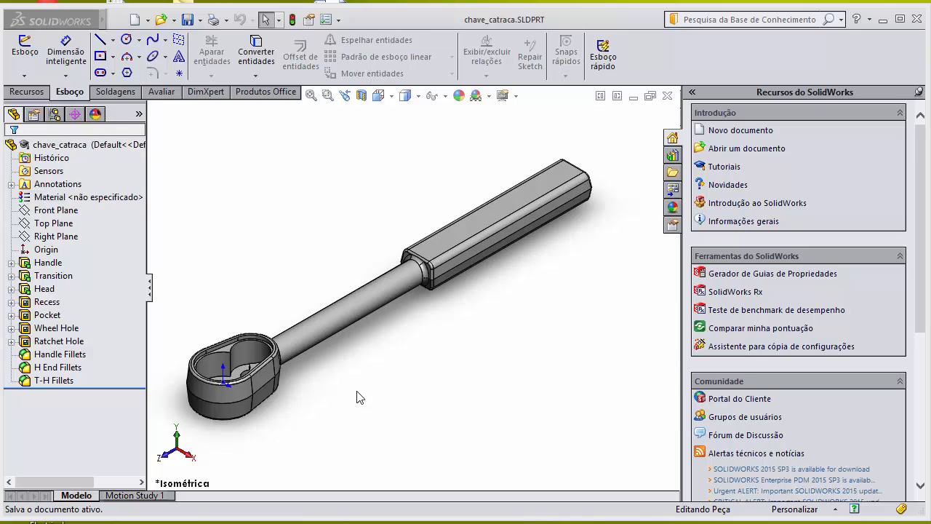
Examine the wrench part's Forged and Machined configurations in their Short and Long versions, and reactivate the Default configuration.
left_click(54, 115)
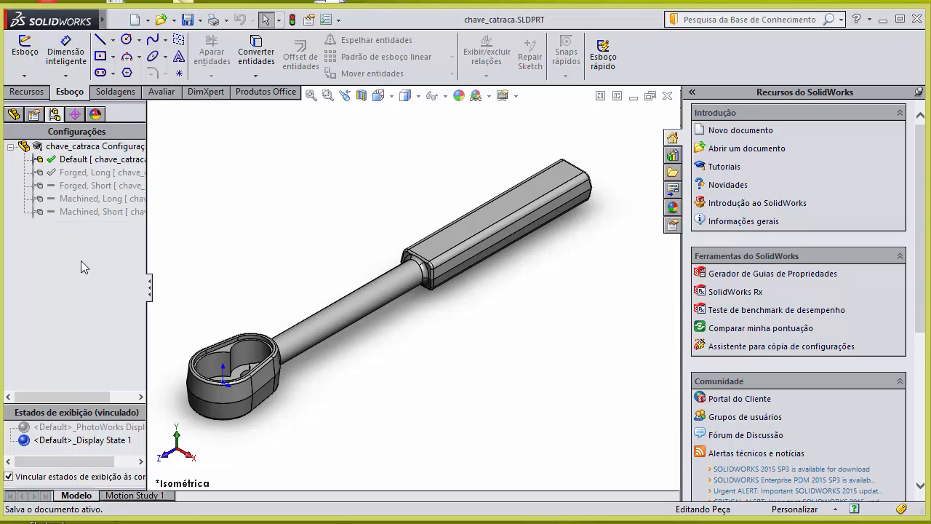
double_click(70, 186)
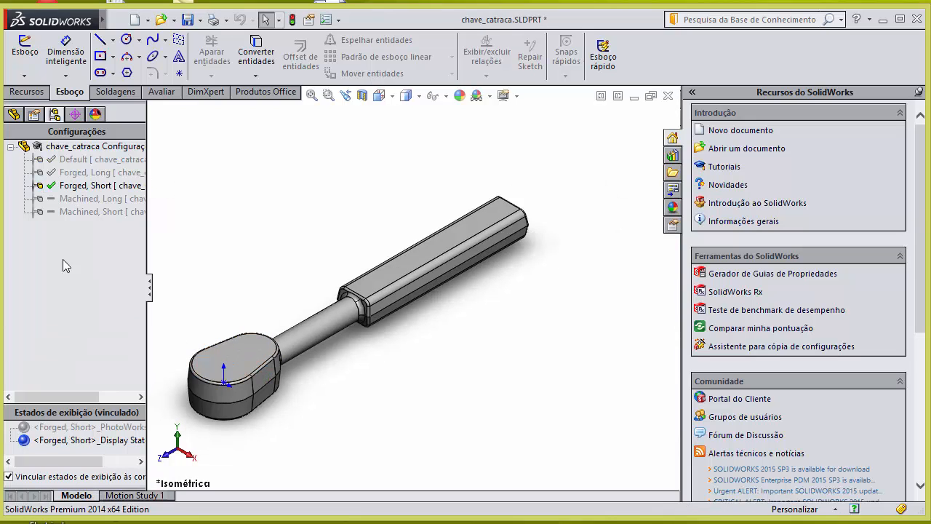
double_click(84, 211)
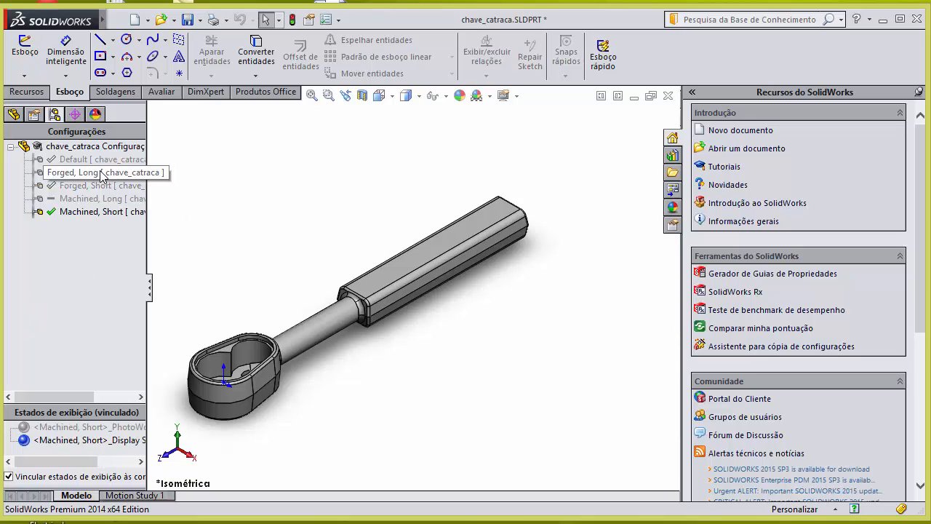
double_click(86, 199)
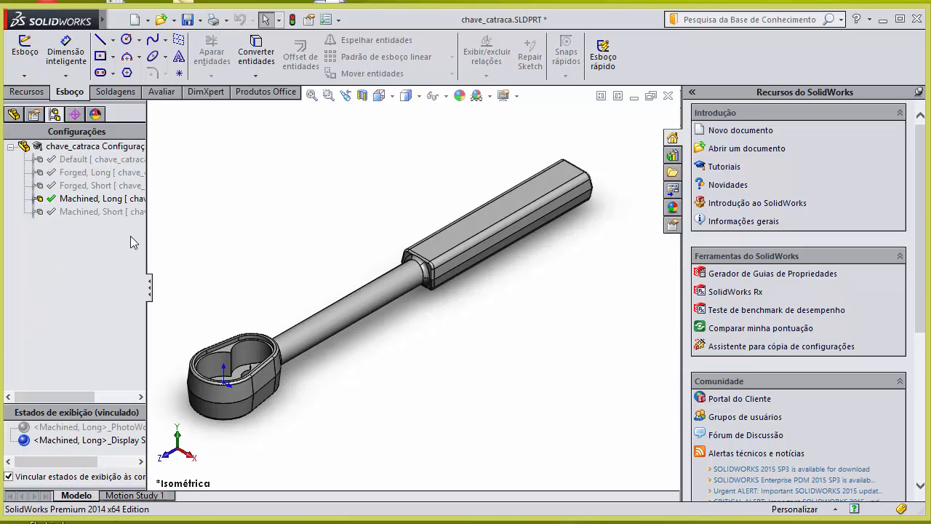
left_click(77, 163)
double_click(72, 172)
double_click(68, 162)
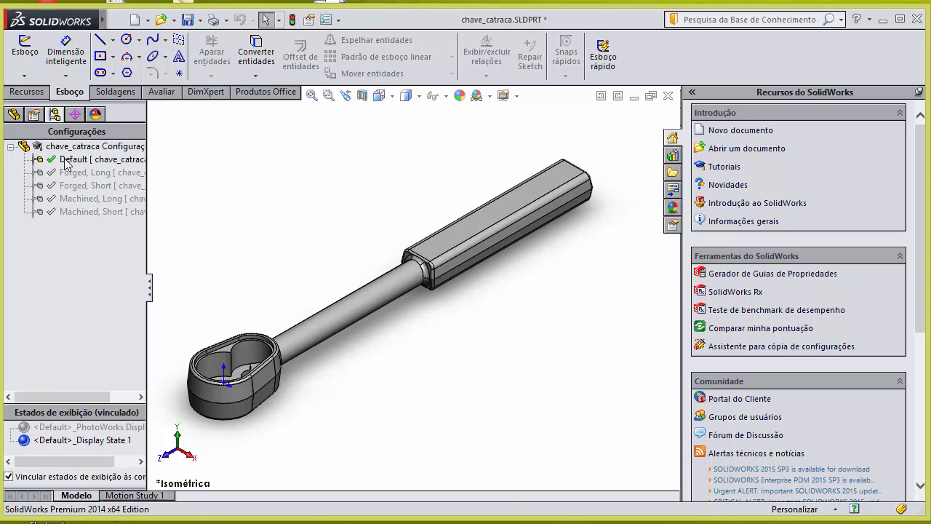
left_click(13, 114)
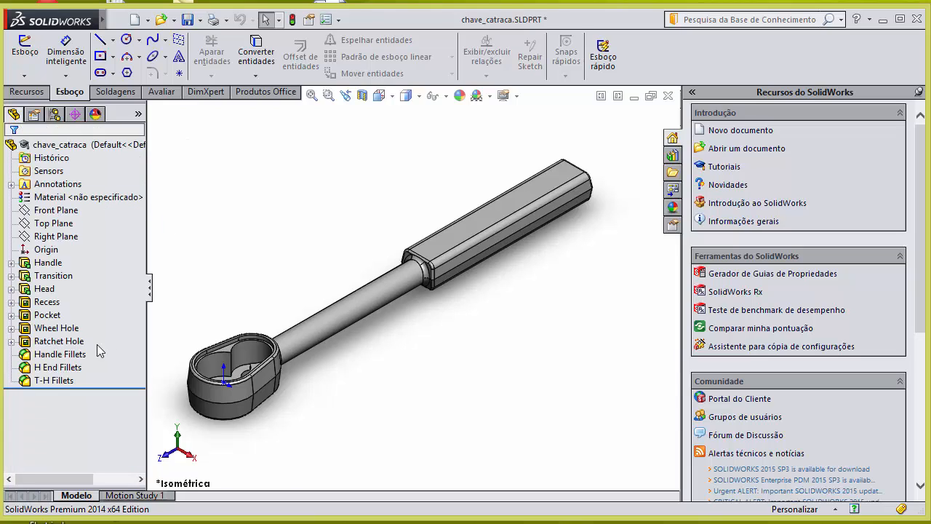
Try to create a drawing from the wrench part, opening the existing drawing file of the same name.
left_click(32, 93)
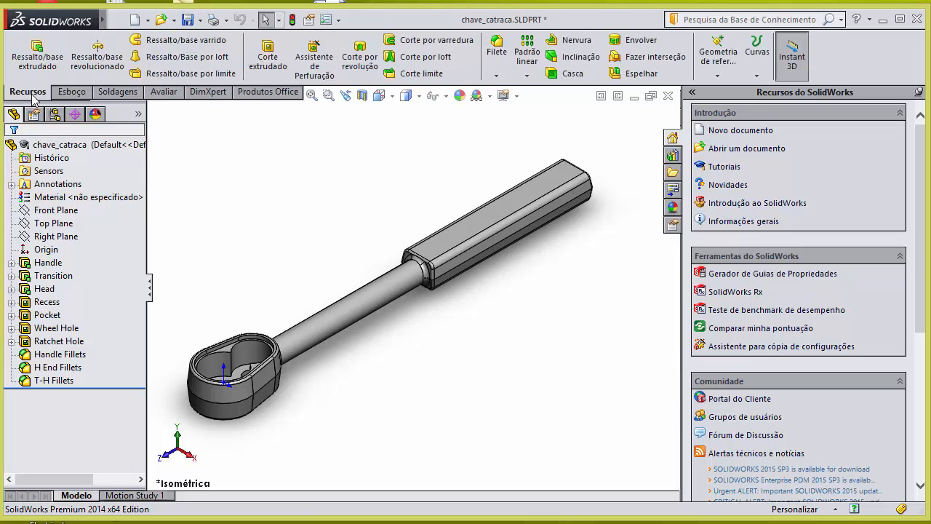
left_click(149, 21)
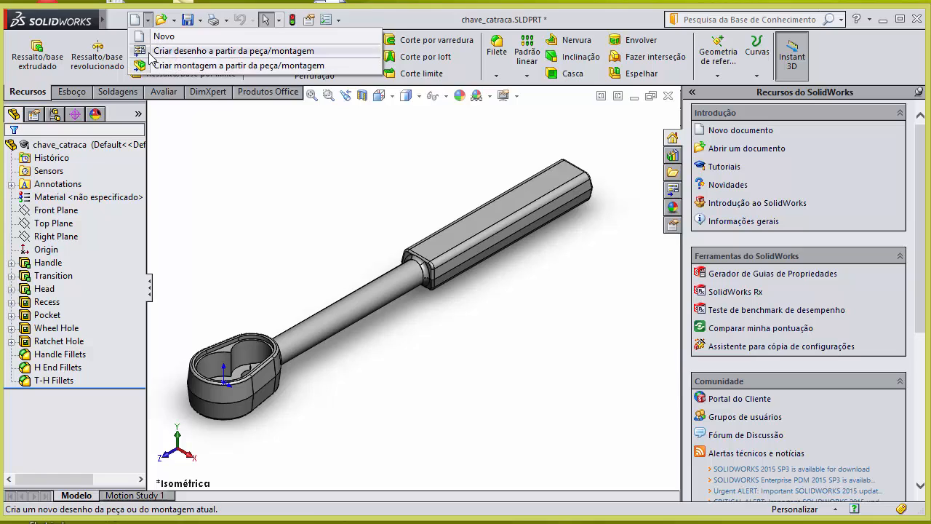
left_click(246, 53)
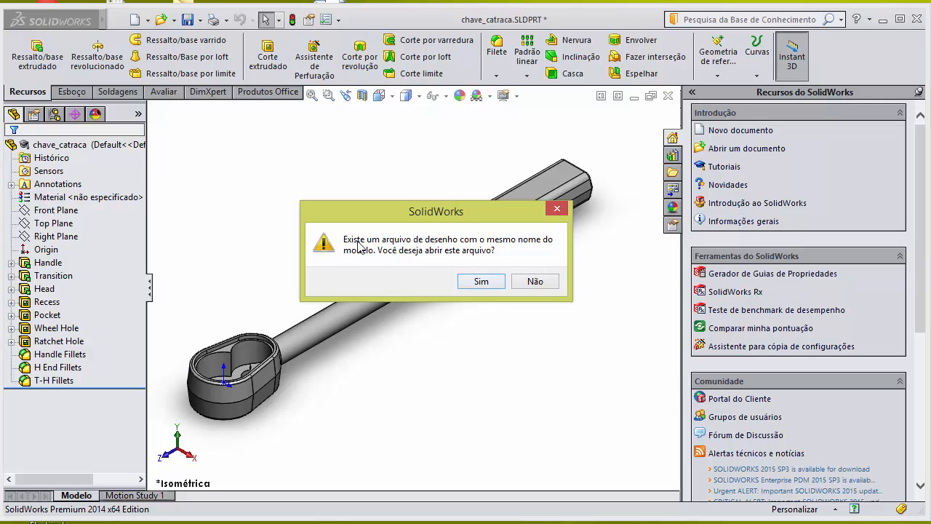
left_click(471, 285)
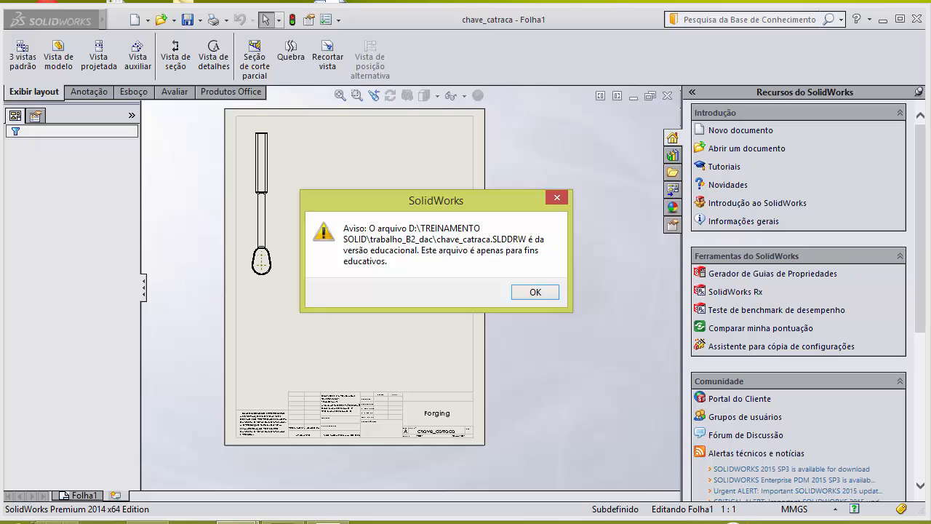
left_click(247, 522)
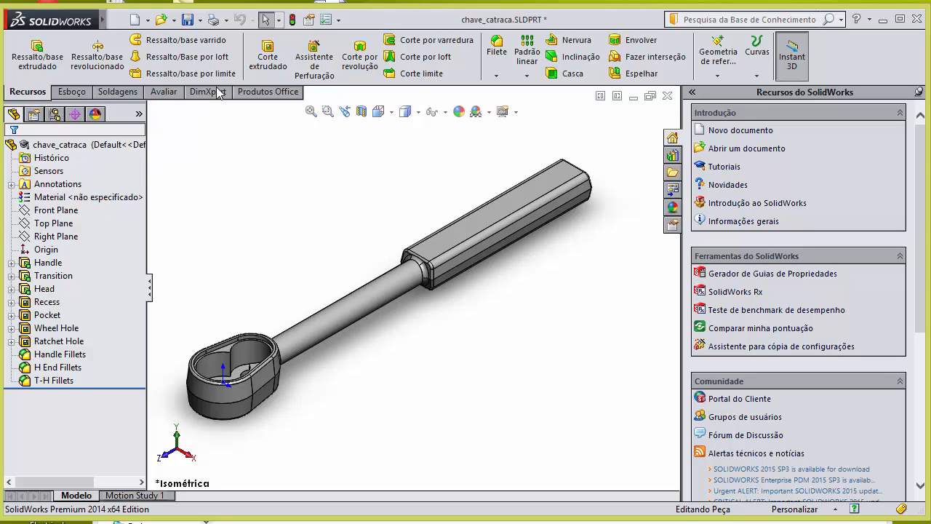
left_click(147, 19)
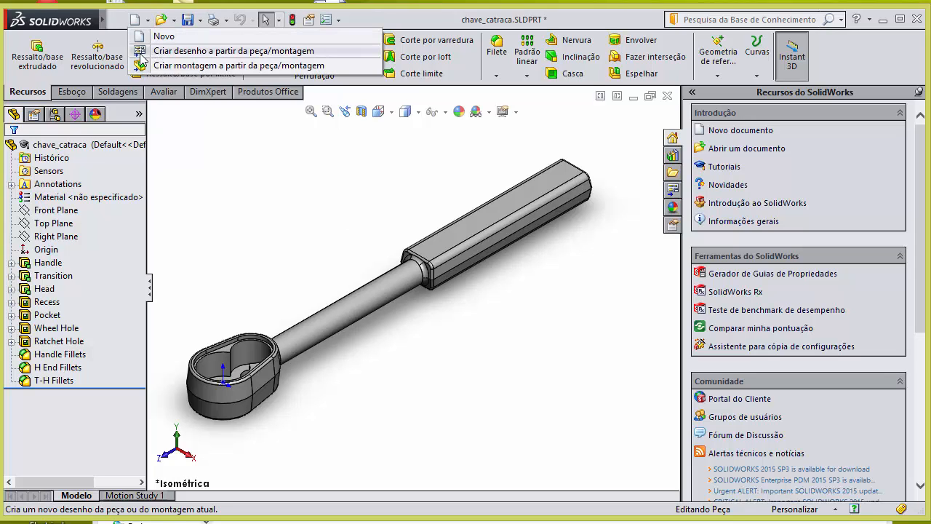
left_click(167, 51)
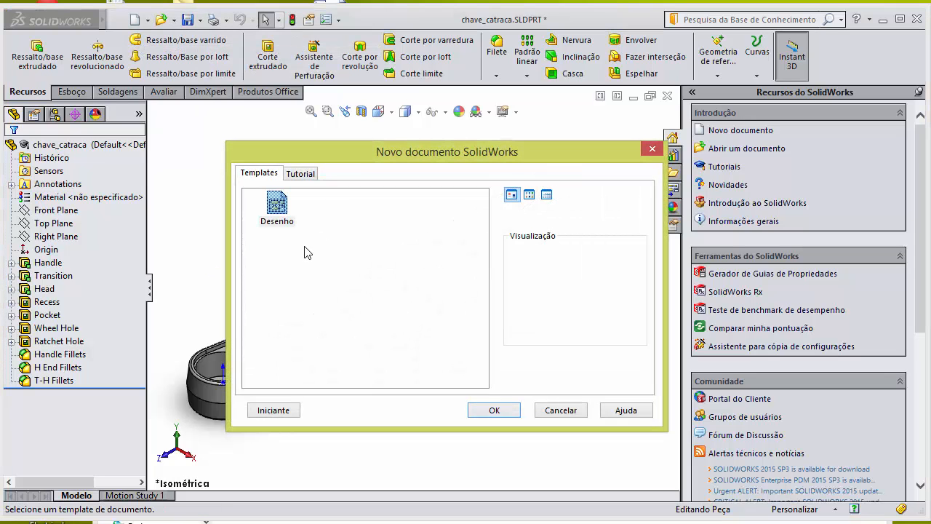
left_click(281, 215)
left_click(560, 409)
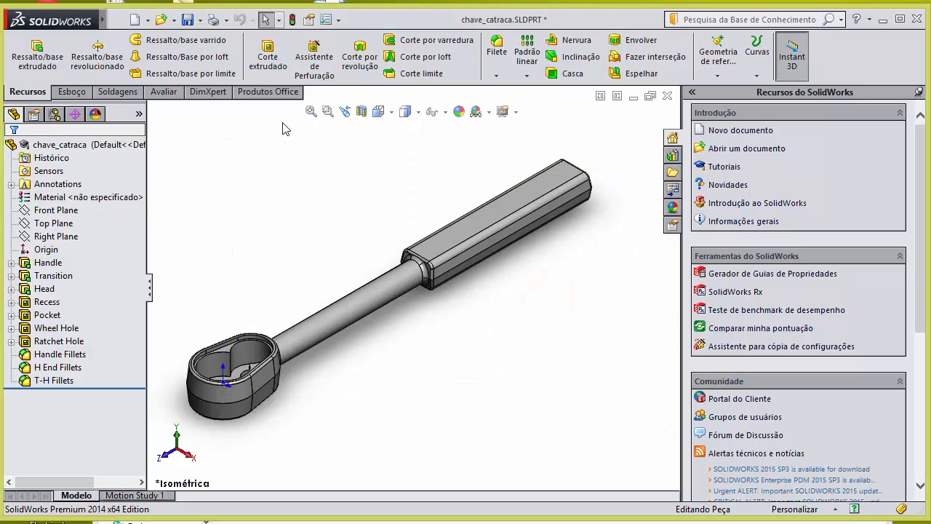
Create a new drawing from the wrench part with the Desenho template and the A (ANSI) Retrato sheet format.
left_click(148, 20)
left_click(170, 51)
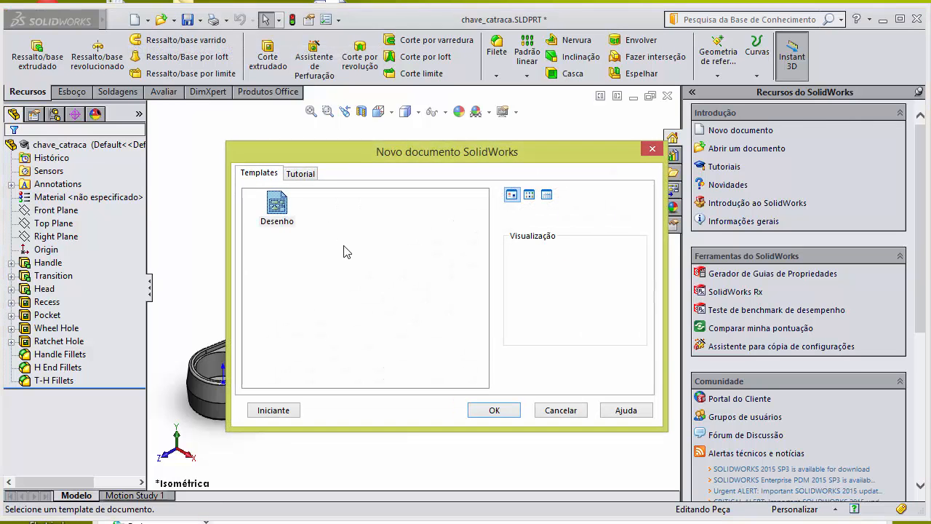
left_click(278, 211)
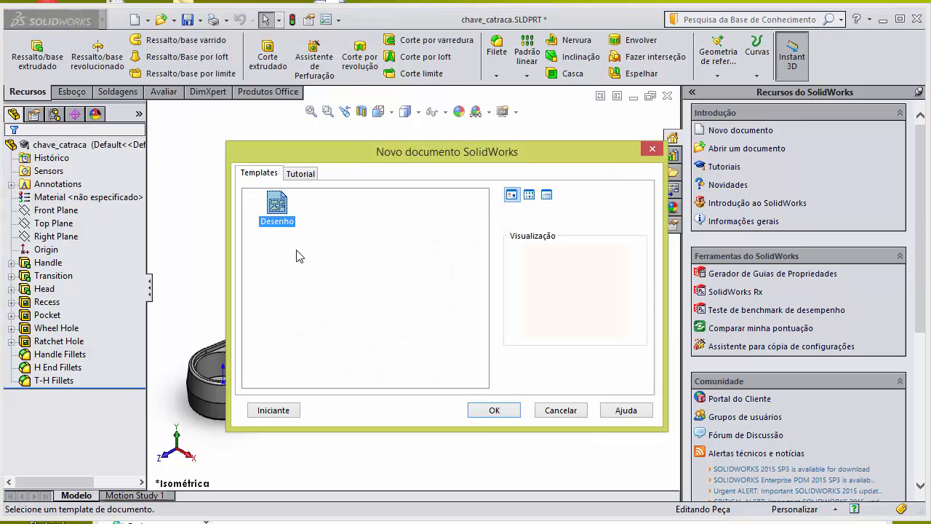
left_click(492, 410)
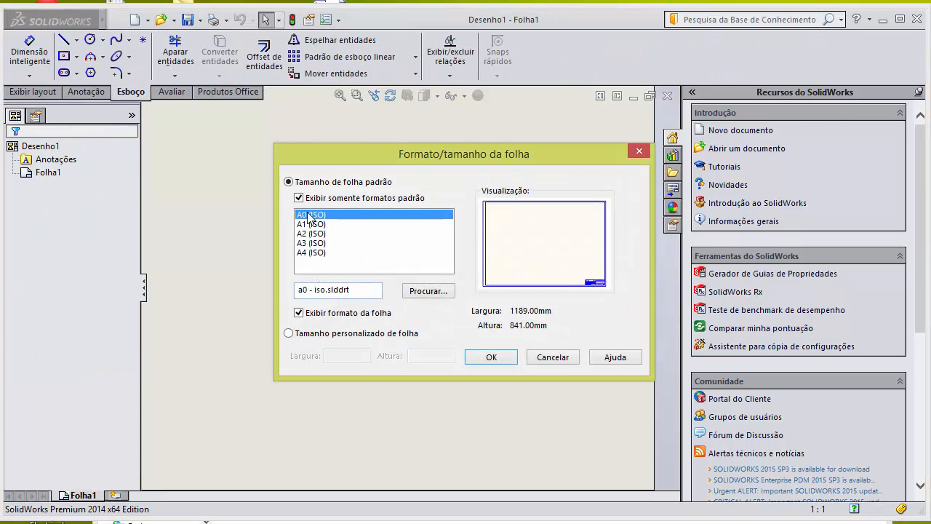
left_click(311, 200)
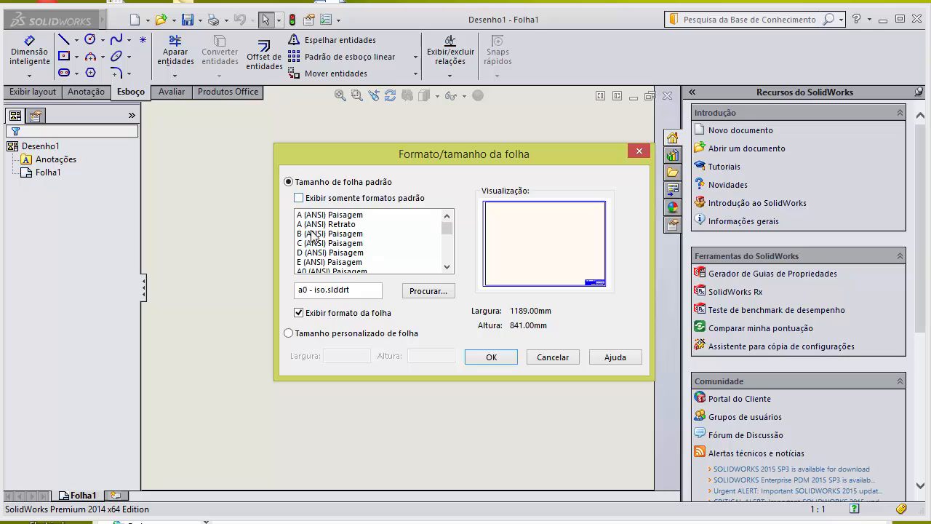
left_click(302, 224)
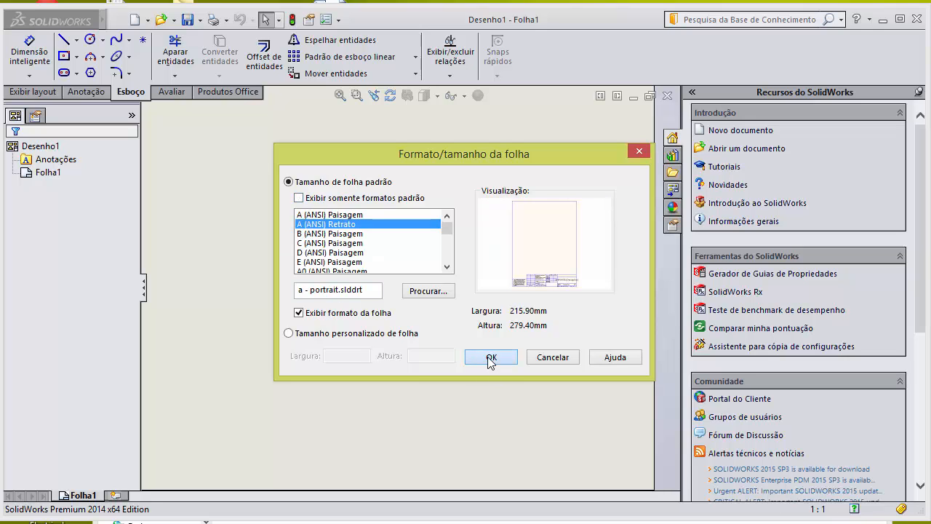
left_click(491, 360)
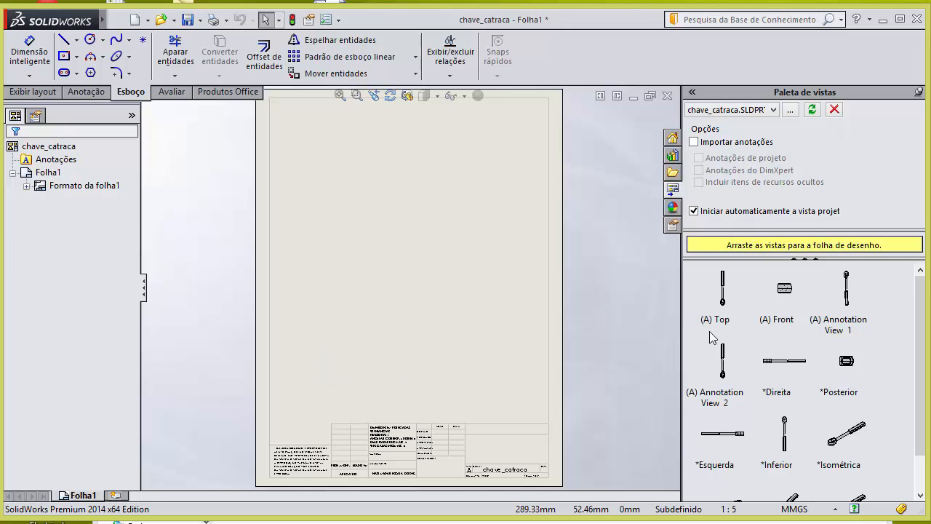
Place the part's Top view in the upper left of the sheet and set its reference configuration to Forged, Long.
left_click_drag(719, 293, 291, 177)
scroll(300, 195, "down", 1)
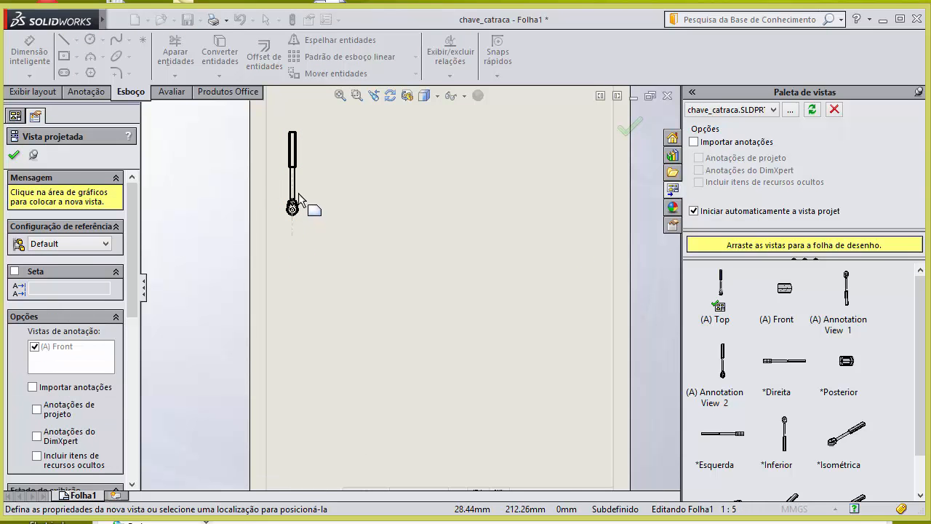
left_click(12, 156)
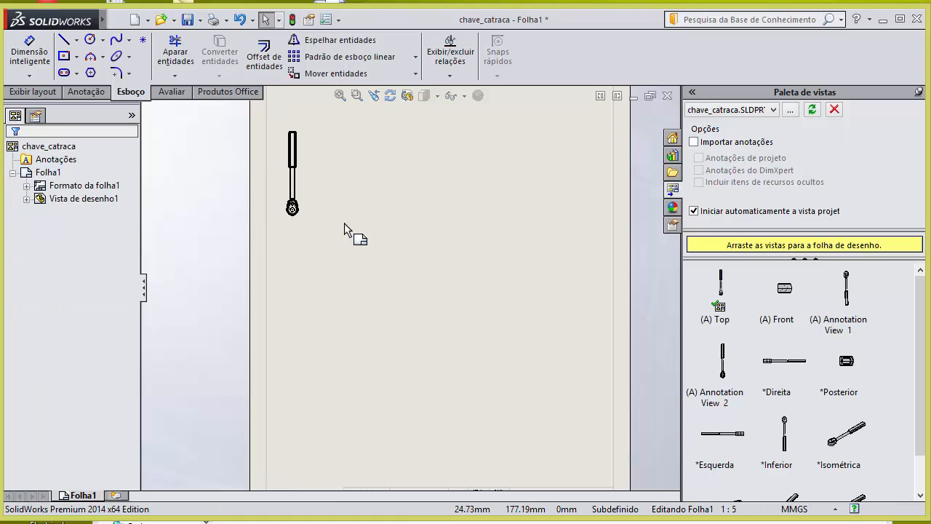
left_click(301, 198)
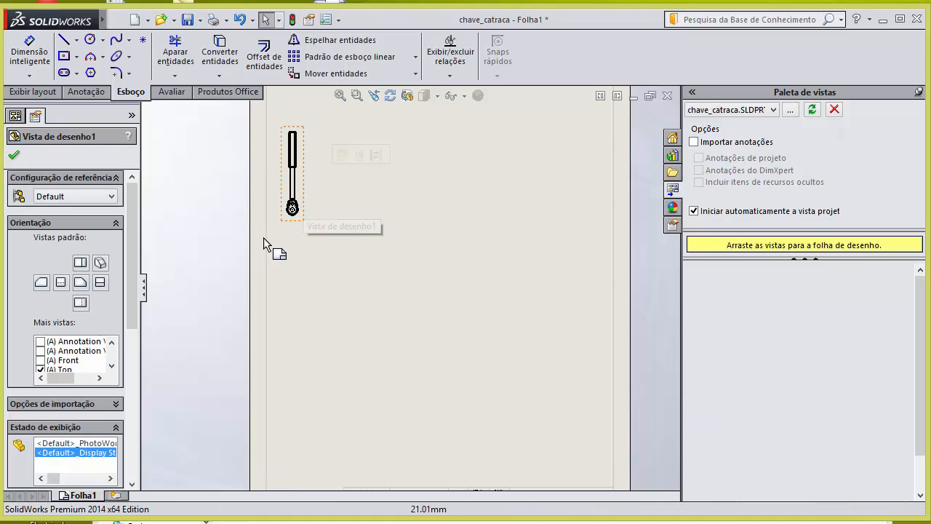
left_click(87, 198)
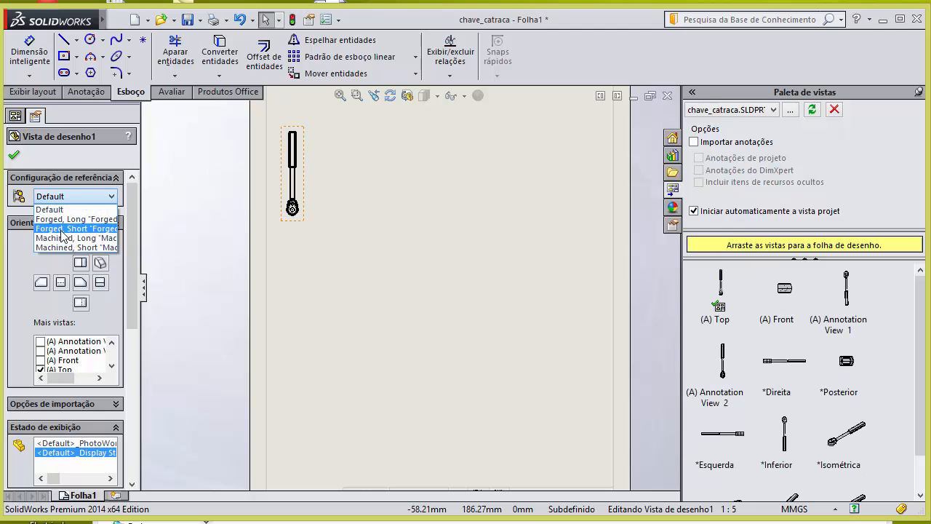
left_click(73, 219)
Give the wrench view a custom scale of 1:2 and move it down so it fits inside the sheet border.
left_click_drag(132, 221, 133, 361)
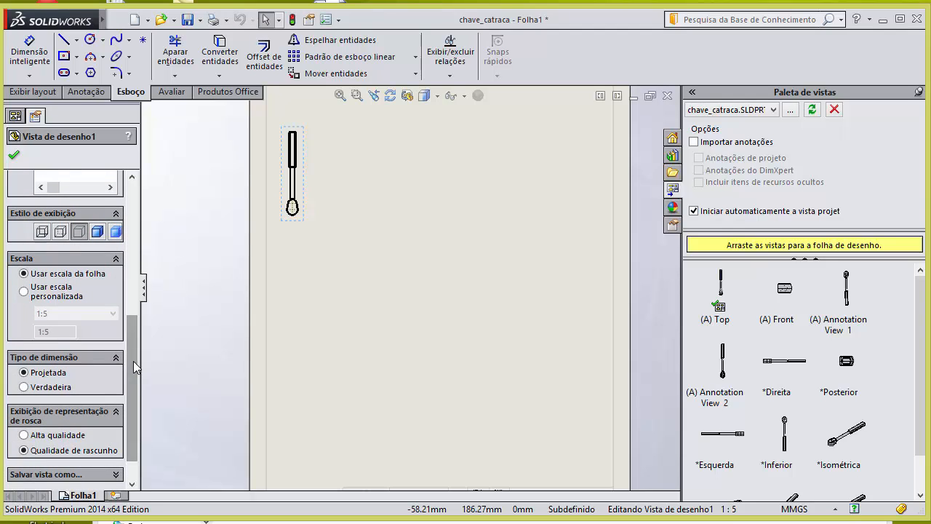
left_click(45, 297)
left_click(62, 312)
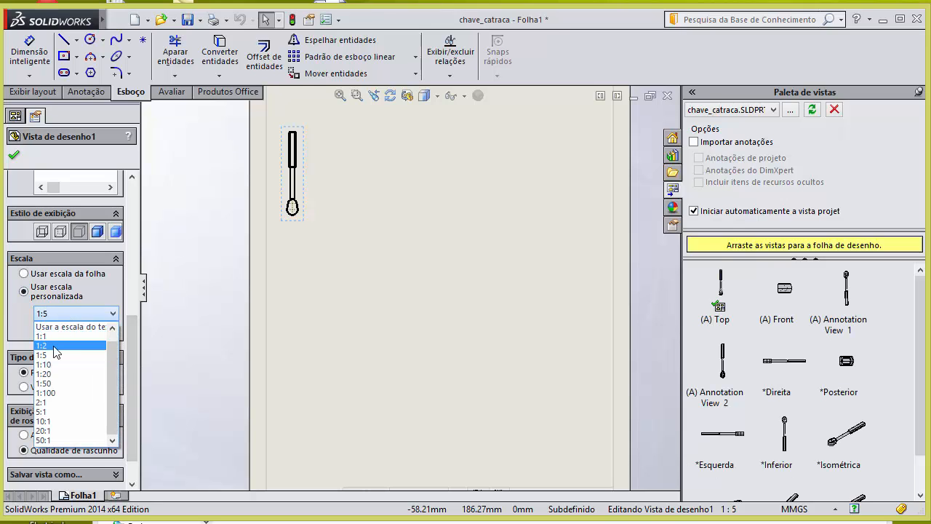
left_click(54, 346)
scroll(374, 367, "up", 5)
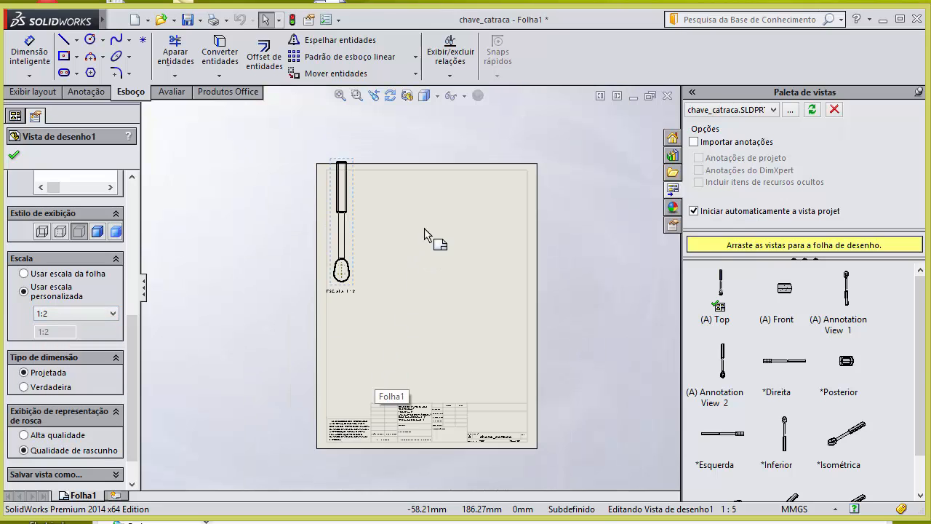
scroll(424, 231, "down", 1)
mouse_move(343, 260)
left_mouse_down()
mouse_move(344, 290)
mouse_move(349, 269)
left_mouse_up()
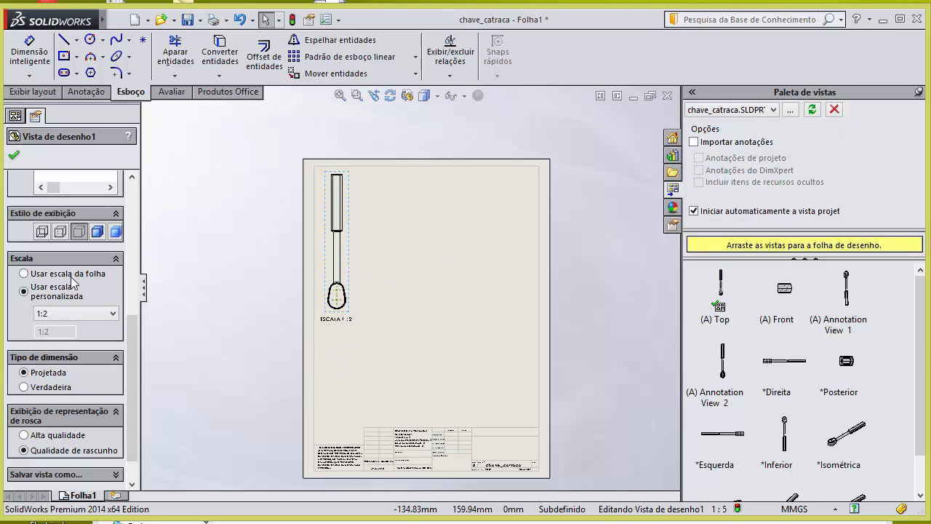
left_click(15, 157)
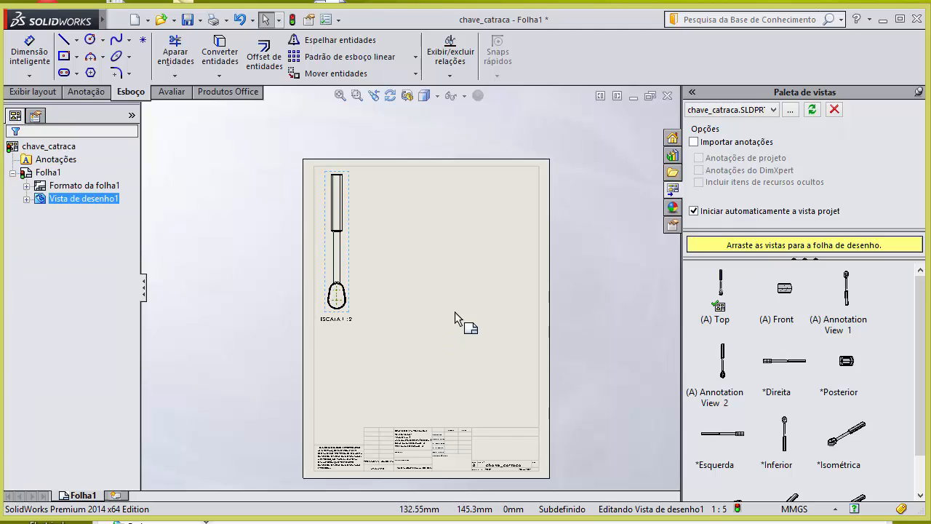
Create a section view with a horizontal cutting line across the wrench's handle and place it below the parent view.
scroll(455, 312, "down", 1)
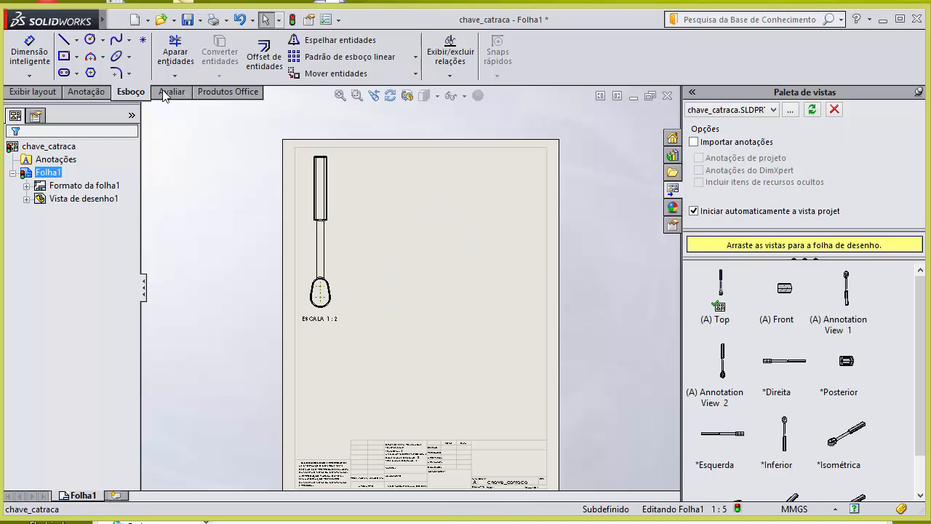
left_click(42, 93)
left_click(174, 53)
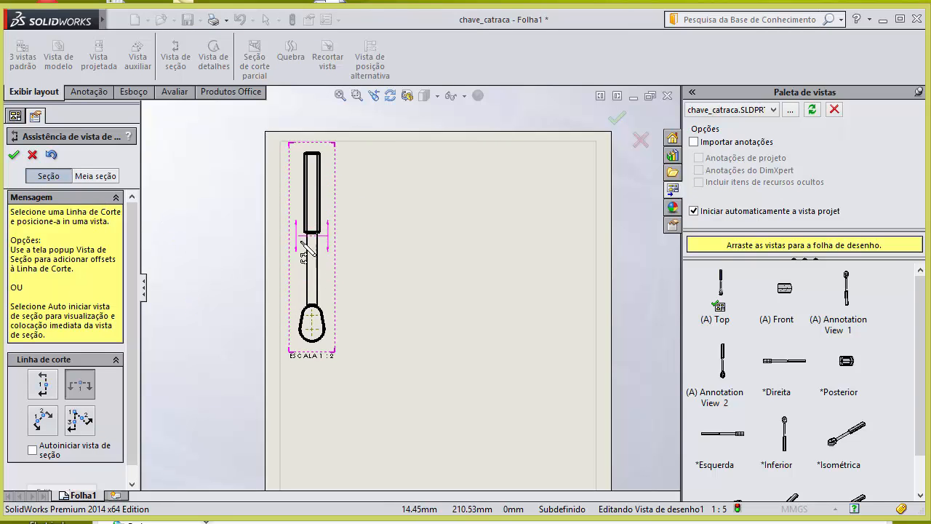
left_click(331, 186)
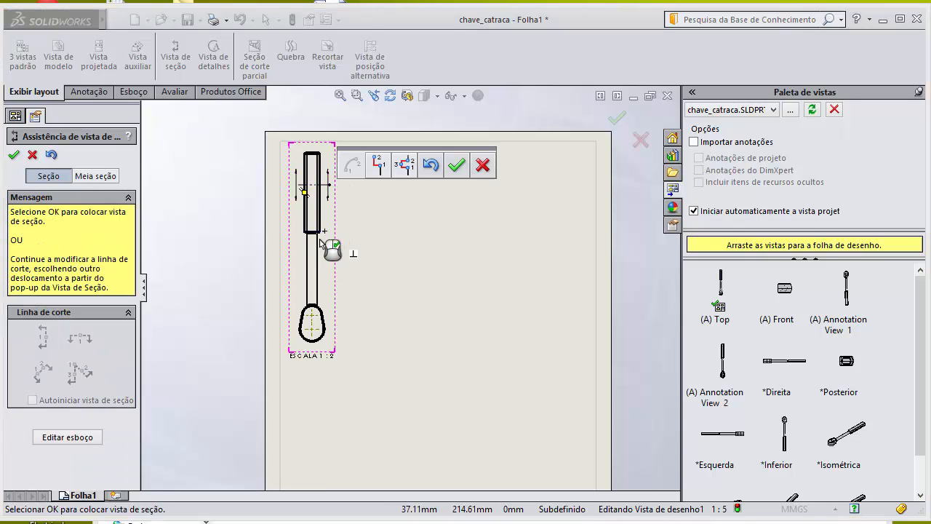
left_click(456, 165)
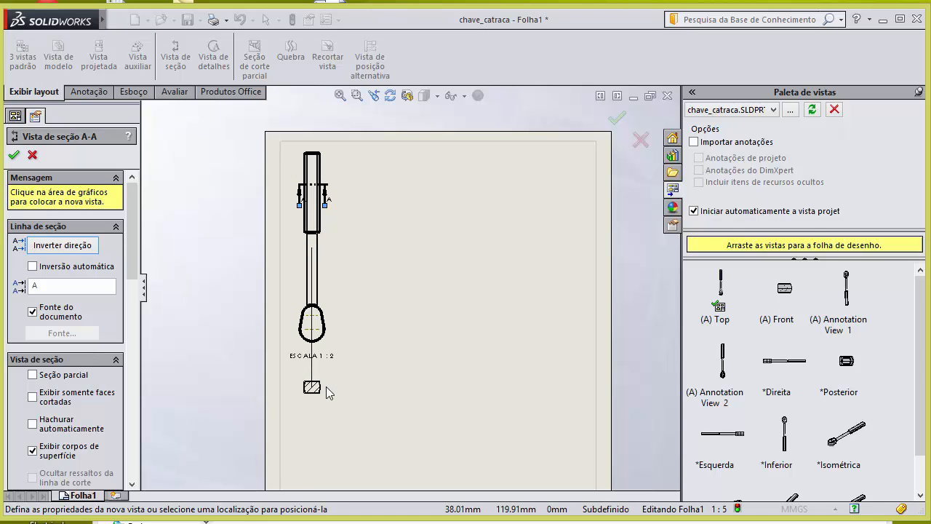
left_click(326, 386)
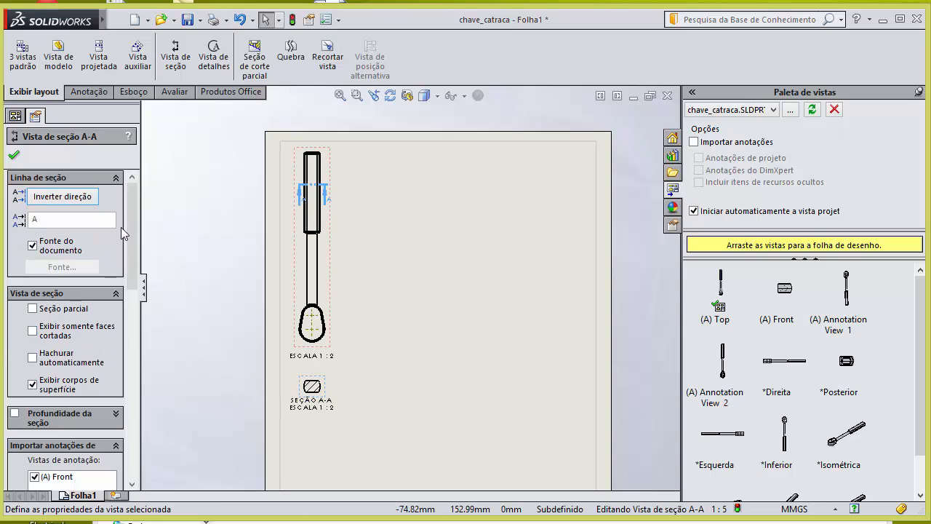
Set section view A-A to use the sheet scale instead of the parent view's scale.
left_click_drag(129, 221, 84, 355)
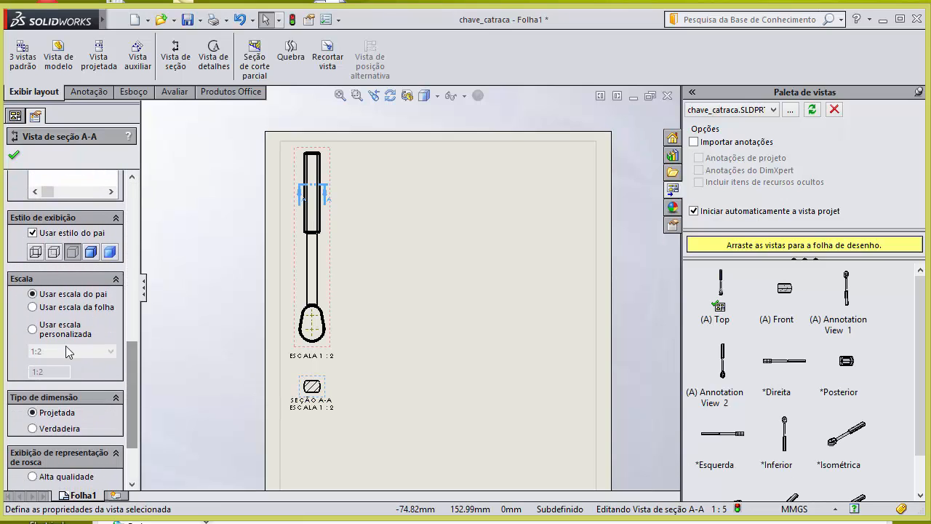
left_click(60, 307)
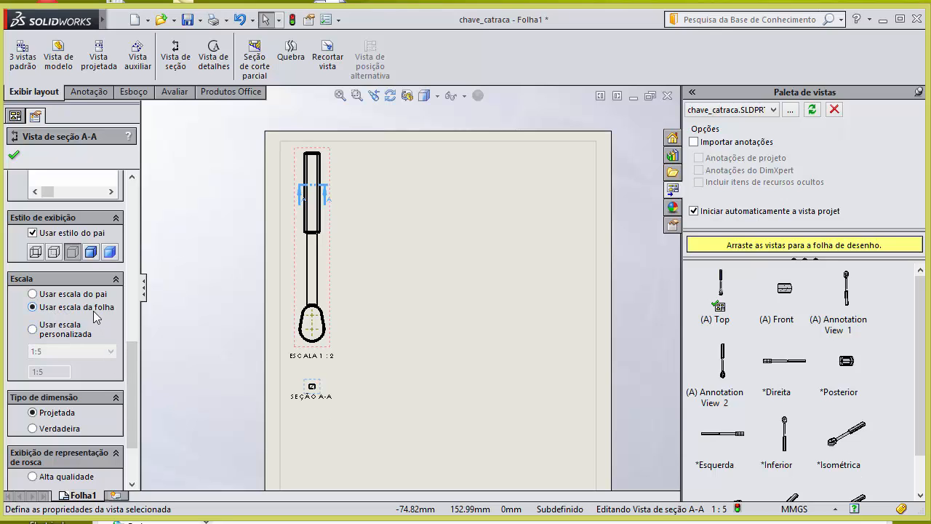
left_click_drag(129, 381, 142, 194)
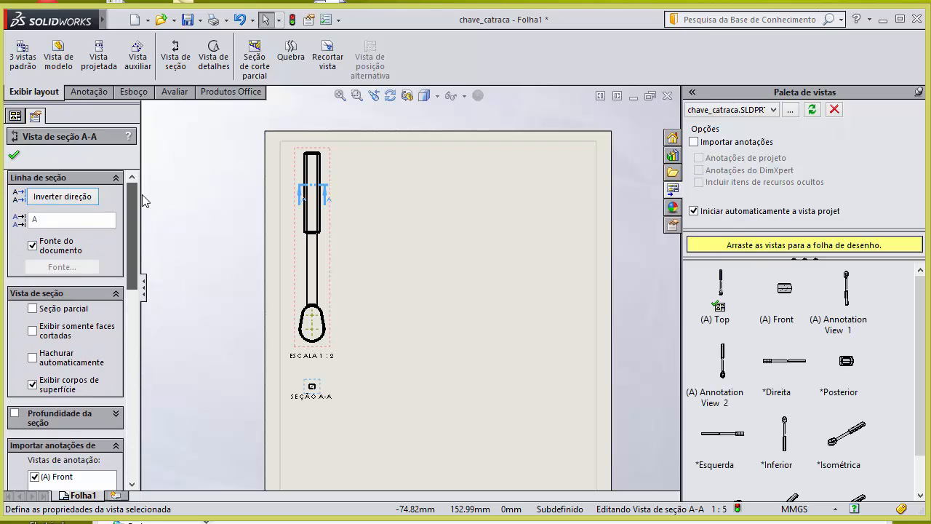
left_click(13, 155)
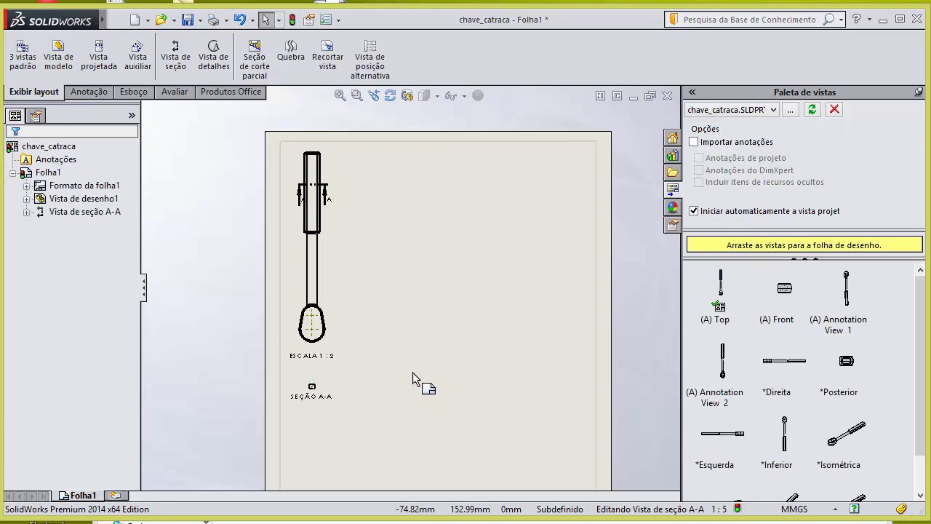
Set the scale of sheet Folha1 to 1:1 in the sheet properties.
right_click(48, 173)
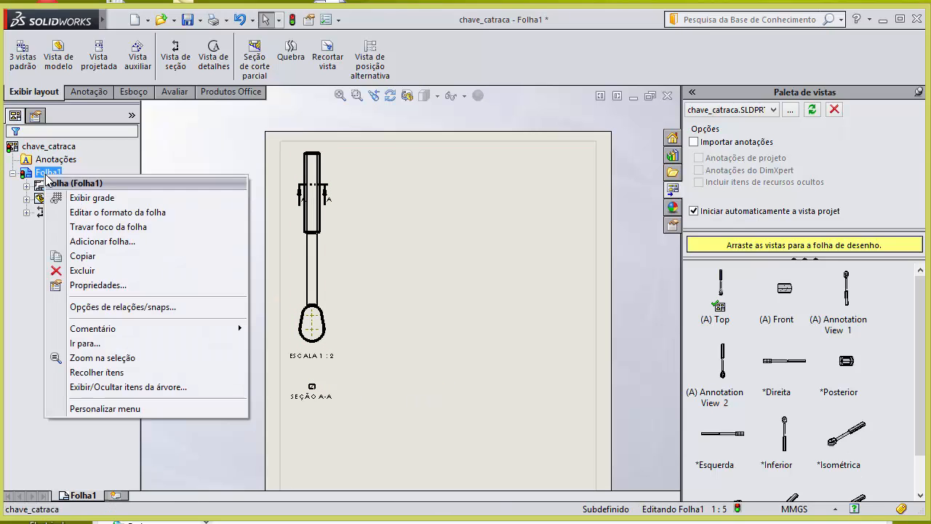
left_click(98, 285)
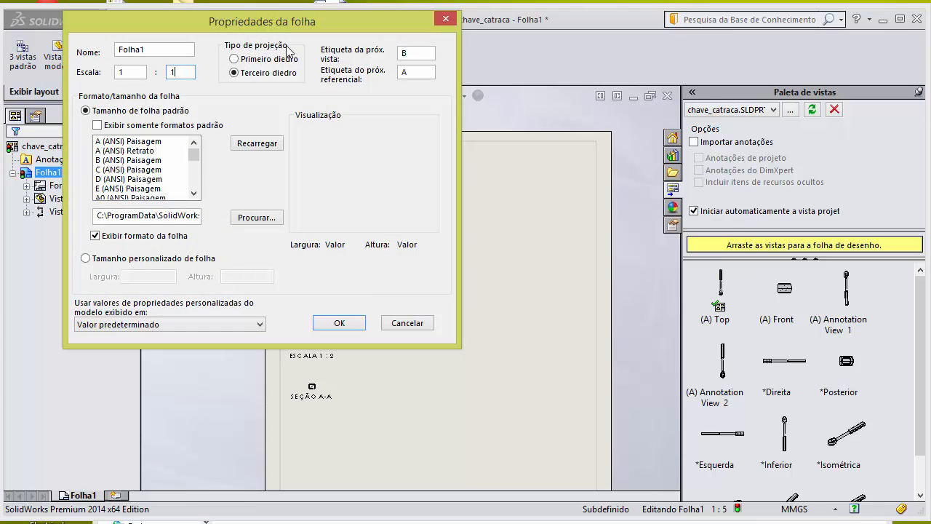
left_click(339, 322)
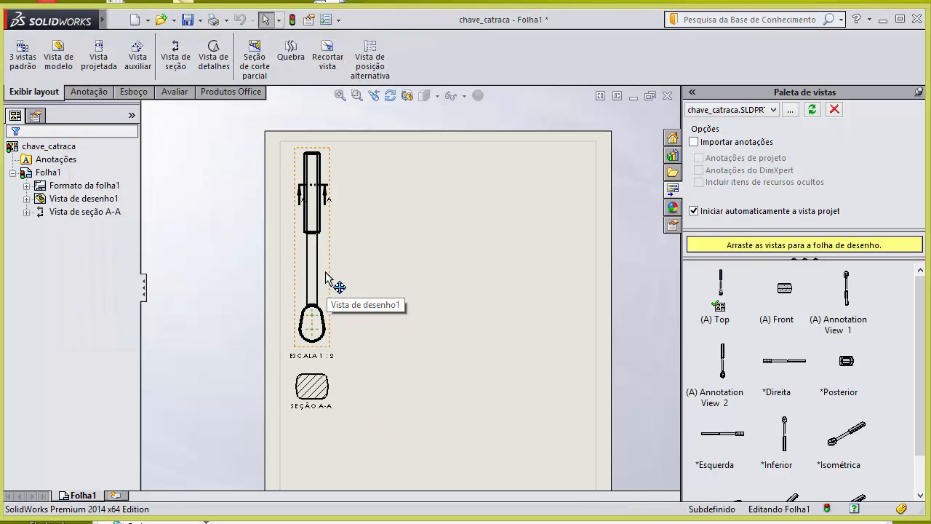
Move the wrench view slightly up within the sheet border and place section view A-A further below it.
left_click_drag(331, 276, 323, 269)
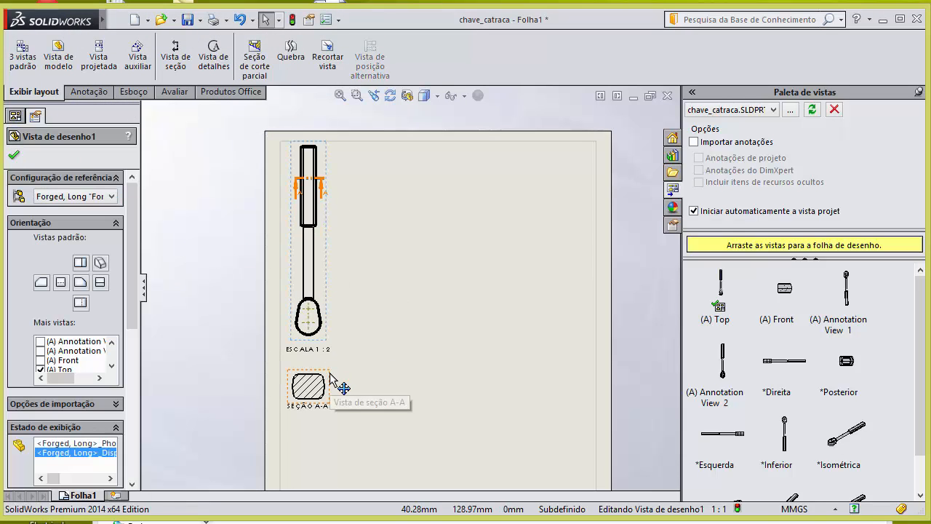
left_click_drag(329, 380, 332, 407)
left_click(394, 409)
Examine the handle's cutting line, section view A-A and the overall arrangement of the views on the sheet.
scroll(413, 418, "down", 3)
scroll(385, 378, "up", 3)
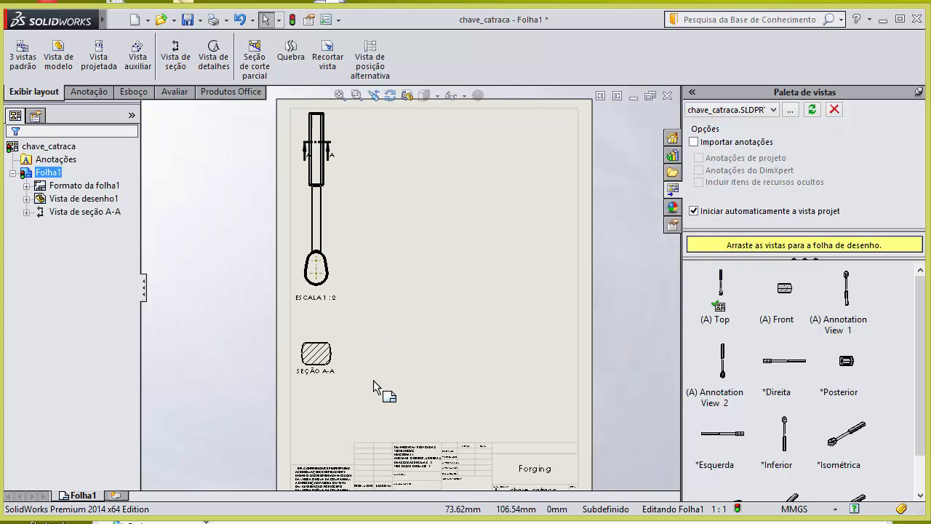
scroll(343, 138, "down", 2)
scroll(294, 174, "down", 3)
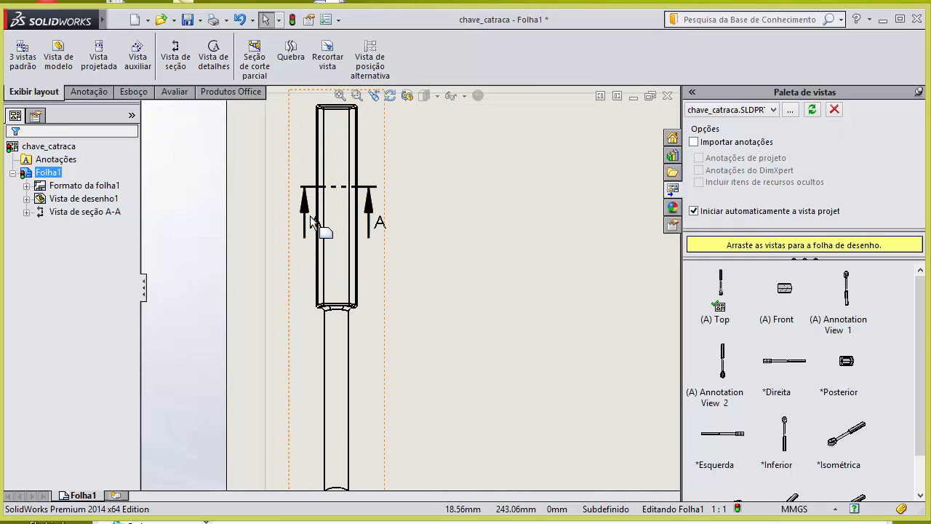
scroll(327, 214, "up", 2)
scroll(335, 255, "down", 2)
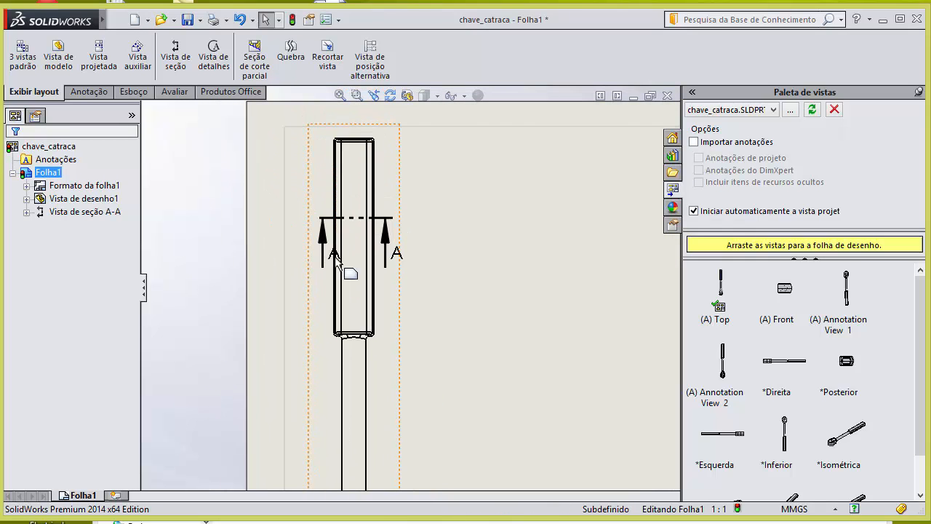
scroll(291, 211, "up", 3)
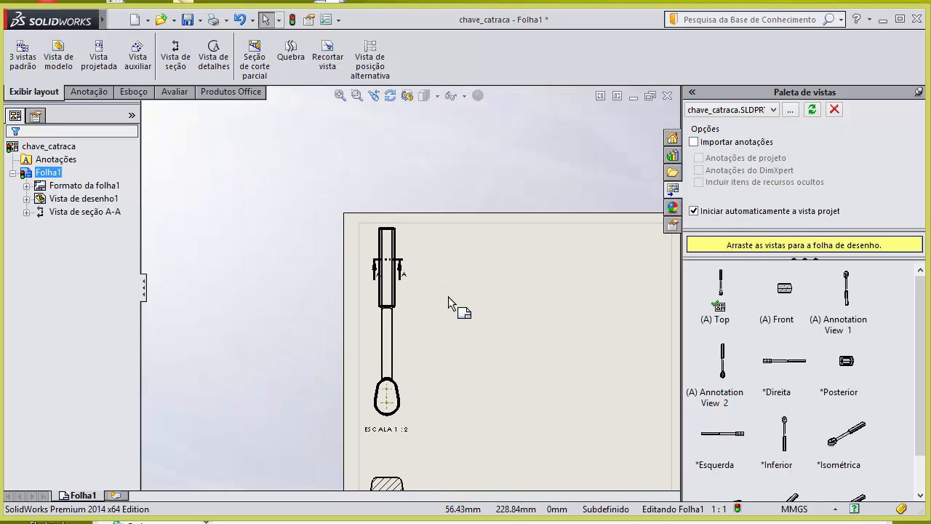
scroll(408, 270, "down", 2)
scroll(328, 263, "up", 3)
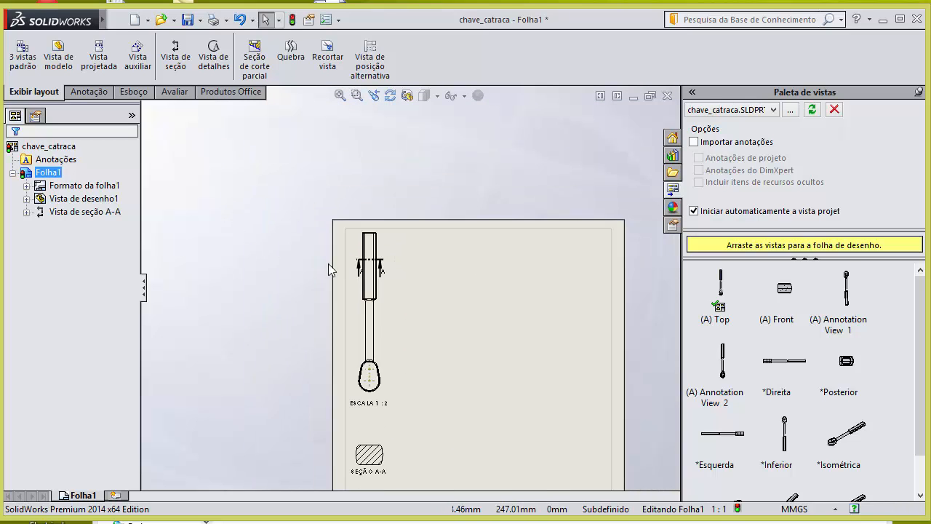
scroll(308, 374, "down", 3)
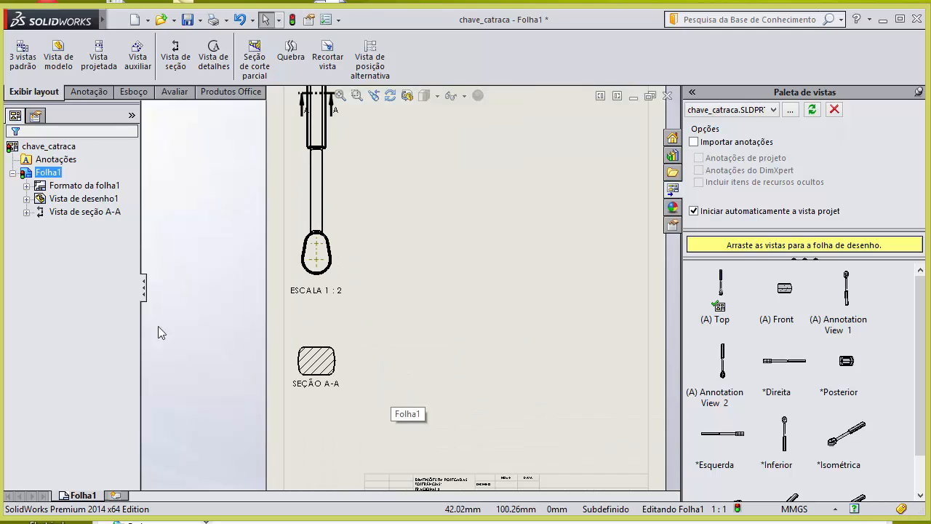
scroll(553, 342, "down", 2)
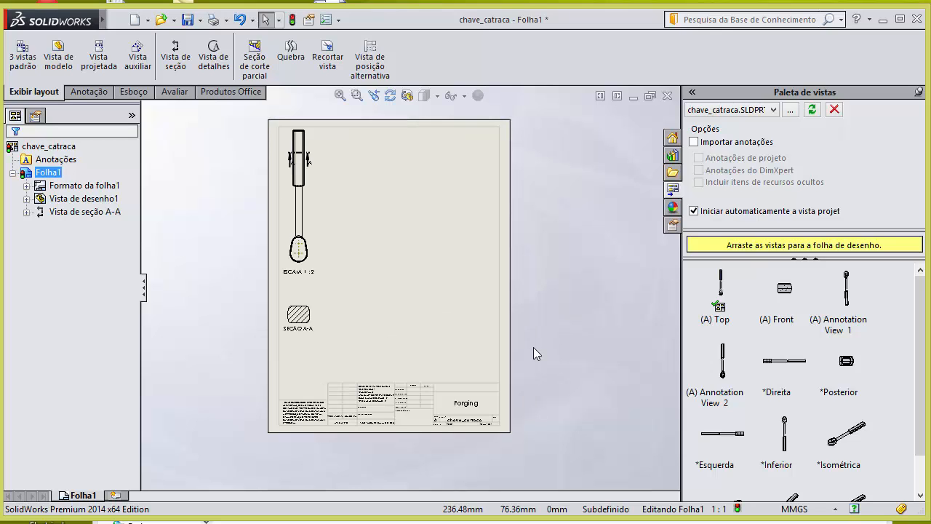
Shift section view A-A slightly down and break its alignment with the parent wrench view.
scroll(332, 307, "down", 4)
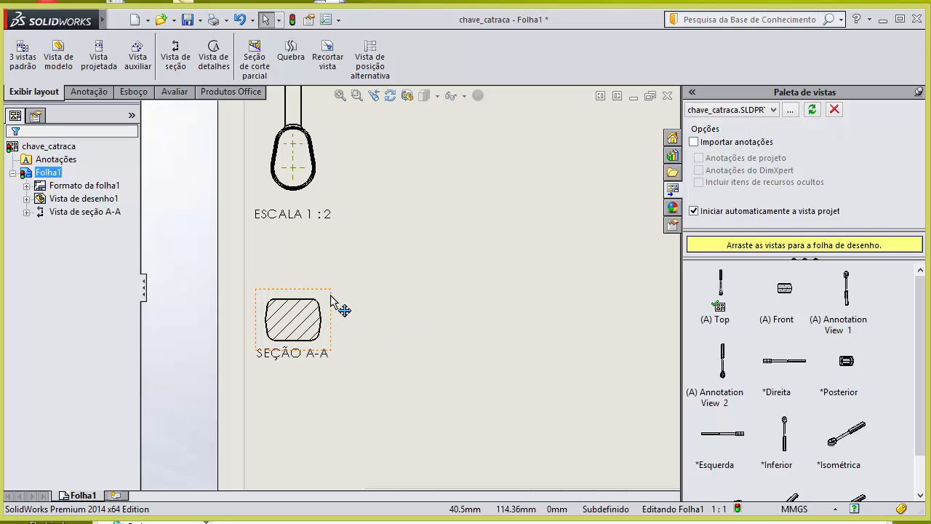
mouse_move(327, 320)
left_mouse_down()
mouse_move(339, 306)
mouse_move(311, 263)
mouse_move(417, 335)
mouse_move(470, 352)
mouse_move(363, 306)
mouse_move(336, 307)
left_mouse_up()
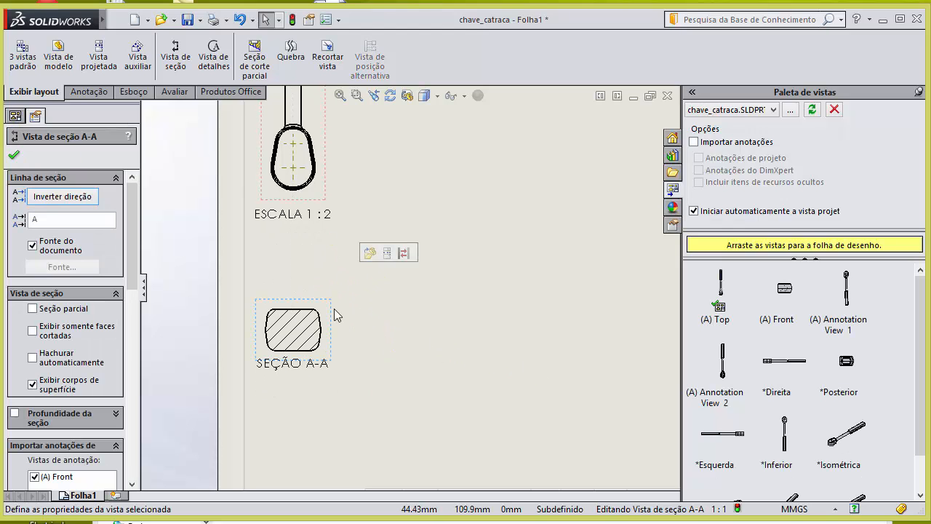
right_click(329, 318)
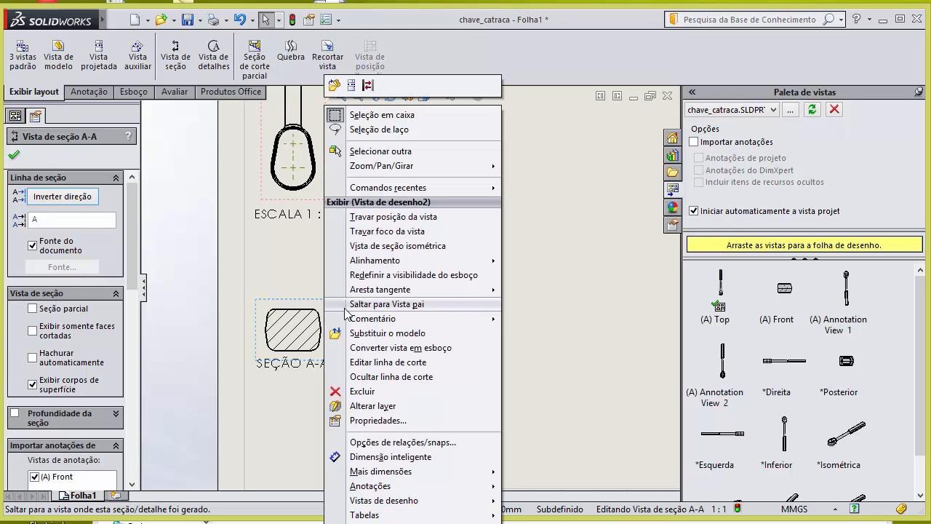
left_click(323, 313)
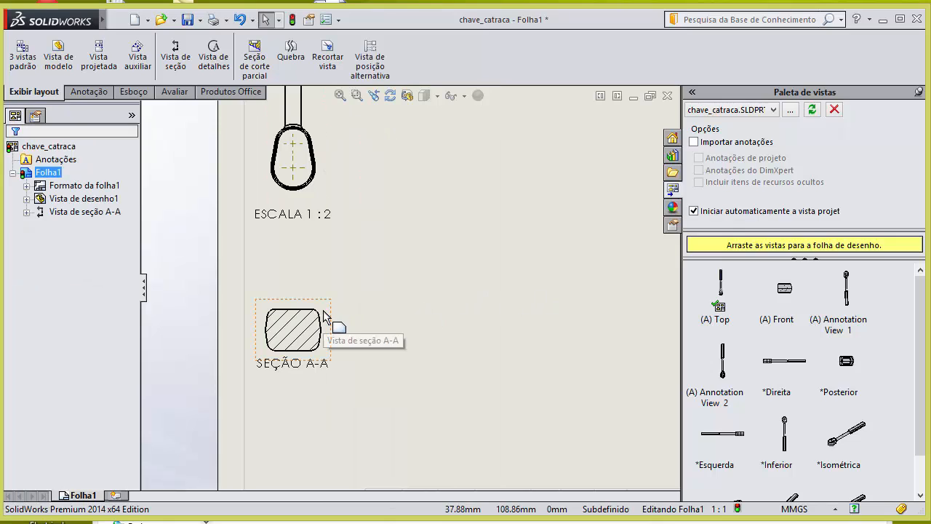
right_click(324, 313)
mouse_move(377, 262)
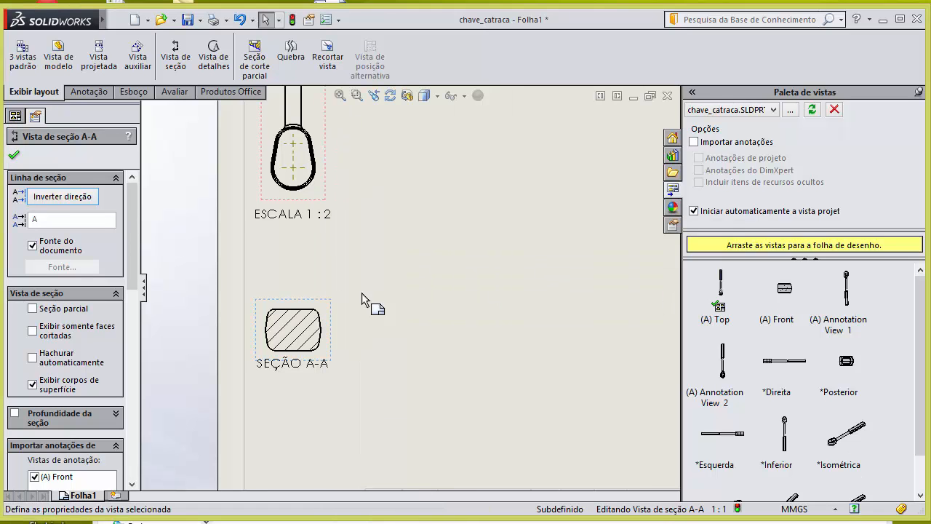
Move section view A-A up and to the right, clear of the area directly below the wrench view.
left_click_drag(330, 298, 426, 261)
scroll(412, 296, "up", 3)
scroll(447, 320, "down", 1)
left_click(432, 300)
scroll(349, 336, "up", 3)
scroll(496, 246, "down", 2)
scroll(408, 296, "up", 2)
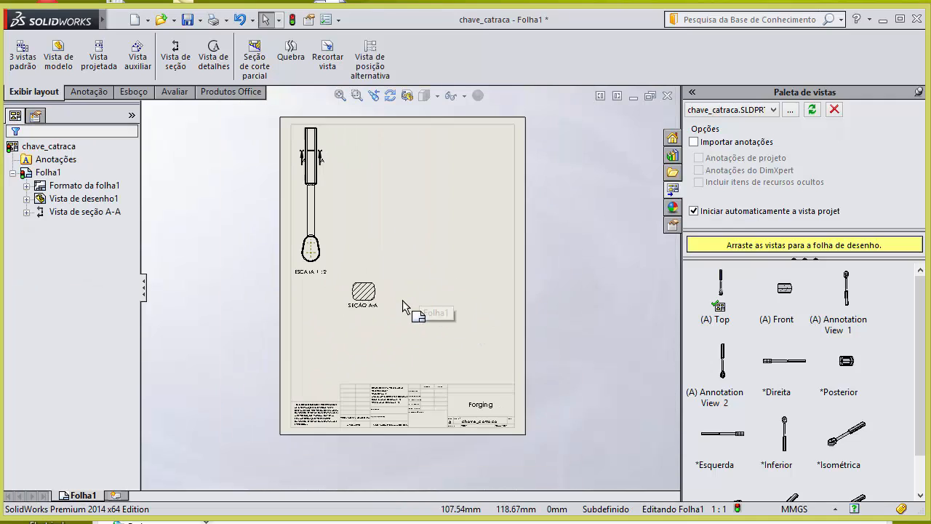
Create a second section view with a horizontal cutting line across the wrench's shank and place it below the parent view.
left_click(176, 61)
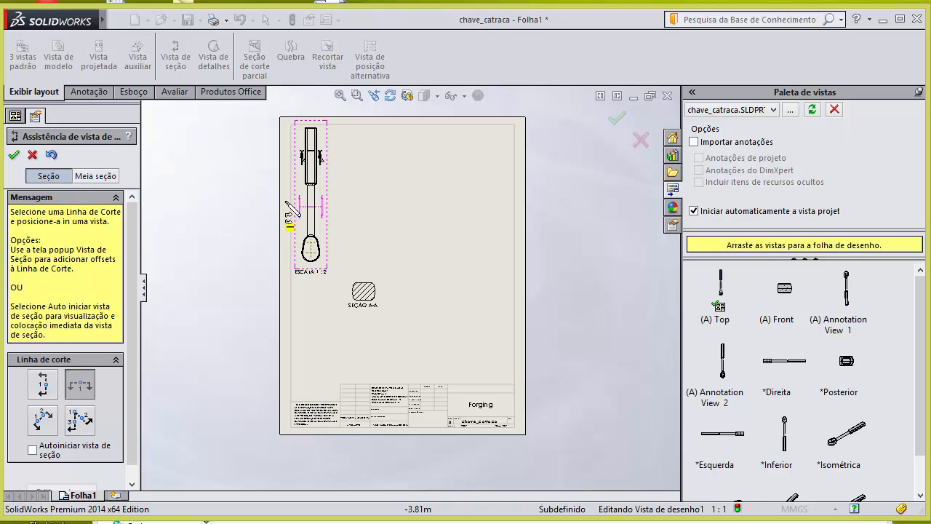
scroll(348, 211, "down", 2)
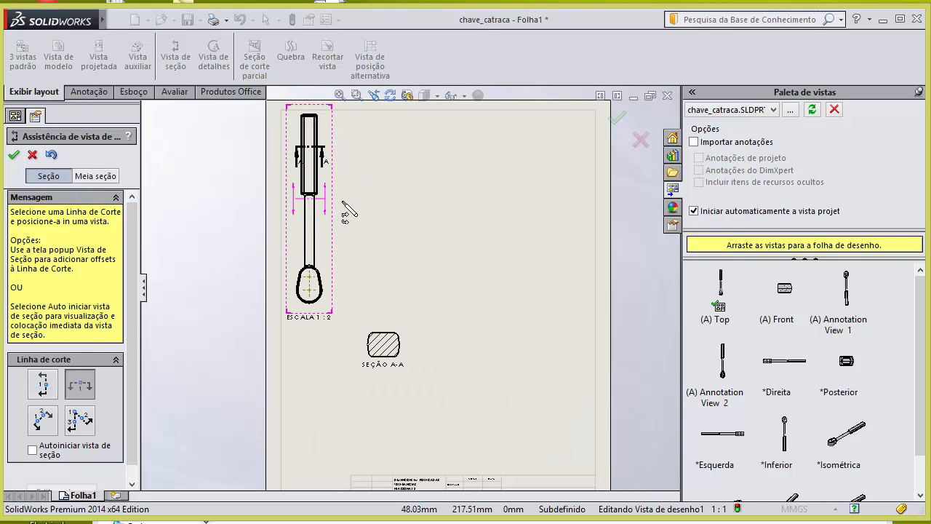
left_click(305, 232)
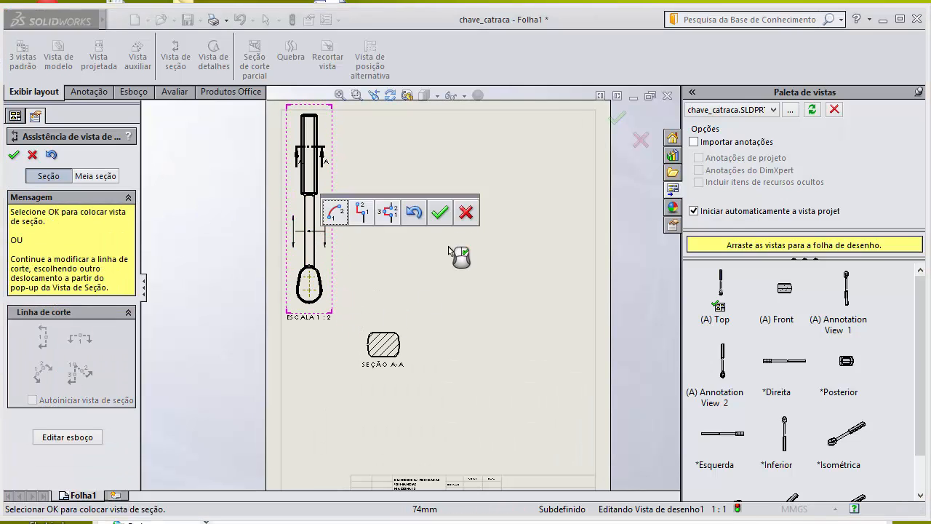
left_click(440, 212)
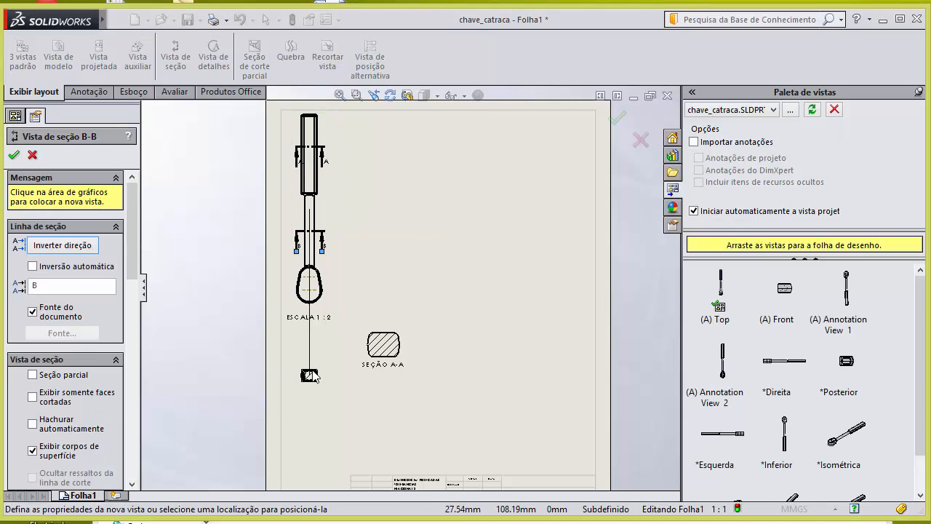
scroll(309, 367, "down", 1)
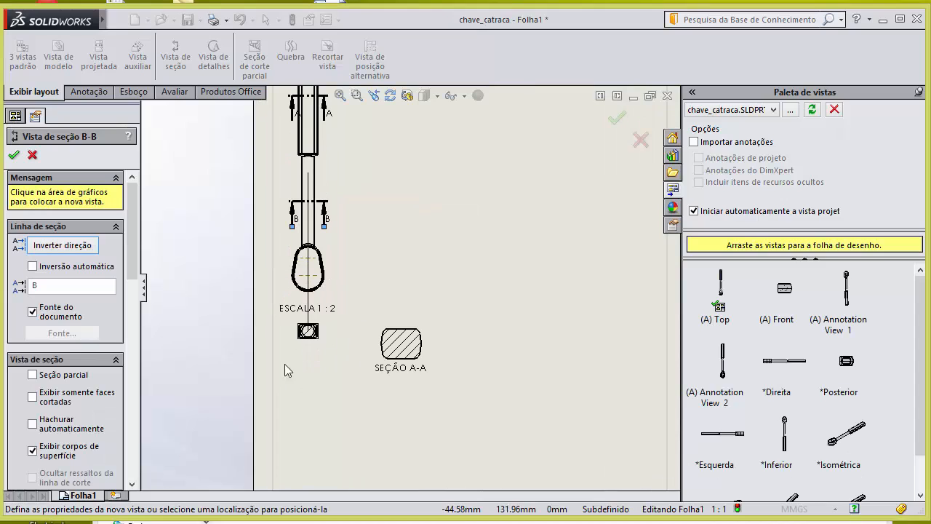
left_click(318, 365)
Set the shank's section view to display only the cut faces.
mouse_move(137, 278)
left_mouse_down()
mouse_move(136, 313)
mouse_move(134, 269)
left_mouse_up()
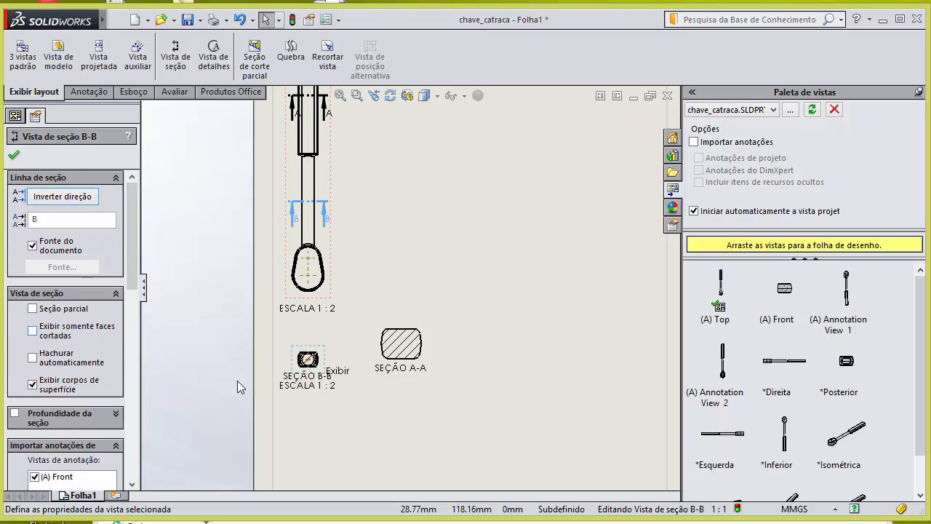
scroll(315, 366, "down", 4)
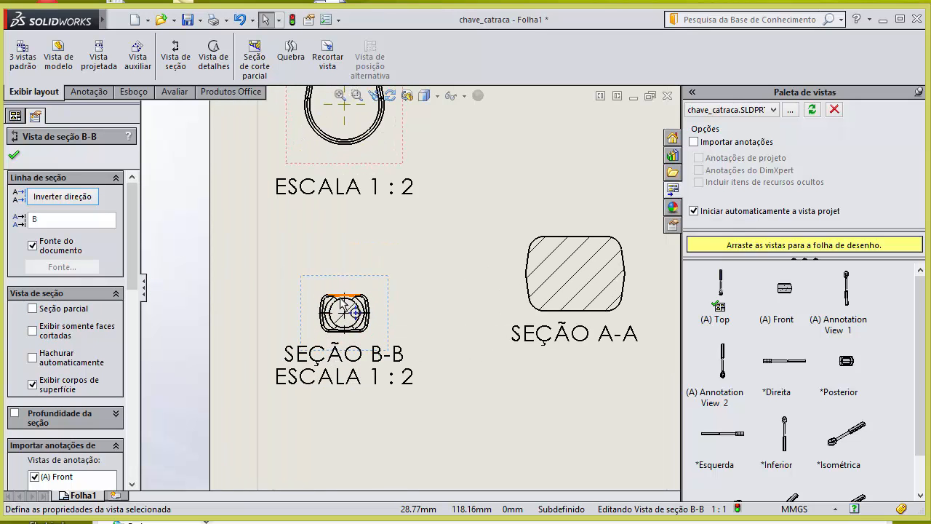
scroll(307, 349, "up", 2)
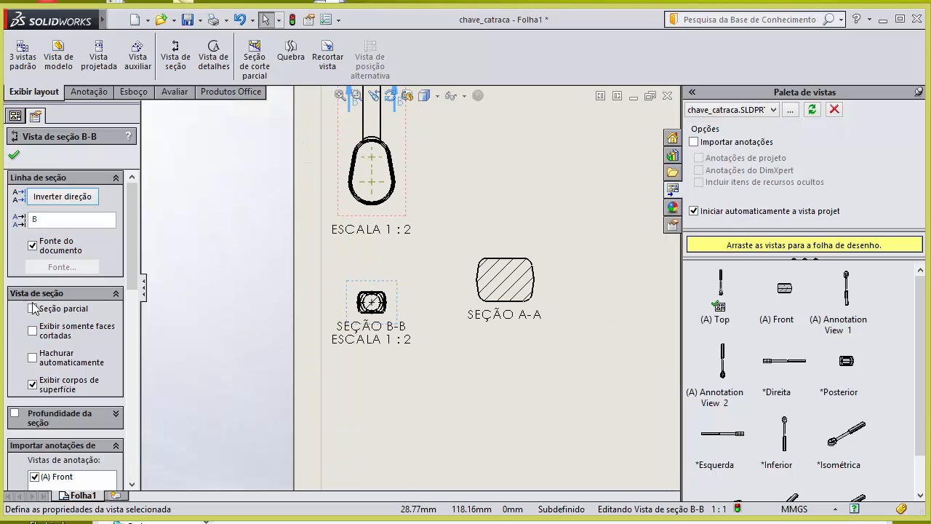
left_click(32, 330)
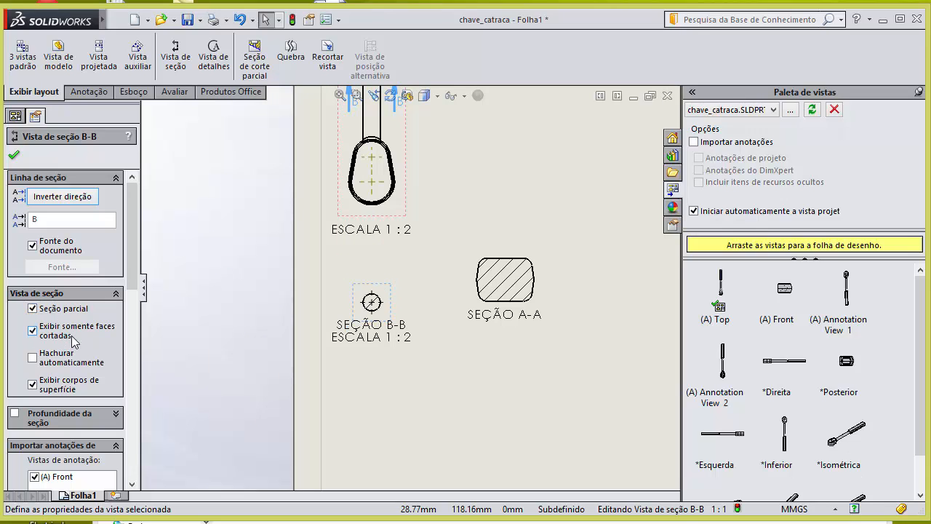
Set section view B-B to use the sheet scale and accept its properties.
scroll(425, 318, "down", 2)
left_click_drag(132, 243, 124, 378)
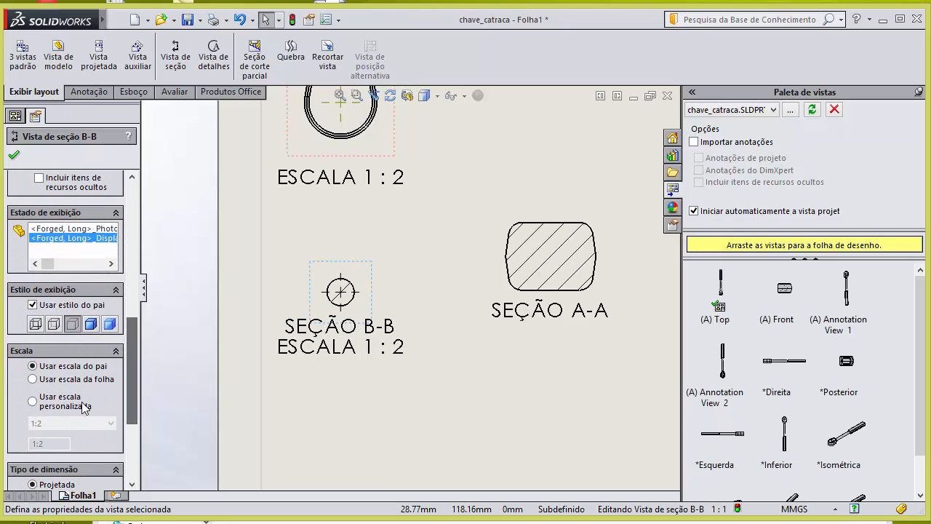
left_click(67, 379)
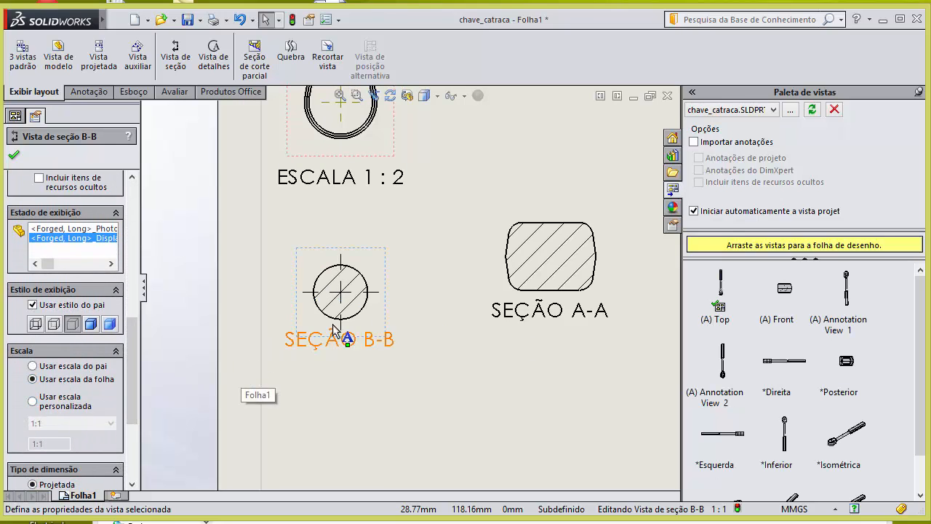
scroll(395, 316, "up", 1)
left_click(12, 151)
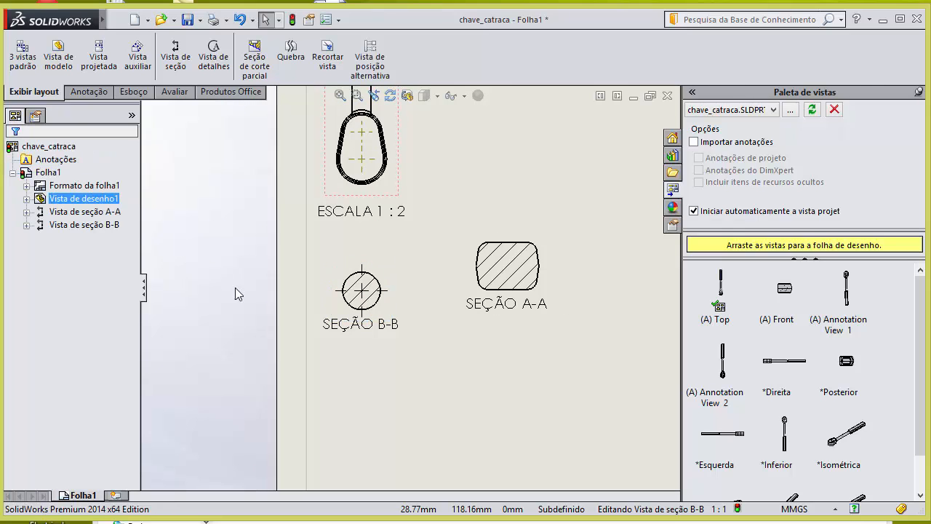
Break section view B-B's alignment with its parent and move it beside the wrench's head, directly above section A-A.
scroll(444, 316, "down", 1)
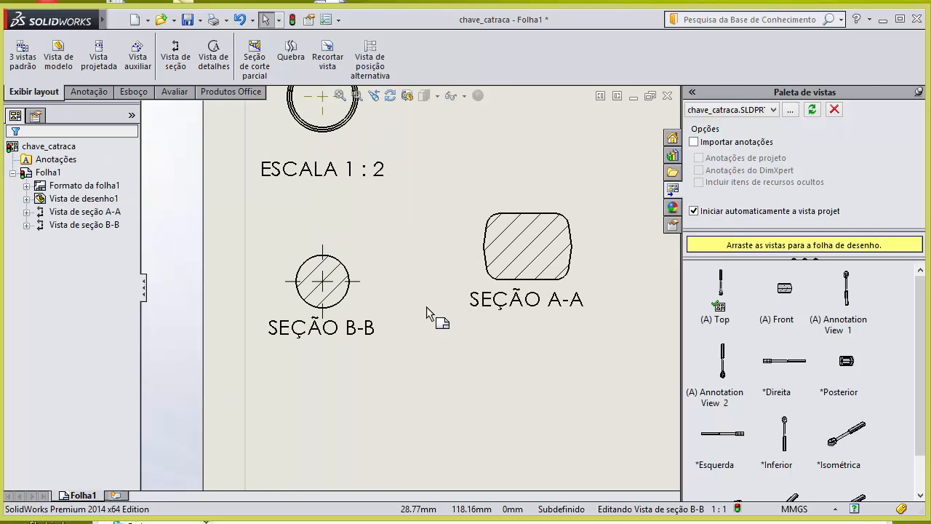
left_click(363, 310)
right_click(365, 312)
mouse_move(442, 262)
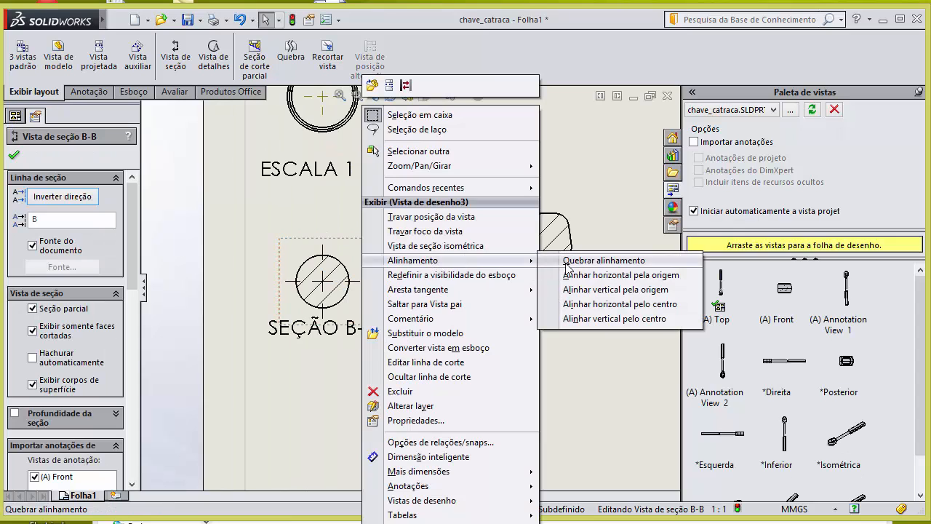
left_click(566, 268)
scroll(276, 332, "up", 3)
scroll(445, 274, "down", 1)
mouse_move(382, 280)
left_mouse_down()
mouse_move(483, 202)
mouse_move(477, 208)
left_mouse_up()
scroll(587, 284, "up", 3)
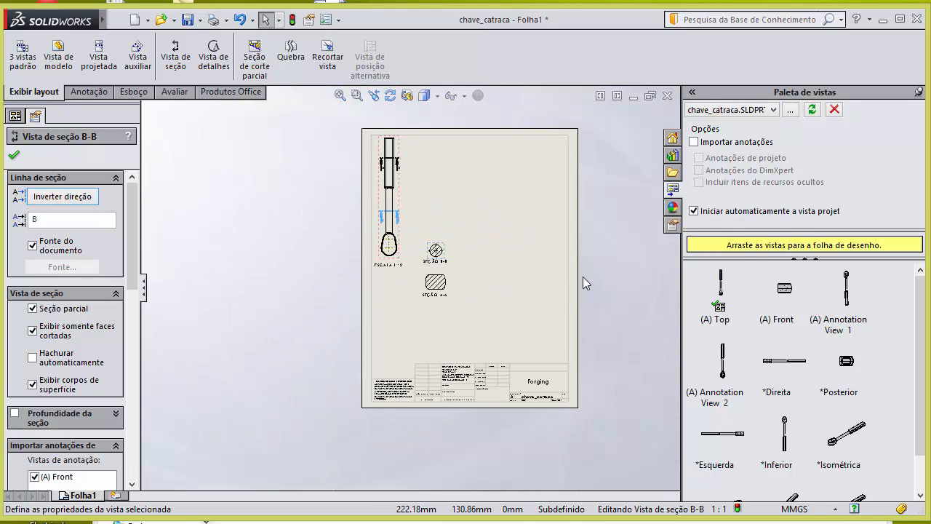
scroll(584, 277, "down", 2)
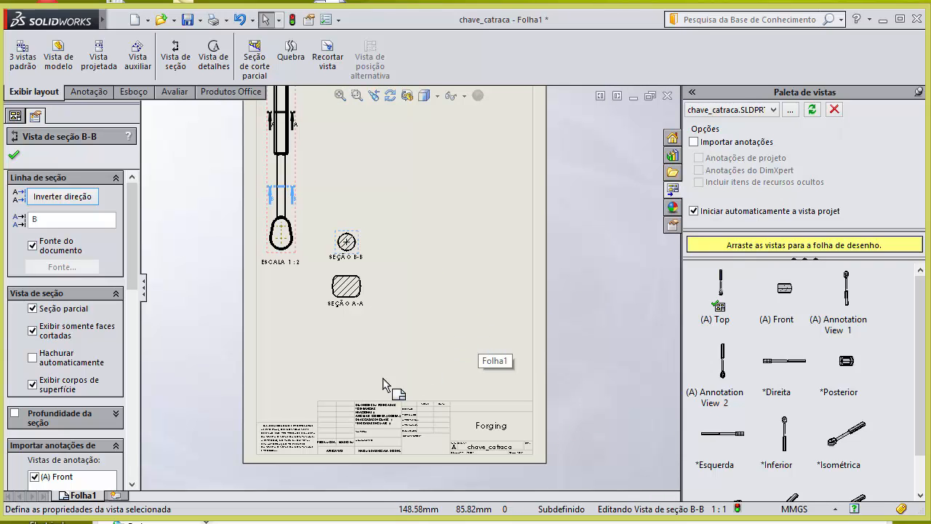
left_click(58, 522)
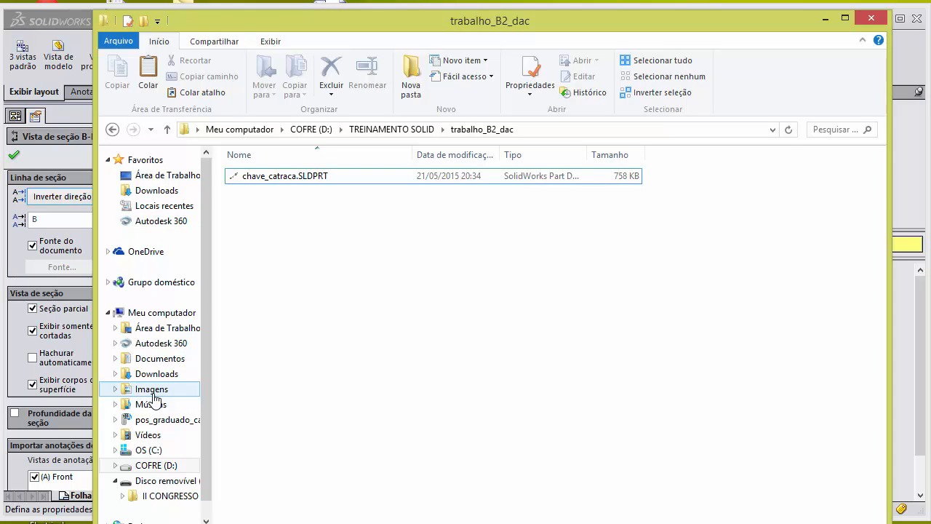
left_click(827, 19)
scroll(421, 240, "down", 1)
scroll(405, 258, "down", 1)
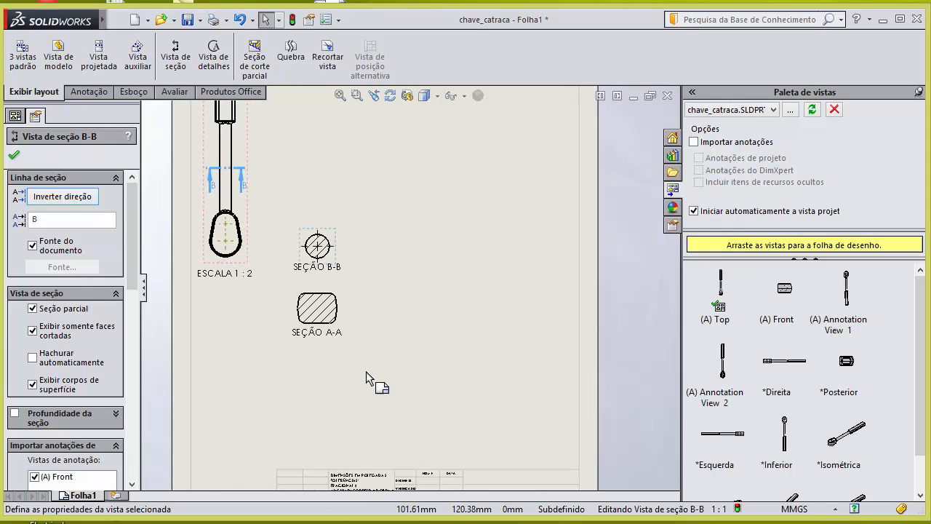
scroll(407, 286, "up", 1)
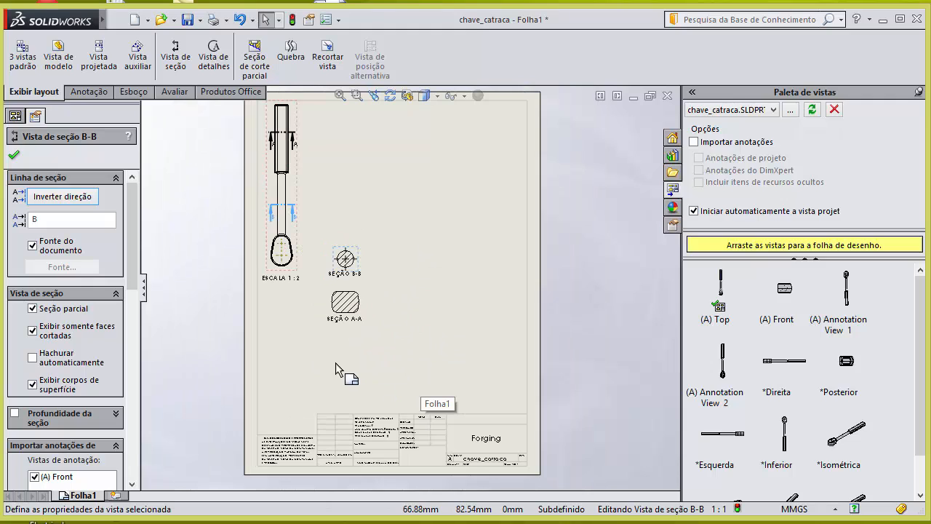
Delete the centre mark from section view B-B.
left_click(214, 316)
scroll(422, 332, "down", 1)
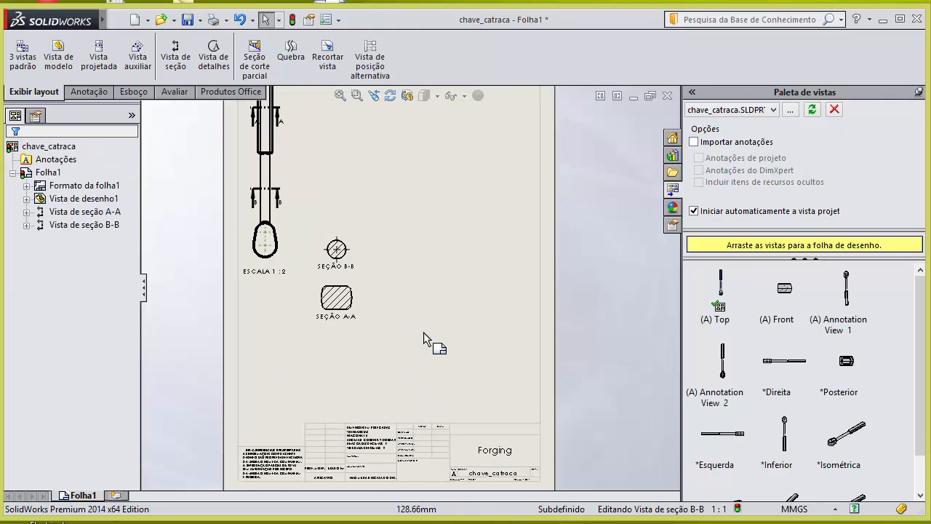
scroll(422, 332, "down", 3)
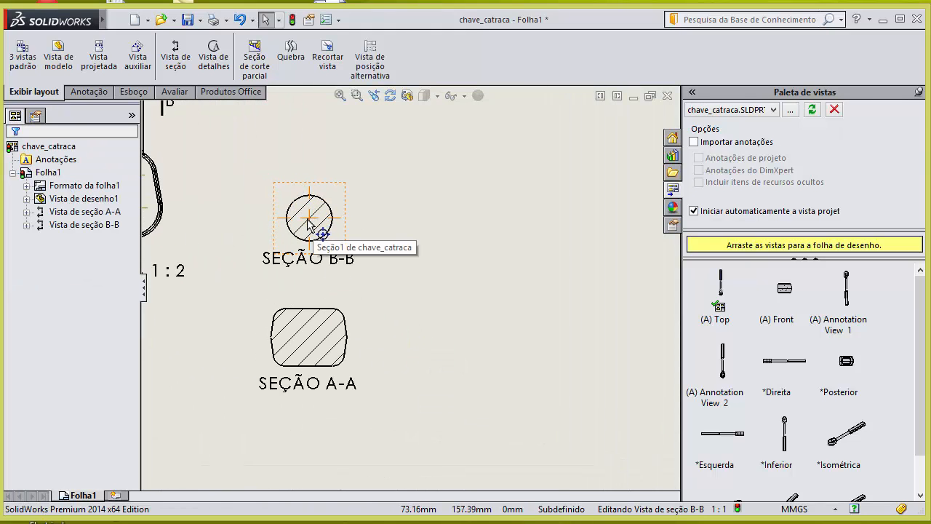
left_click(306, 219)
key("Delete")
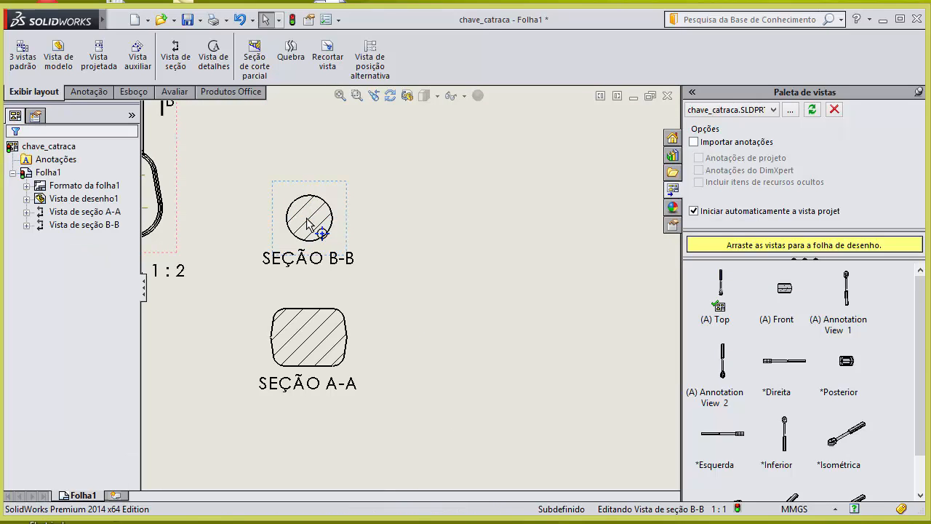
Insert a model view of the Forged, Long configuration in the right-side orientation at sheet scale, placed between section A-A and the title block.
scroll(492, 354, "up", 2)
scroll(291, 326, "down", 1)
scroll(505, 370, "up", 3)
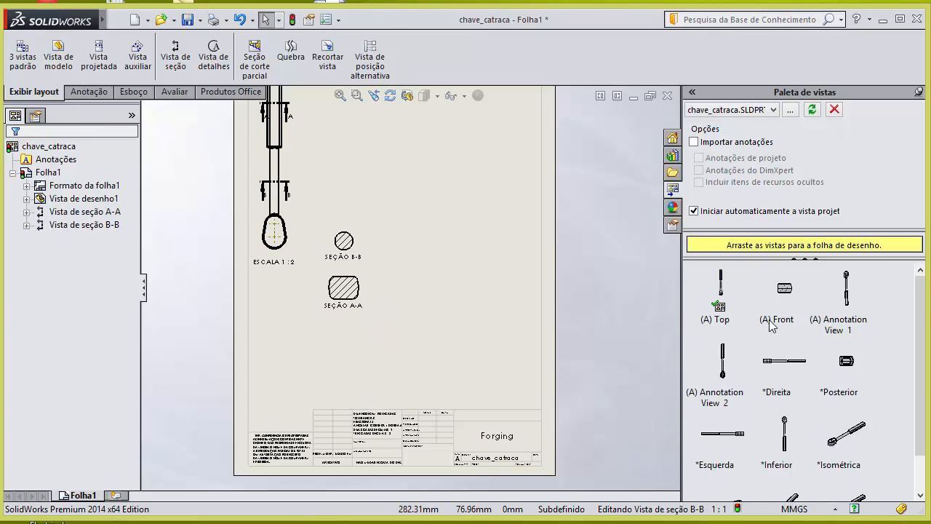
left_click(59, 64)
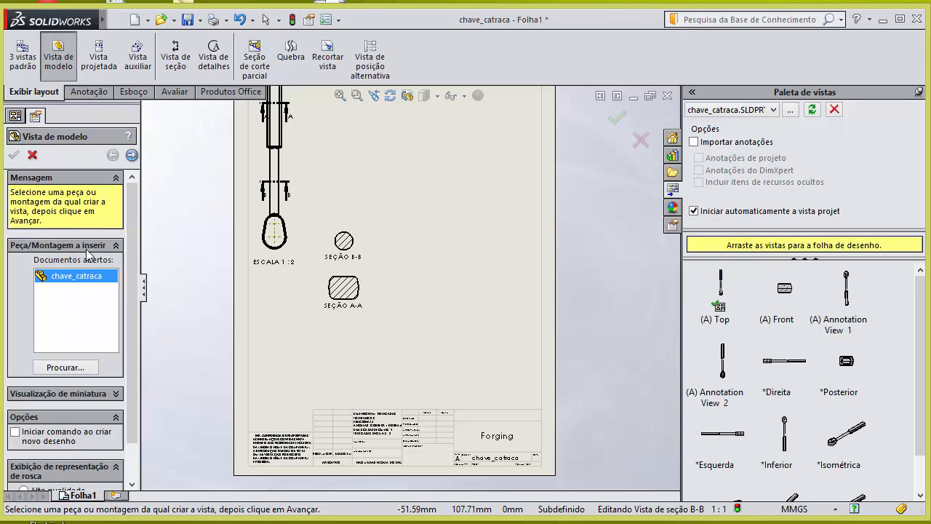
left_click(132, 155)
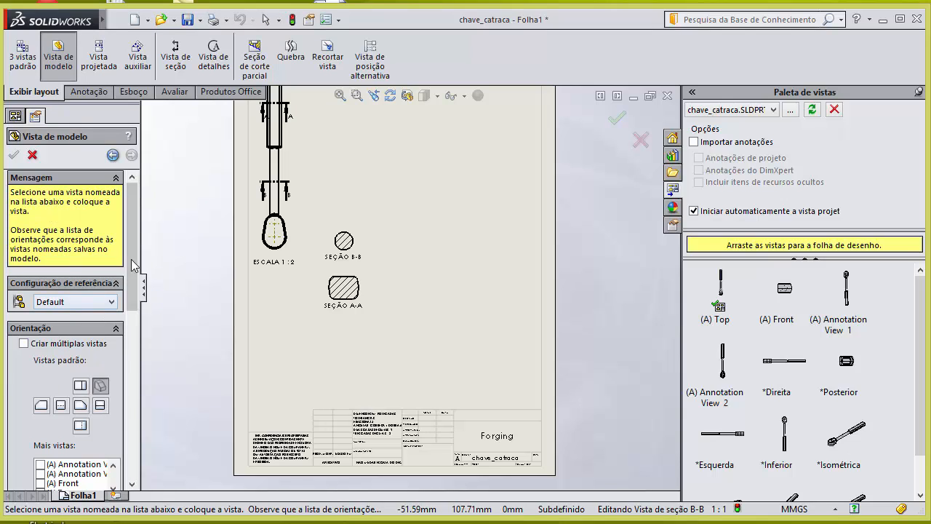
scroll(92, 314, "down", 3)
left_click(113, 199)
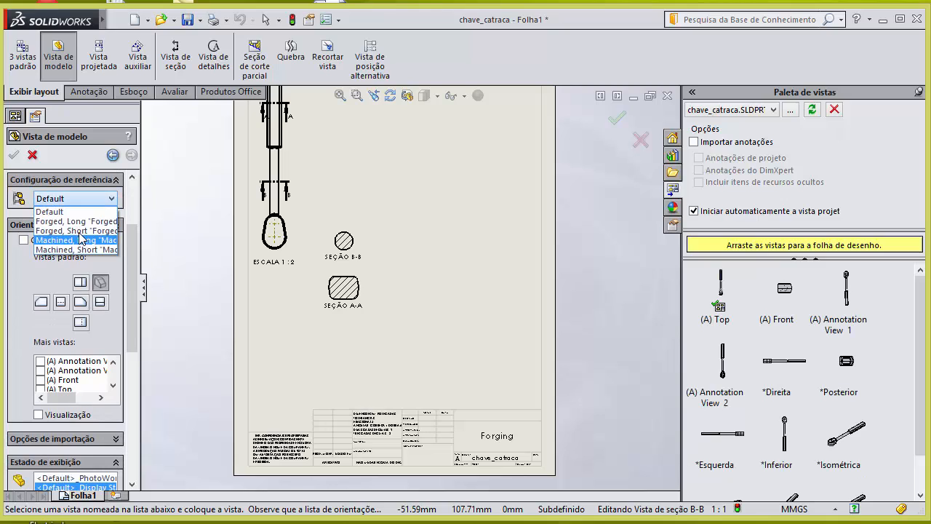
left_click(73, 220)
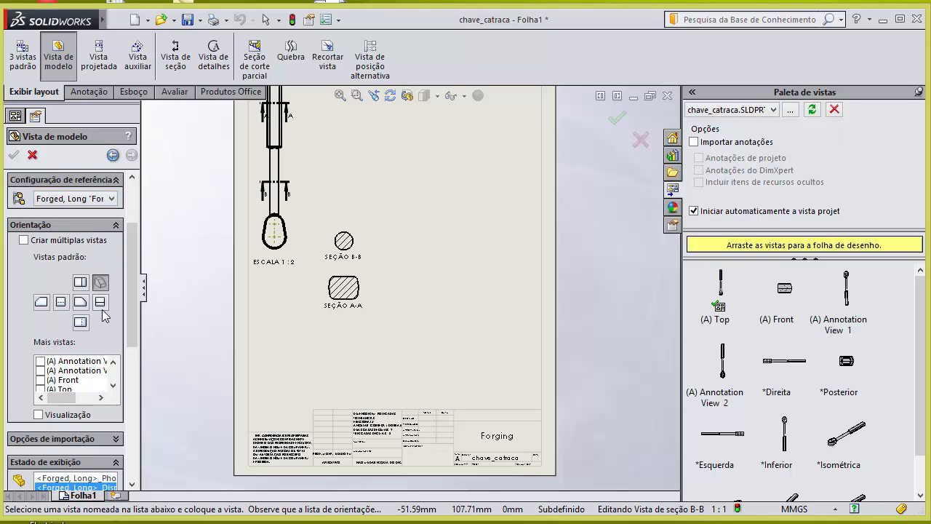
left_click(100, 303)
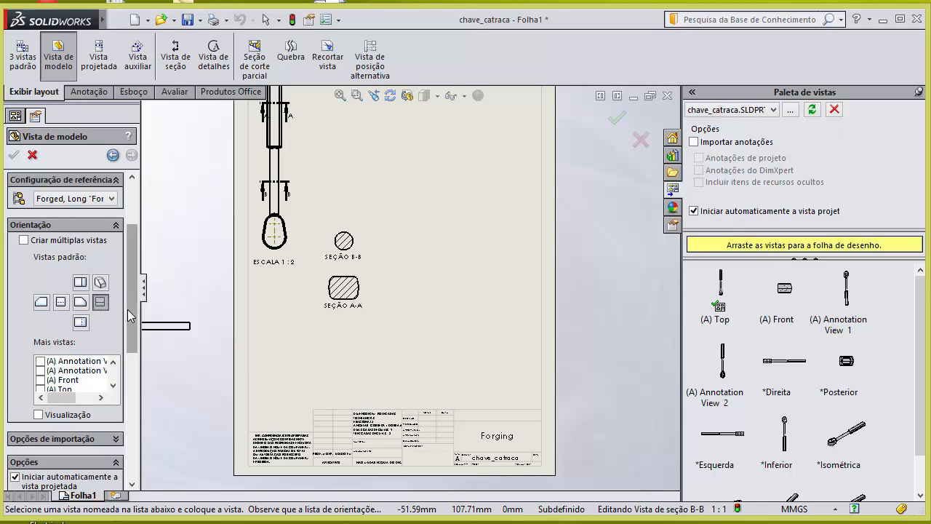
scroll(124, 355, "down", 3)
scroll(124, 355, "down", 4)
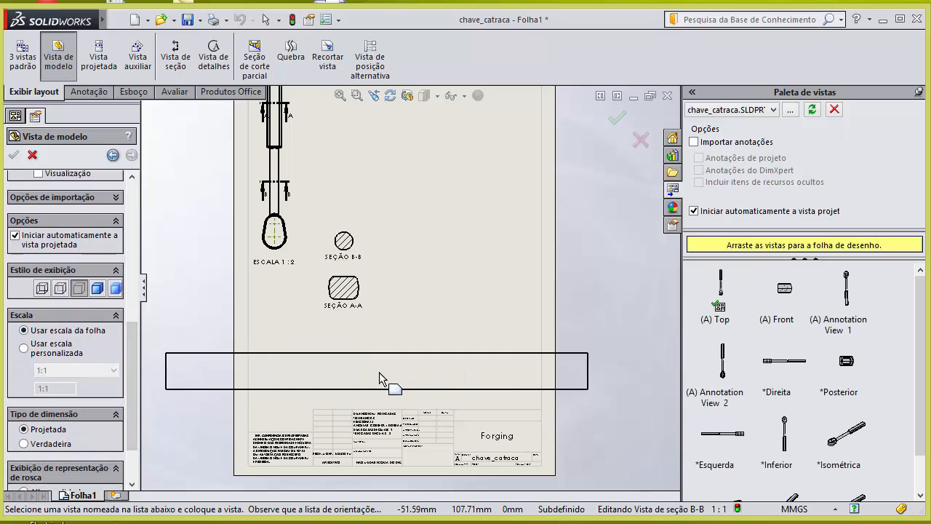
left_click(392, 372)
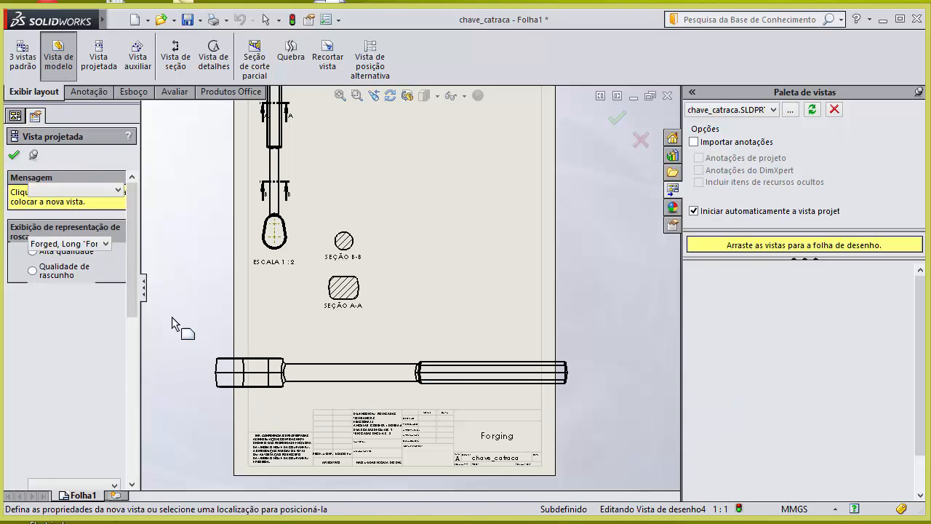
left_click(13, 155)
Remove the tangent edges from the new side view of the wrench and accept its properties.
scroll(550, 381, "down", 4)
scroll(312, 299, "up", 5)
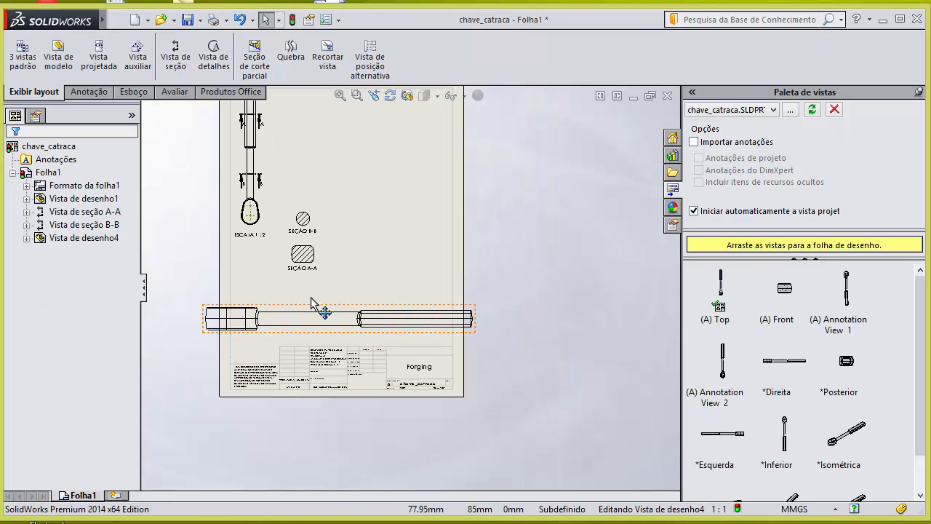
scroll(275, 337, "down", 2)
scroll(305, 339, "down", 3)
scroll(422, 328, "up", 2)
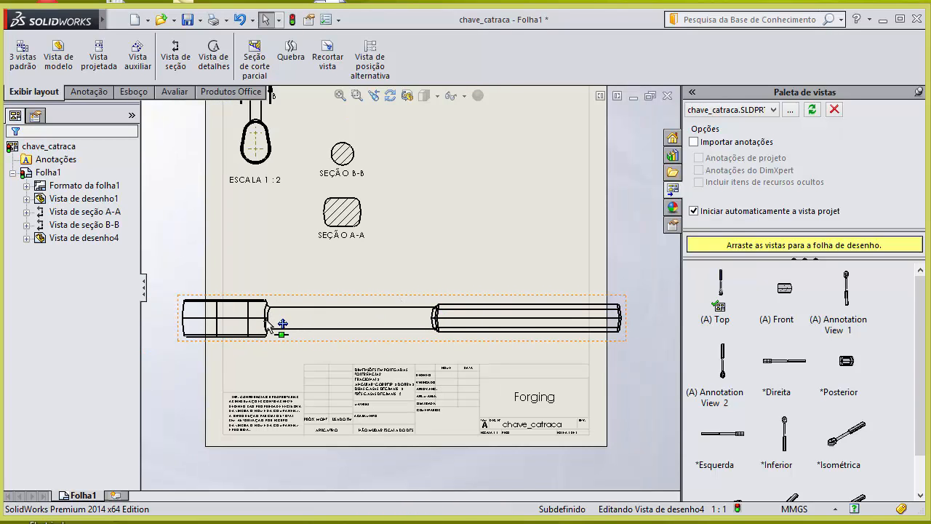
scroll(282, 324, "down", 2)
scroll(284, 322, "up", 2)
scroll(417, 269, "down", 3)
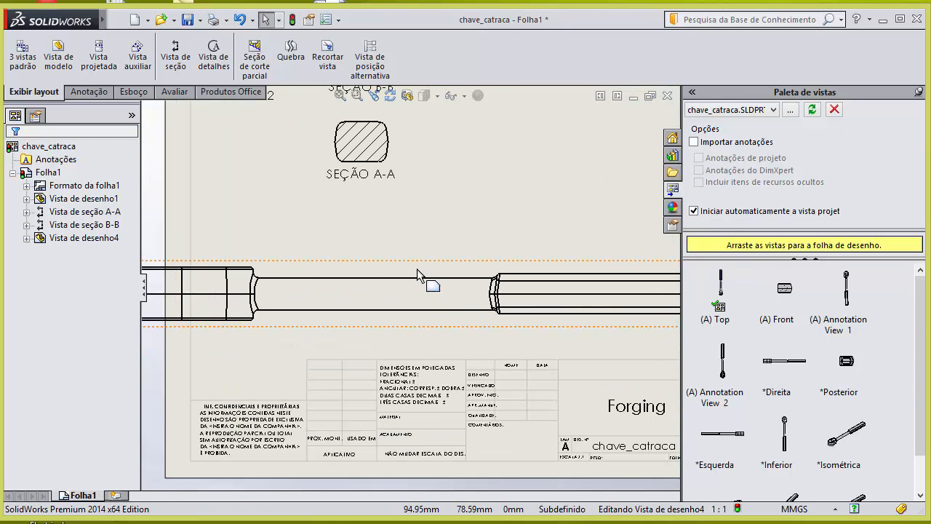
left_click(417, 268)
right_click(416, 268)
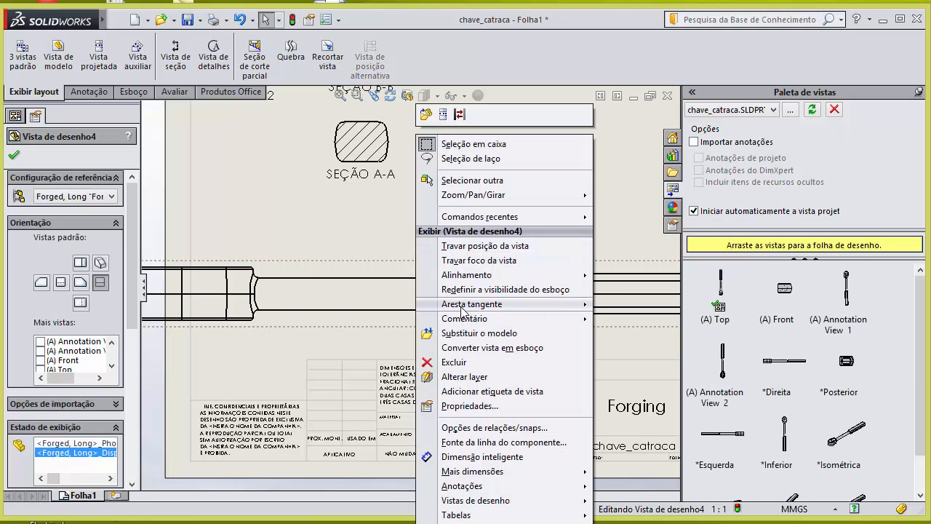
mouse_move(462, 310)
left_click(709, 333)
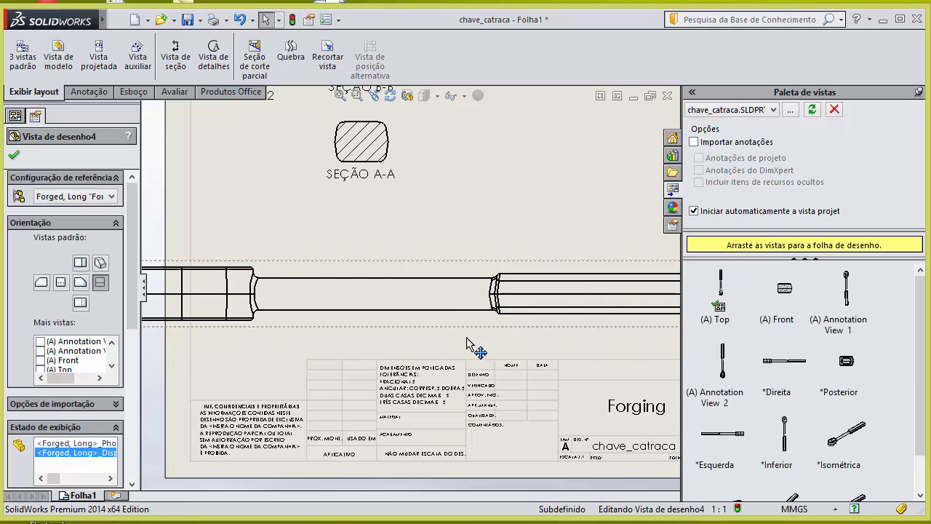
scroll(337, 354, "up", 2)
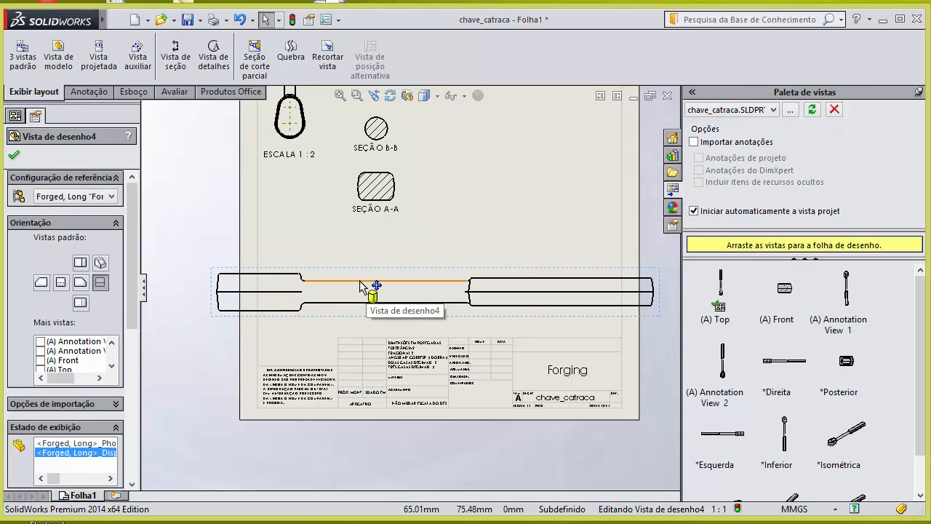
scroll(360, 282, "up", 1)
scroll(547, 280, "down", 1)
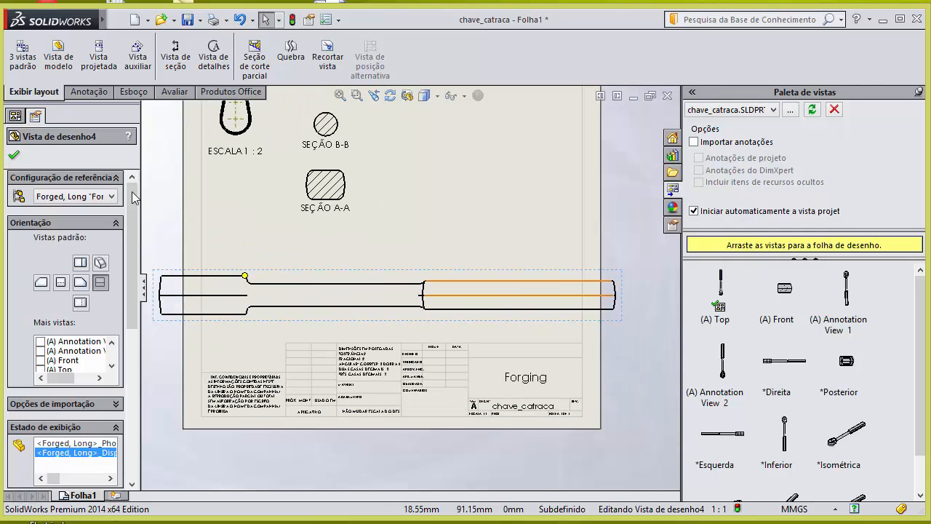
left_click(13, 155)
Break the side view across the wrench's shank with vertical zigzag break lines and a 30 mm gap.
scroll(417, 283, "up", 1)
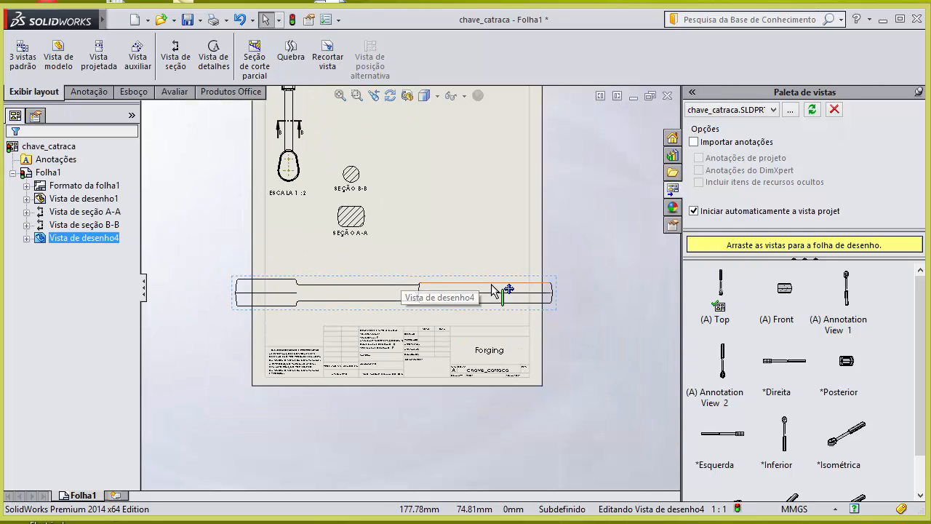
scroll(492, 297, "down", 1)
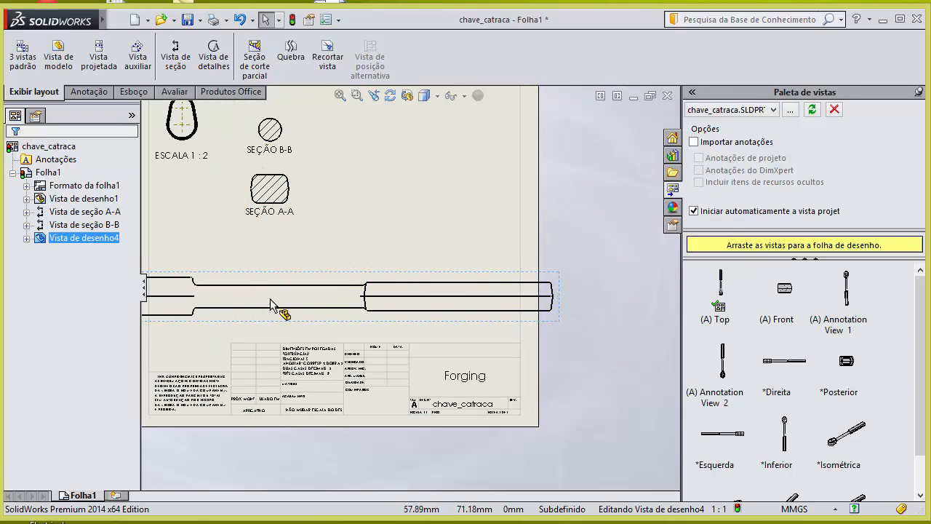
scroll(291, 275, "up", 2)
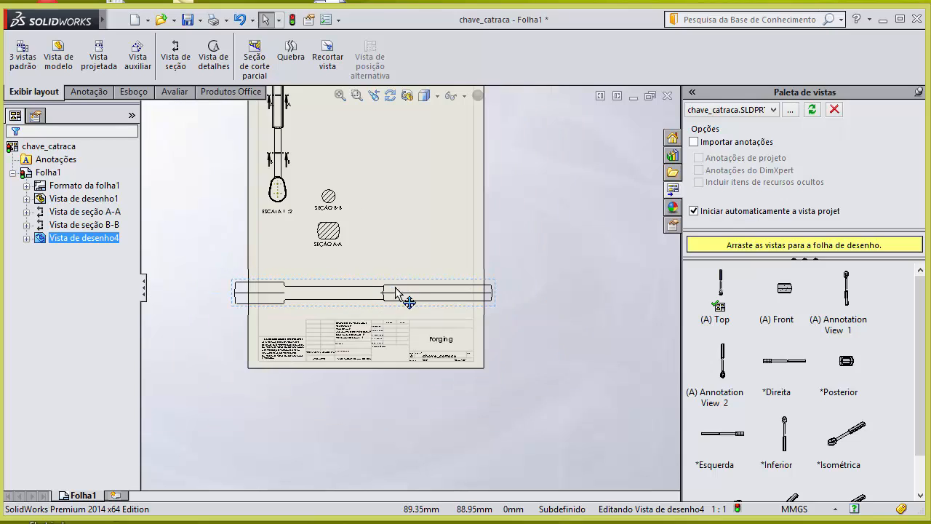
scroll(385, 280, "down", 2)
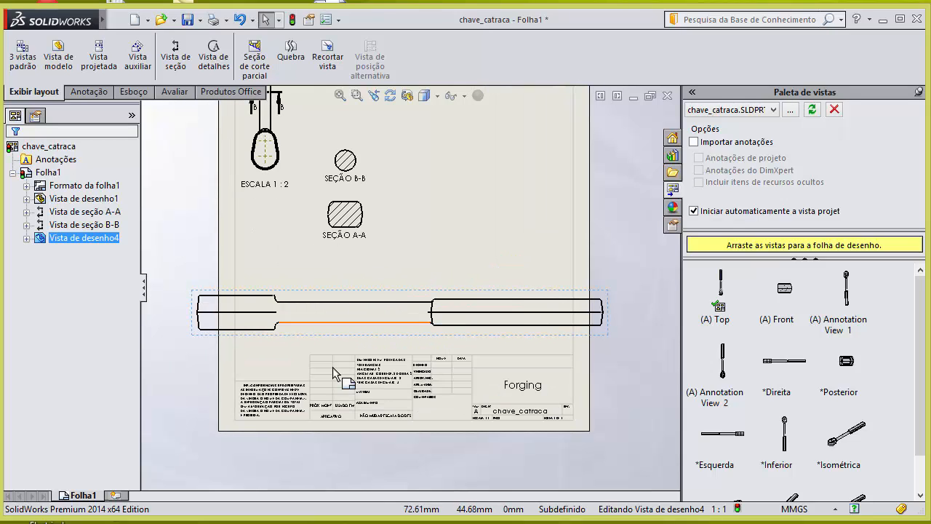
left_click(292, 55)
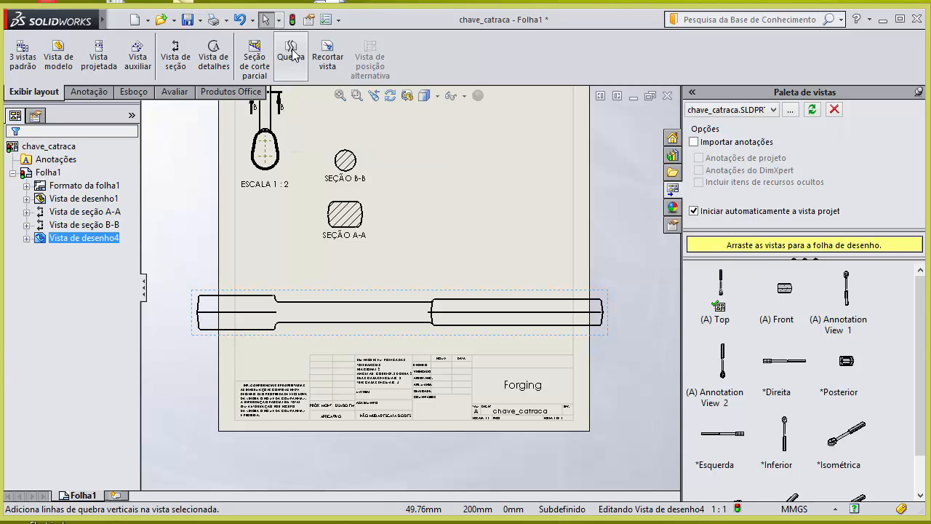
left_click(301, 315)
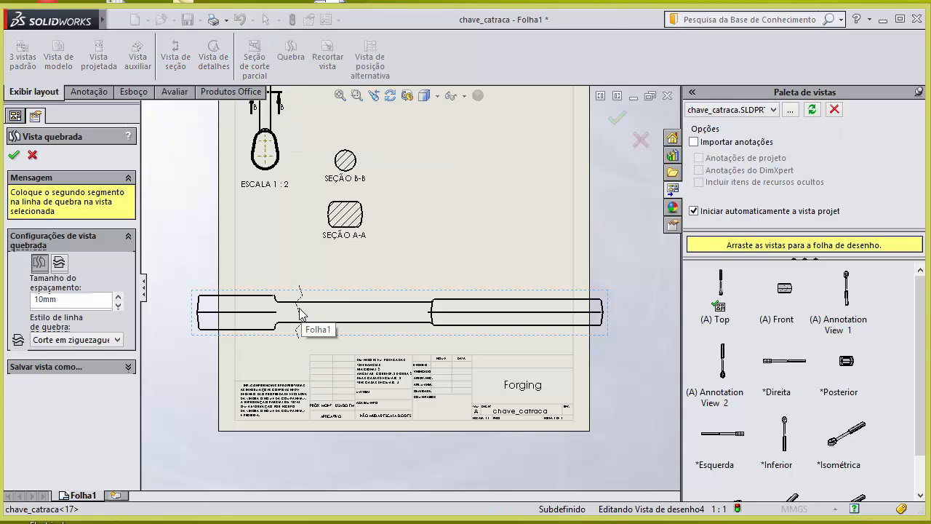
left_click(390, 320)
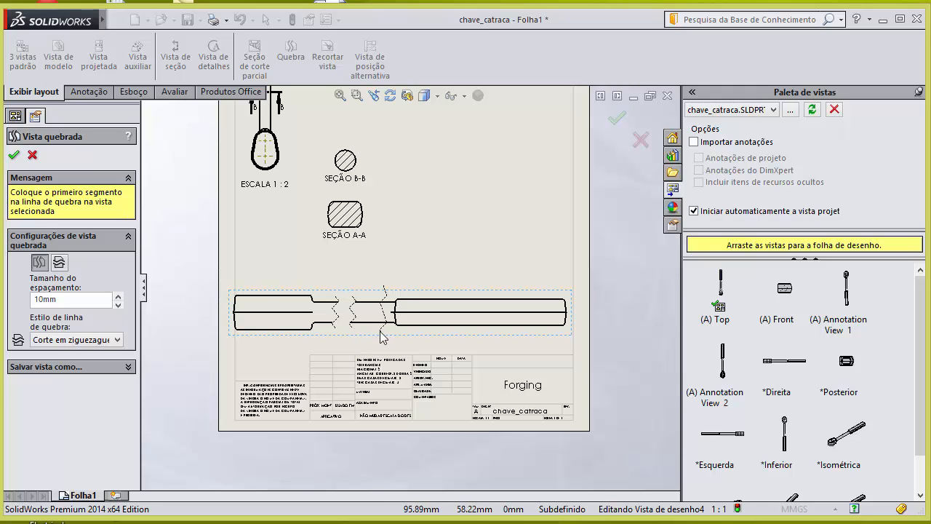
left_click(119, 298)
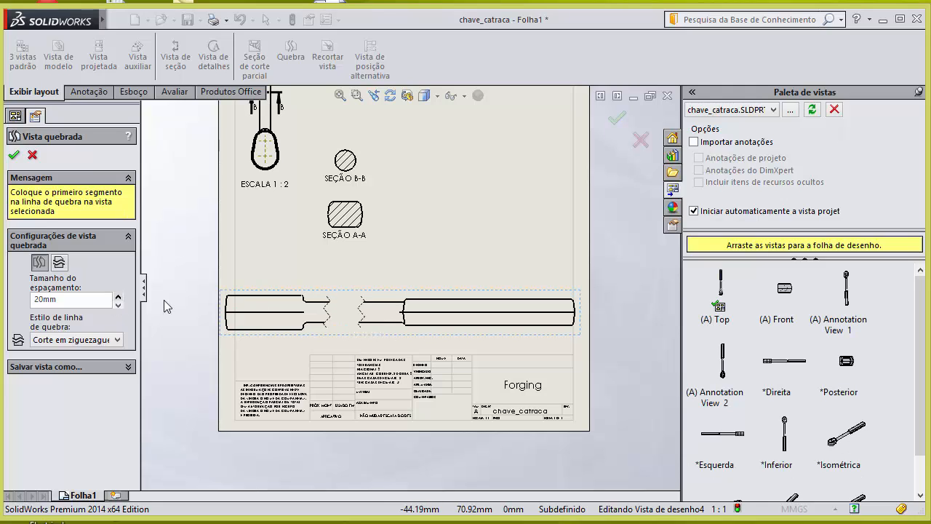
left_click(118, 296)
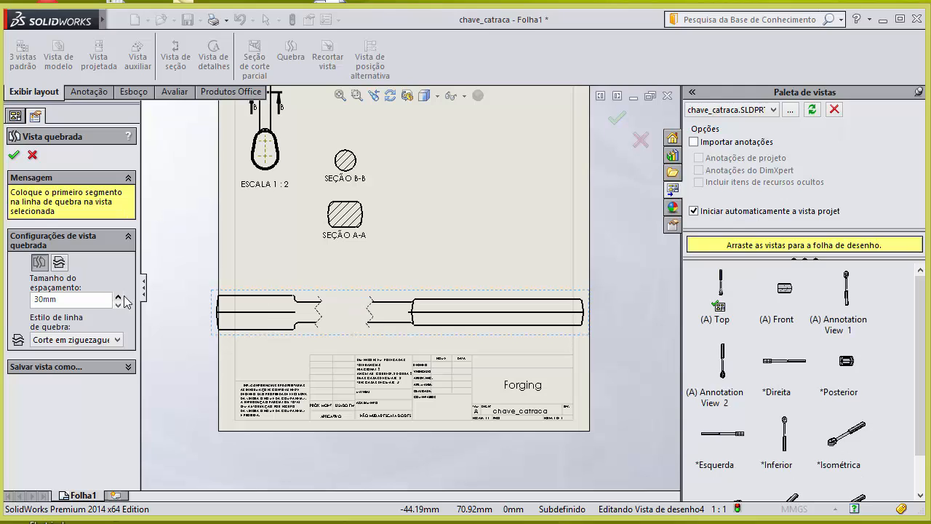
Break the side view a second time across the wrench's handle with vertical zigzag lines and a 30 mm gap, and accept the breaks.
left_click(445, 311)
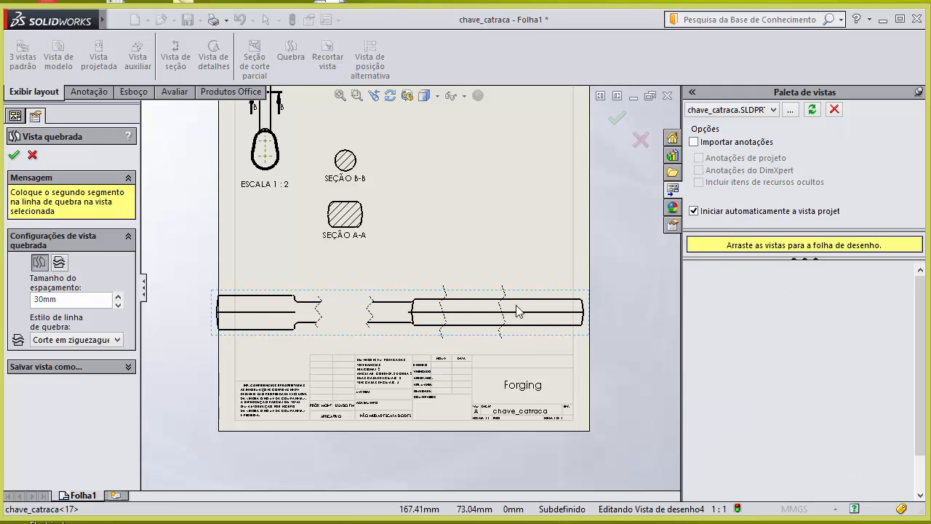
left_click(535, 310)
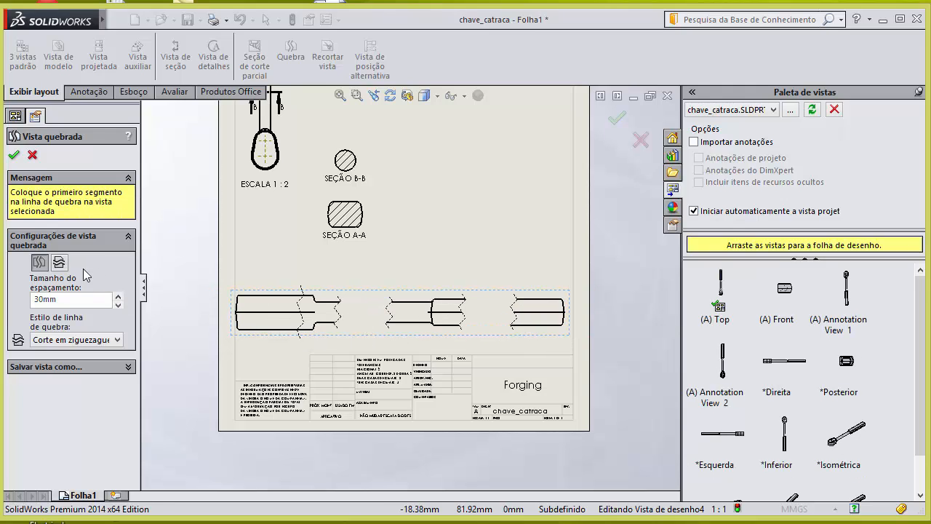
left_click(14, 156)
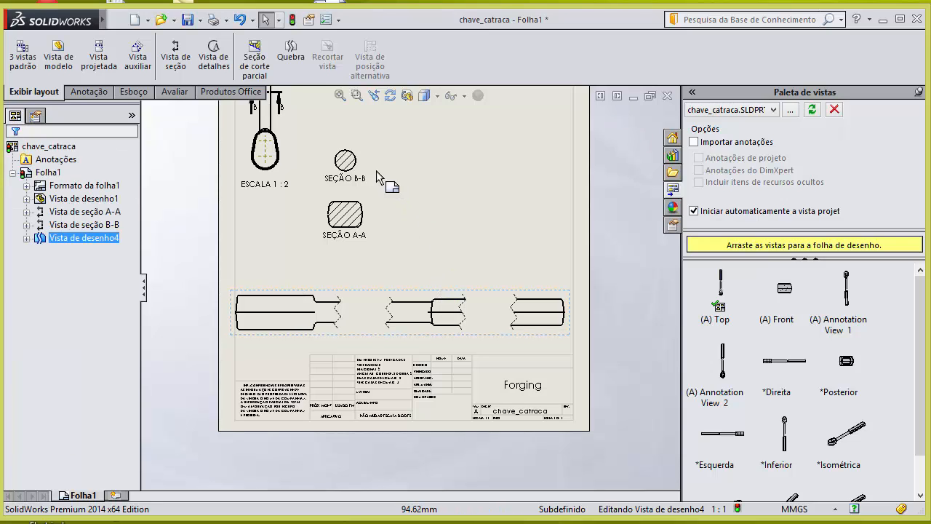
Move section view B-B between section A-A and the side view, just above the shank's break gap.
left_click_drag(358, 161, 424, 274)
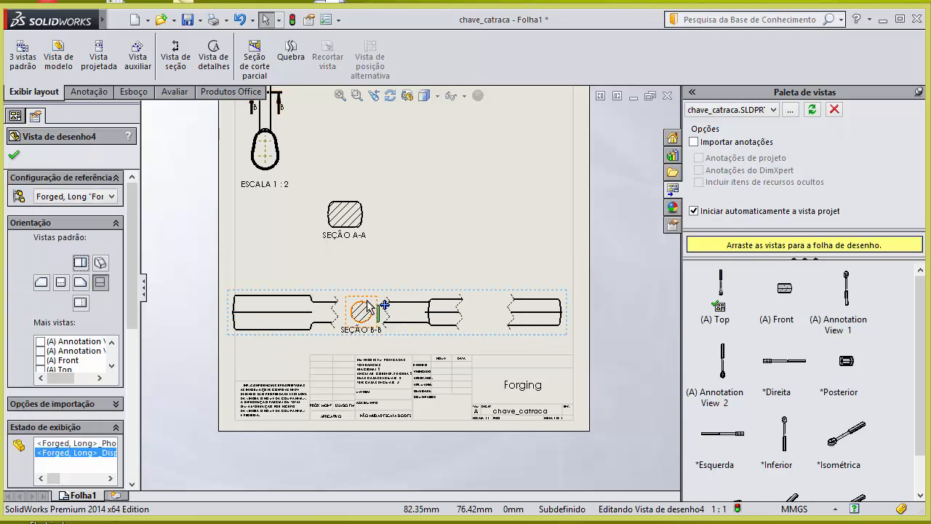
left_click_drag(389, 313, 376, 266)
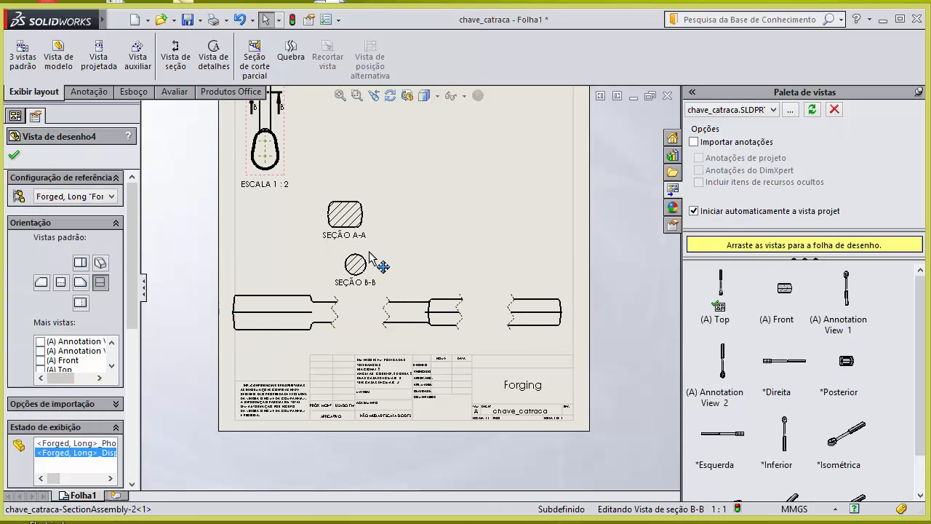
left_click(437, 234)
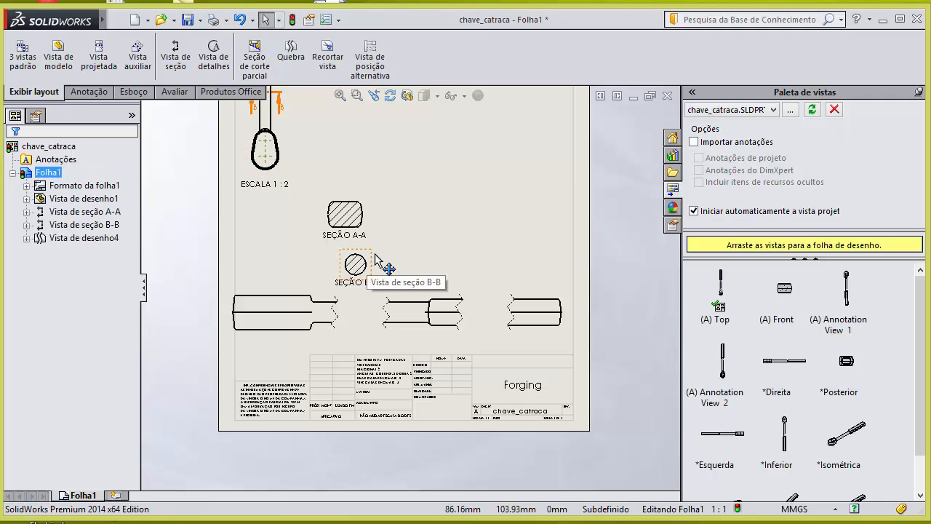
Align section view B-B horizontally by origin with the broken side view so it sits in the shank's break gap.
scroll(380, 261, "down", 2)
left_click(369, 268)
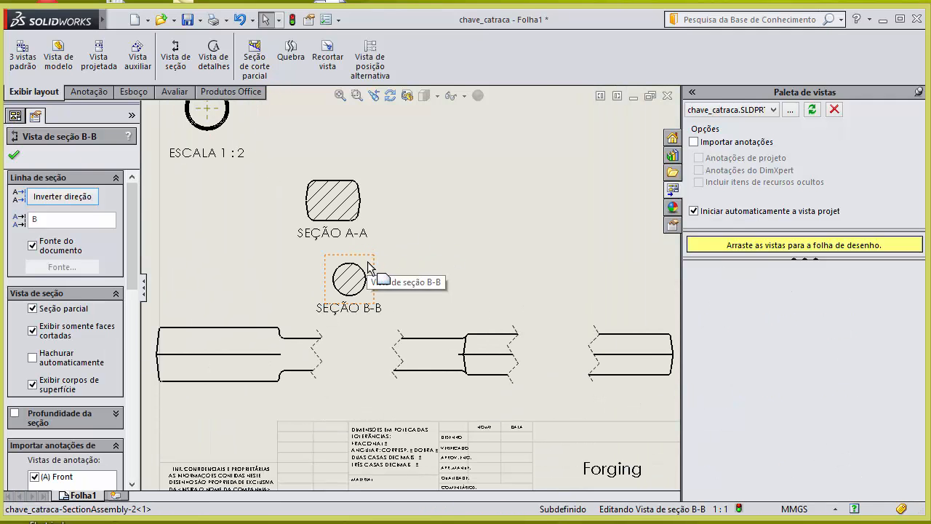
right_click(370, 269)
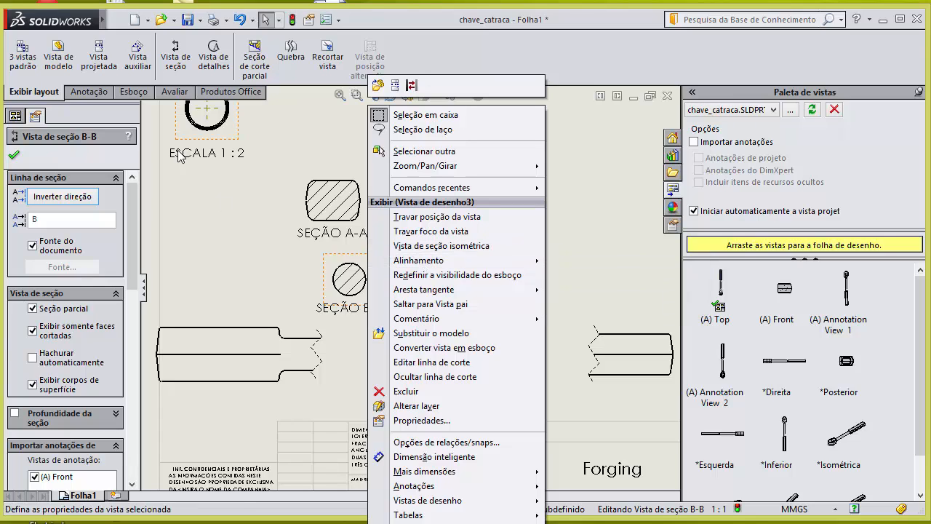
mouse_move(473, 260)
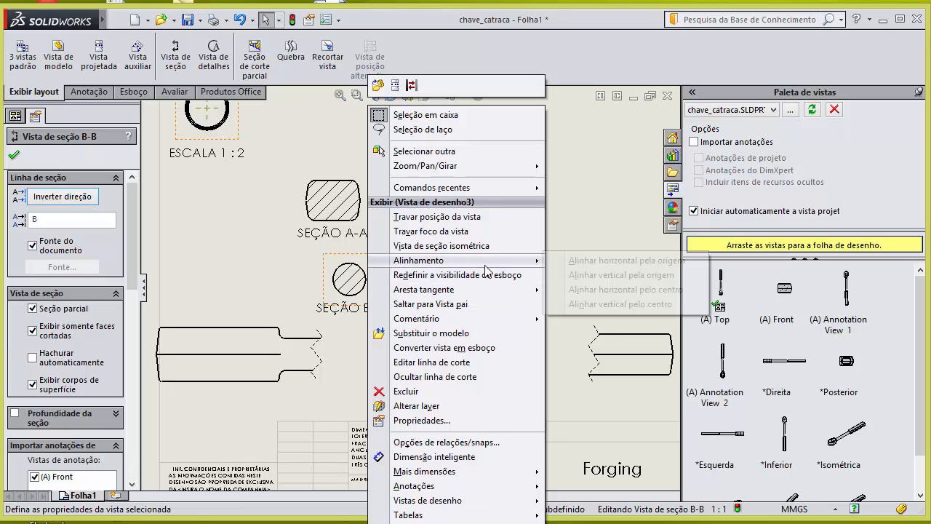
left_click(607, 265)
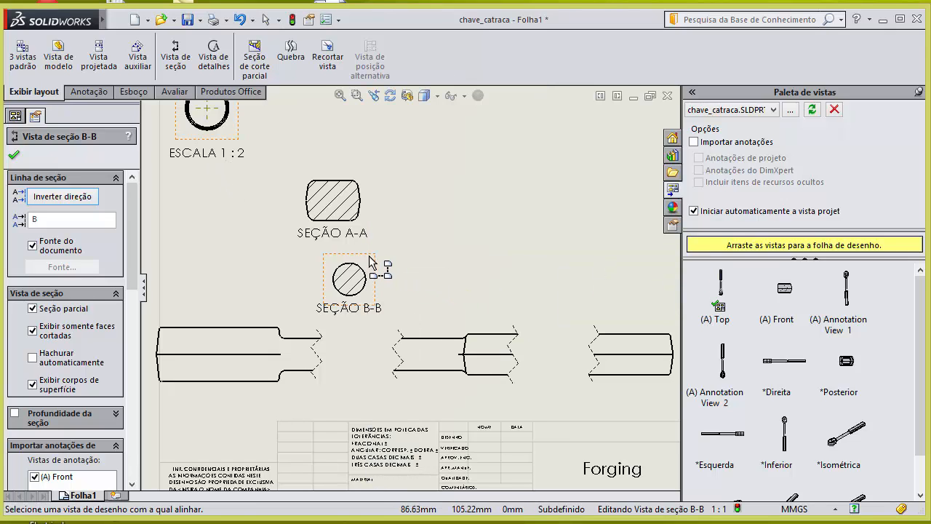
left_click(412, 328)
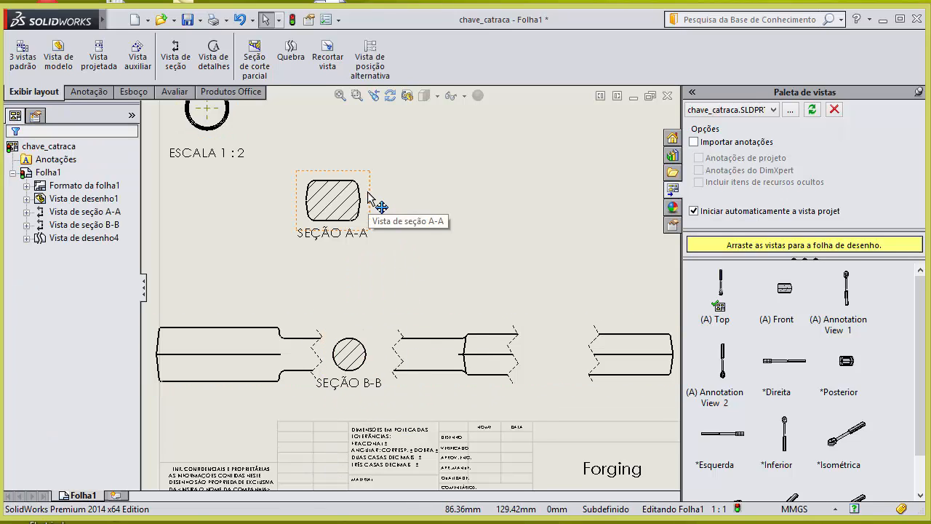
Align section view A-A horizontally by origin with the broken side view.
scroll(269, 246, "up", 3)
scroll(381, 221, "down", 3)
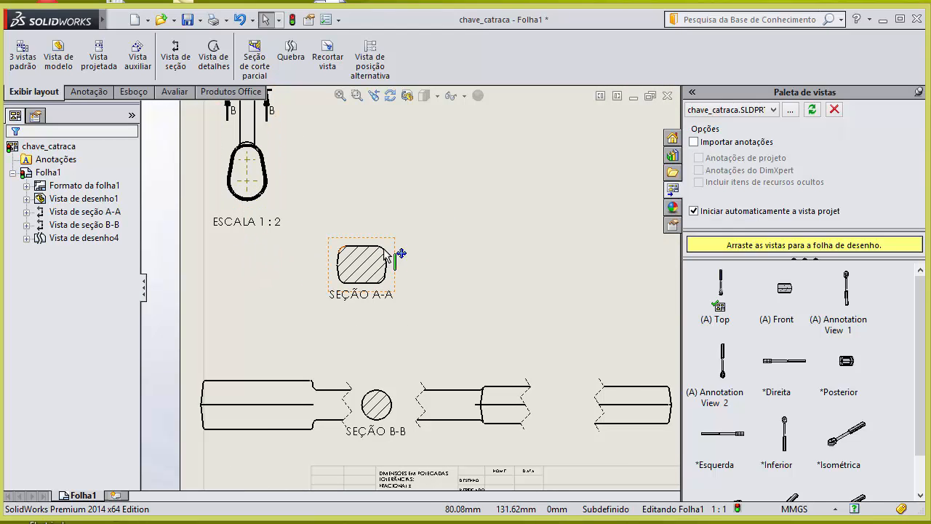
left_click(395, 255)
right_click(395, 256)
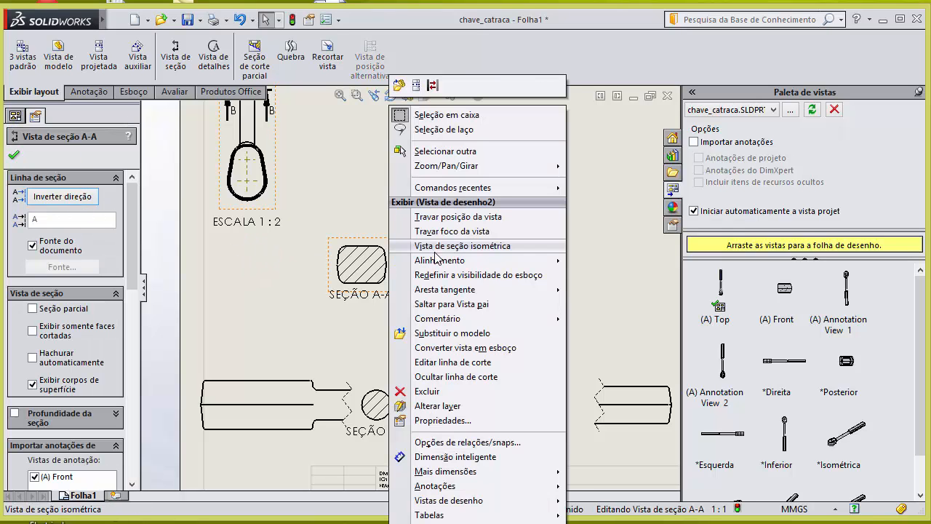
mouse_move(436, 260)
left_click(620, 261)
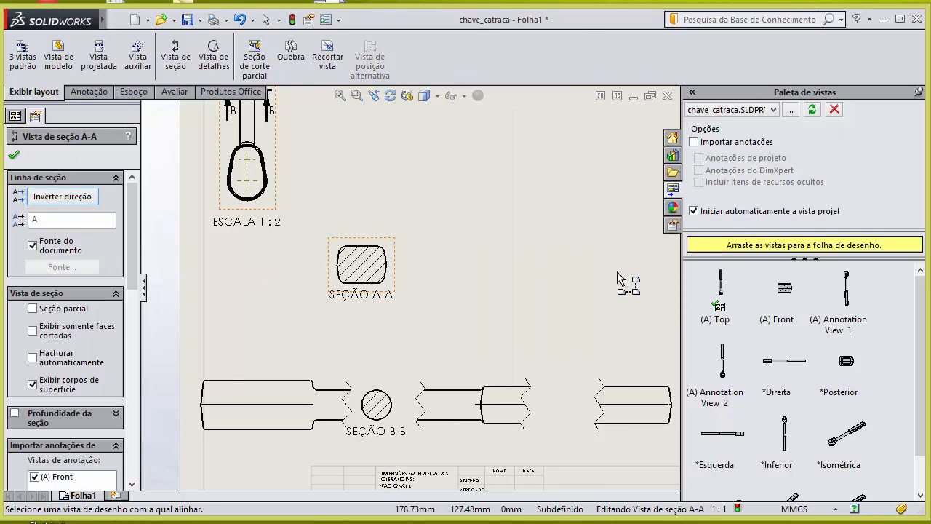
scroll(405, 291, "up", 2)
scroll(398, 349, "up", 1)
scroll(539, 376, "down", 2)
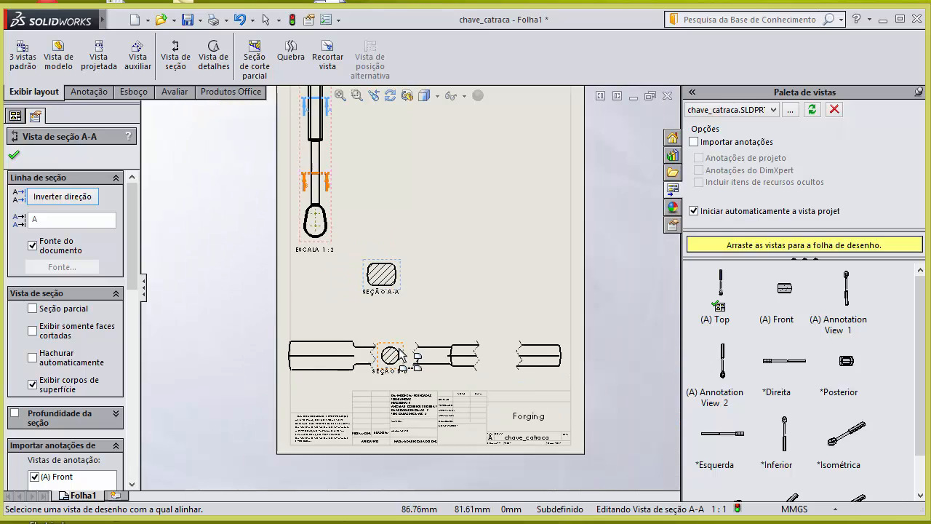
left_click(510, 353)
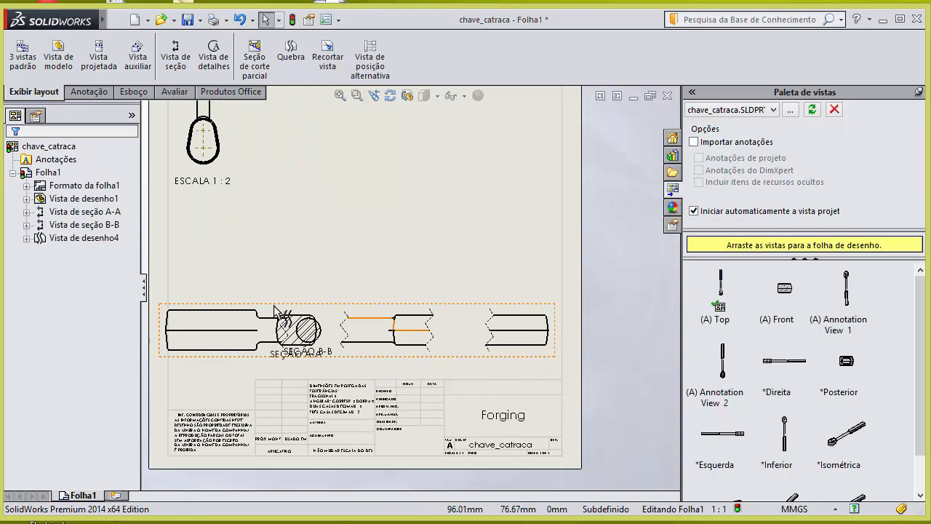
Move section view A-A along the side view into the handle's break gap.
scroll(313, 322, "down", 2)
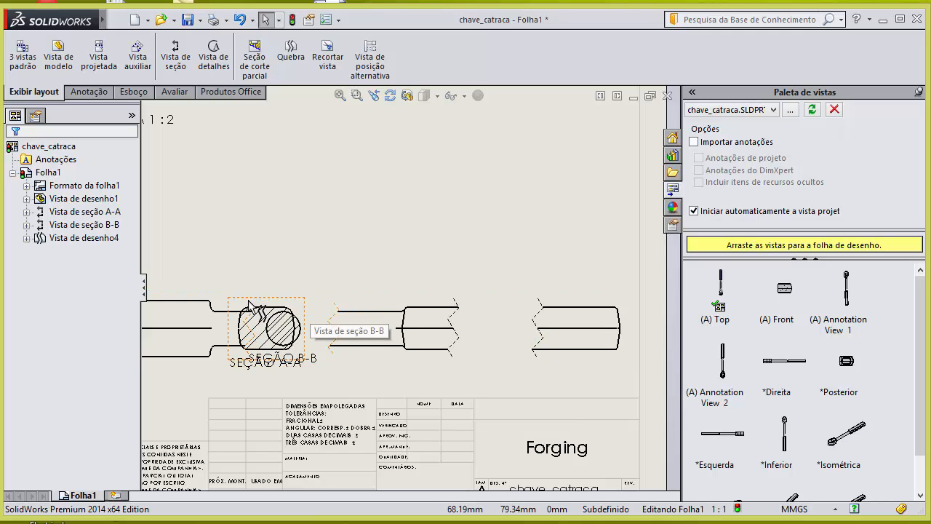
left_click_drag(234, 305, 486, 304)
left_click(434, 249)
scroll(434, 251, "up", 2)
scroll(435, 254, "up", 1)
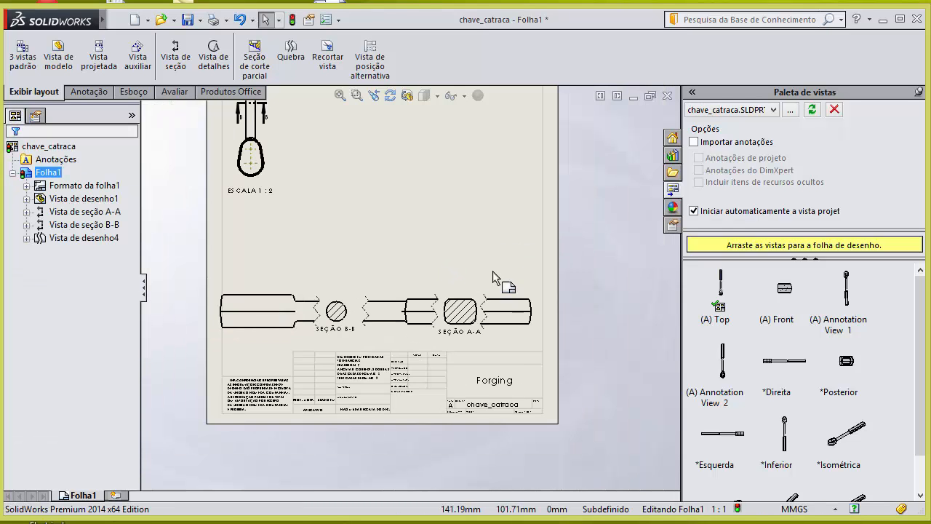
Create a detail view of the wrench head using a circle of about 31 mm radius, placed beside the main view.
scroll(468, 313, "down", 2)
scroll(440, 363, "up", 1)
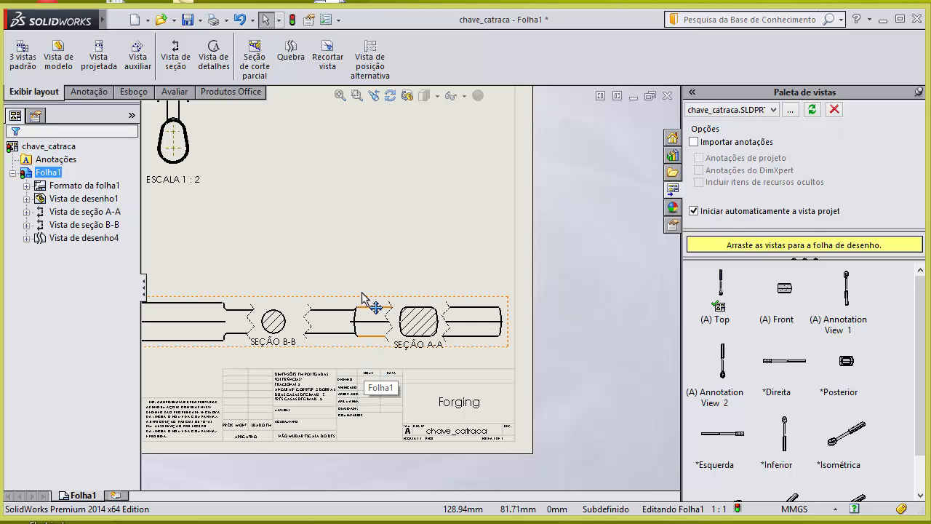
scroll(320, 250, "up", 2)
scroll(297, 191, "down", 2)
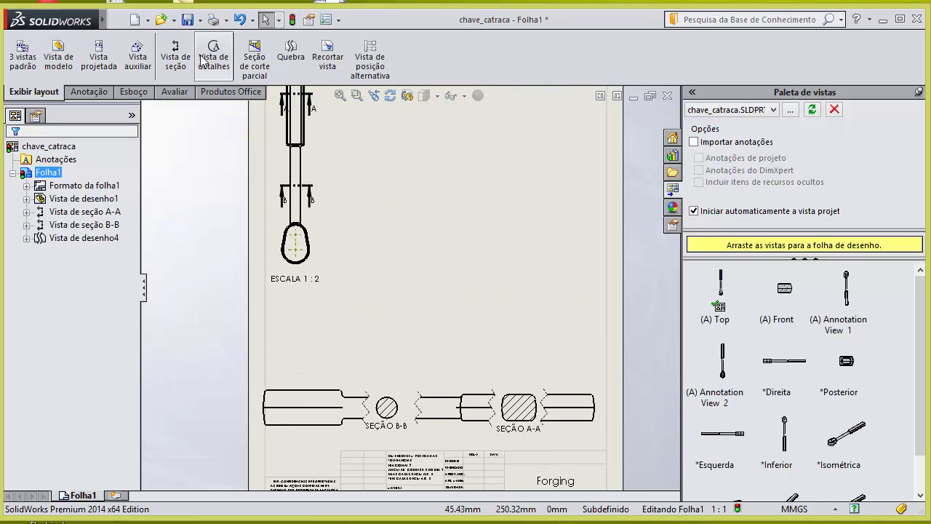
scroll(284, 198, "down", 2)
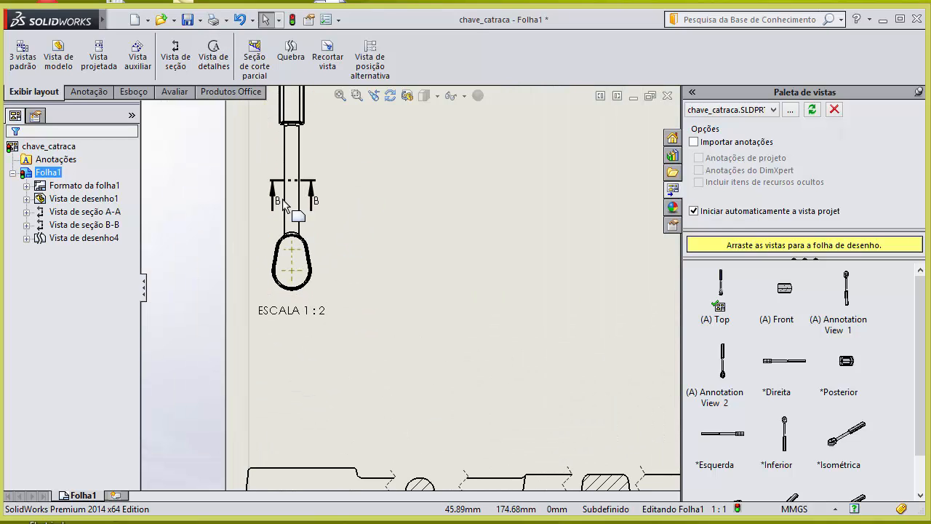
left_click(214, 59)
scroll(298, 284, "down", 2)
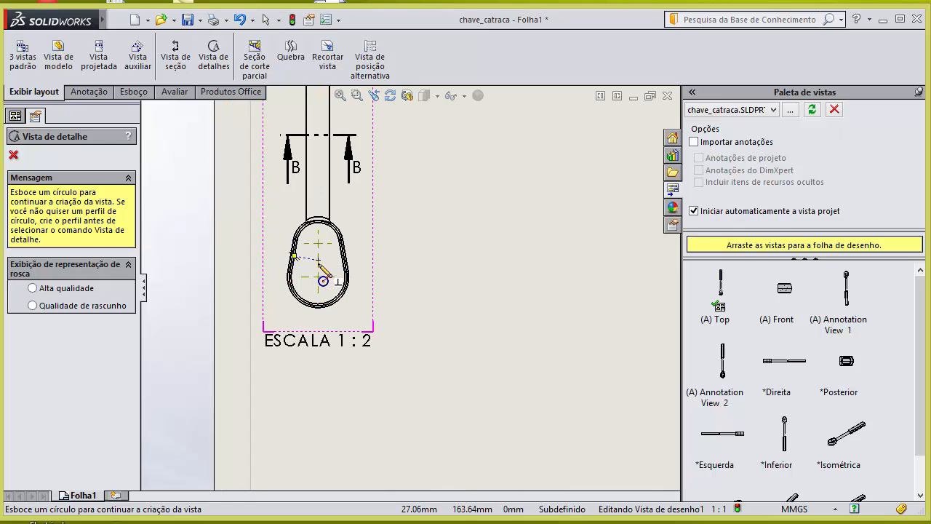
left_click(318, 260)
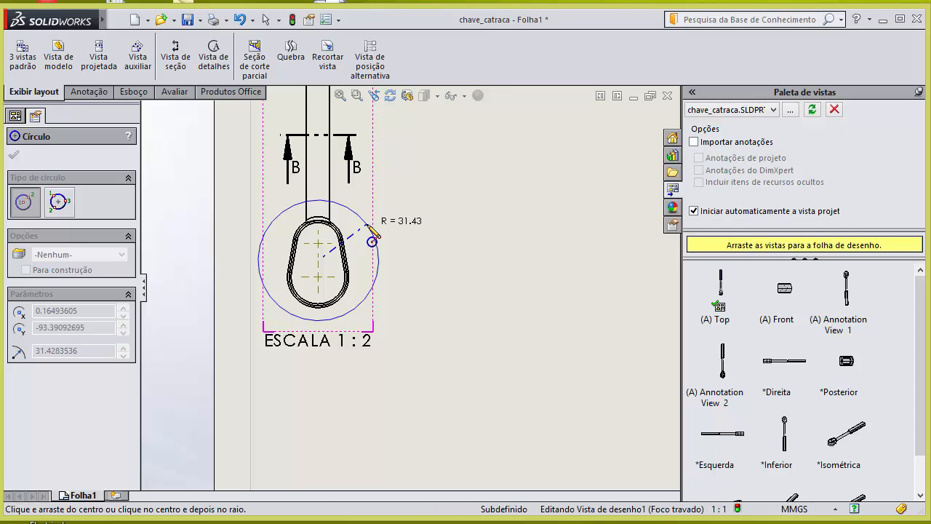
left_click(371, 241)
scroll(437, 240, "up", 2)
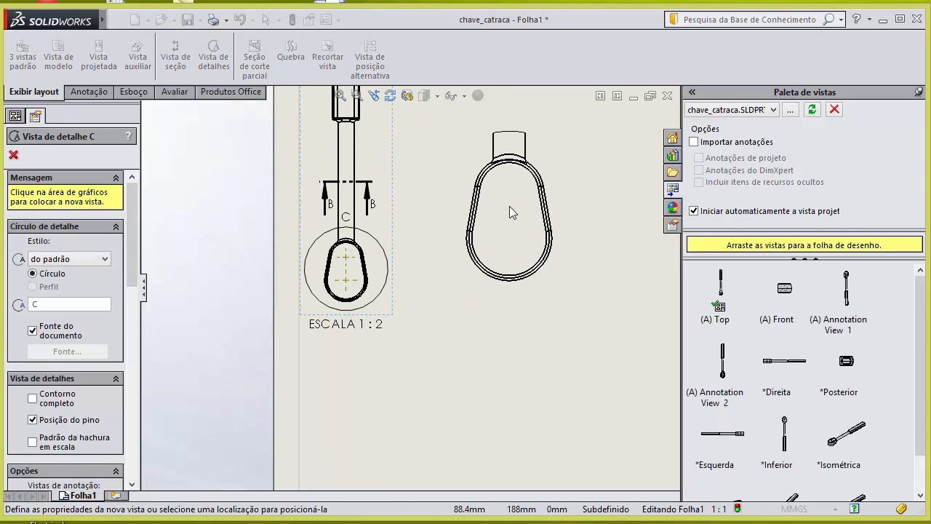
left_click(511, 211)
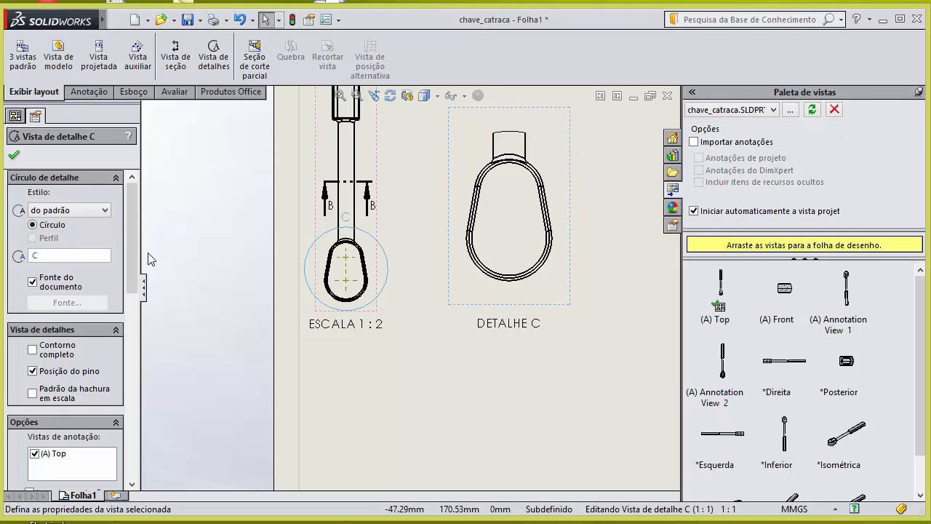
Label the detail view CABEÇA and accept its properties.
double_click(53, 253)
type("ca")
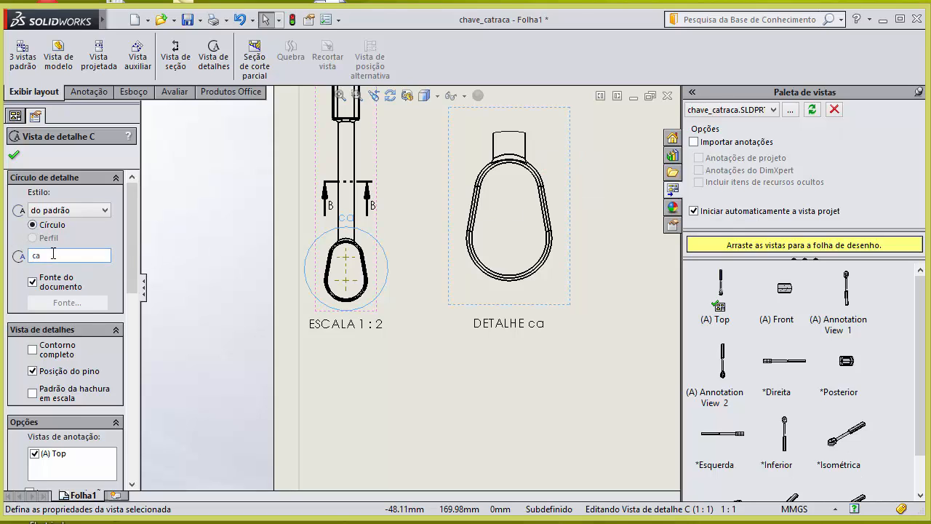
key("BackSpace")
key("BackSpace")
type("CABEÇA")
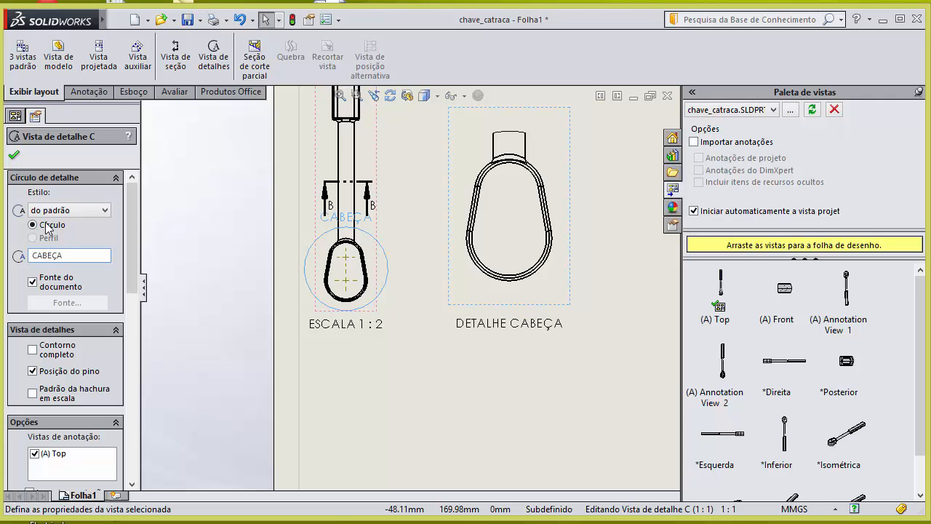
left_click(13, 155)
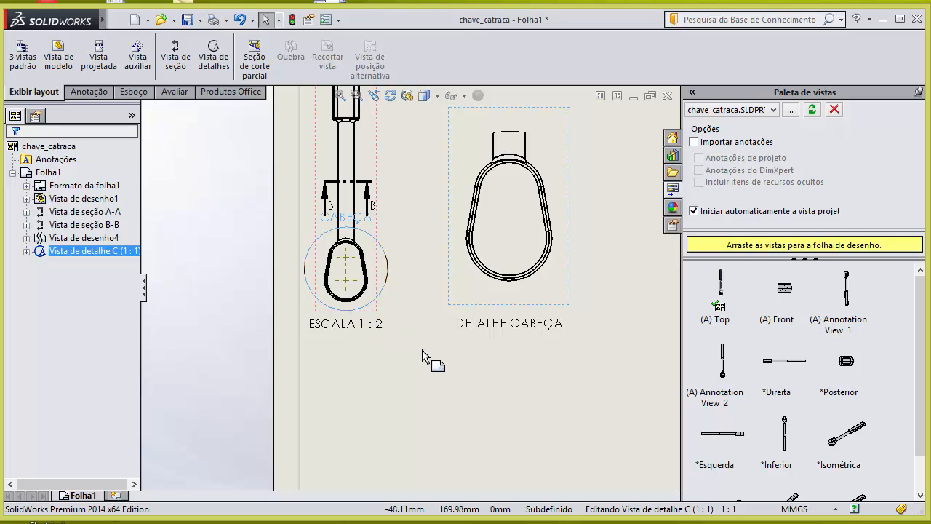
Review the scale settings of the head's detail view.
left_click(468, 293)
left_click_drag(134, 245, 127, 384)
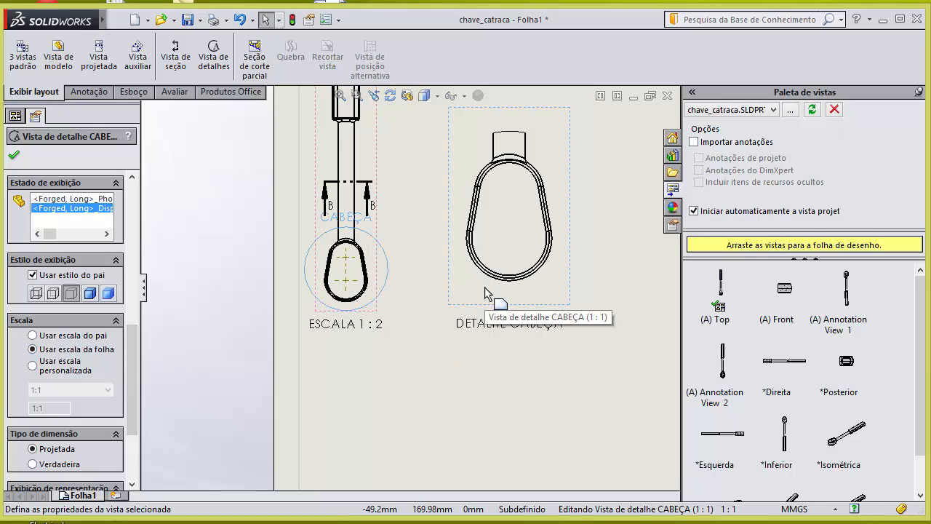
scroll(324, 365, "up", 1)
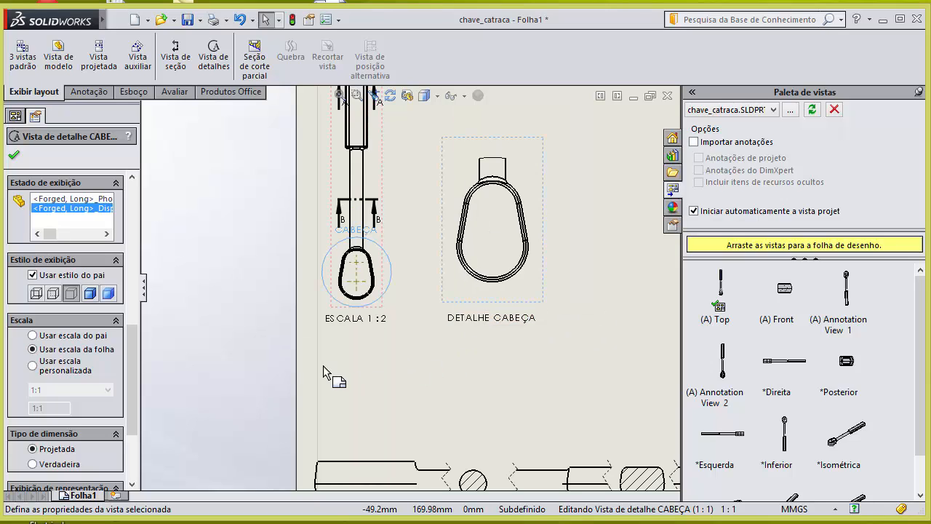
left_click(404, 366)
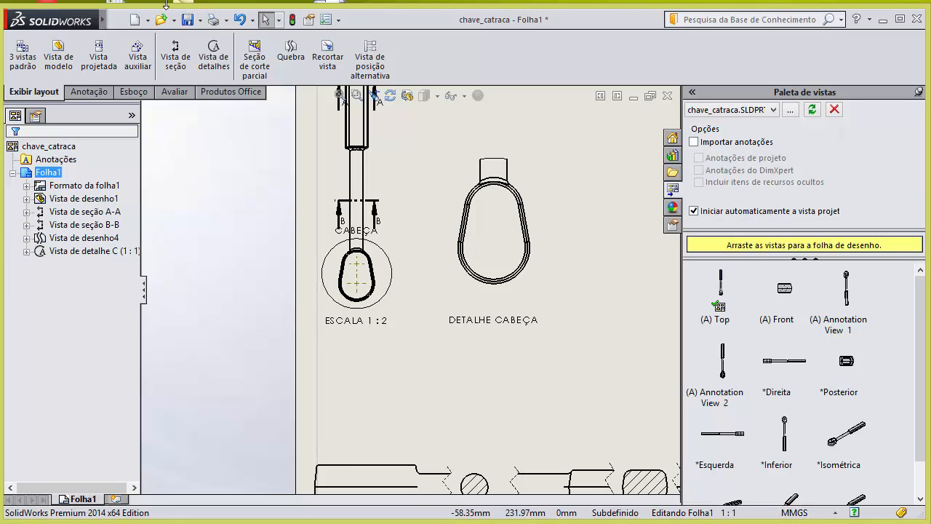
Add a second sheet to the drawing.
left_click_drag(157, 6, 156, 0)
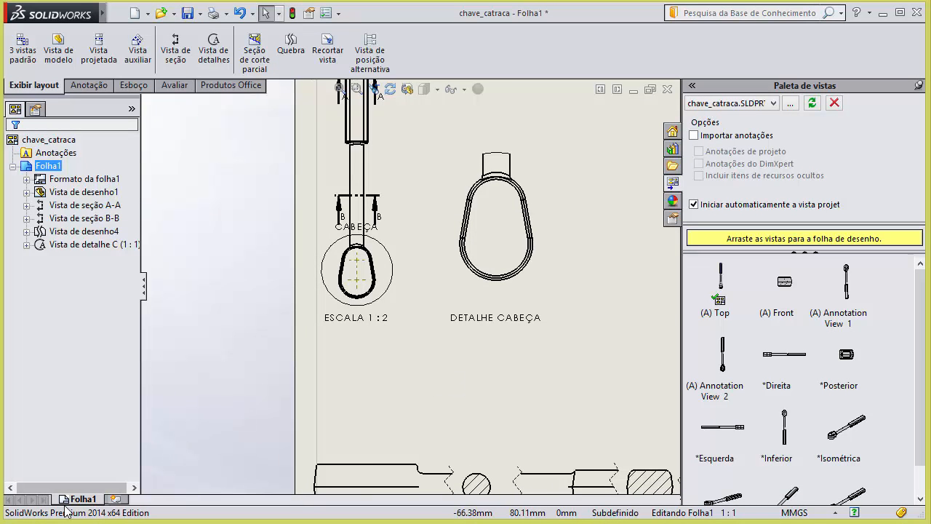
left_click(118, 498)
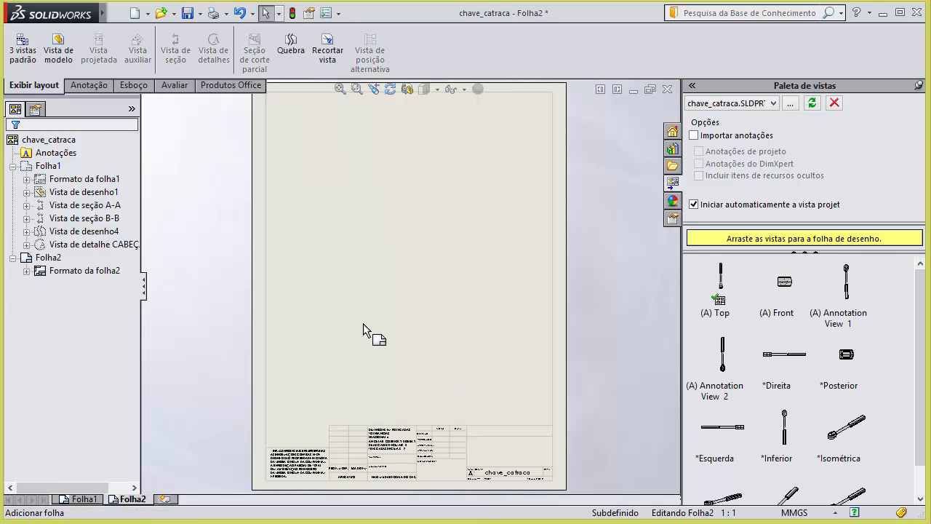
scroll(489, 207, "down", 1)
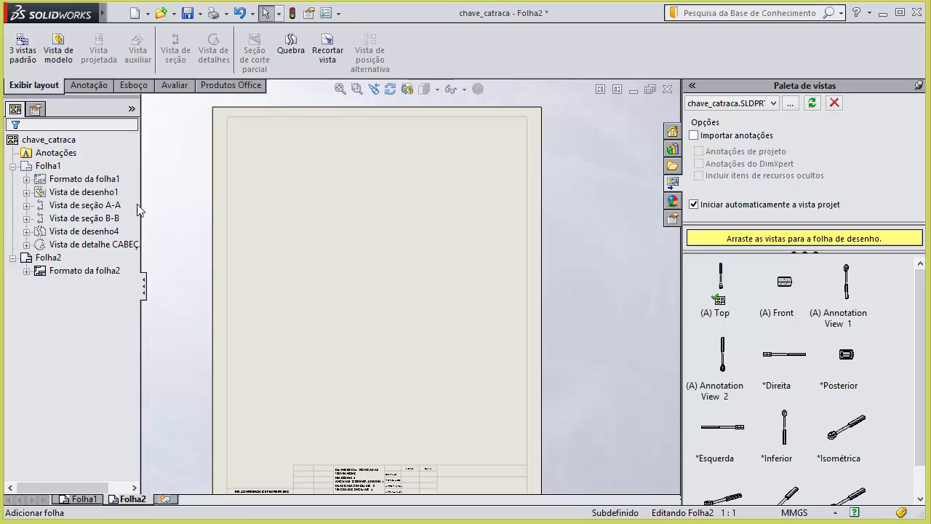
Start a model view of chave_catraca using the Machined, Long configuration and the right-side orientation.
left_click(52, 58)
left_click(132, 149)
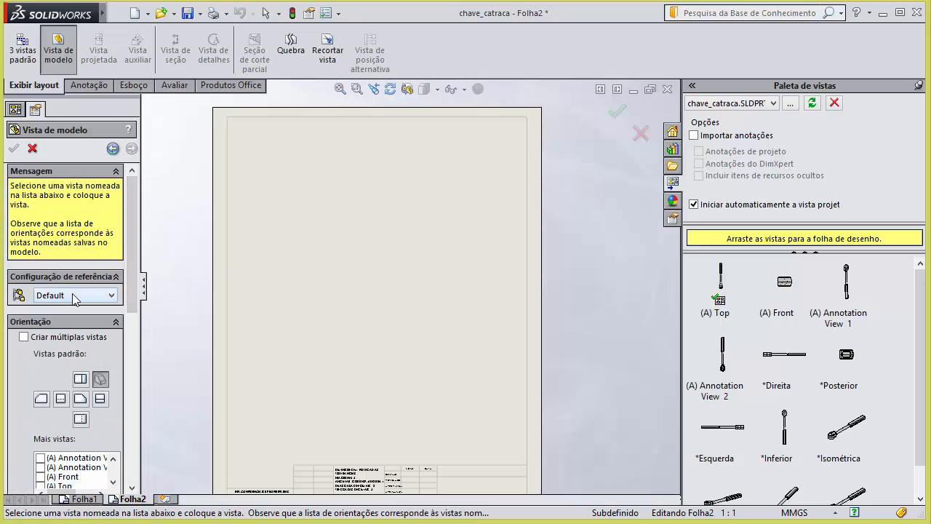
left_click(75, 296)
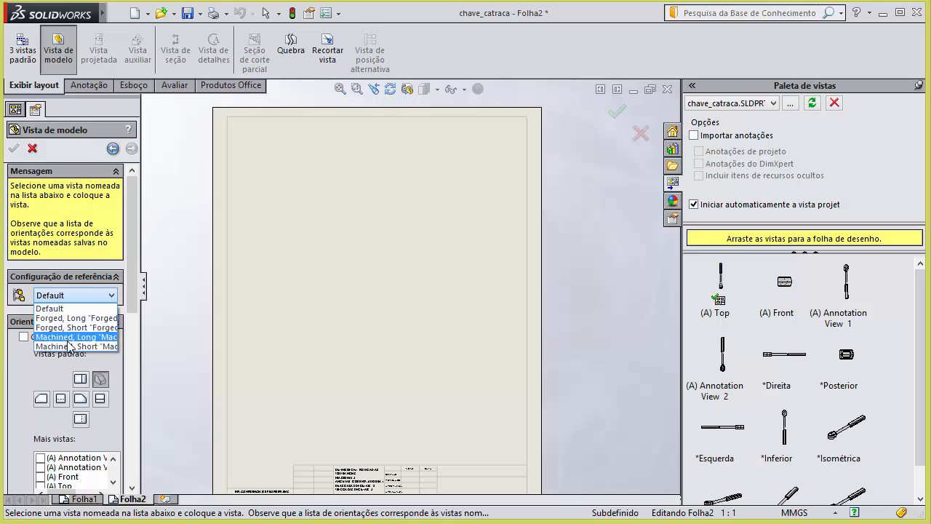
left_click(70, 338)
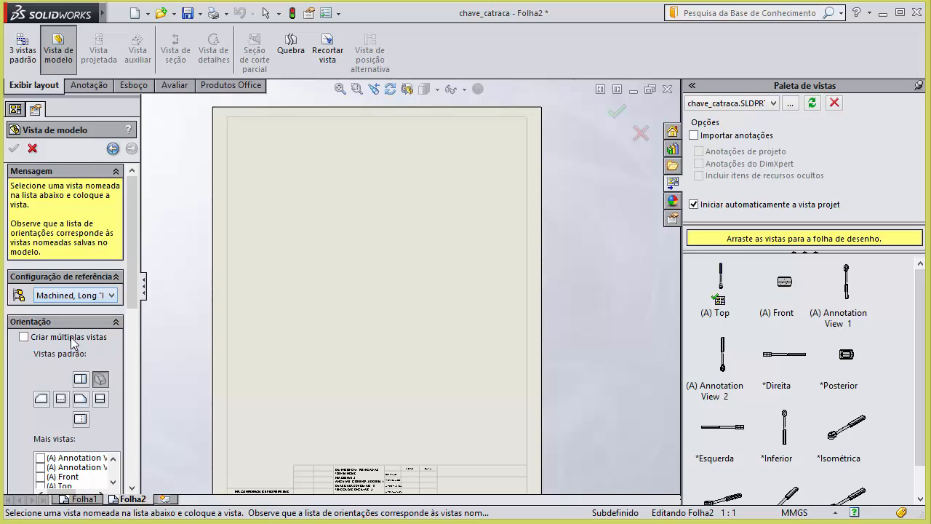
left_click(100, 400)
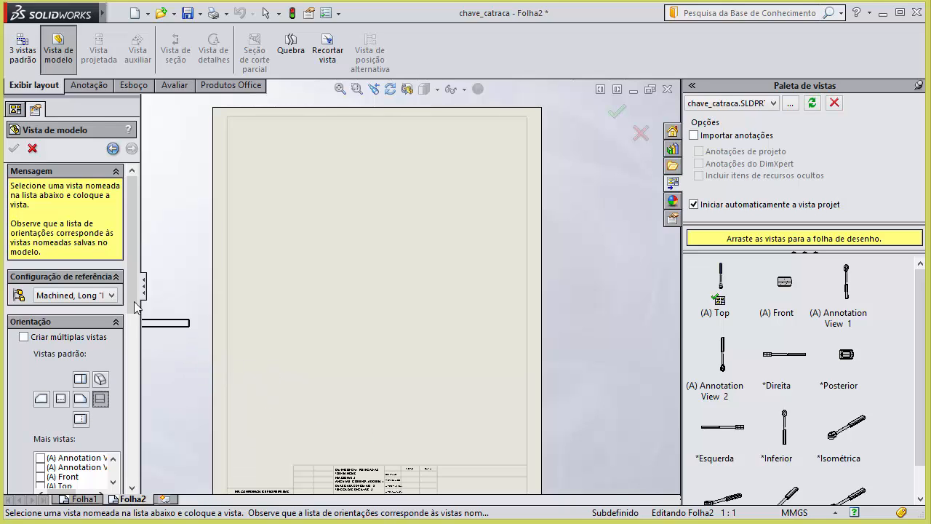
Set the model view's custom scale to 1:2 and place it above the title block, with a projected view above it.
left_click_drag(131, 270, 131, 401)
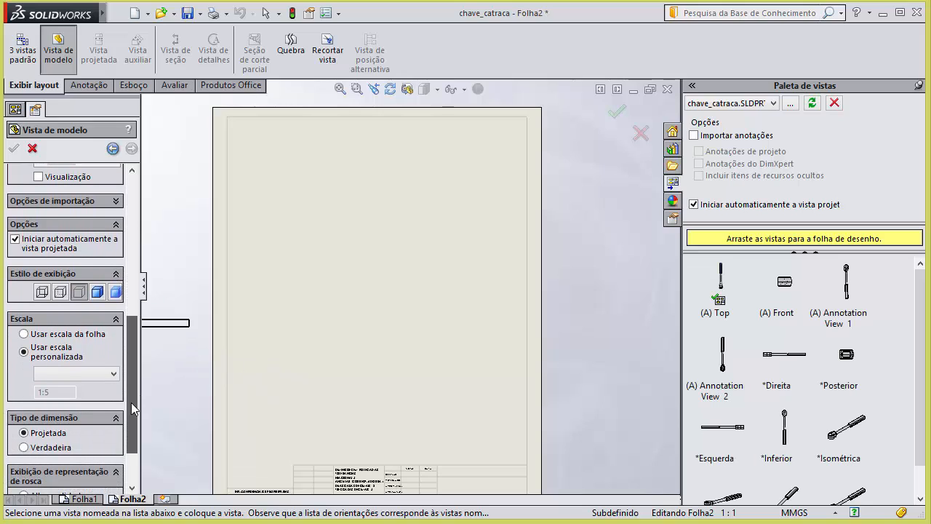
left_click(63, 334)
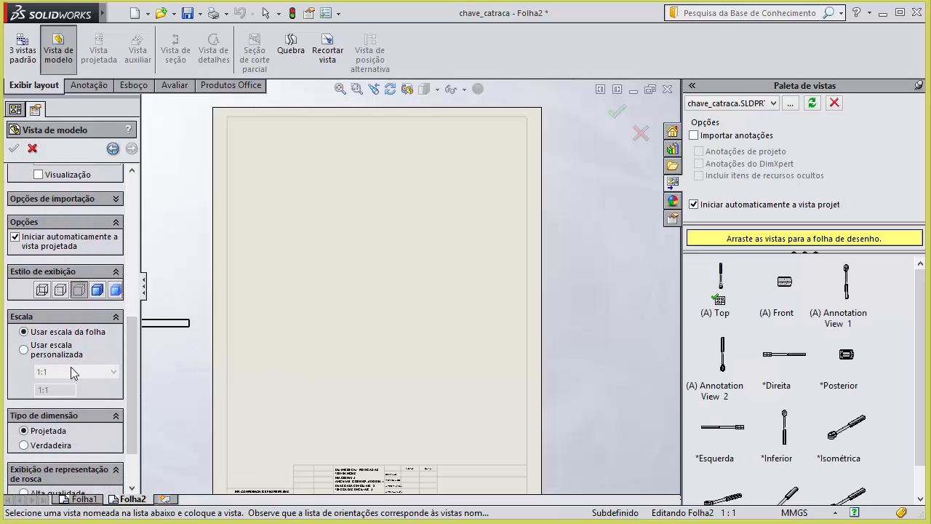
left_click(60, 354)
left_click(60, 371)
left_click(62, 406)
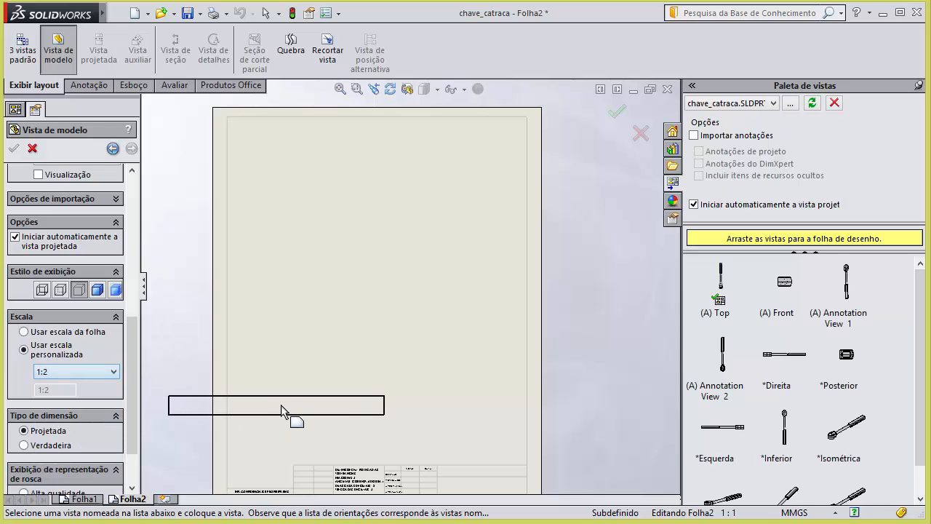
left_click(371, 398)
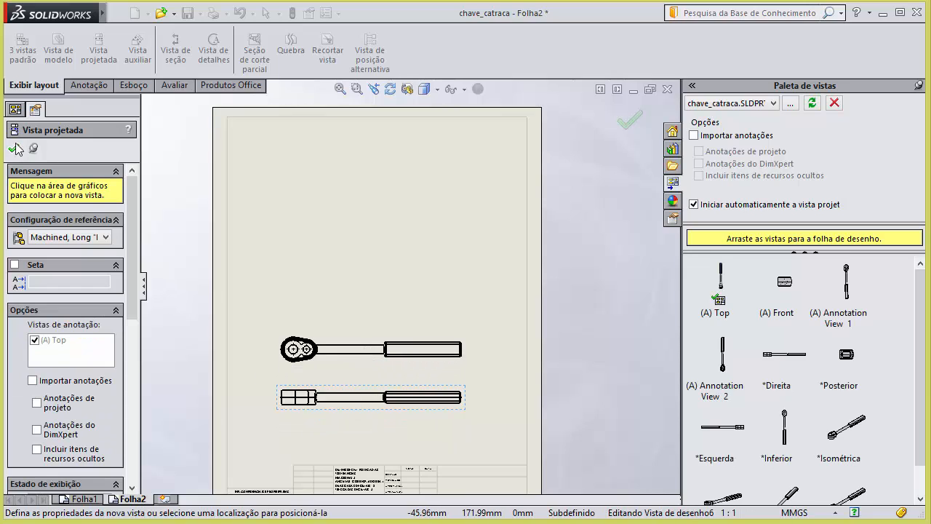
key("Escape")
Delete the lower side view and move the remaining projected view down towards the title block.
left_click(464, 409)
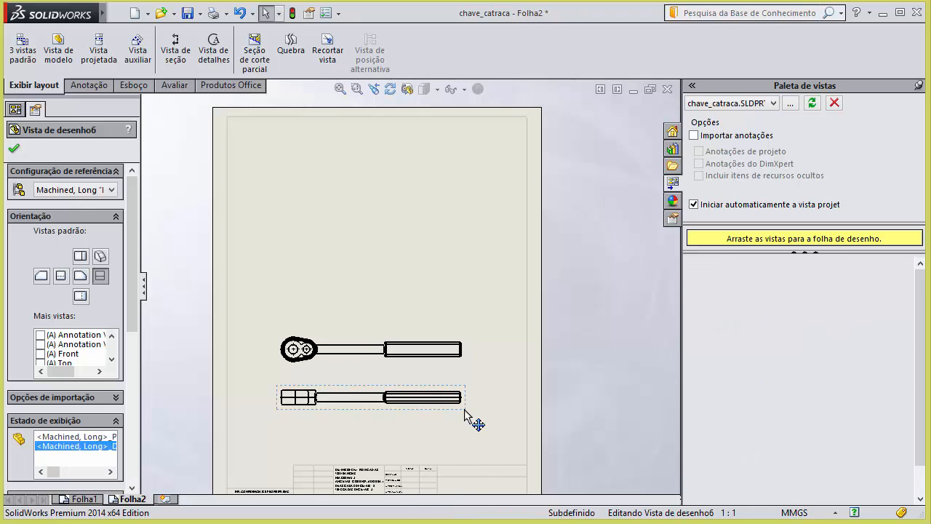
right_click(465, 410)
left_click(502, 362)
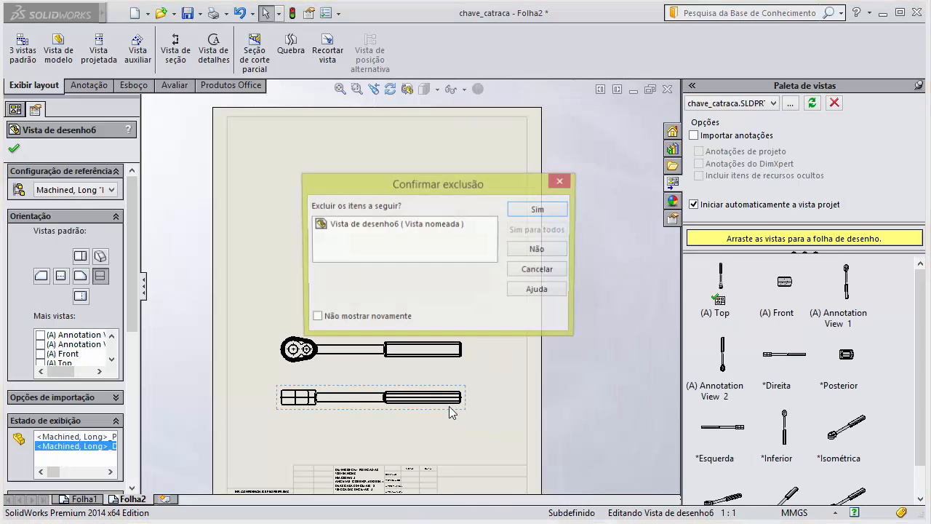
left_click(538, 211)
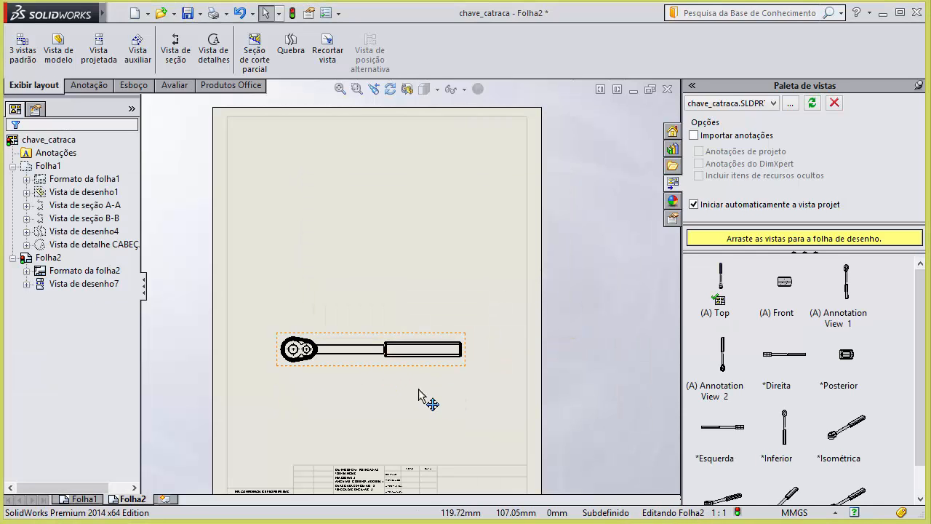
left_click_drag(419, 372, 405, 412)
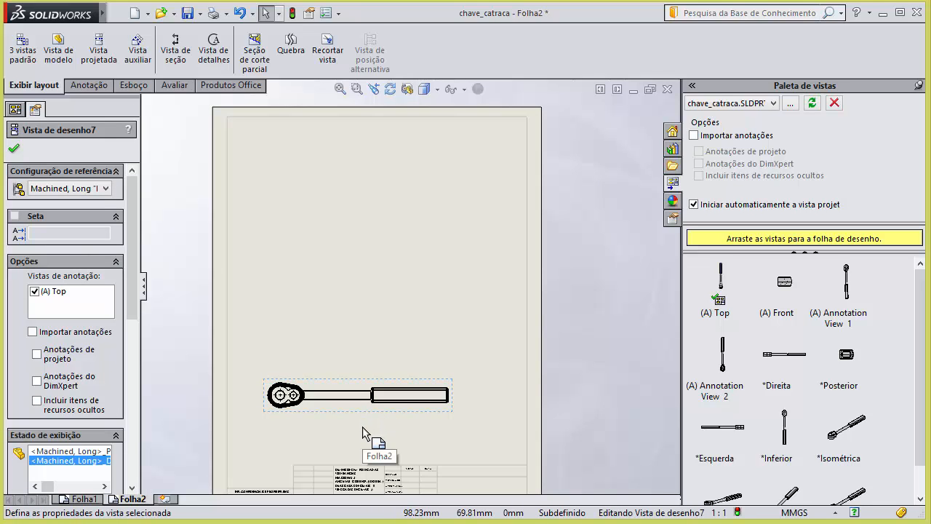
Remove the tangent edges from the full wrench view.
scroll(361, 406, "down", 1)
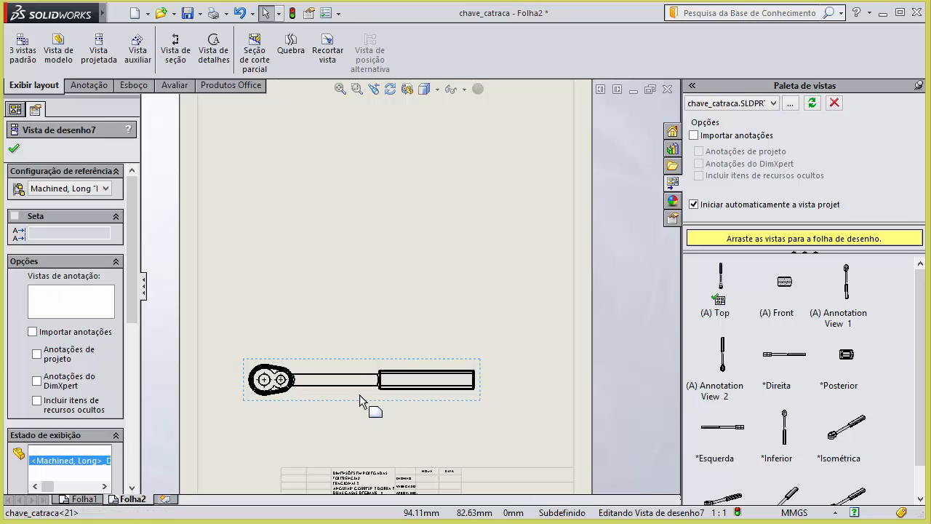
right_click(359, 394)
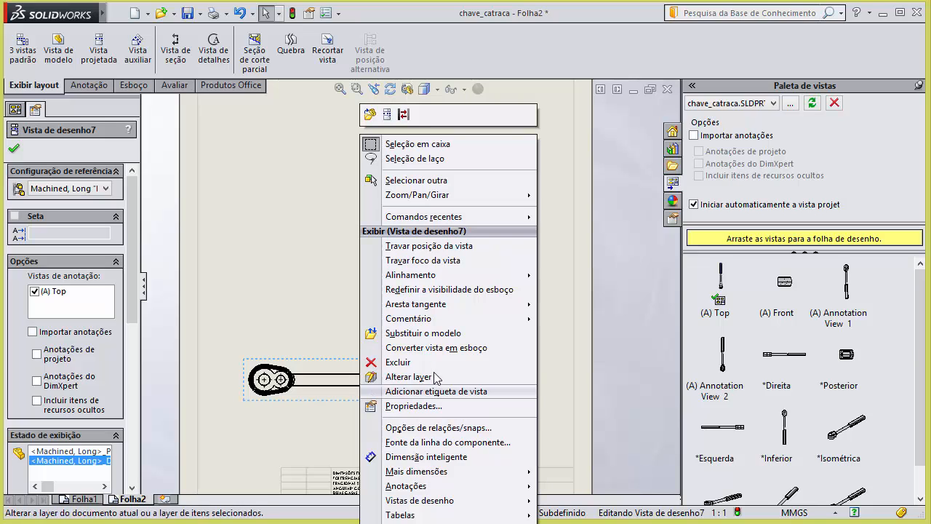
mouse_move(417, 305)
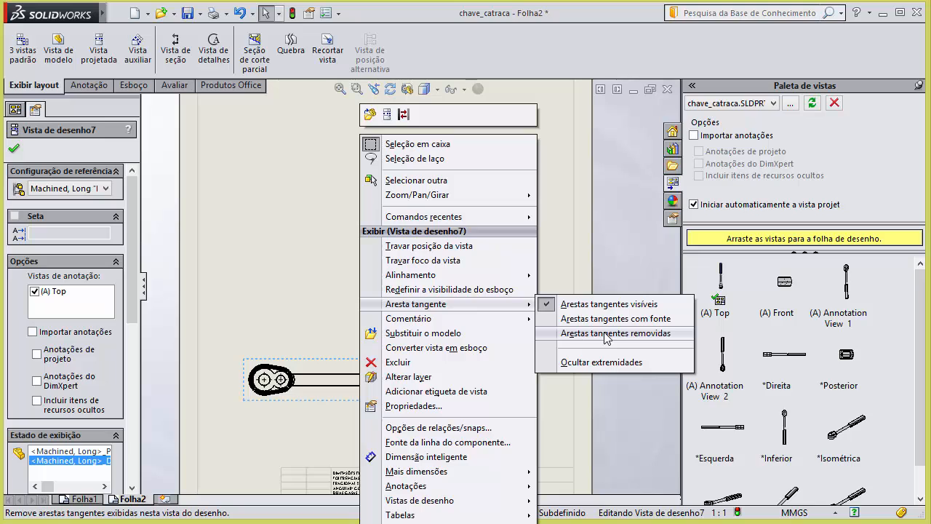
left_click(547, 311)
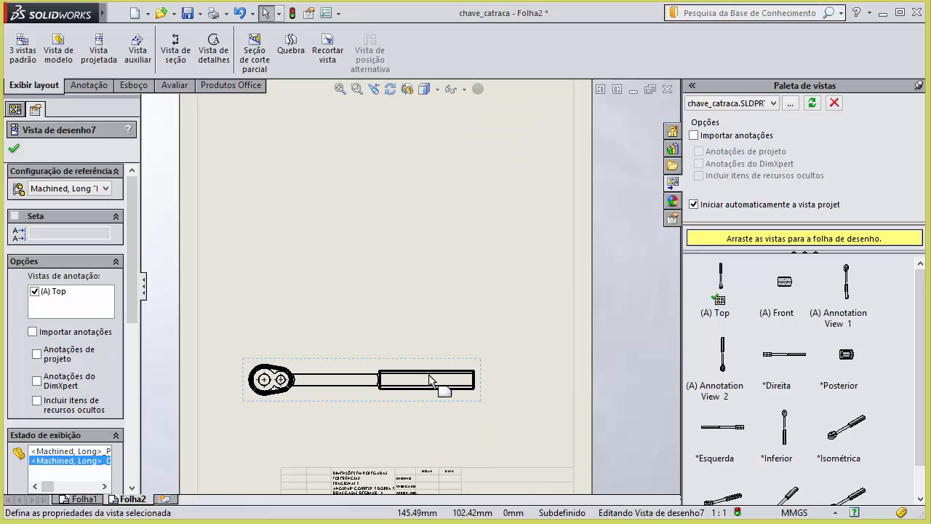
right_click(378, 394)
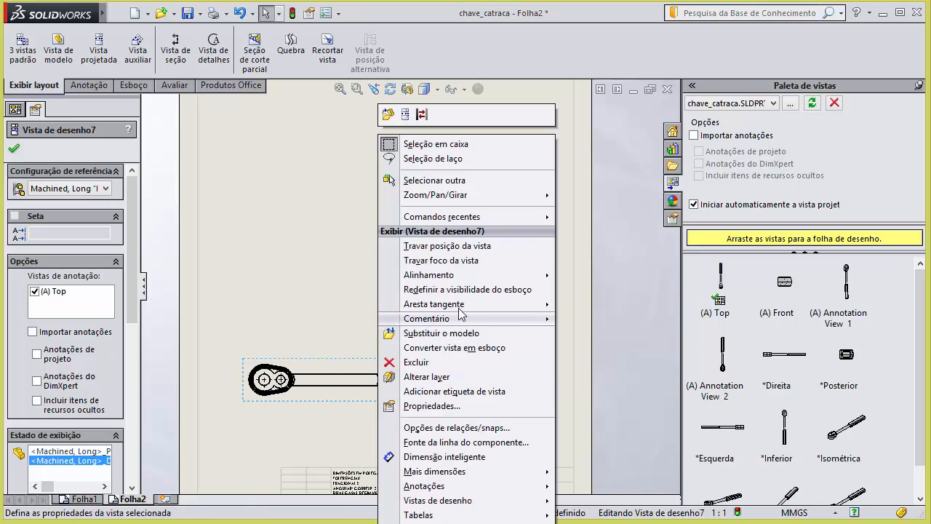
mouse_move(509, 305)
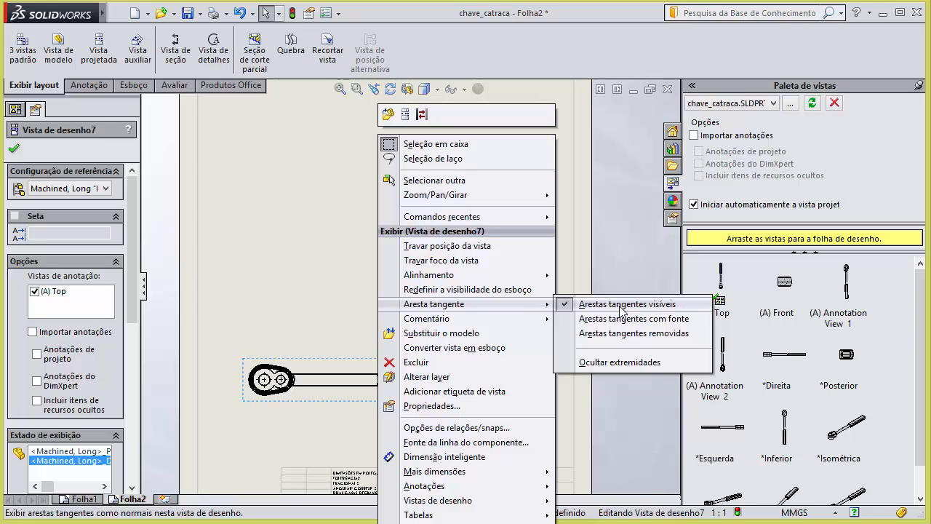
left_click(644, 341)
scroll(349, 409, "down", 3)
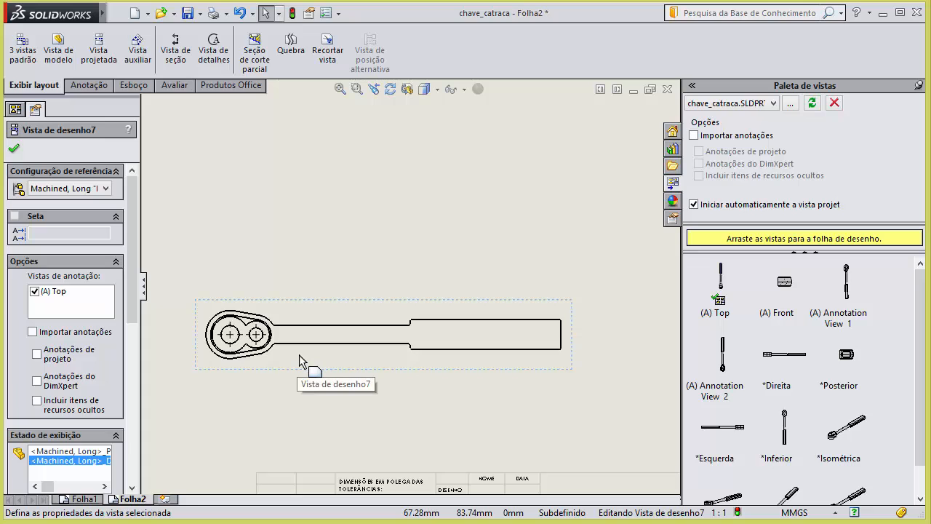
Make the tangent edges of the full wrench view visible again.
right_click(304, 311)
mouse_move(407, 305)
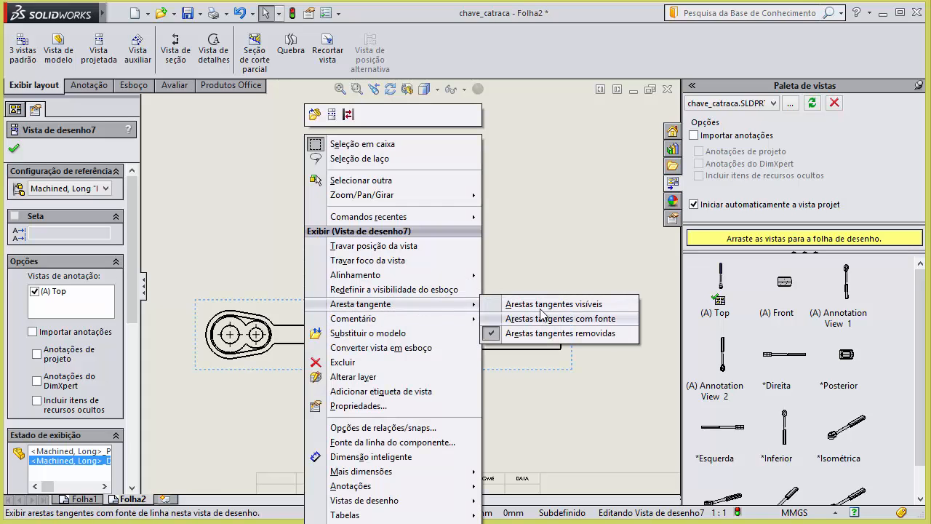
left_click(542, 305)
left_click(377, 272)
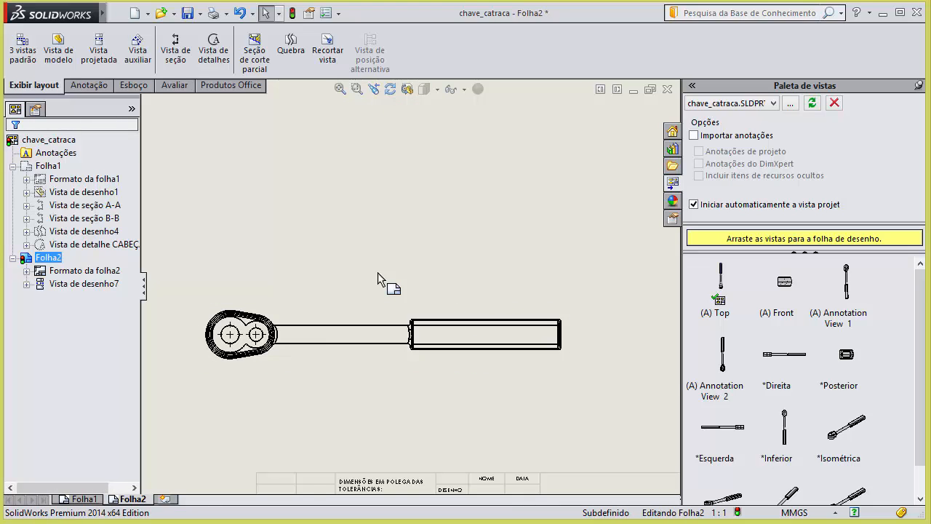
Create a detail view of the wrench head using a circle of about 32 mm radius, placed above the full view.
scroll(268, 332, "down", 2)
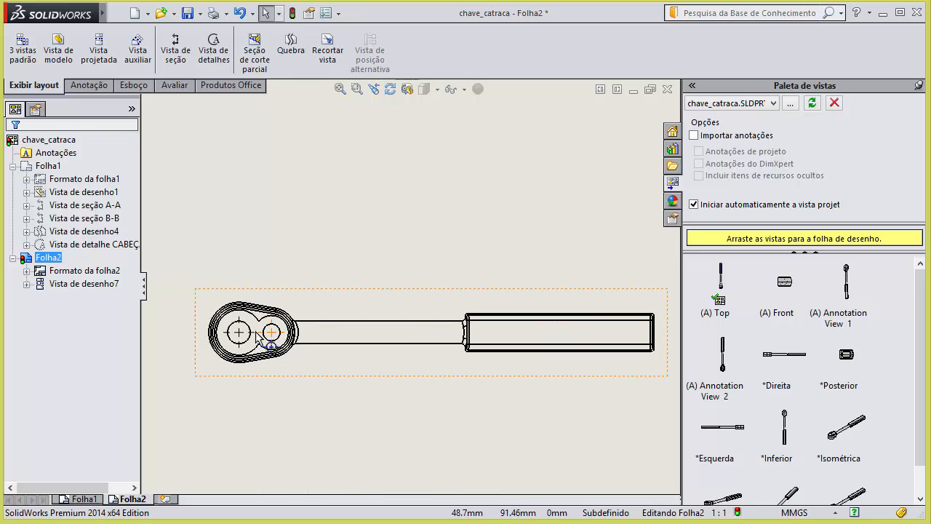
scroll(208, 338, "up", 5)
scroll(493, 302, "down", 2)
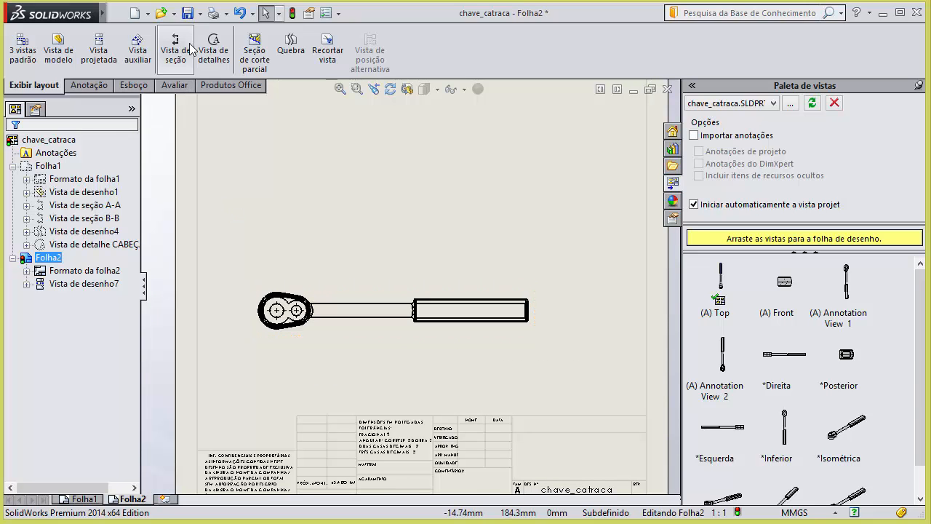
left_click(214, 52)
scroll(291, 332, "down", 2)
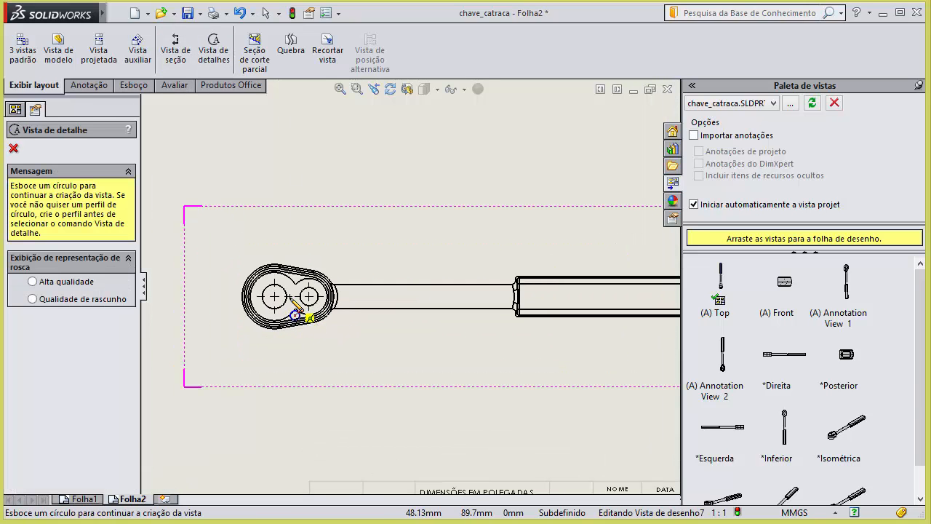
left_click(289, 296)
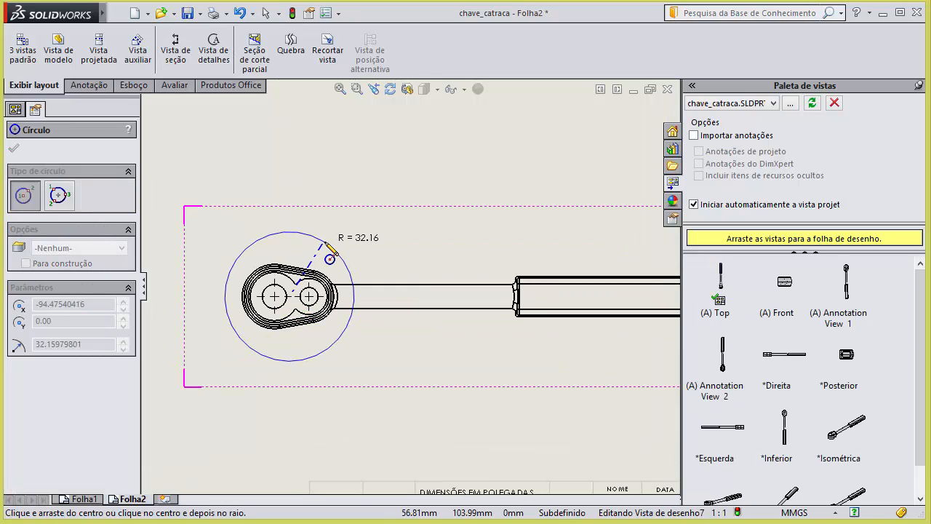
left_click(330, 260)
scroll(293, 263, "up", 1)
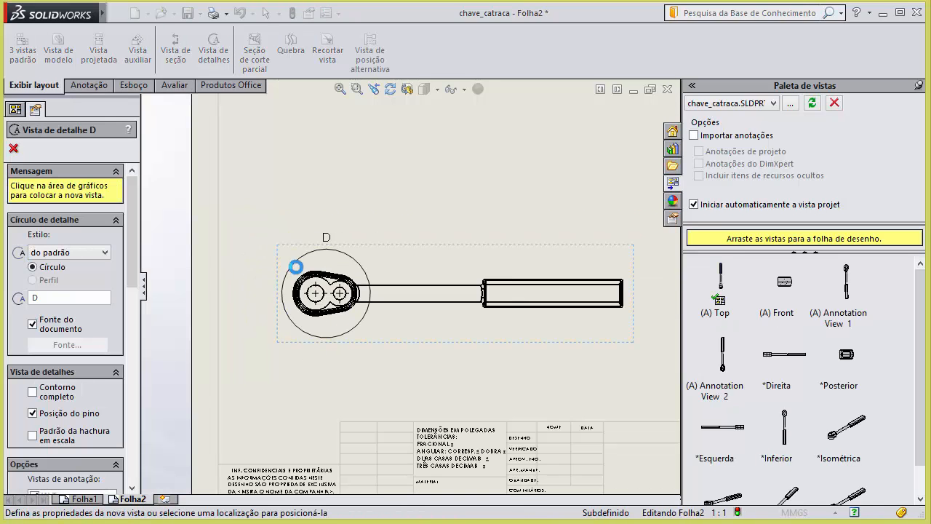
scroll(284, 195, "up", 1)
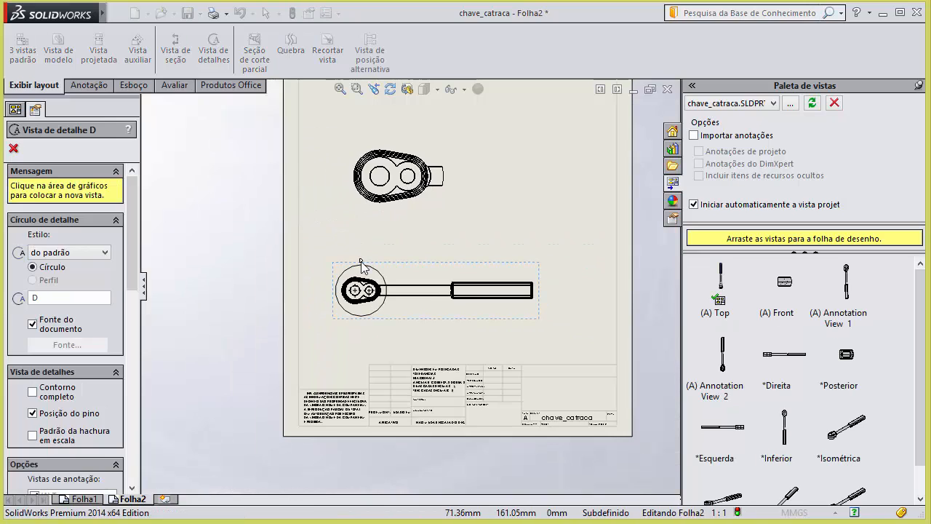
left_click(393, 178)
Remove the tangent edges from the head's detail view and shift that view towards the right side of the sheet.
scroll(436, 200, "up", 2)
right_click(429, 218)
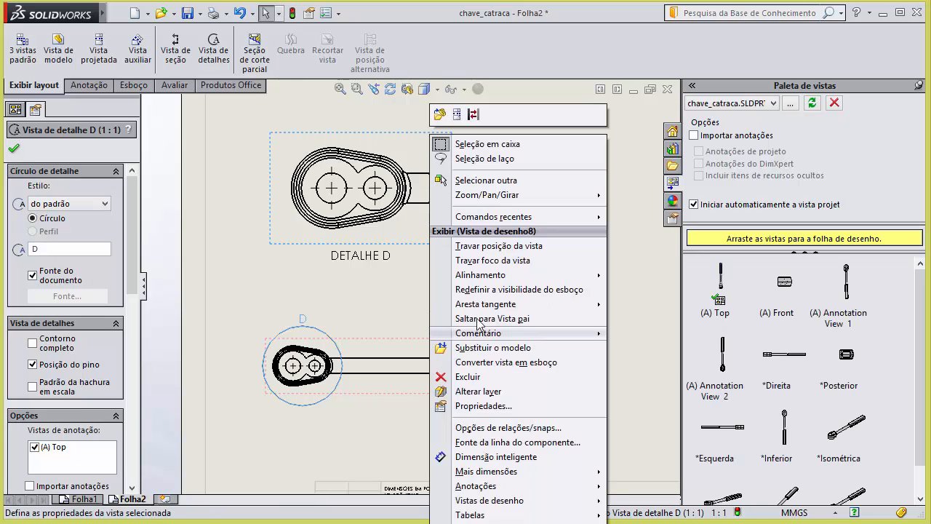
mouse_move(480, 311)
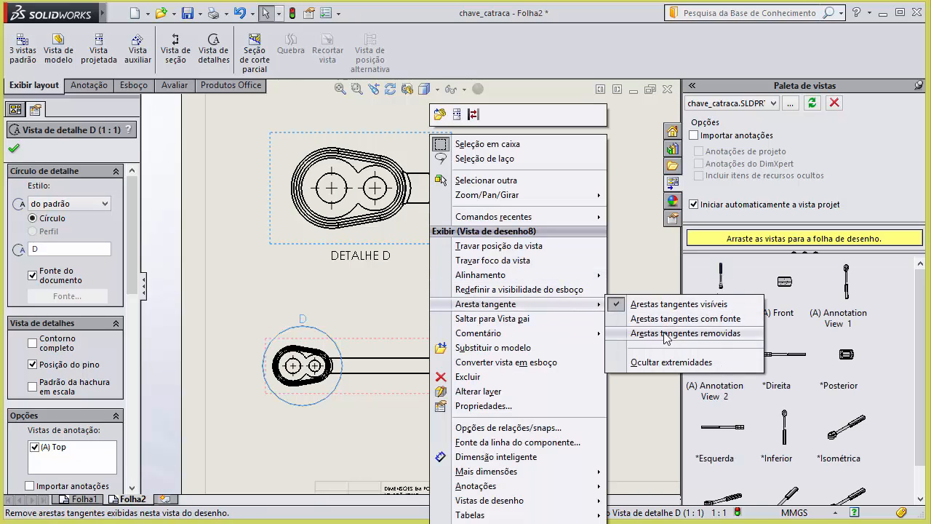
left_click(666, 334)
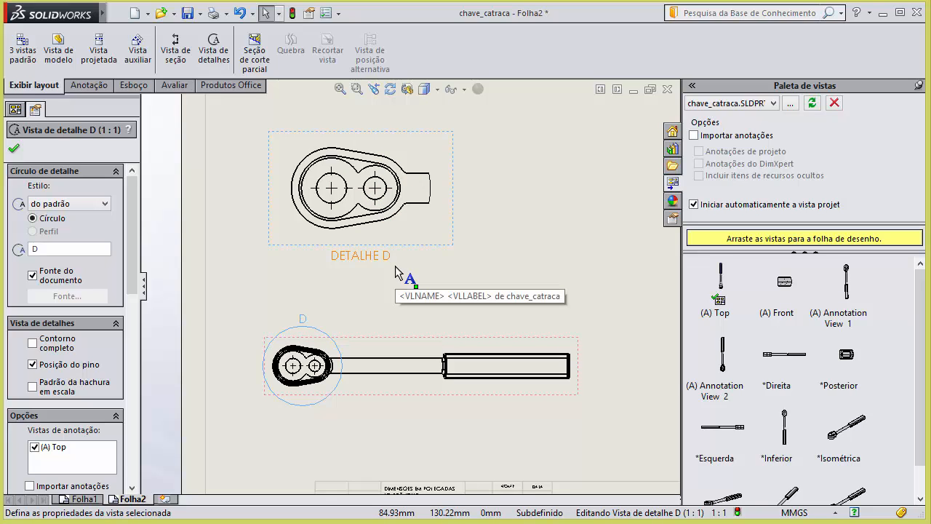
scroll(395, 265, "up", 5)
scroll(506, 260, "down", 2)
left_click_drag(389, 263, 487, 254)
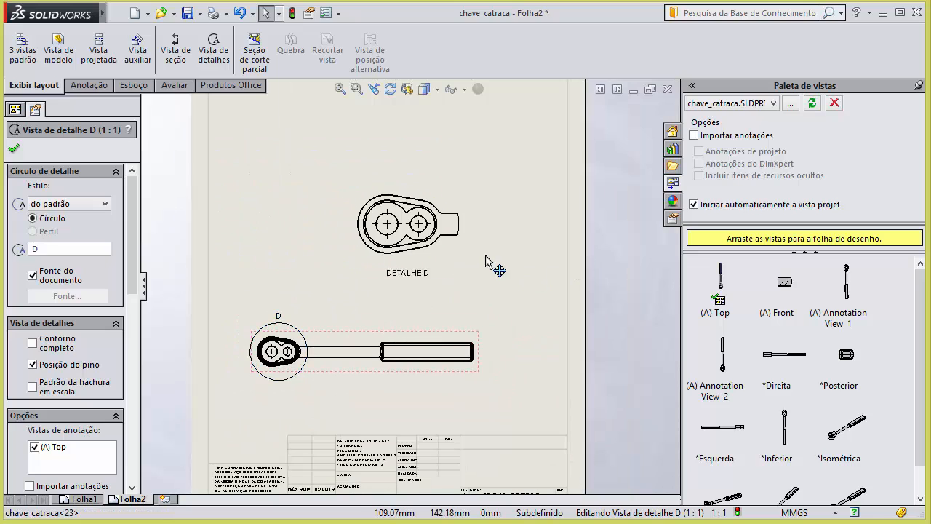
Define a horizontal section line through the centre of the larger hole in detail view D.
left_click(174, 58)
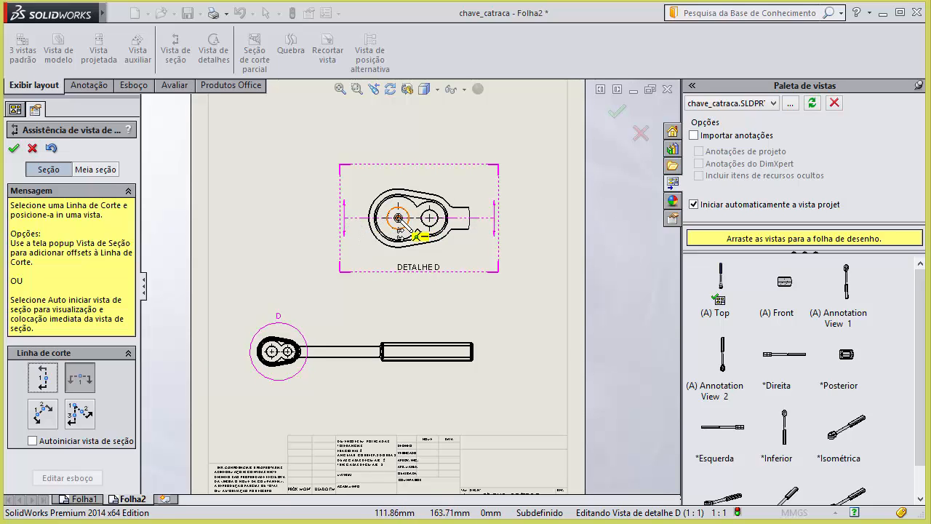
left_click(399, 219)
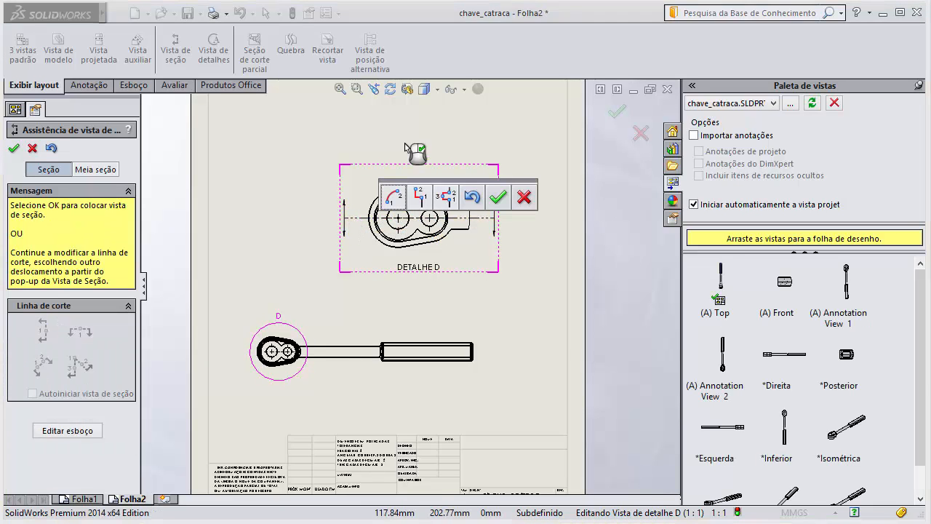
left_click(497, 197)
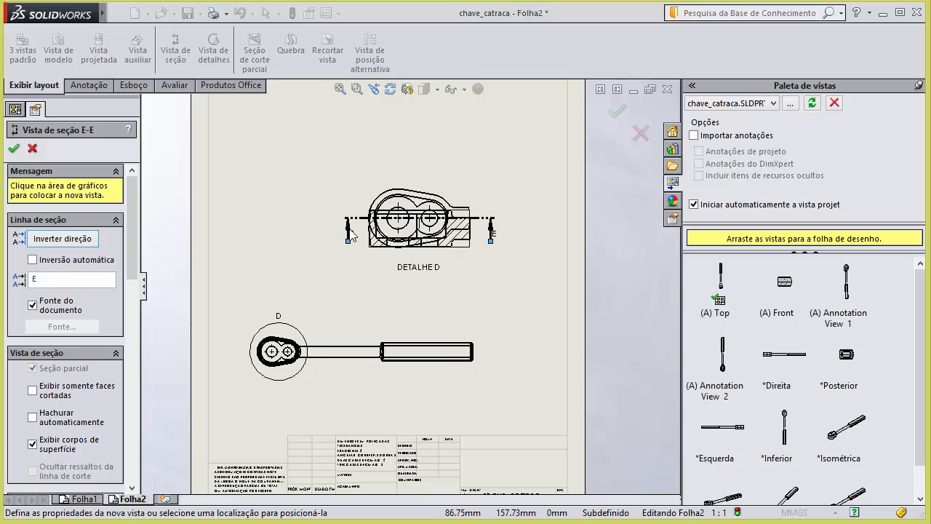
Label the section line C and place the resulting section view above detail view D.
left_click(33, 261)
left_click(48, 261)
left_click(61, 240)
left_click(61, 240)
left_click(61, 240)
left_click(61, 240)
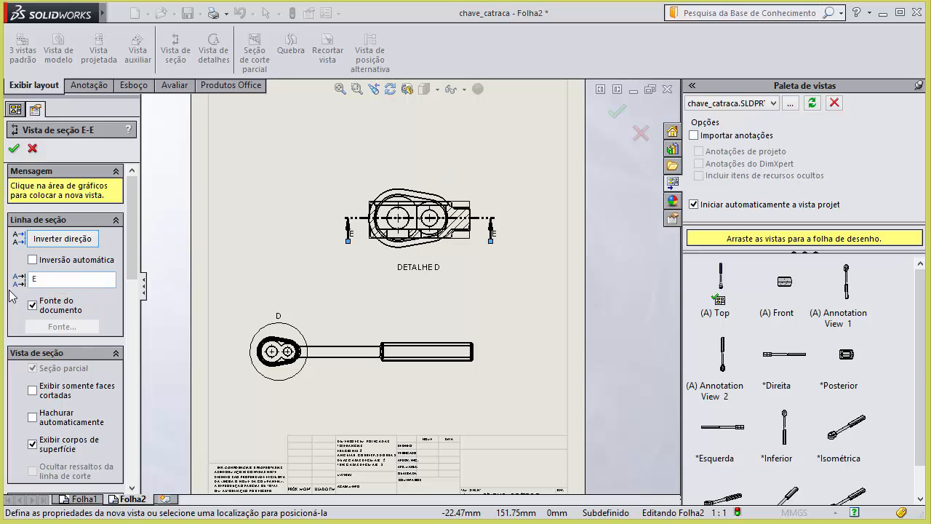
type("C")
left_click(368, 209)
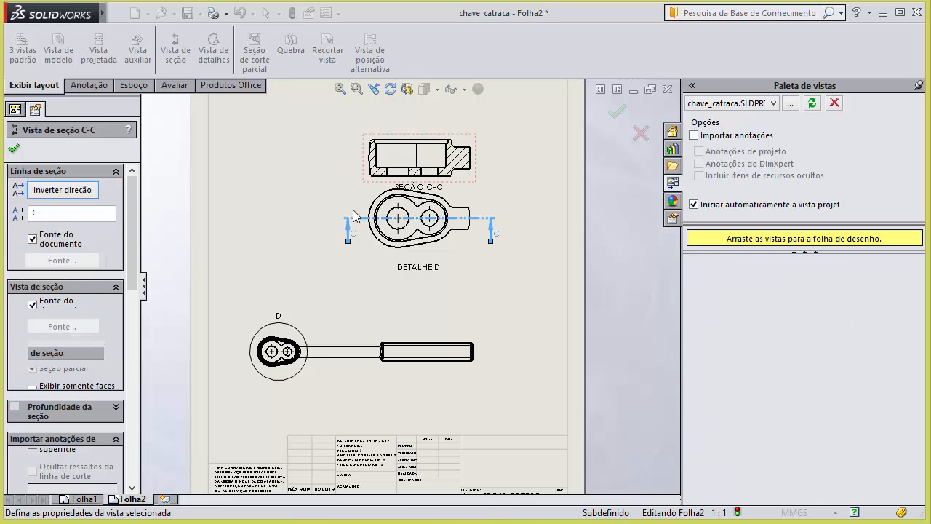
Move section view C-C further up to leave more space above the head's detail view.
scroll(429, 229, "up", 2)
scroll(468, 172, "down", 3)
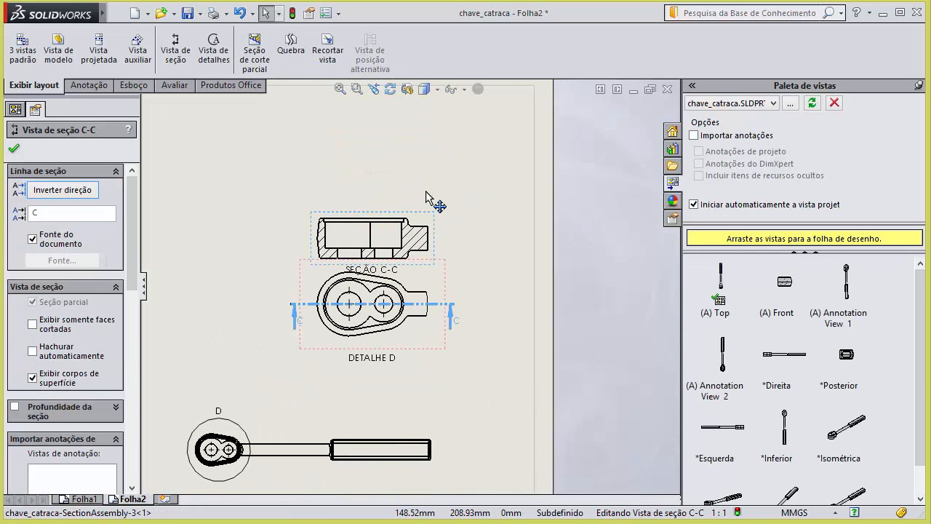
left_click_drag(424, 204, 430, 174)
left_click(453, 259)
scroll(414, 285, "up", 3)
scroll(324, 382, "down", 2)
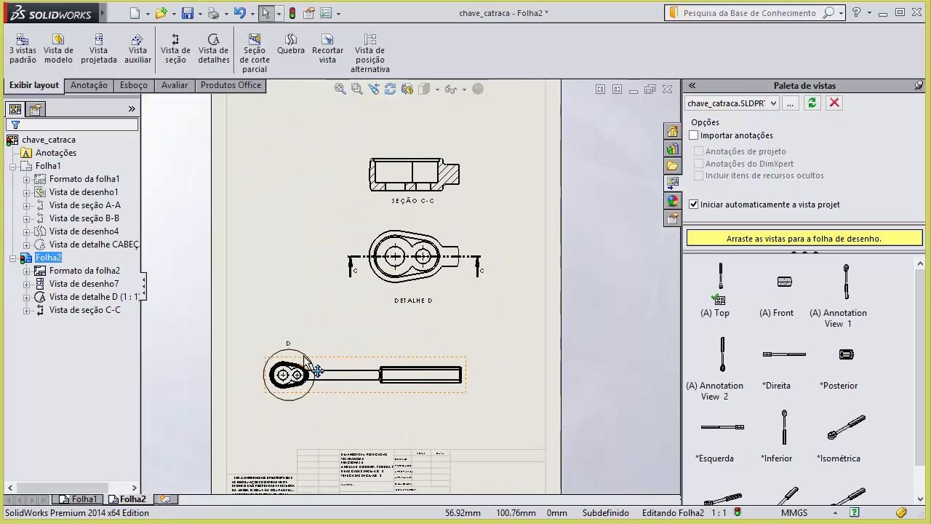
Rename the detail circle D around the wrench head as FUROS.
left_click(280, 352)
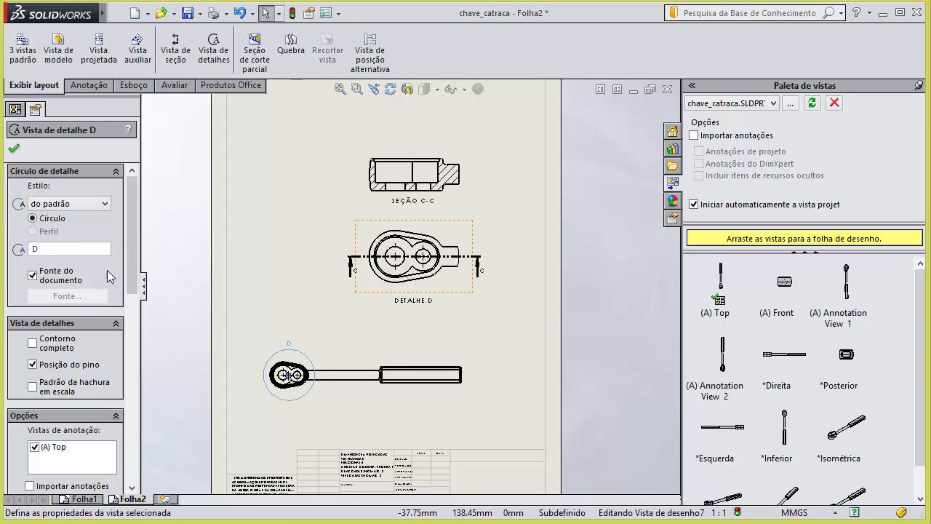
double_click(78, 249)
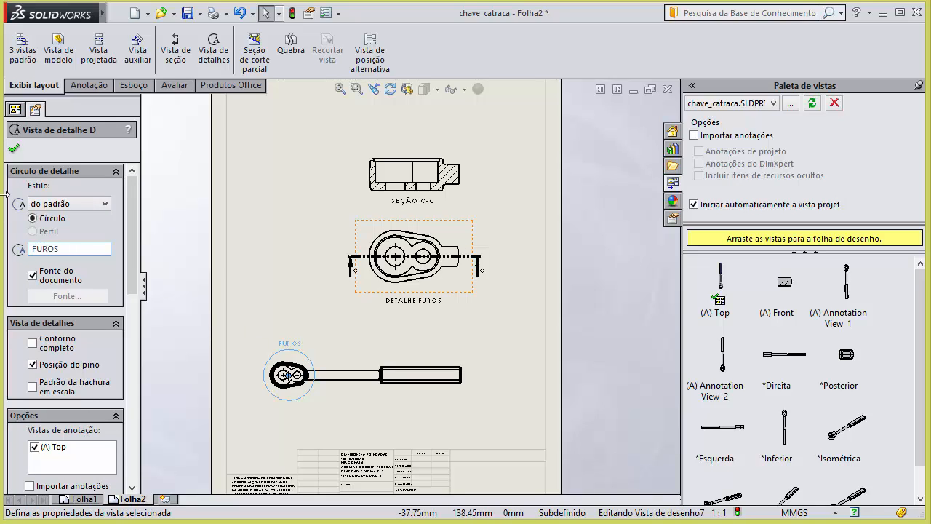
left_click(14, 149)
left_click(267, 369)
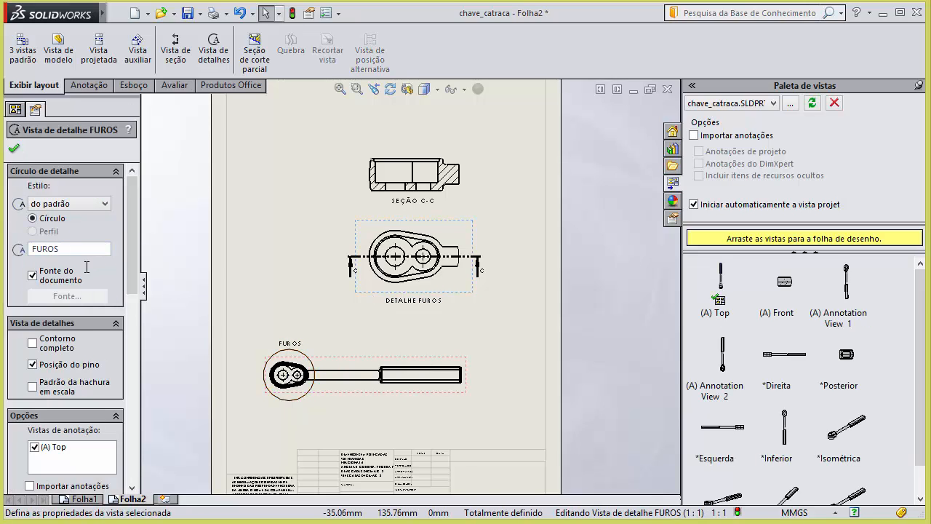
left_click(378, 332)
scroll(438, 310, "down", 2)
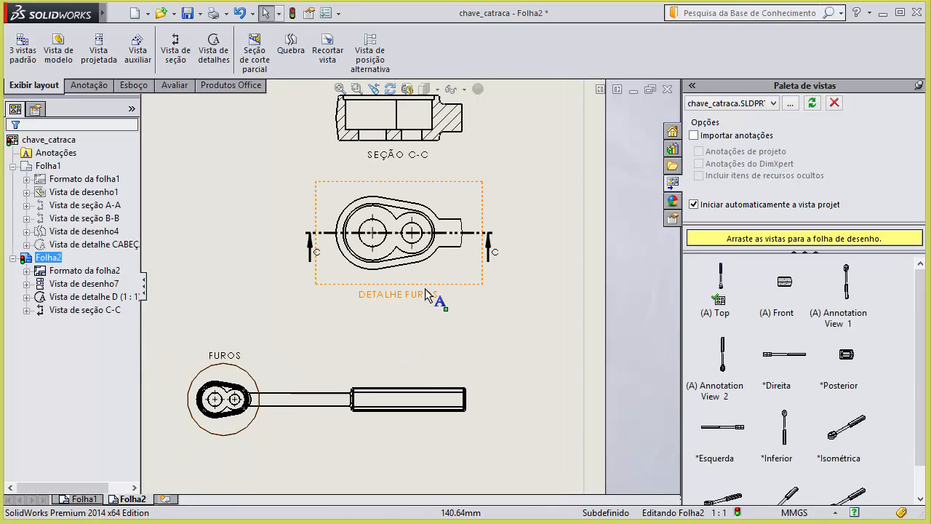
key("f")
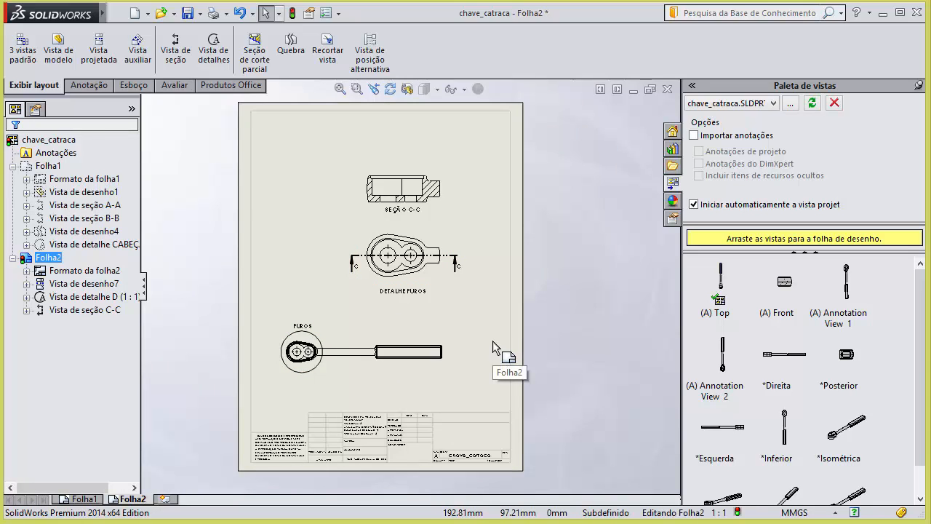
Lower section view C-C slightly and shift the FUROS detail view together with it towards the left side of the sheet.
left_click_drag(368, 170, 331, 174)
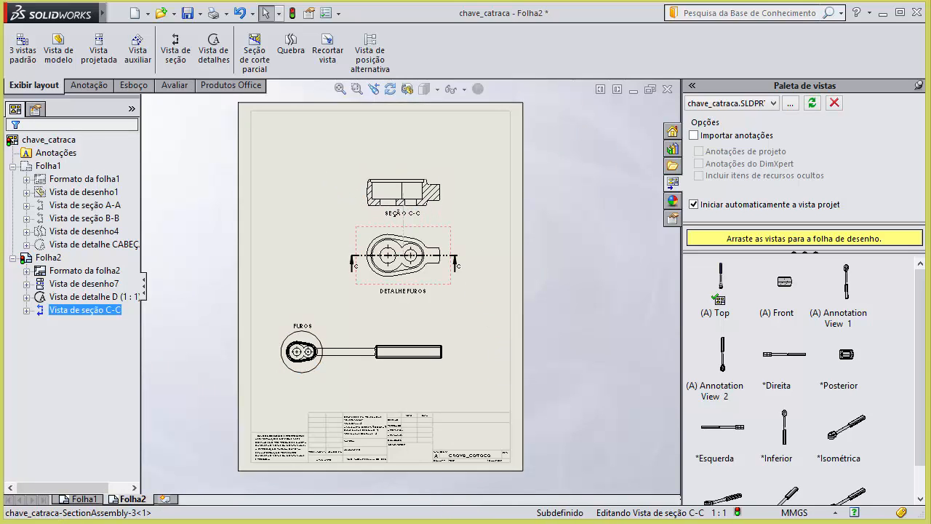
left_click(364, 232)
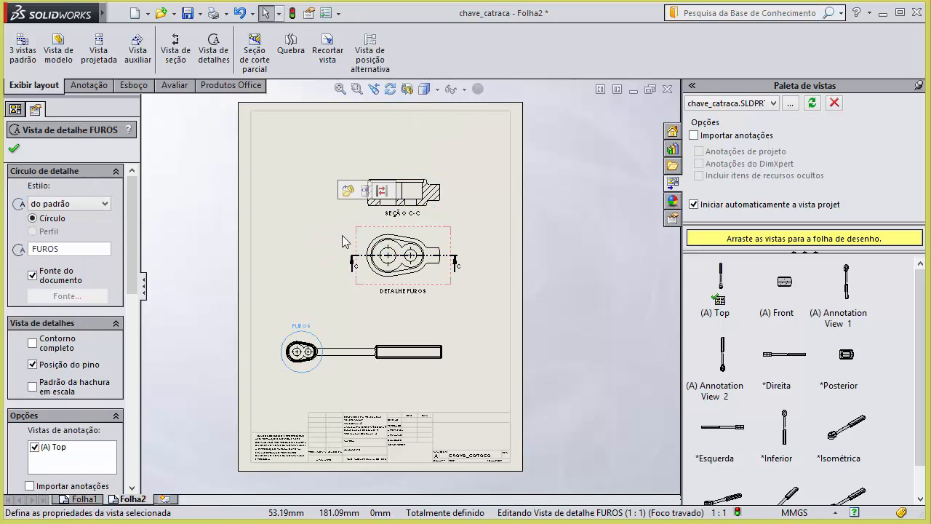
left_click(283, 211)
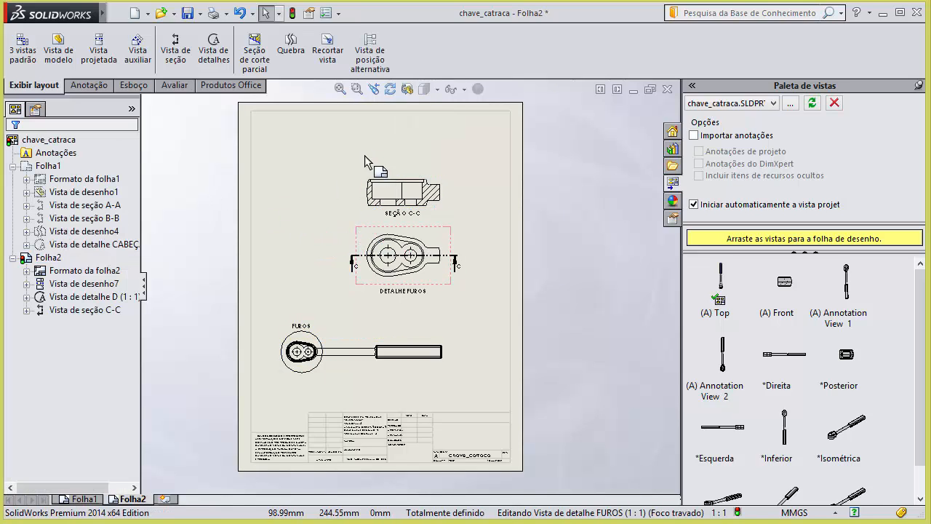
left_click_drag(367, 231, 291, 233)
scroll(465, 337, "down", 3)
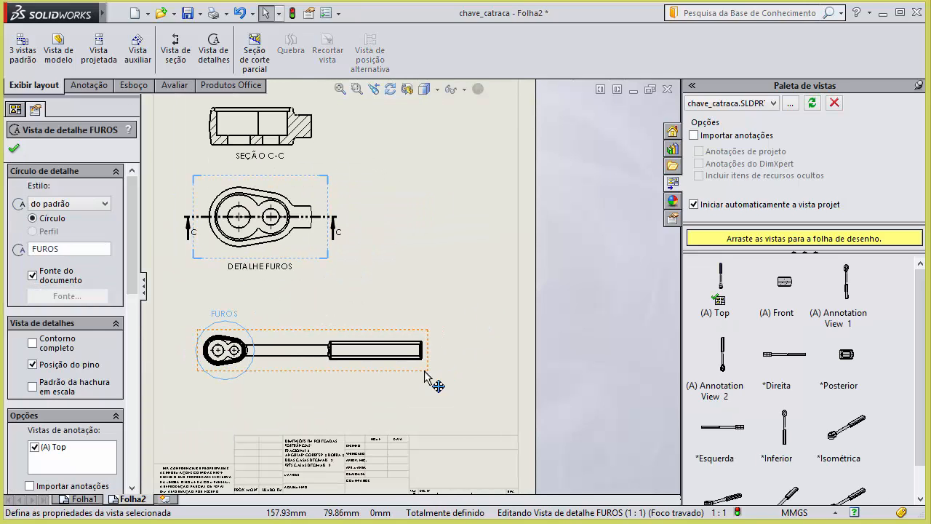
Move the full wrench view down towards the title block and lower the FUROS detail view below its section.
left_click_drag(423, 385, 410, 403)
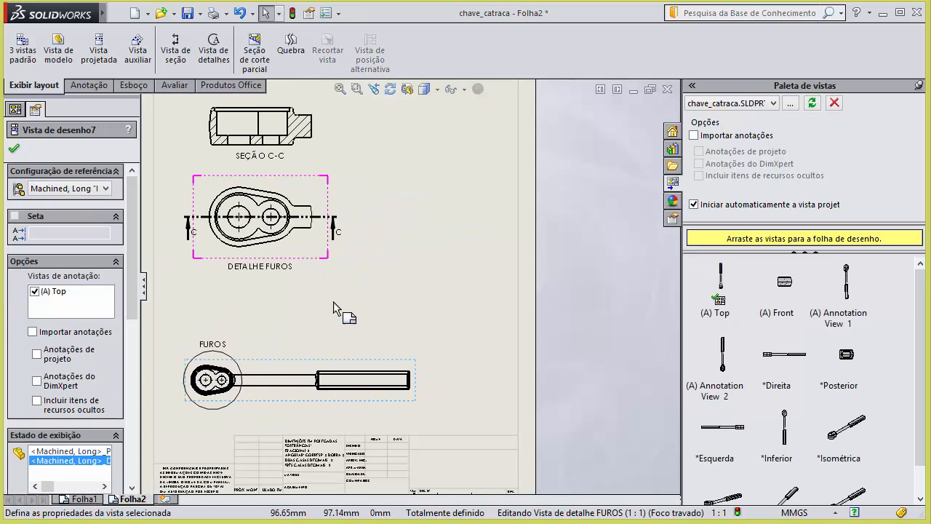
scroll(364, 262, "up", 3)
scroll(416, 189, "down", 2)
left_click(435, 200)
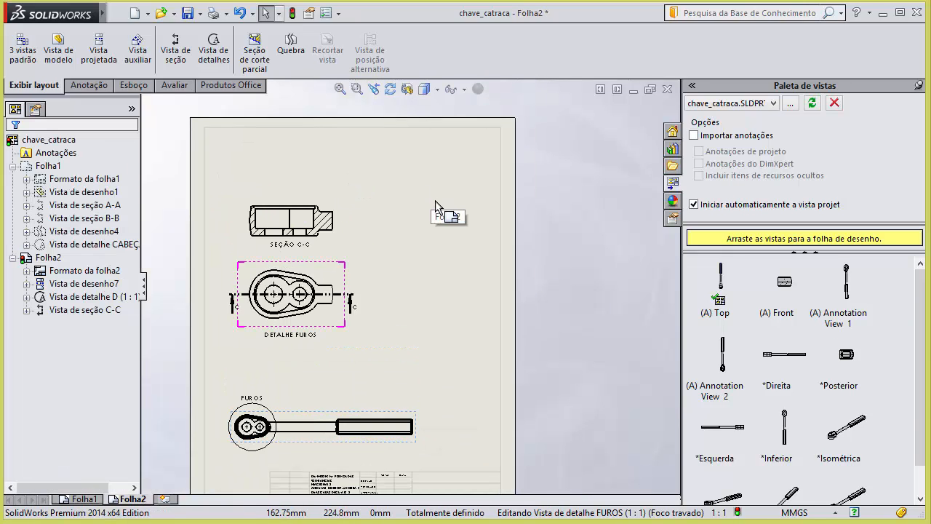
left_click_drag(333, 328, 328, 347)
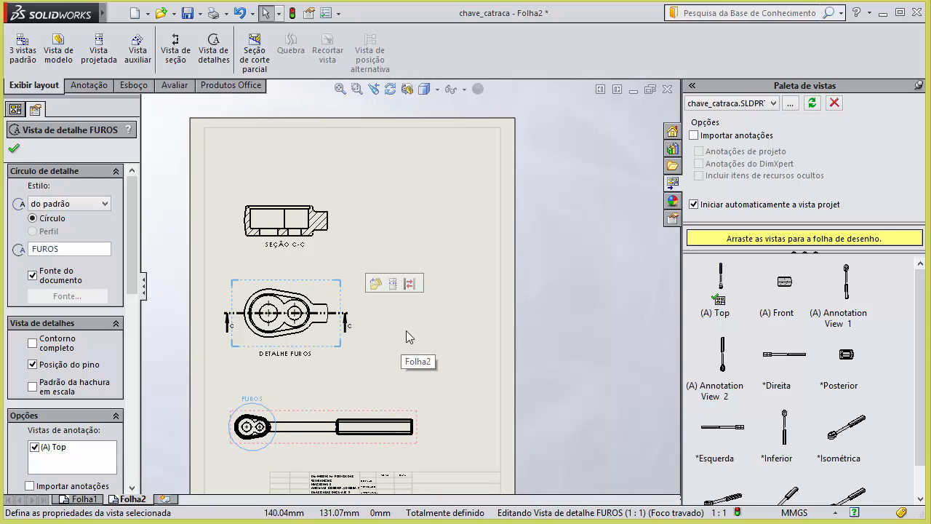
left_click(15, 149)
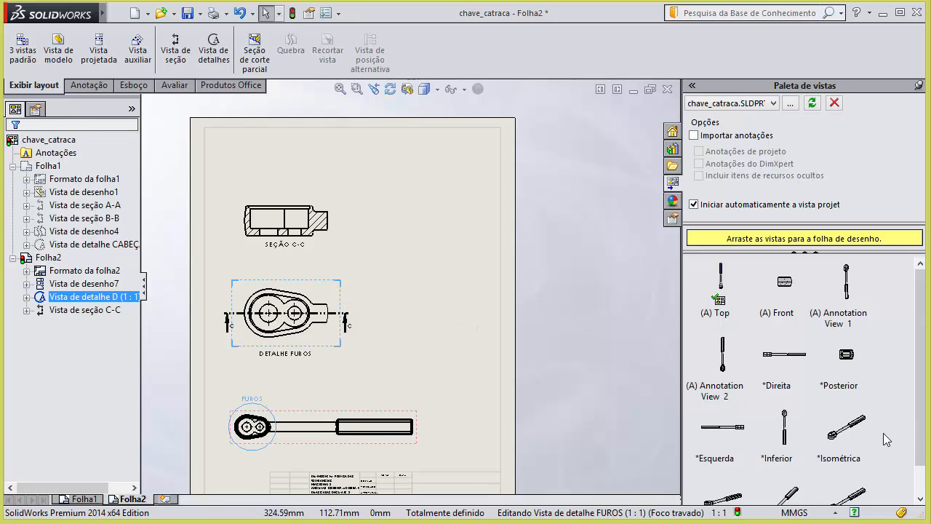
Place an isometric view in the upper right area of the sheet and assign it the Forged, Long configuration.
scroll(842, 416, "down", 2)
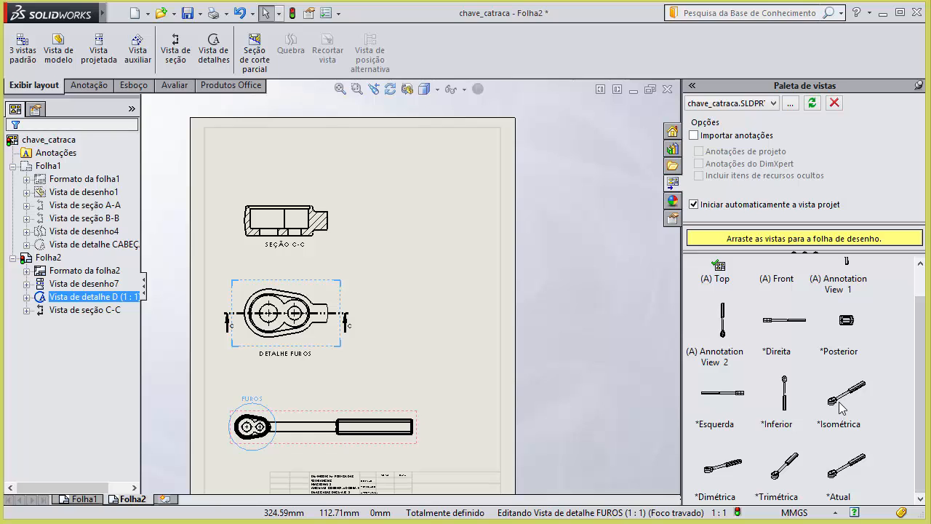
left_click_drag(852, 407, 454, 191)
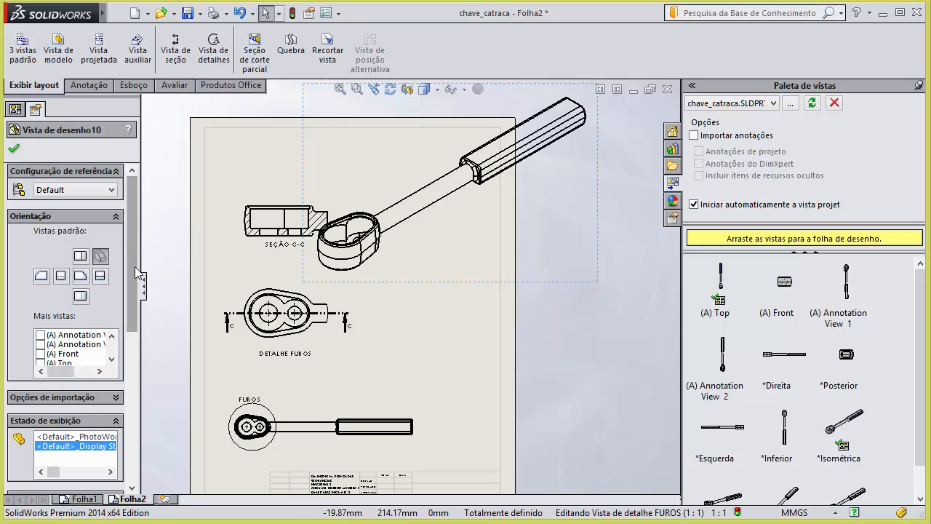
left_click(96, 191)
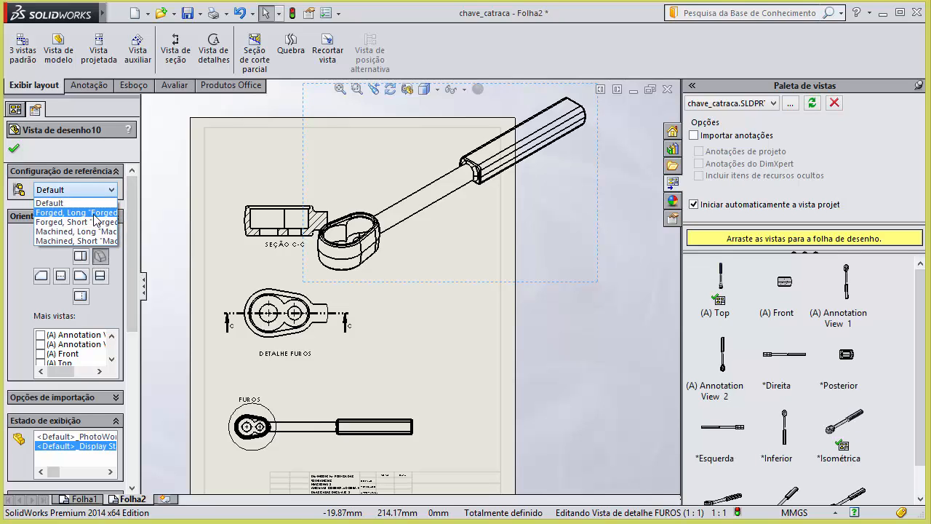
left_click(97, 215)
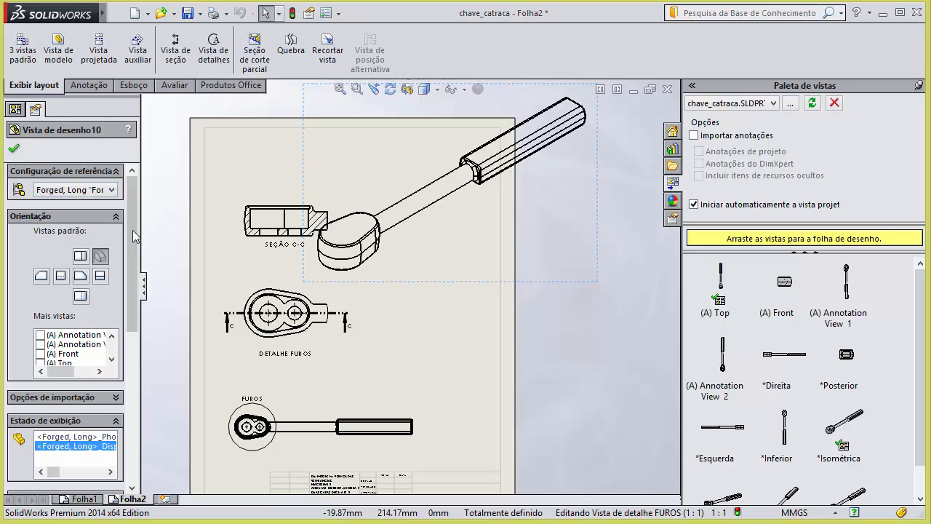
Display the isometric view shaded with edges and switch its reference configuration to Machined, Long.
left_click_drag(136, 237, 136, 351)
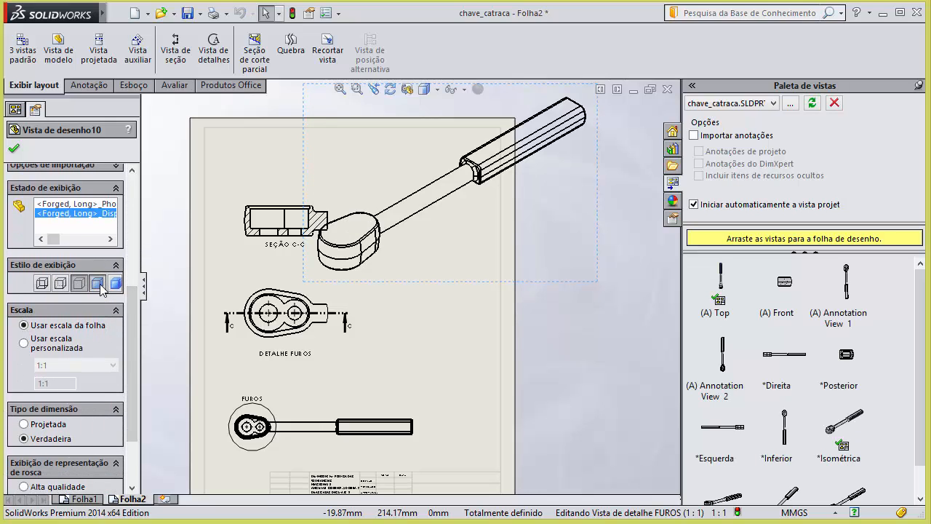
left_click(99, 285)
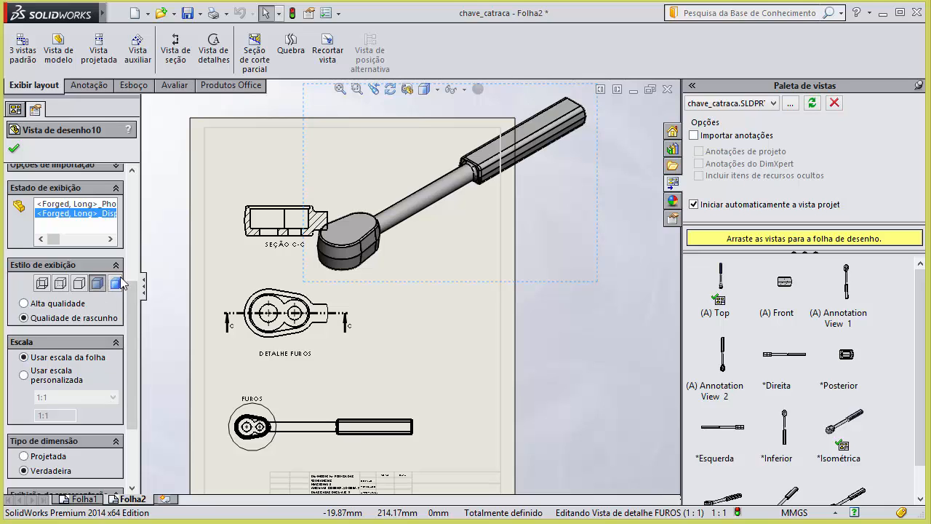
scroll(132, 291, "up", 5)
left_click(94, 191)
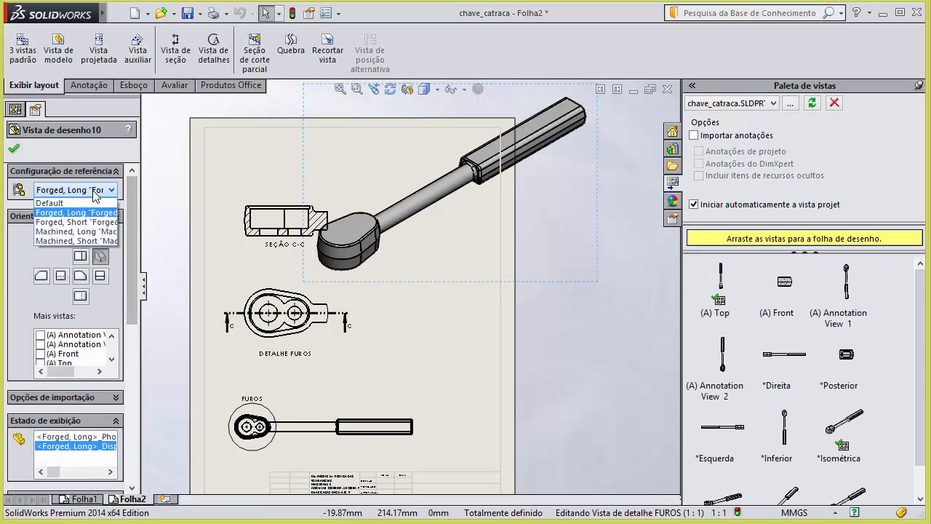
left_click(76, 232)
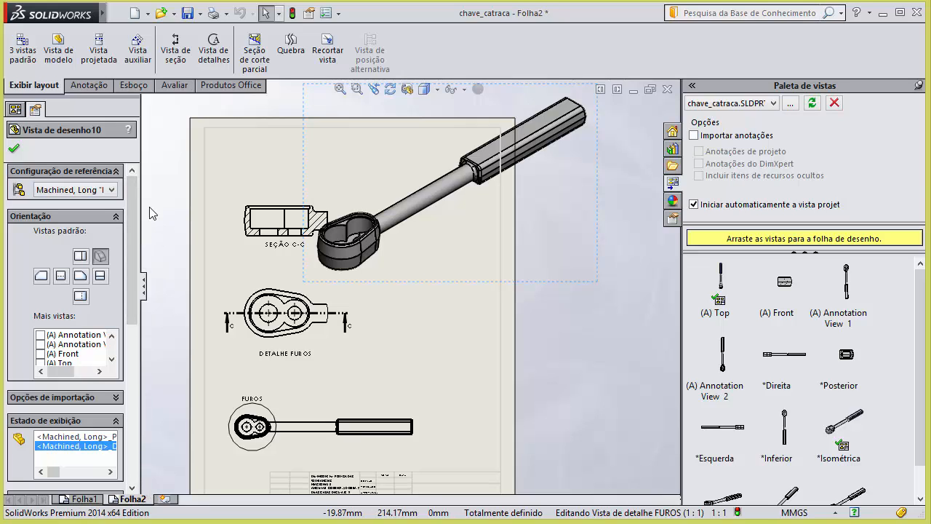
Give the isometric view a user-defined custom scale of 1:4.
left_click_drag(128, 205, 131, 333)
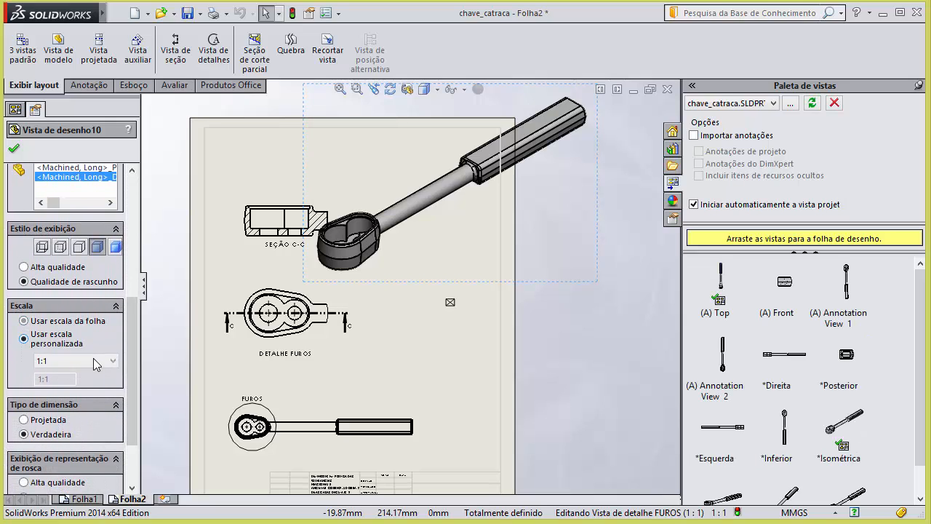
left_click(94, 357)
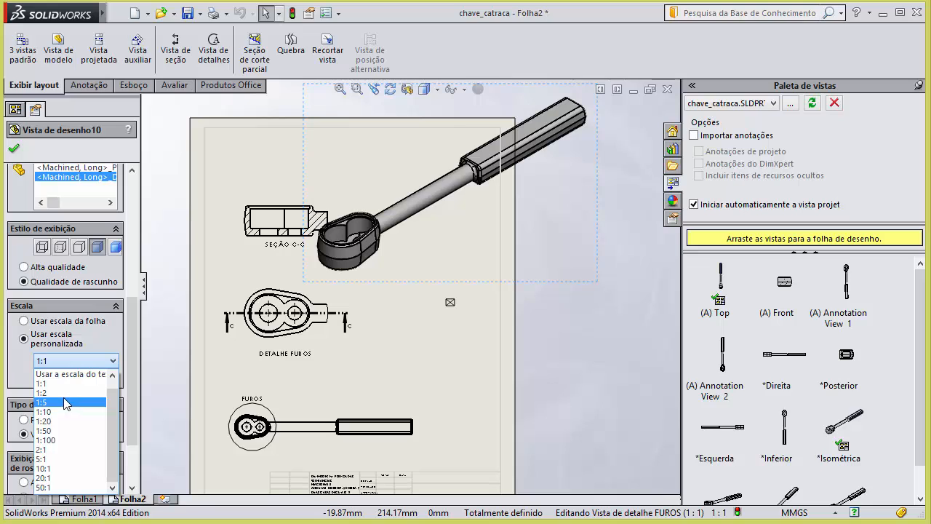
left_click_drag(114, 410, 111, 394)
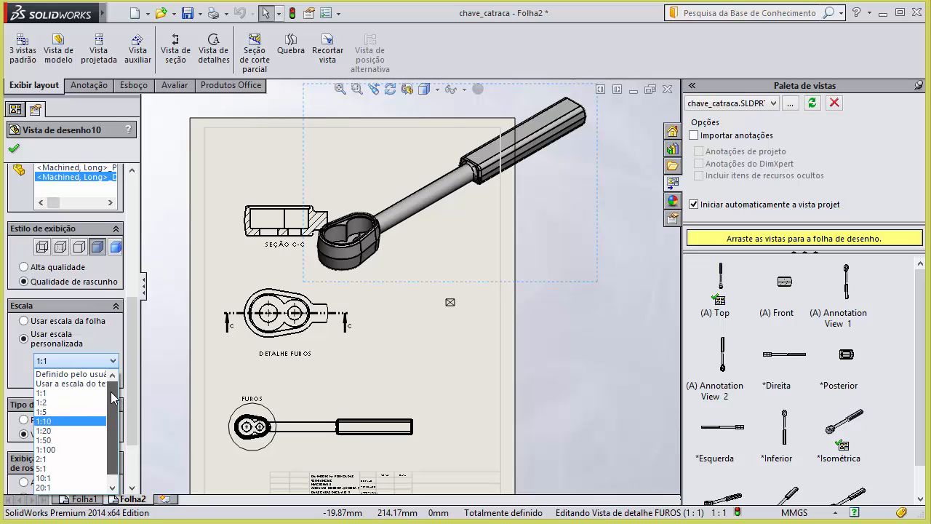
left_click(54, 374)
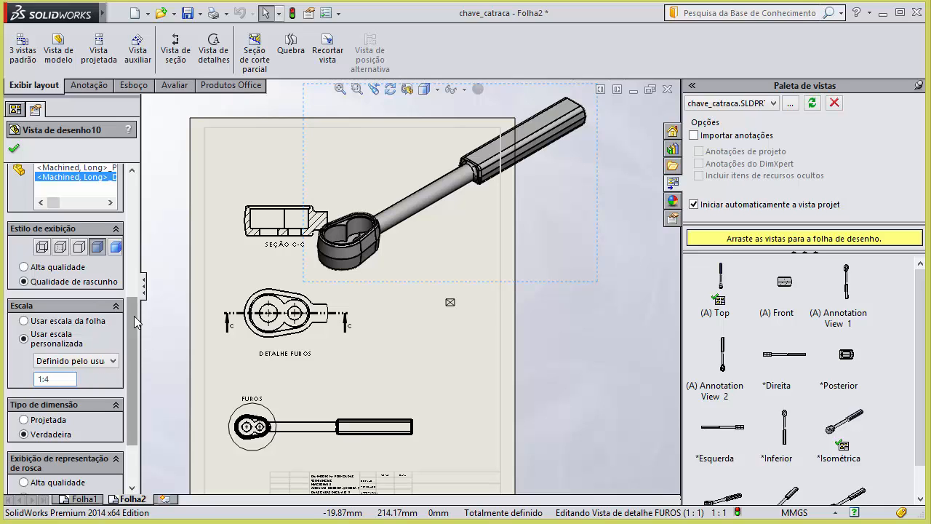
left_click_drag(134, 315, 133, 345)
left_click(13, 148)
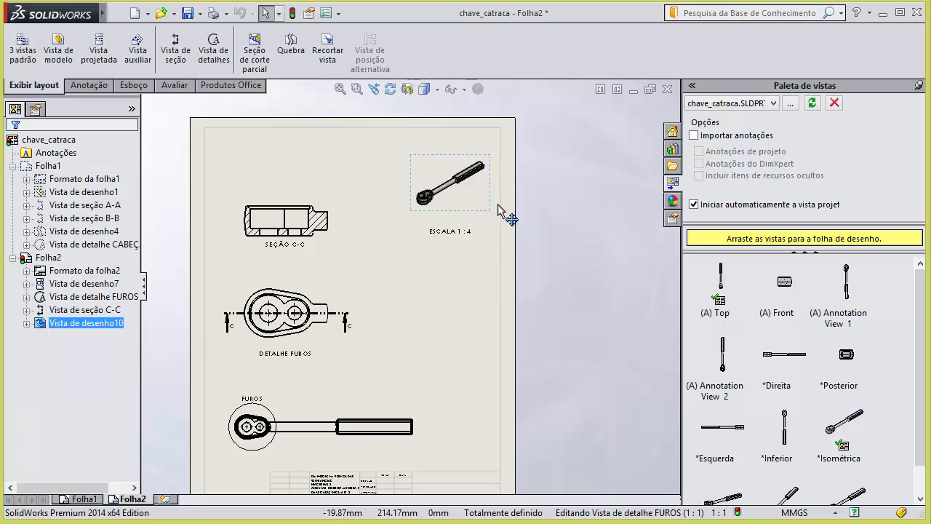
Move the isometric view up into the upper right corner of the sheet frame.
scroll(499, 214, "up", 2)
left_click_drag(453, 268, 459, 234)
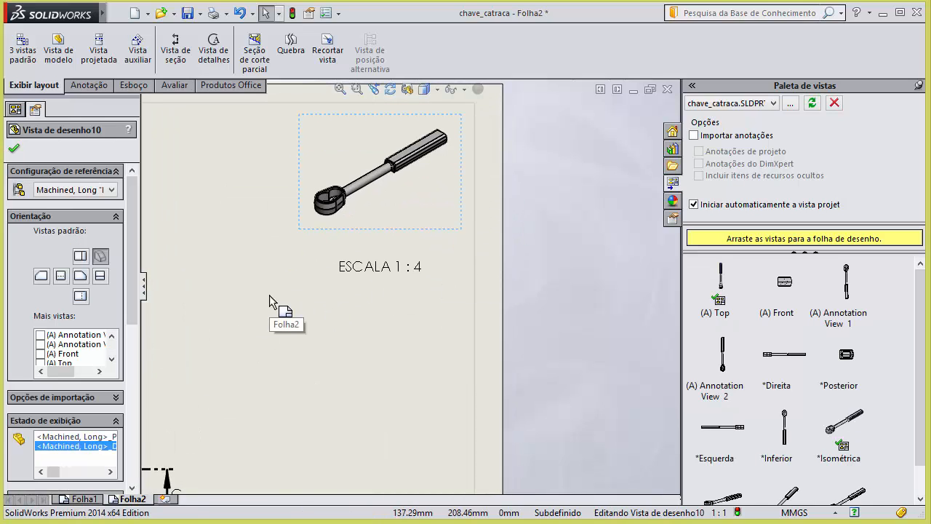
left_click_drag(132, 218, 132, 331)
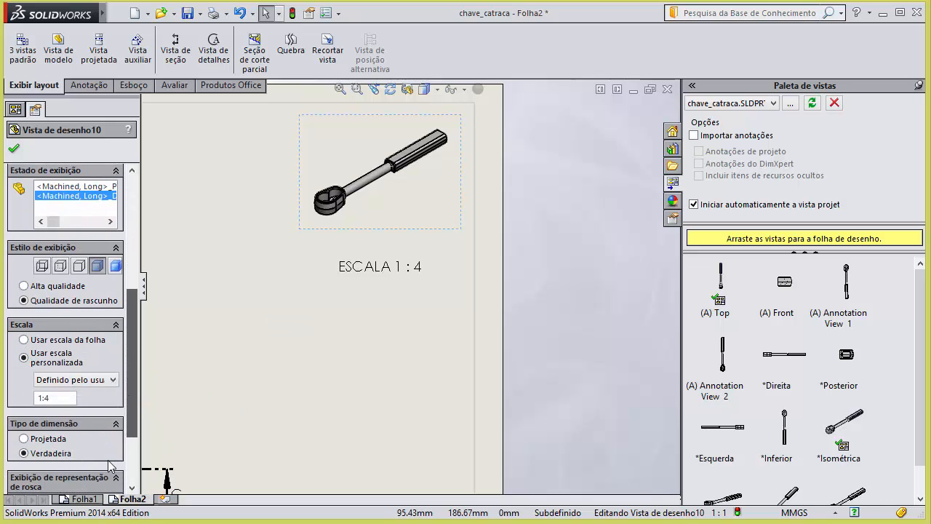
Rename the first sheet, Folha1, as FORJADA.
left_click(83, 499)
right_click(85, 500)
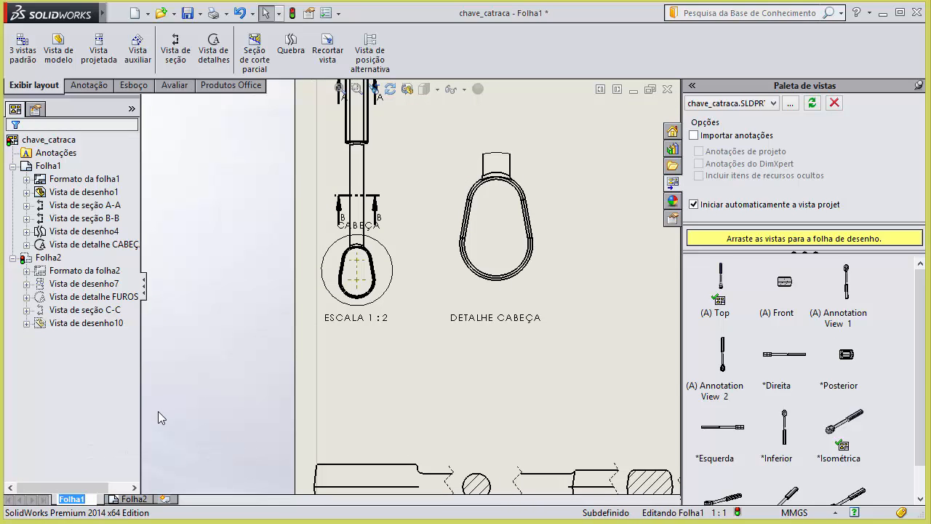
type("FOR")
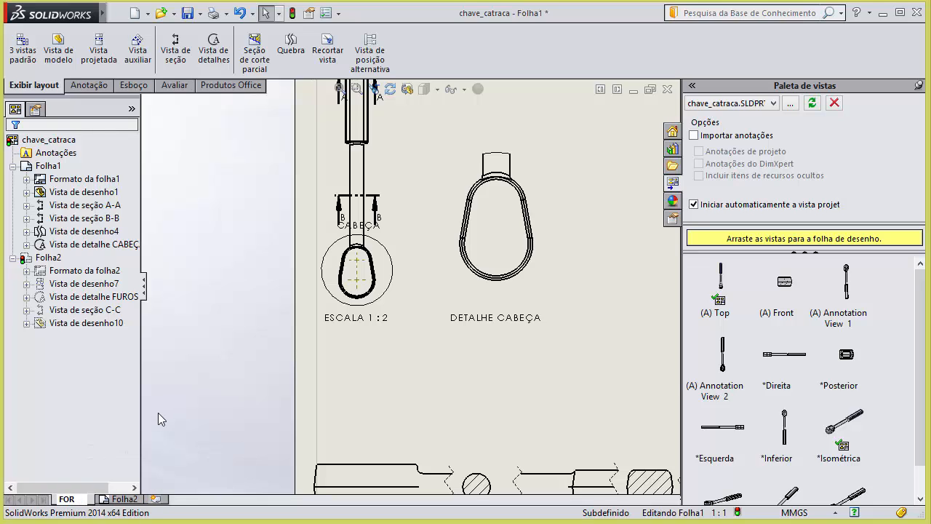
type("JADAD")
key("Return")
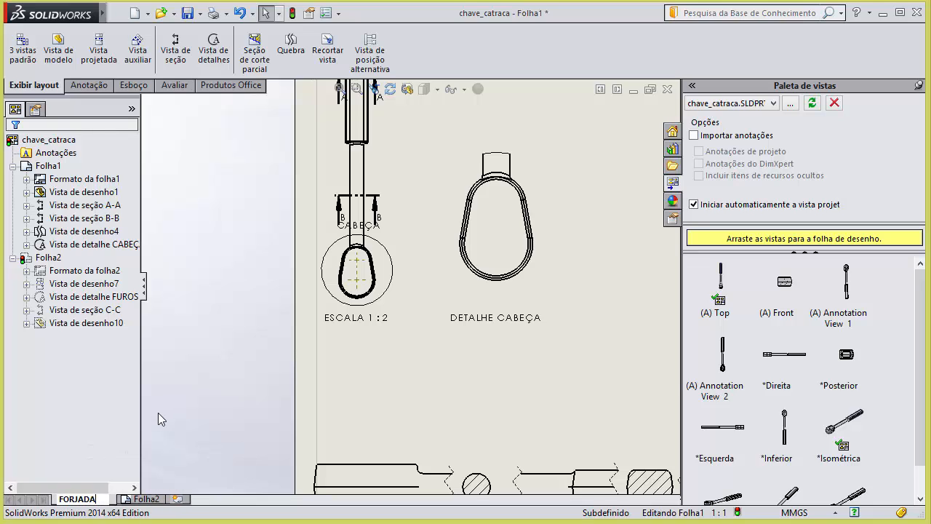
Confirm the first sheet's name and rename the second sheet, Folha2, as USINADA.
left_click(145, 499)
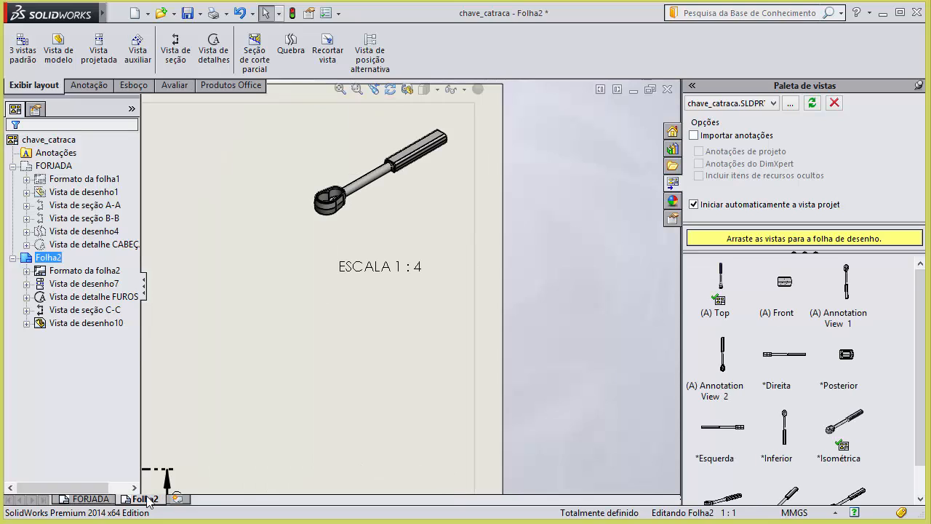
right_click(148, 502)
left_click(190, 457)
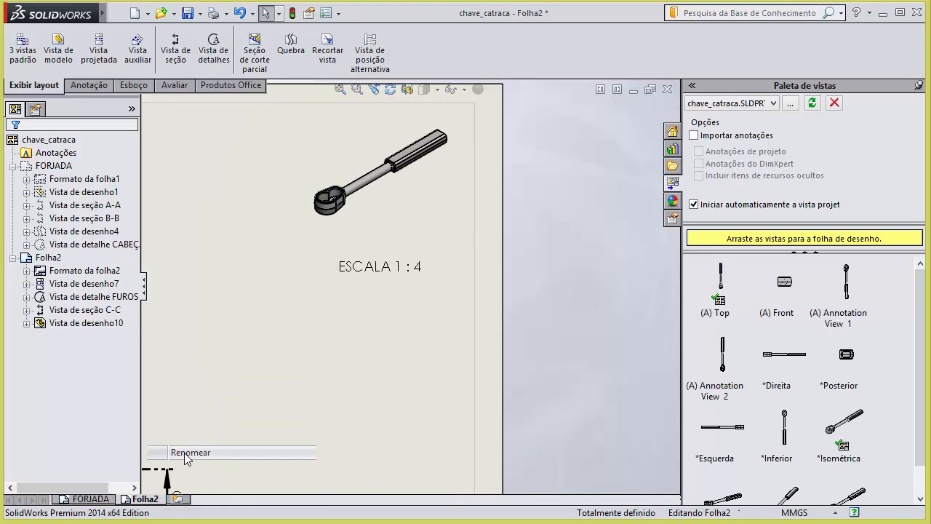
type("USIN")
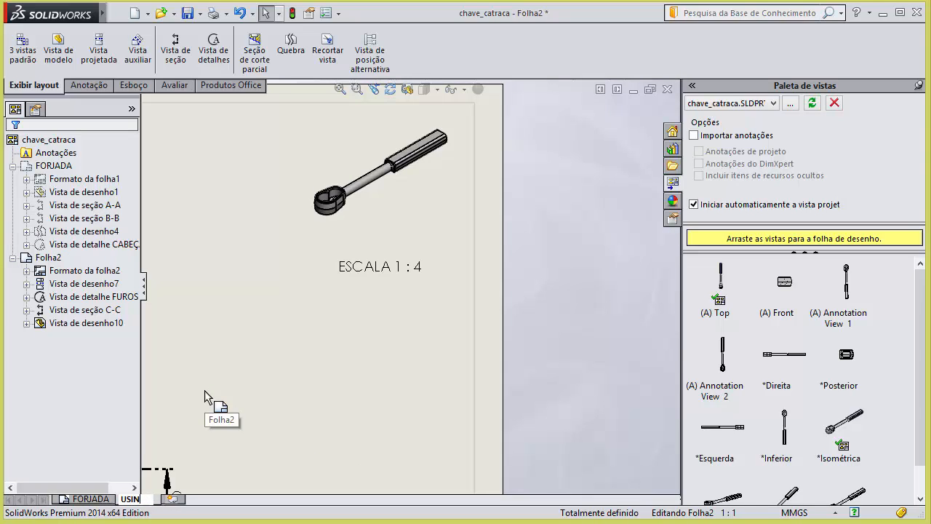
type("ADA")
key("Return")
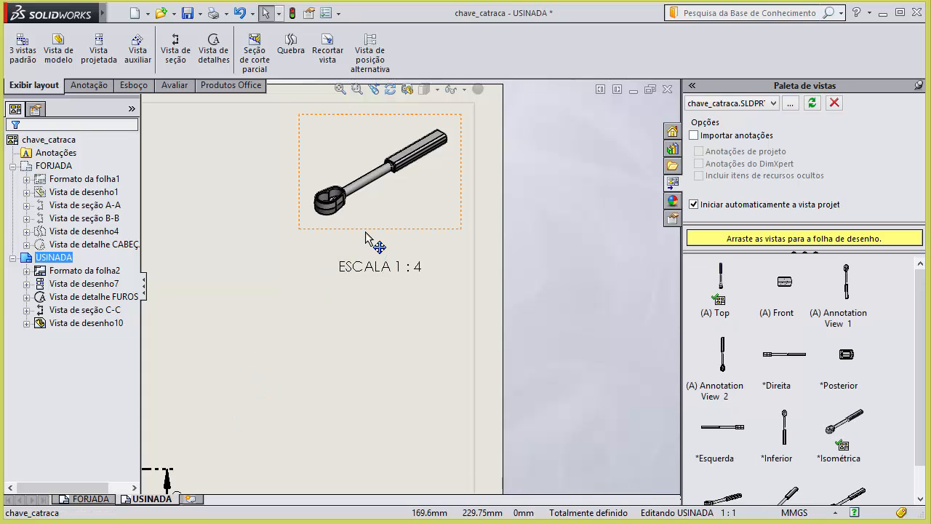
Delete the "ESCALA 1 : 4" label below the isometric view on the USINADA sheet.
left_click(366, 234)
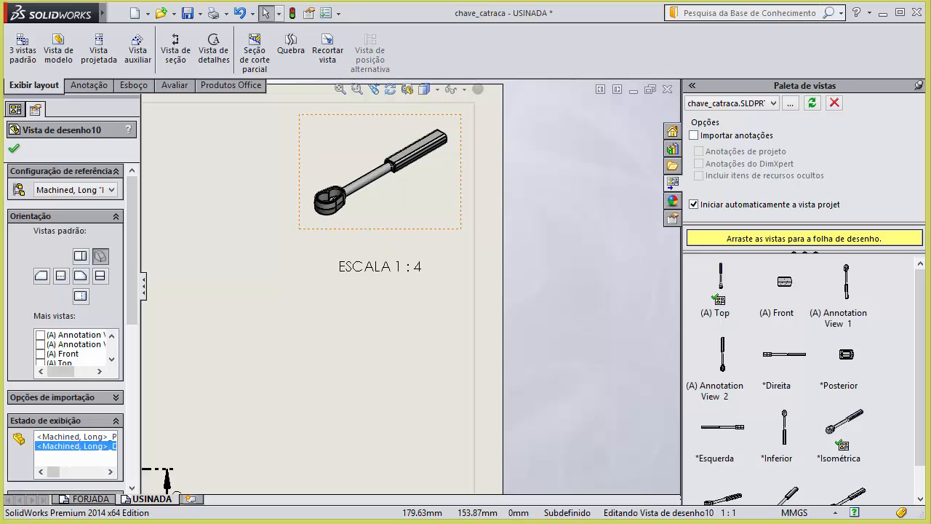
left_click(328, 522)
left_click(861, 469)
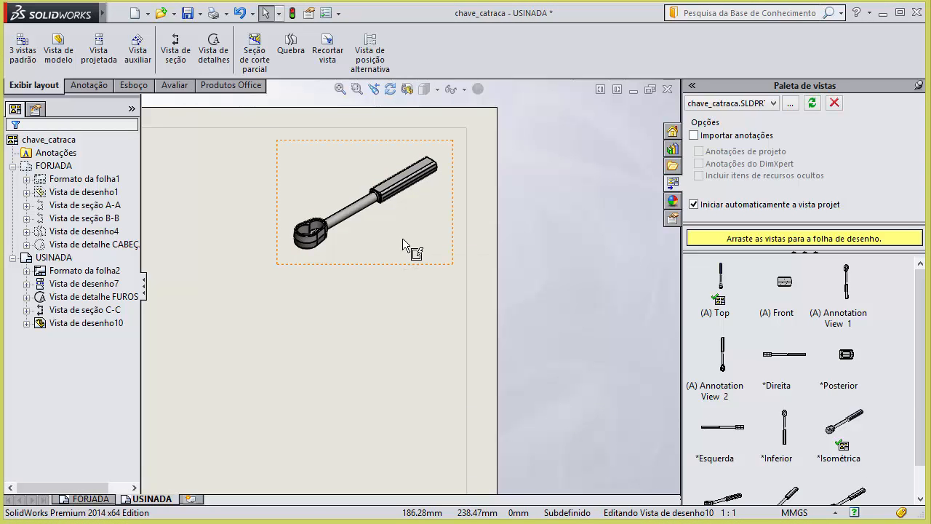
Place a note inside the isometric view, below the wrench handle, reading "CONFIGURAÇÃO" and followed by a new line.
left_click(402, 240)
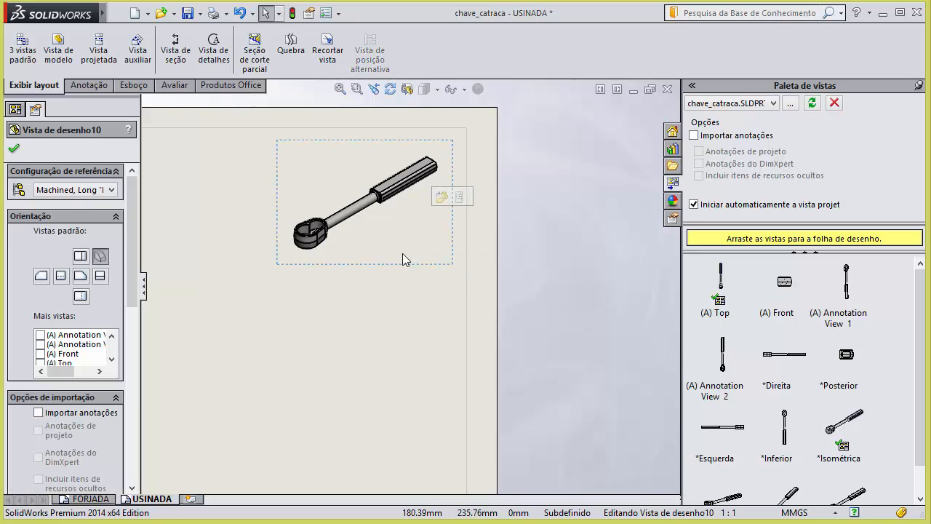
left_click(364, 342)
left_click(94, 86)
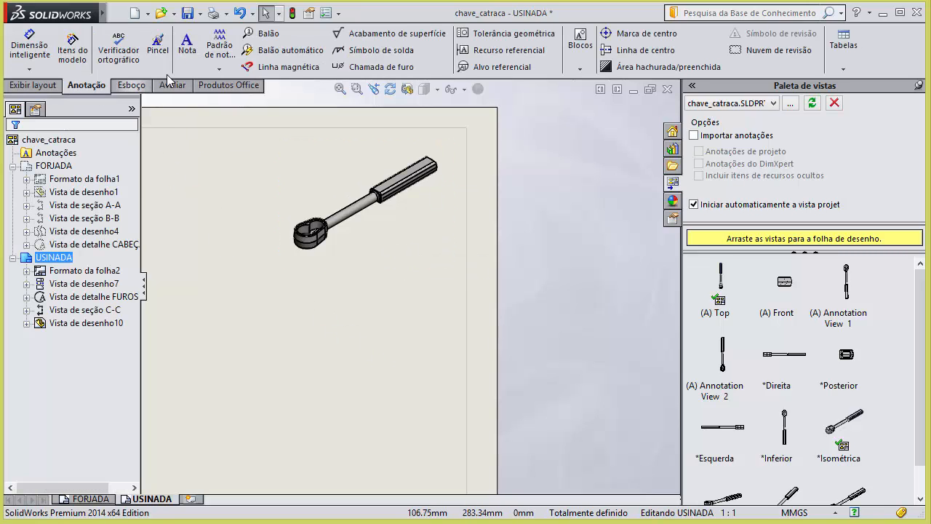
left_click(187, 45)
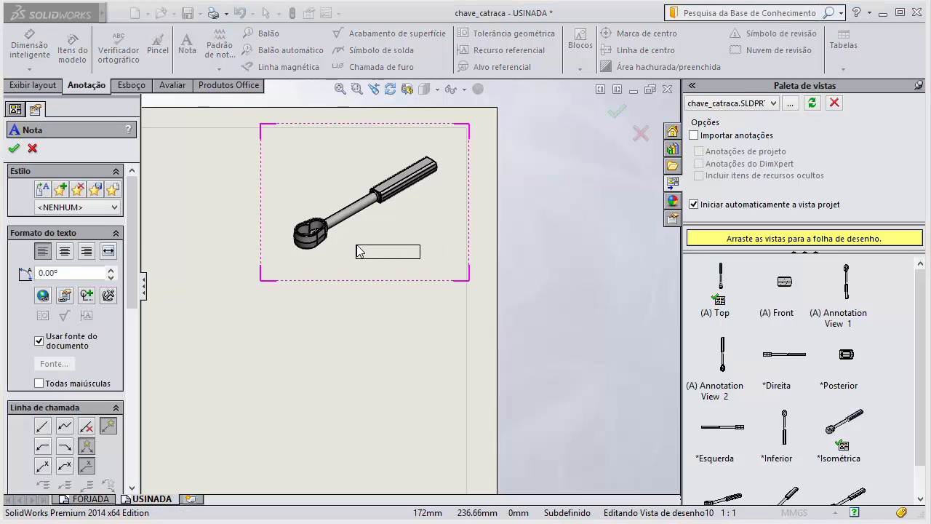
left_click(357, 251)
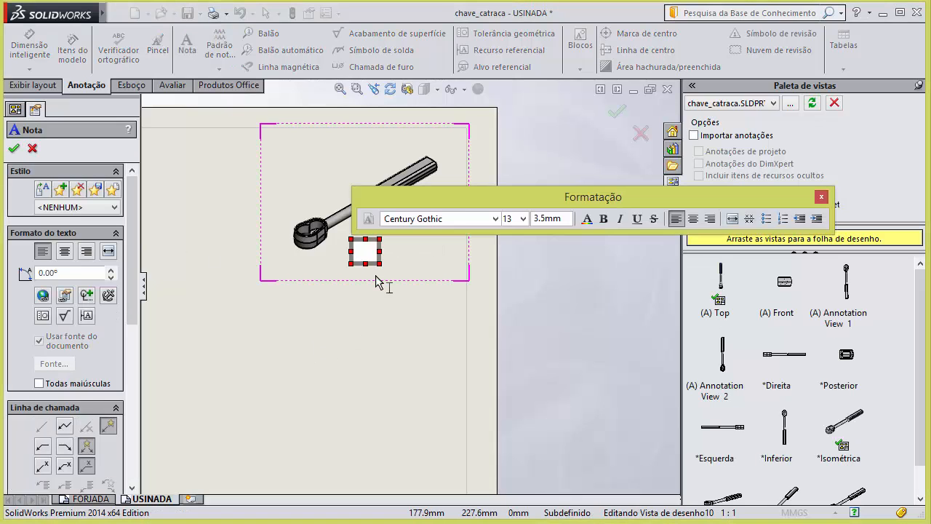
type("C")
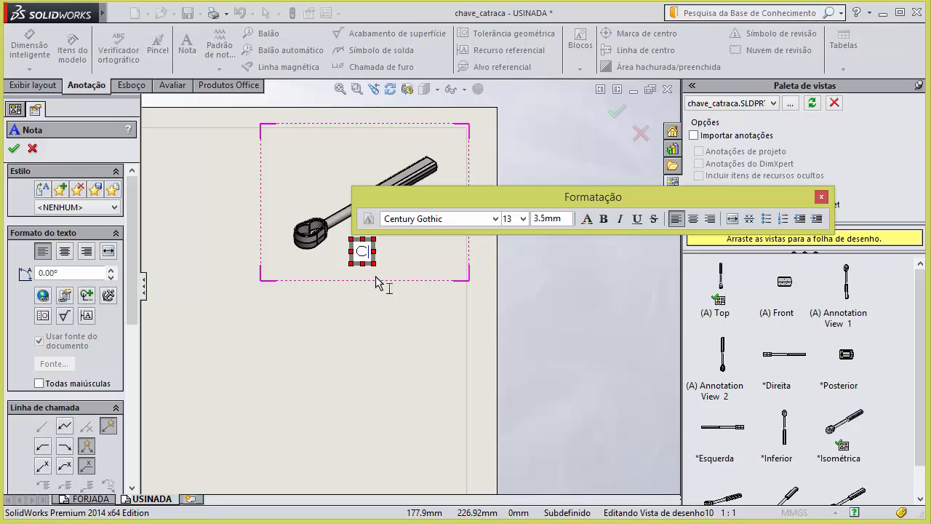
type("ONFIGURAÇÃ")
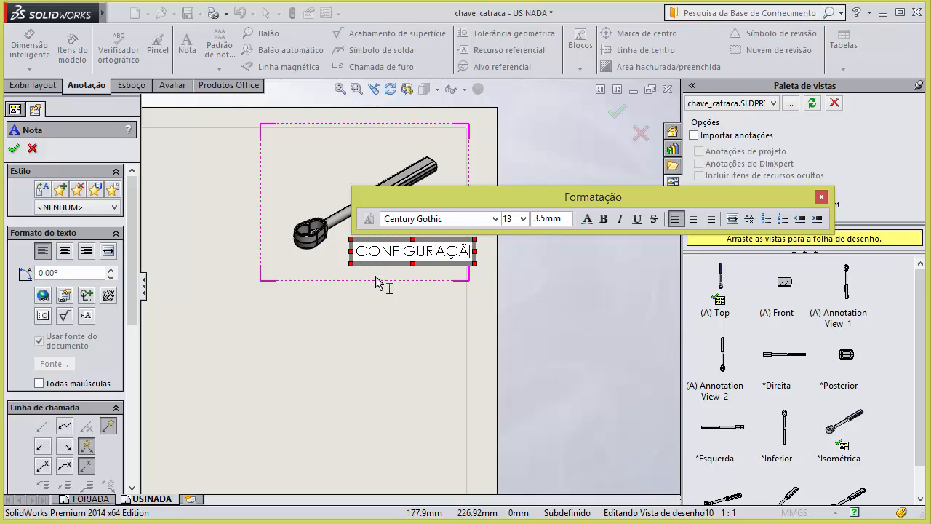
type("O")
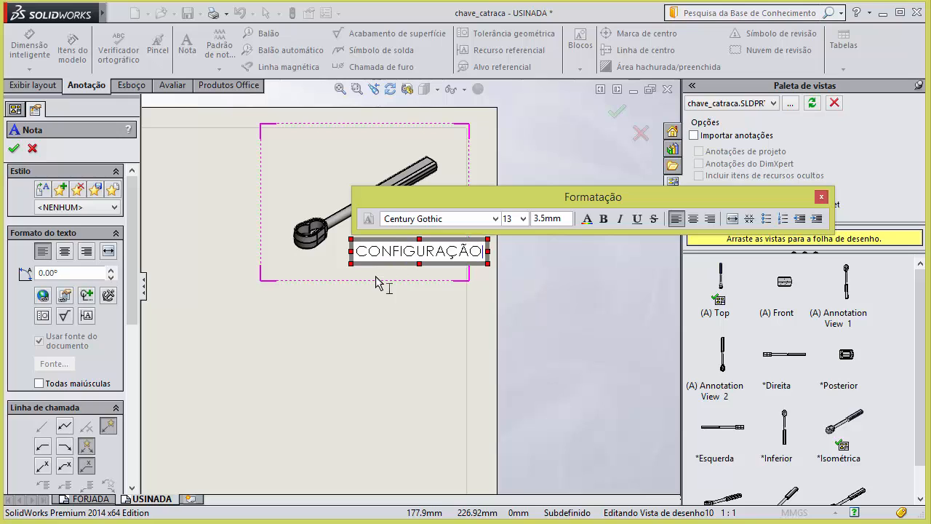
key("Return")
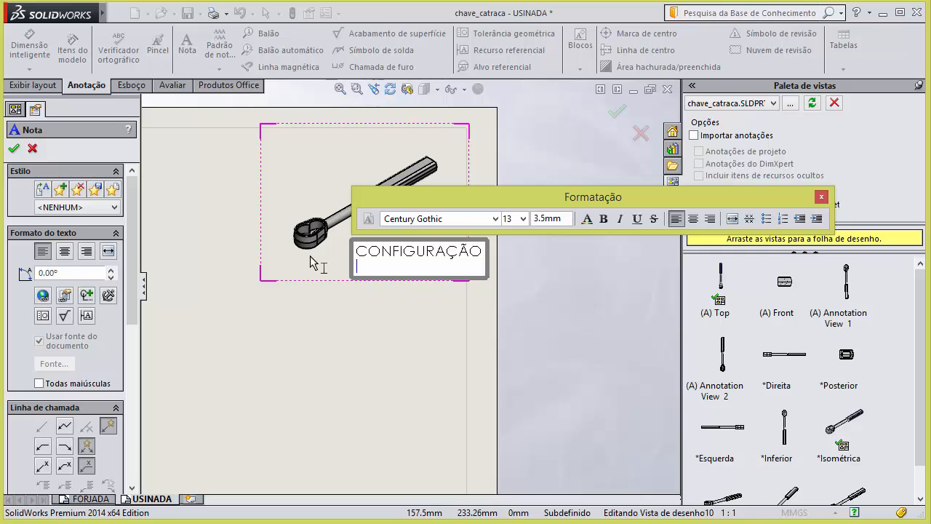
Link the note's second line to the SW-Nome da configuração (Configuration Name) property of the model in the annotation's view, and finish the note.
left_click(65, 296)
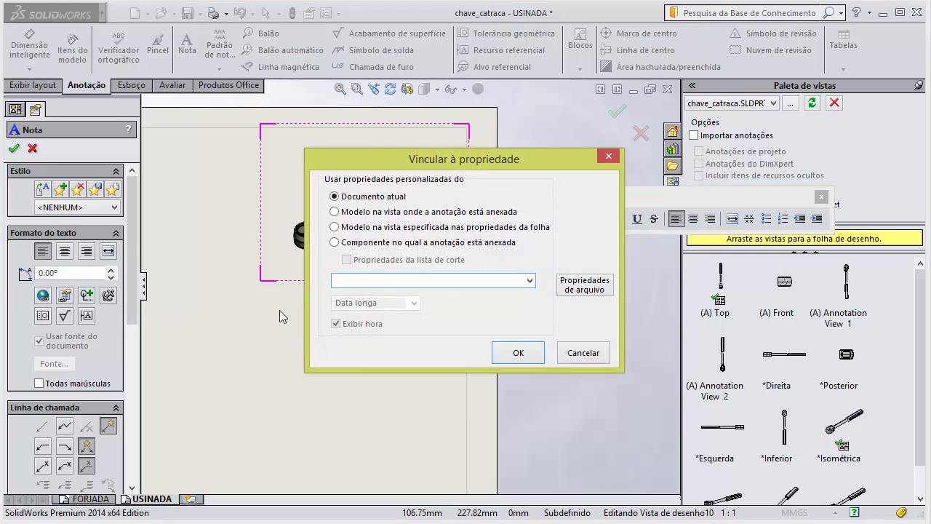
left_click(439, 215)
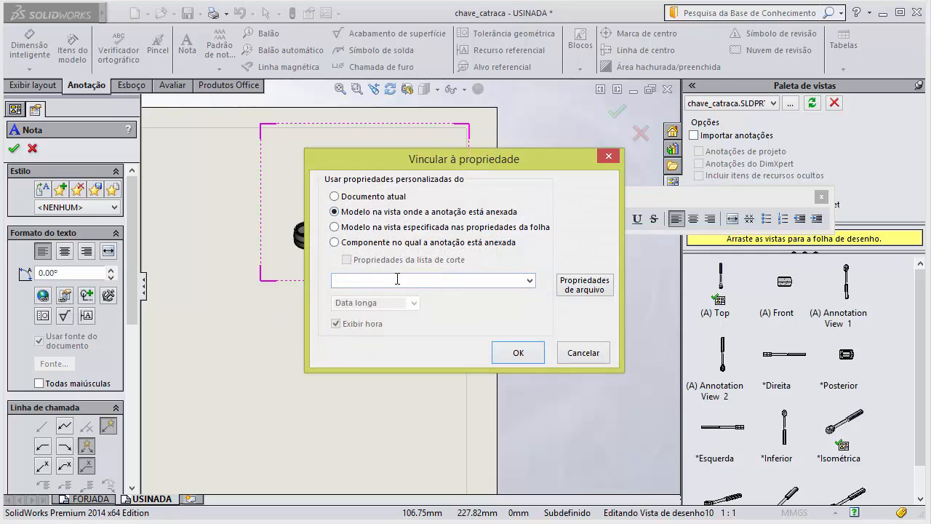
left_click(529, 281)
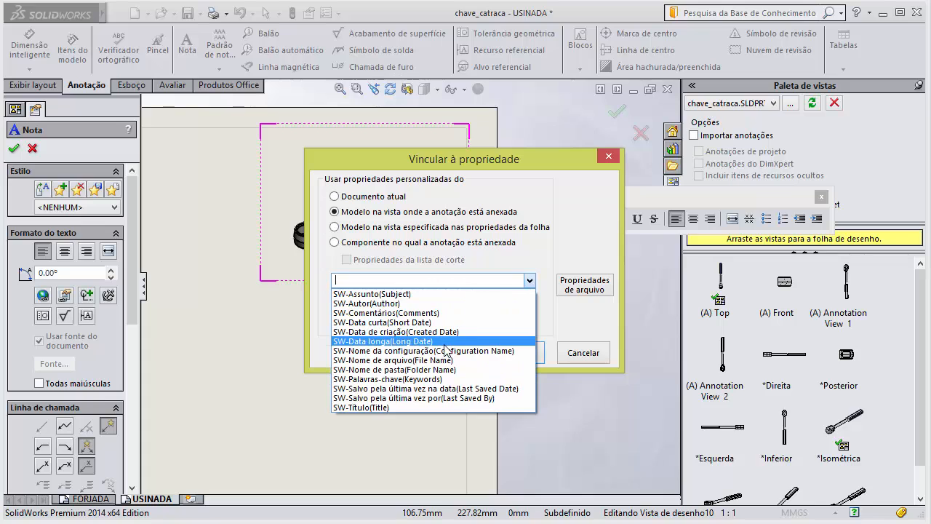
left_click(398, 351)
left_click(512, 355)
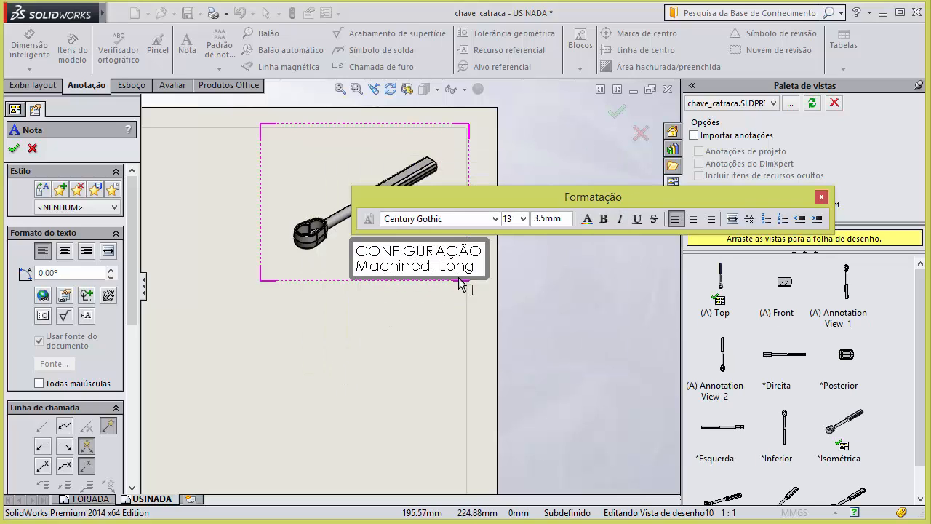
left_click(14, 150)
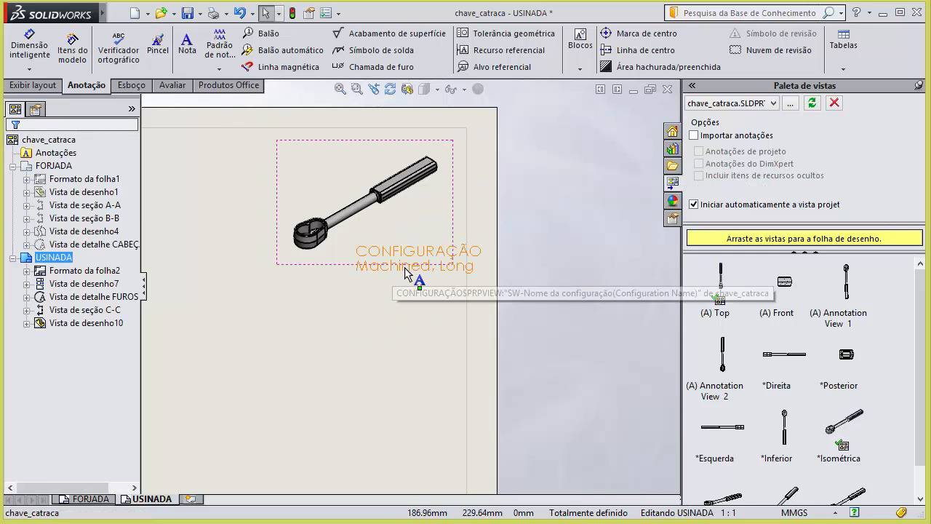
Move the configuration note slightly to the left so it sits beneath the isometric view.
left_click_drag(406, 267, 375, 268)
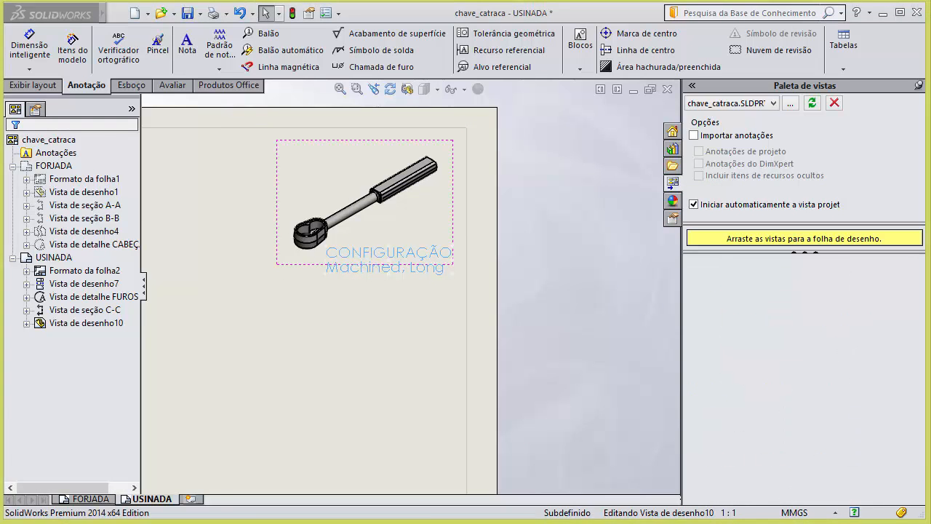
left_click(362, 326)
scroll(362, 327, "up", 1)
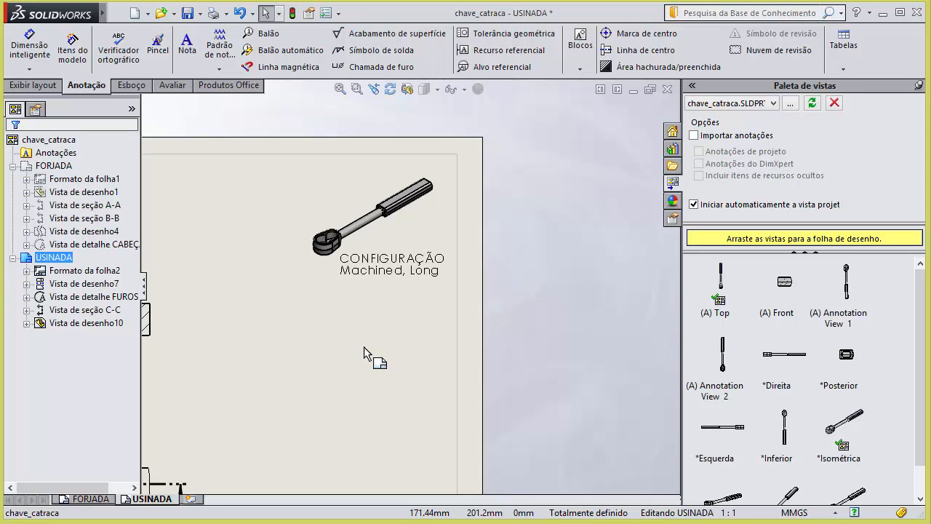
scroll(384, 301, "up", 2)
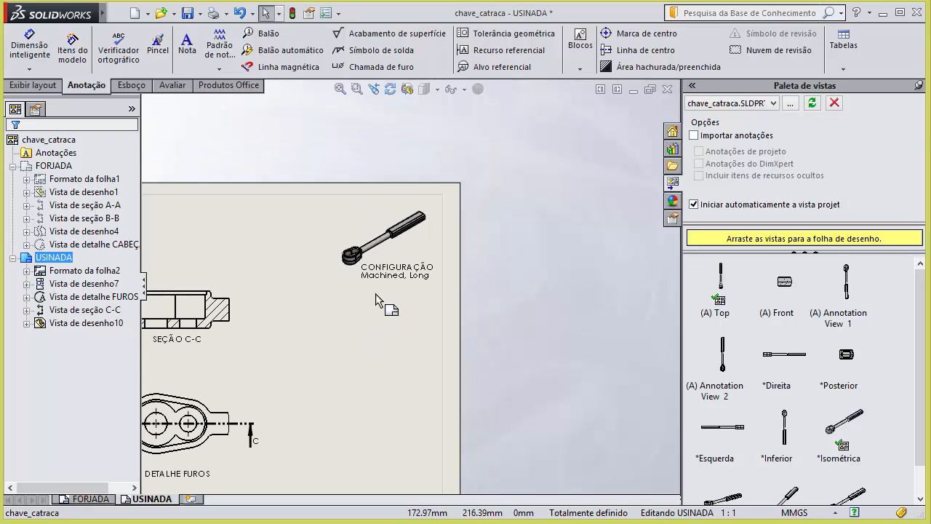
scroll(426, 284, "down", 2)
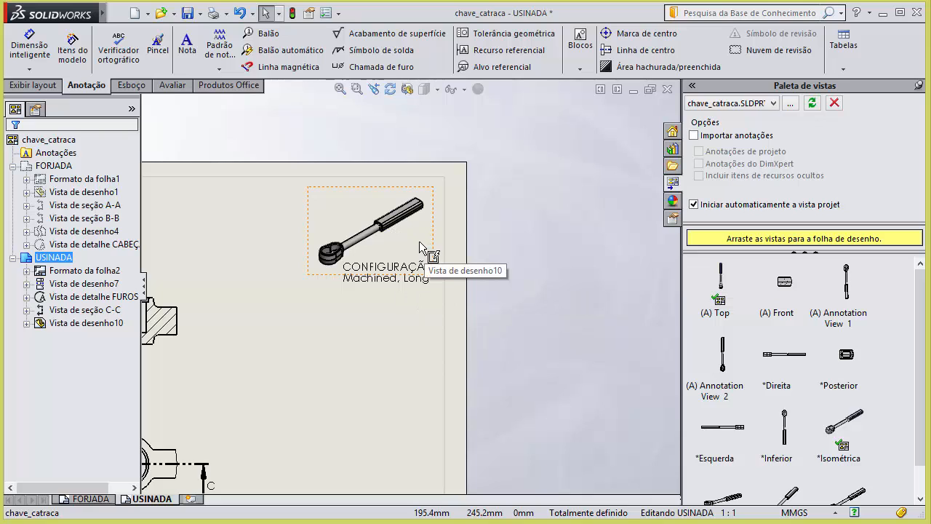
left_click(420, 247)
right_click(420, 247)
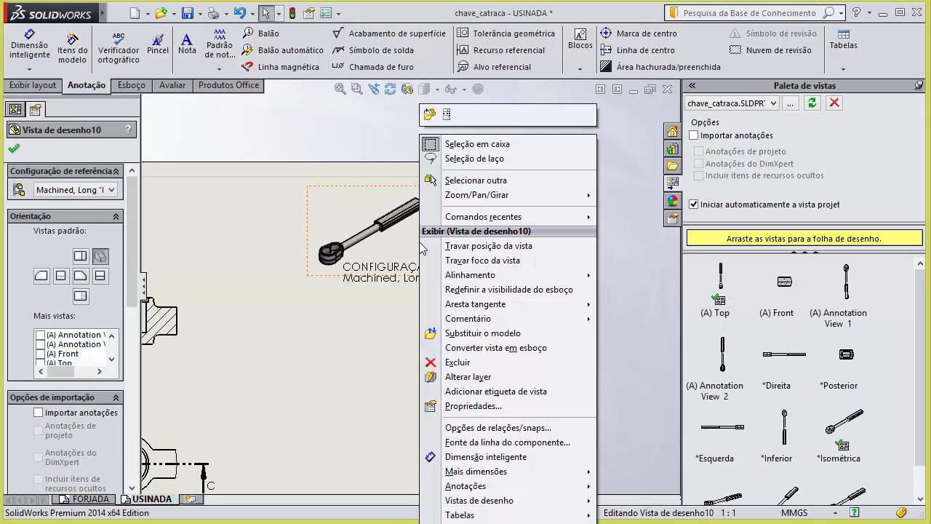
mouse_move(470, 280)
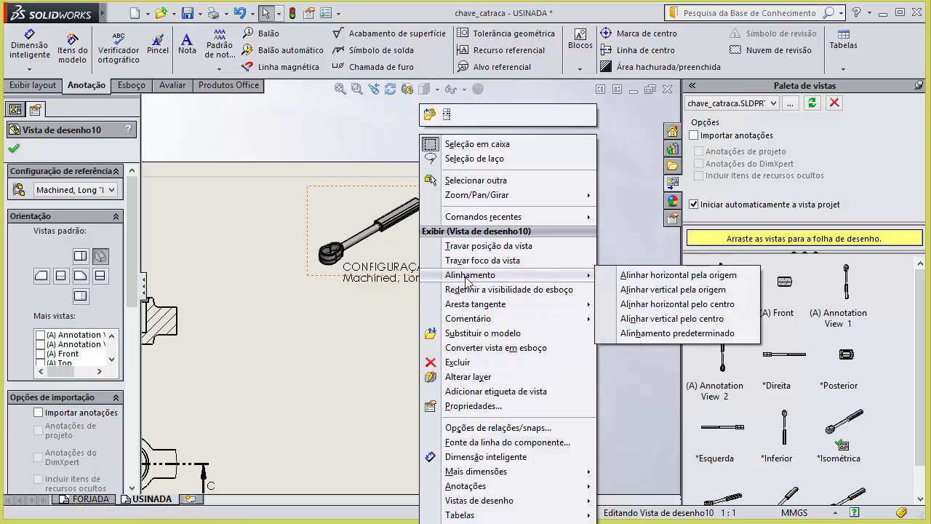
mouse_move(100, 19)
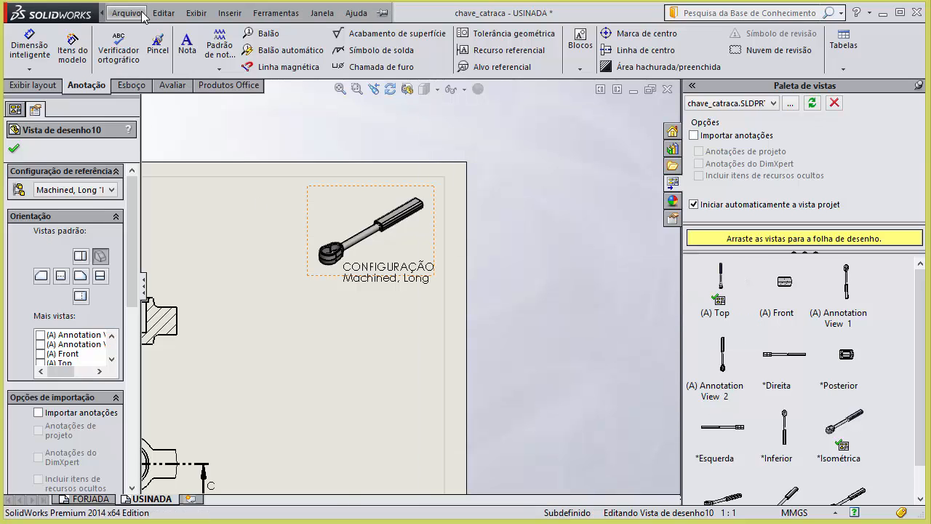
left_click(163, 13)
left_click(366, 431)
Copy the isometric view with its configuration note and paste it on the empty sheet area below the original.
left_click(433, 244)
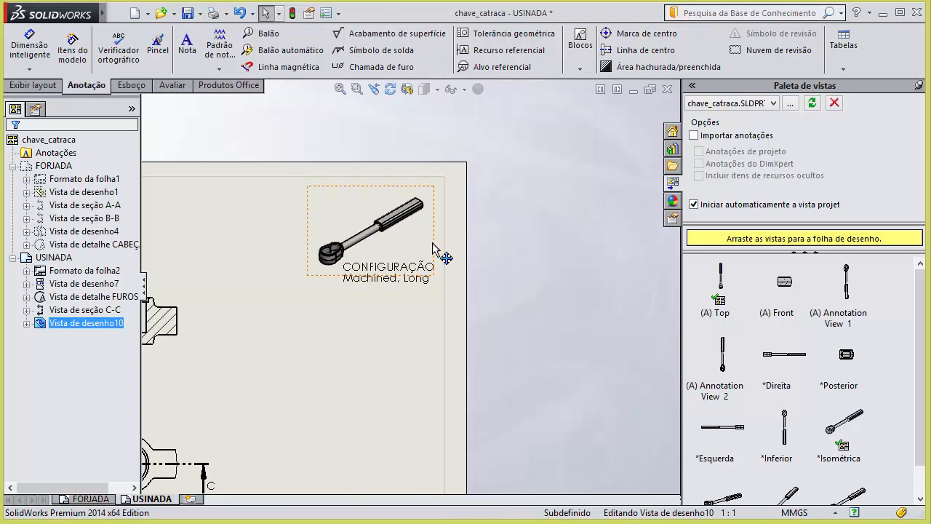
mouse_move(106, 15)
left_click(164, 13)
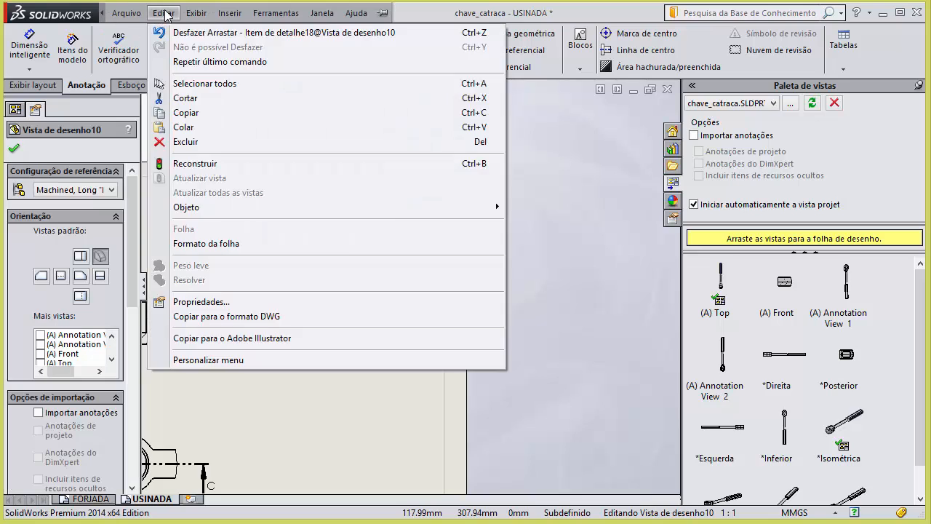
left_click(186, 112)
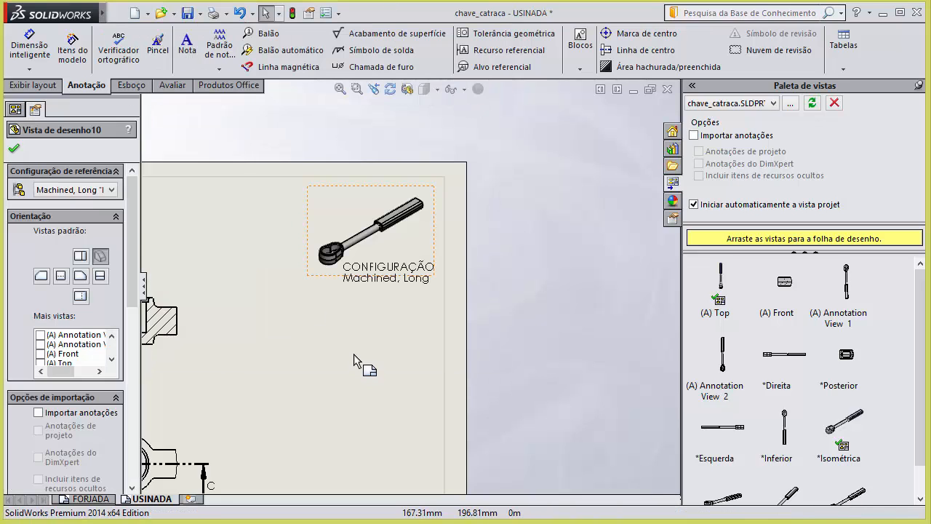
left_click(355, 356)
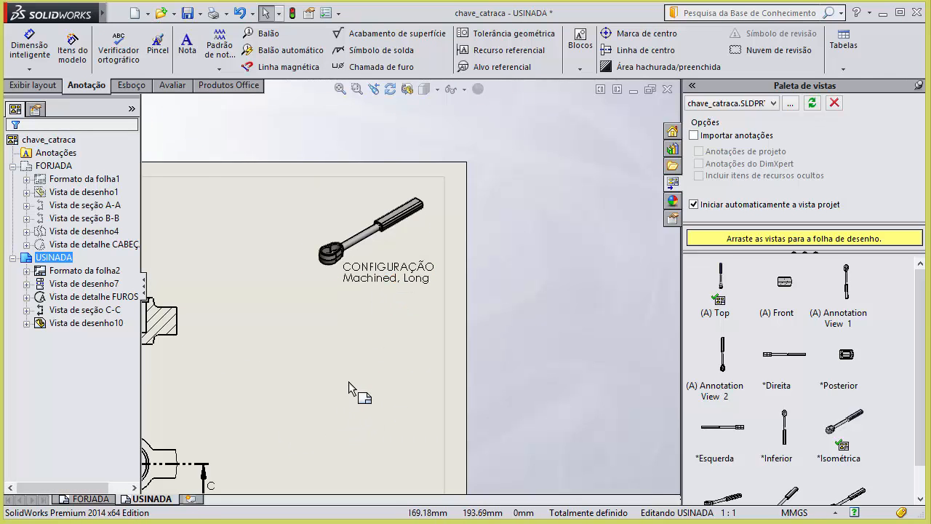
mouse_move(106, 14)
left_click(163, 13)
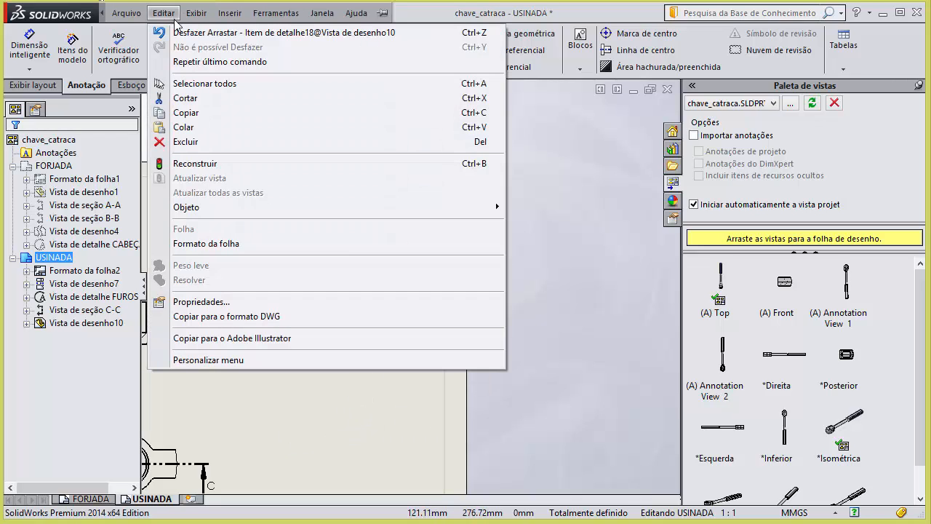
left_click(183, 127)
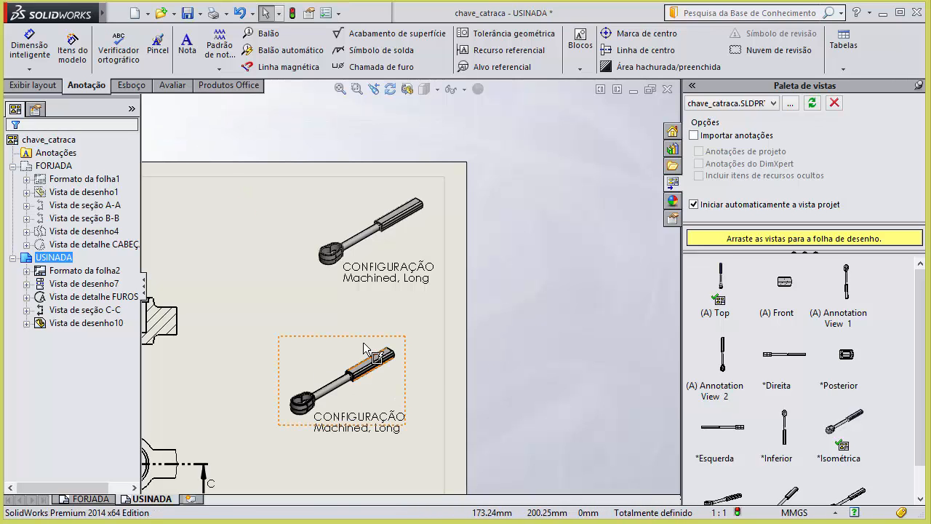
Position the pasted view directly beneath the original isometric view and set its reference configuration to Machined, Short.
left_click_drag(399, 370, 439, 328)
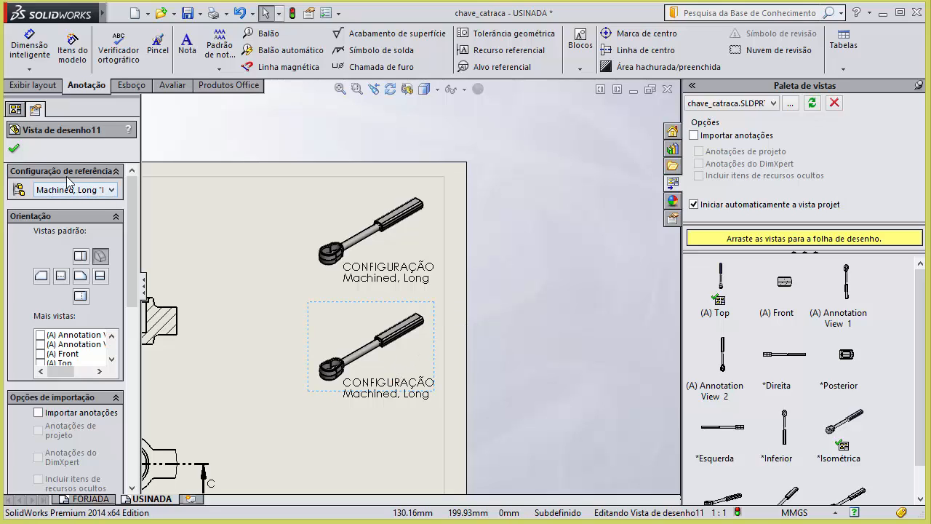
left_click(108, 189)
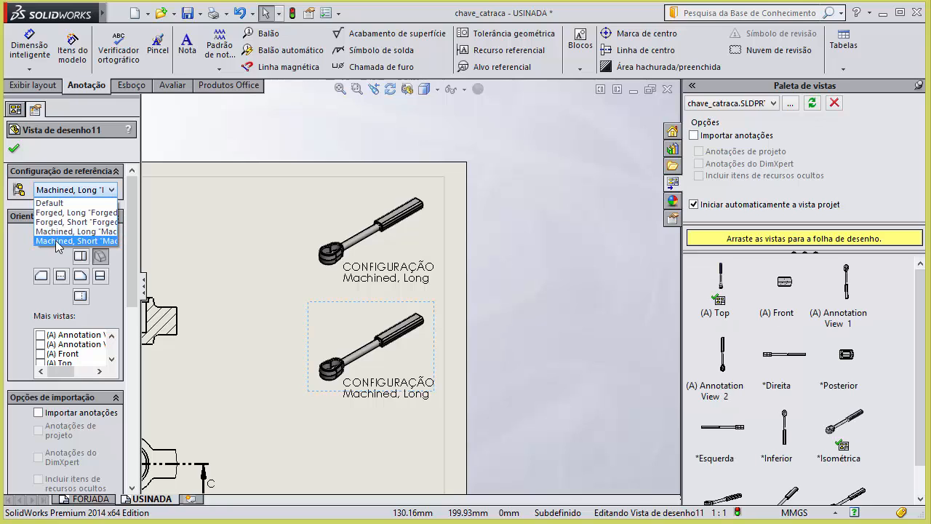
left_click(59, 241)
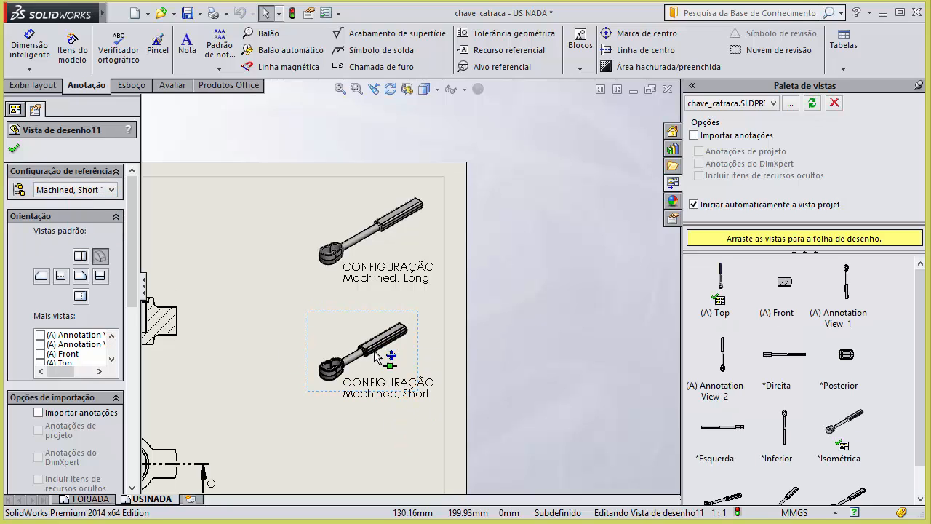
Accept the Machined, Short configuration for the lower isometric view and deselect the view.
left_click(14, 151)
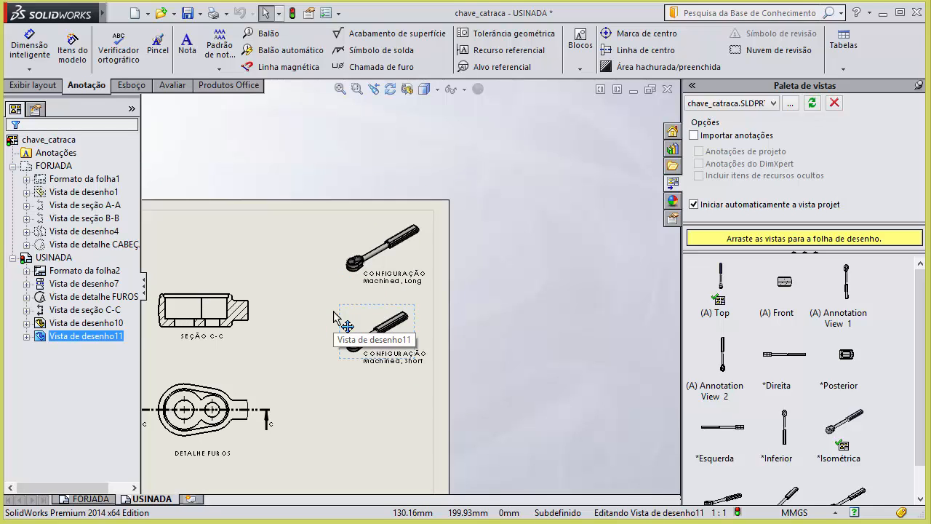
scroll(354, 291, "up", 2)
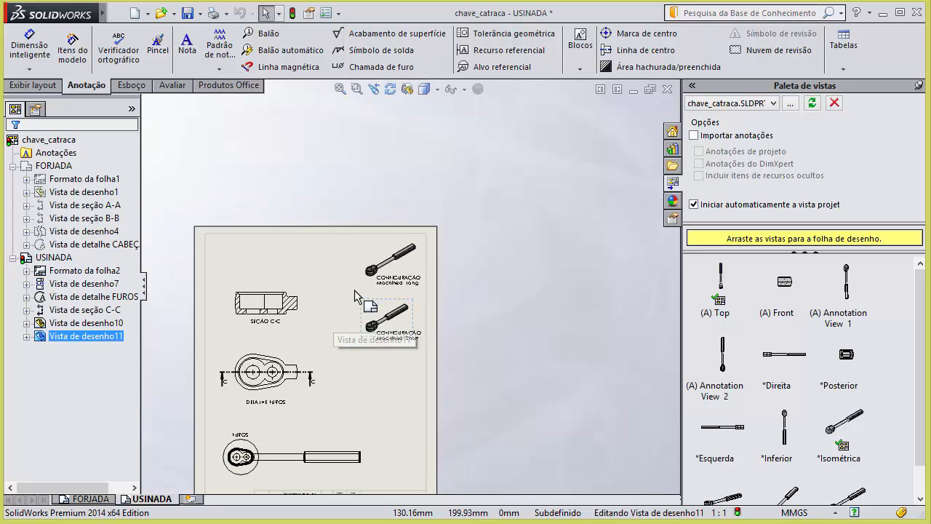
left_click(343, 365)
Attach datum feature A to the pocket floor edge in section view C-C, with its label outside the part, below the floor line.
scroll(284, 379, "down", 3)
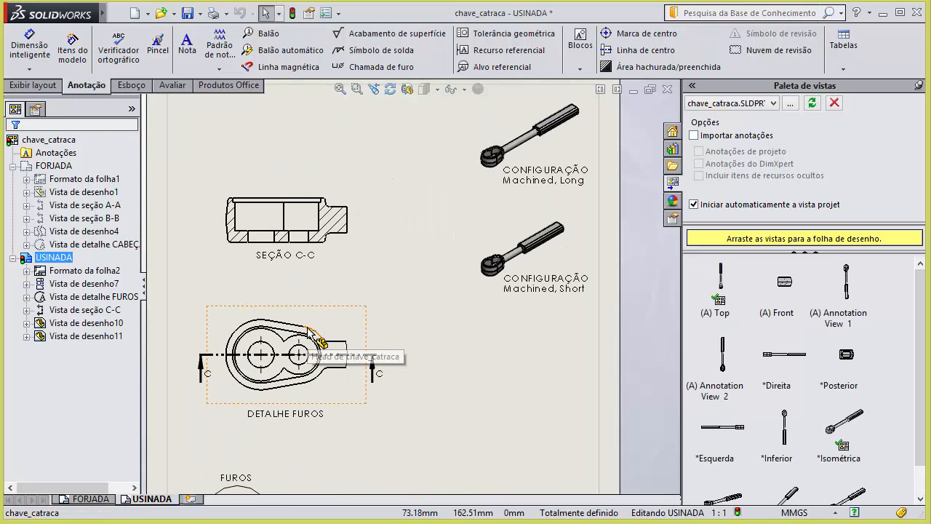
scroll(329, 309, "down", 2)
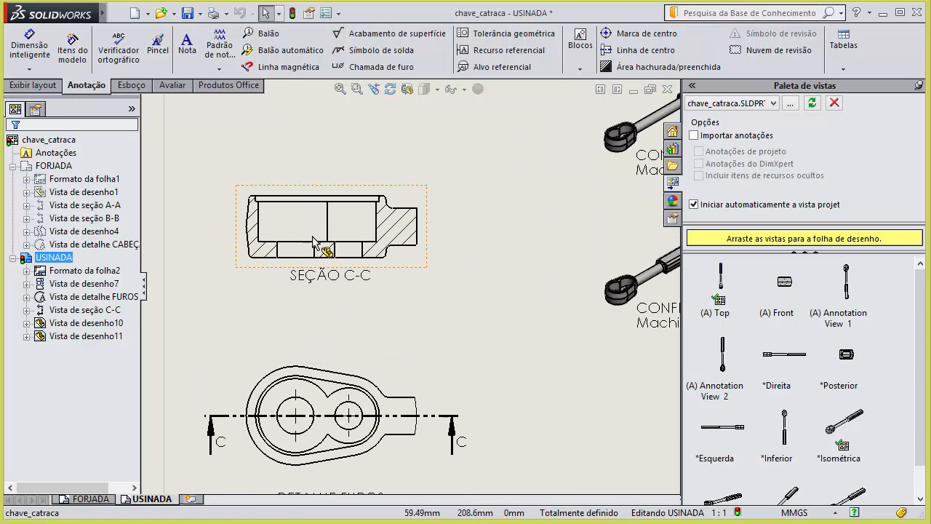
left_click(500, 58)
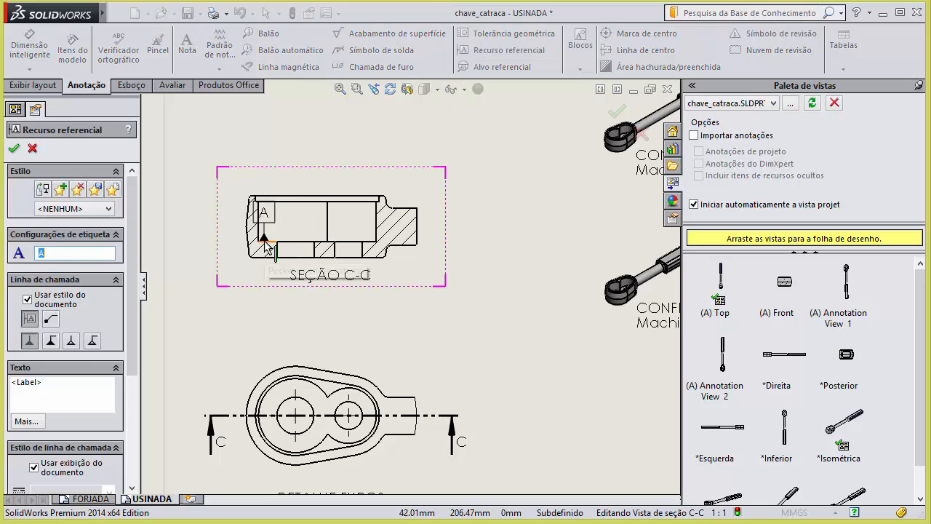
left_click(211, 243)
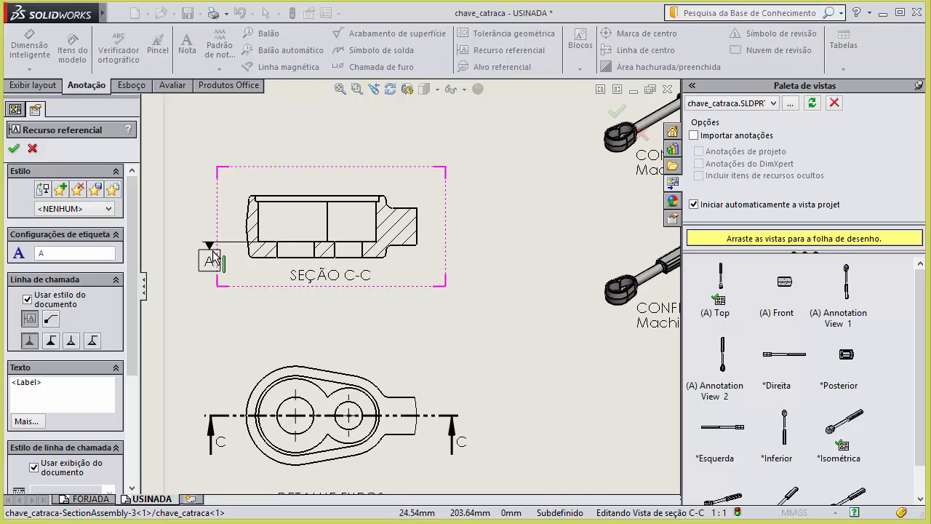
left_click(219, 277)
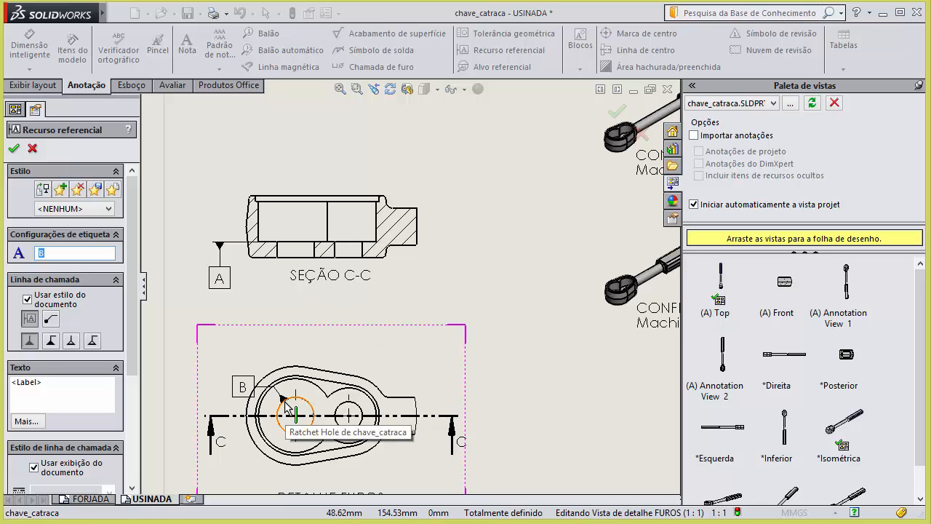
Attach datum feature B to the larger hole in the DETALHE FUROS view, with its label below and left of the part.
key("z")
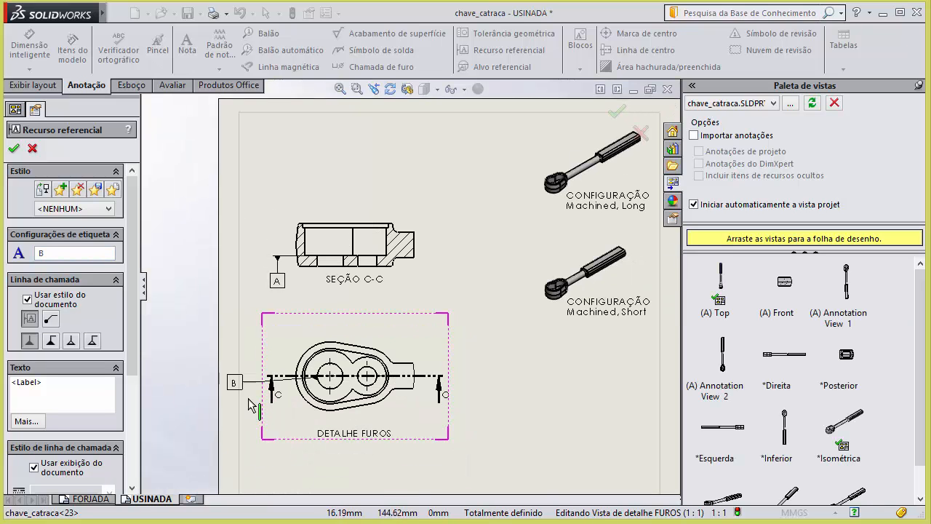
scroll(294, 418, "up", 1)
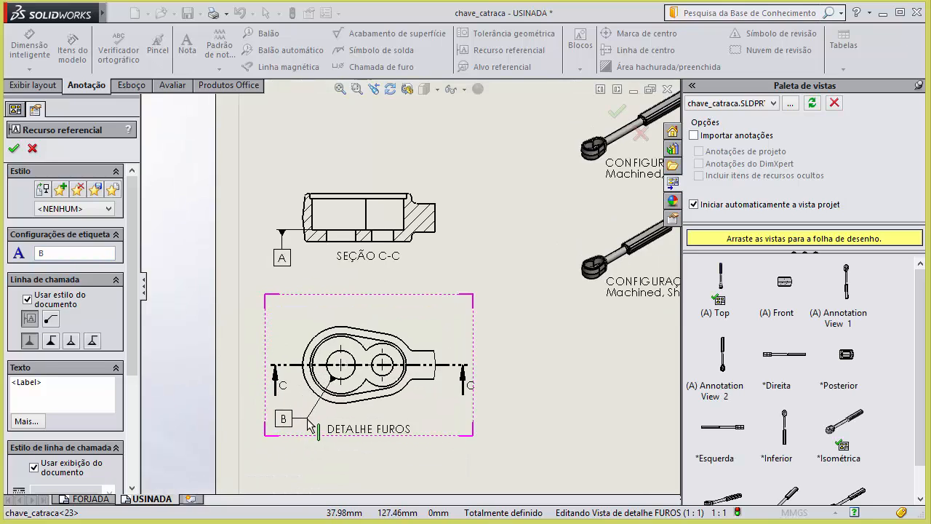
key("z")
left_click(331, 399)
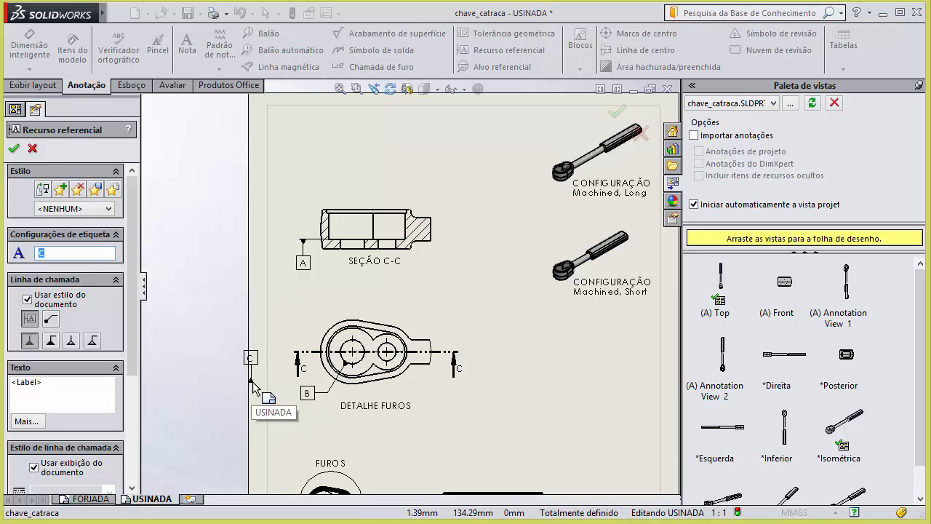
left_click(14, 148)
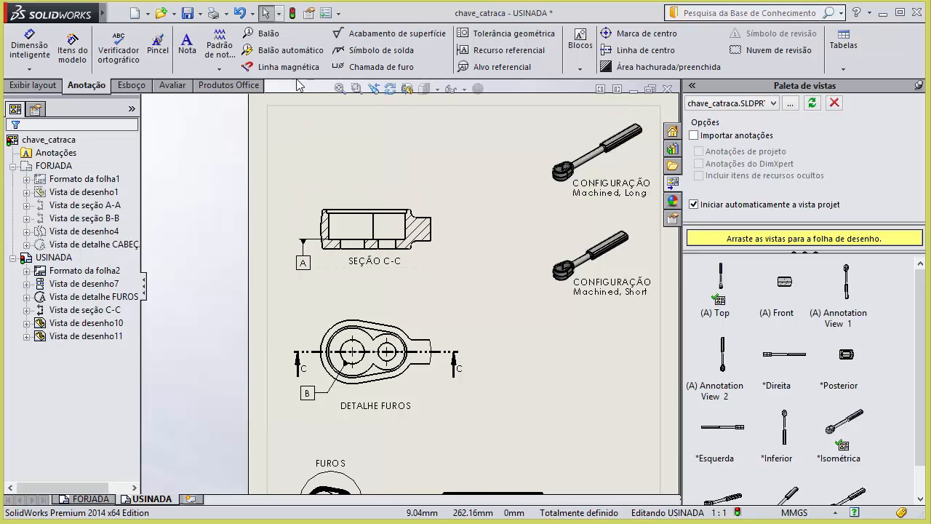
Add a machining-required surface finish symbol to the pocket floor edge in section view C-C.
left_click(371, 42)
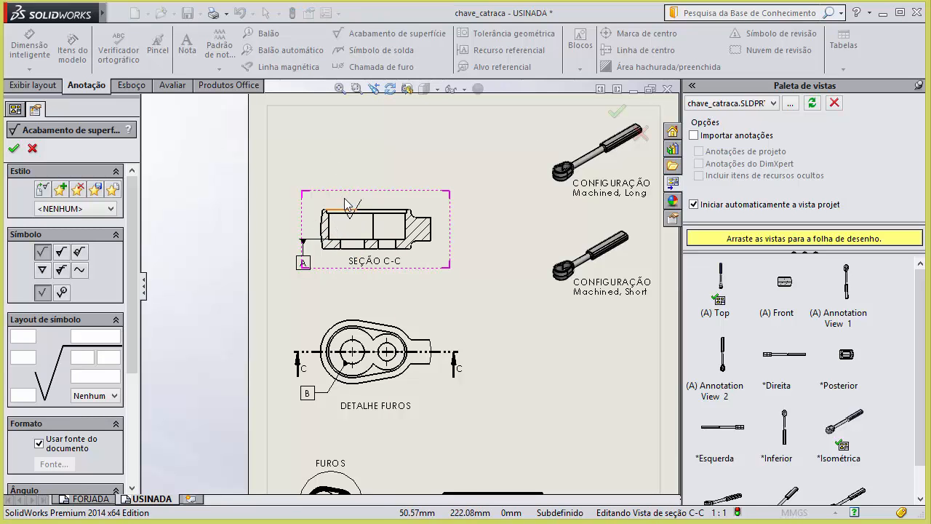
left_click(61, 253)
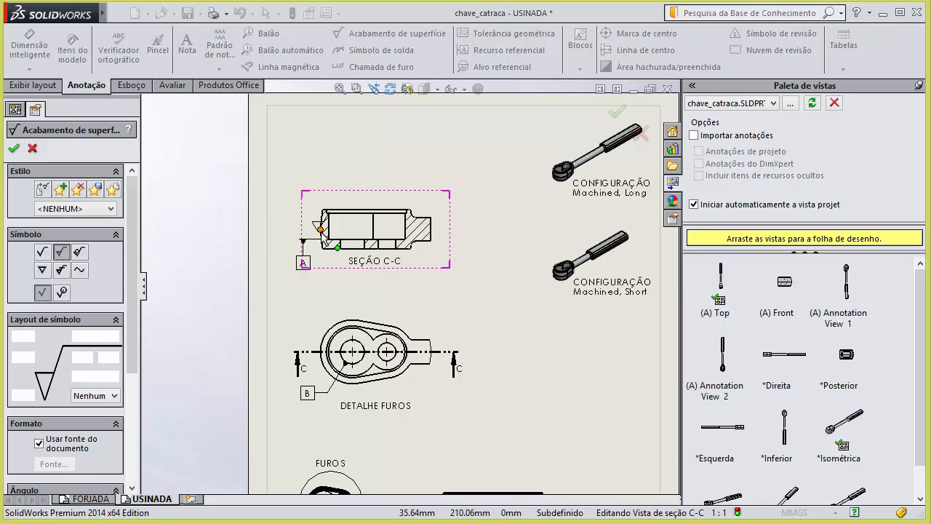
left_click(340, 241)
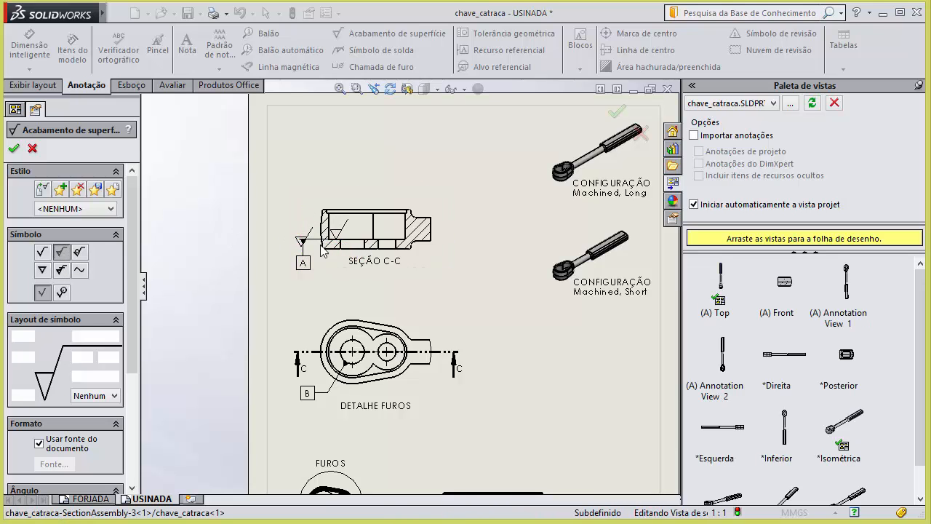
scroll(318, 251, "down", 3)
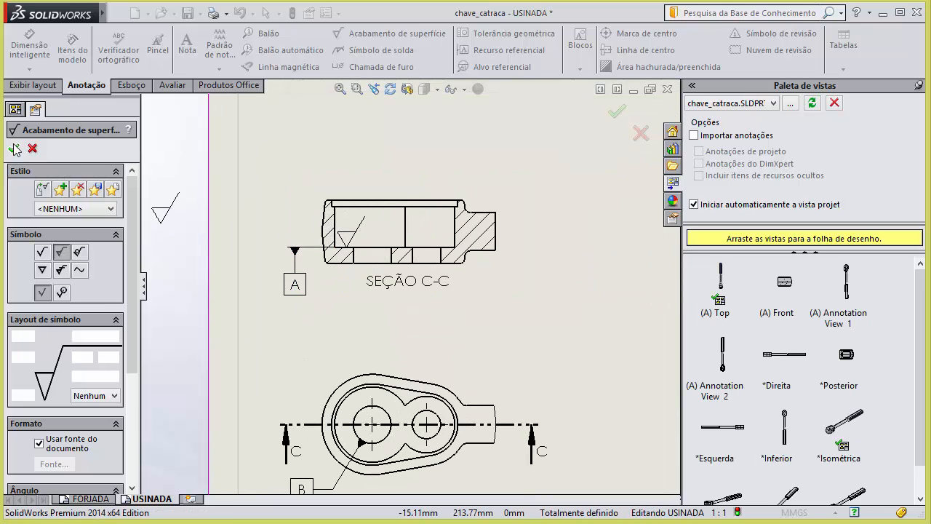
left_click(15, 149)
Move the surface finish symbol outside the part onto the pocket floor's extension line, aligned above datum A.
scroll(371, 240, "down", 2)
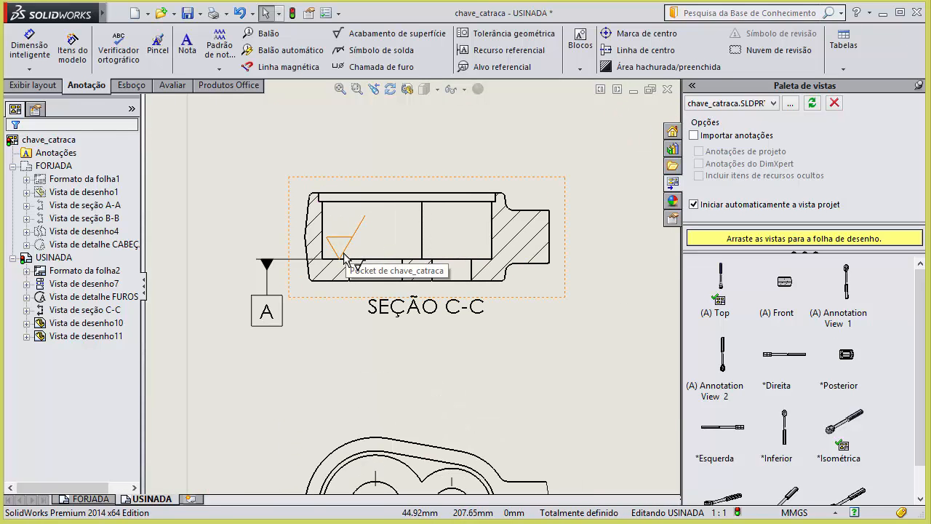
left_click(289, 257)
scroll(303, 273, "up", 2)
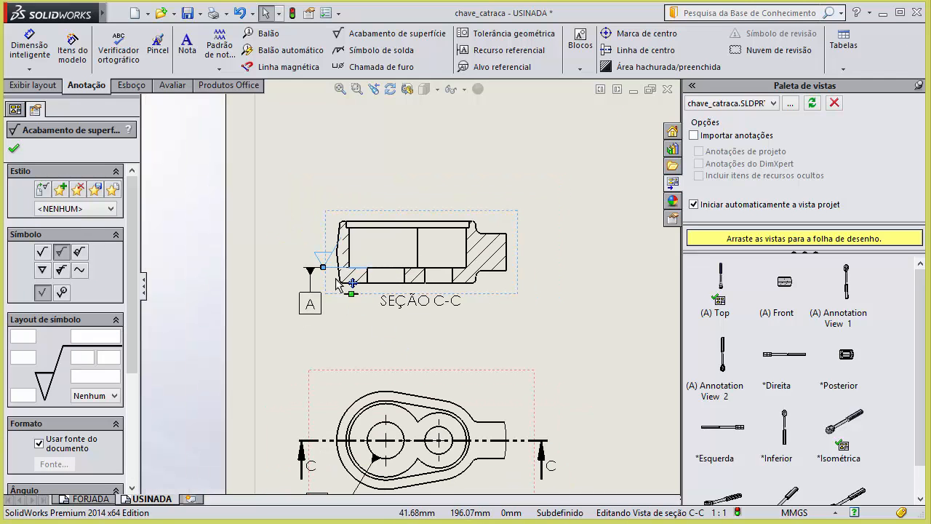
scroll(327, 275, "down", 2)
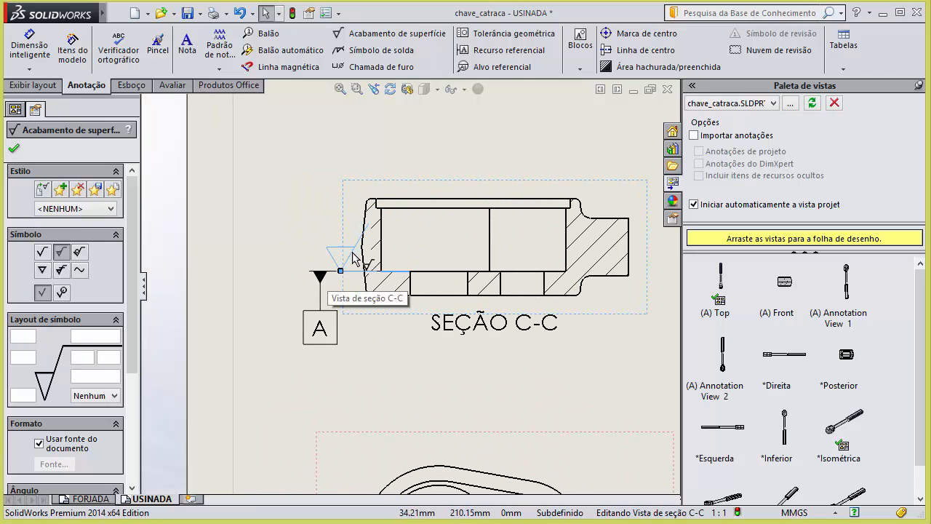
key("z")
scroll(284, 255, "up", 1)
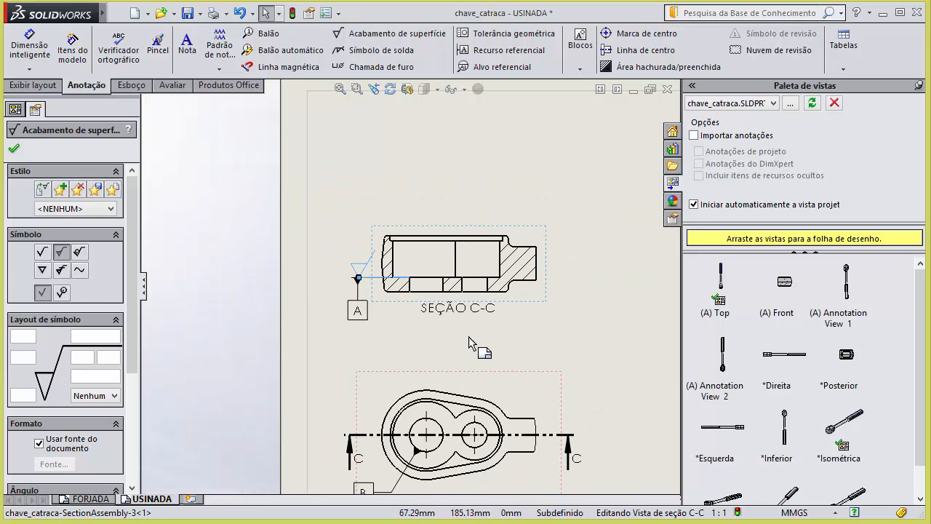
left_click(468, 336)
Dimension the horizontal offset between the pocket wall and the upper recess wall in section C-C, placing the dimension above the view.
scroll(353, 292, "up", 4)
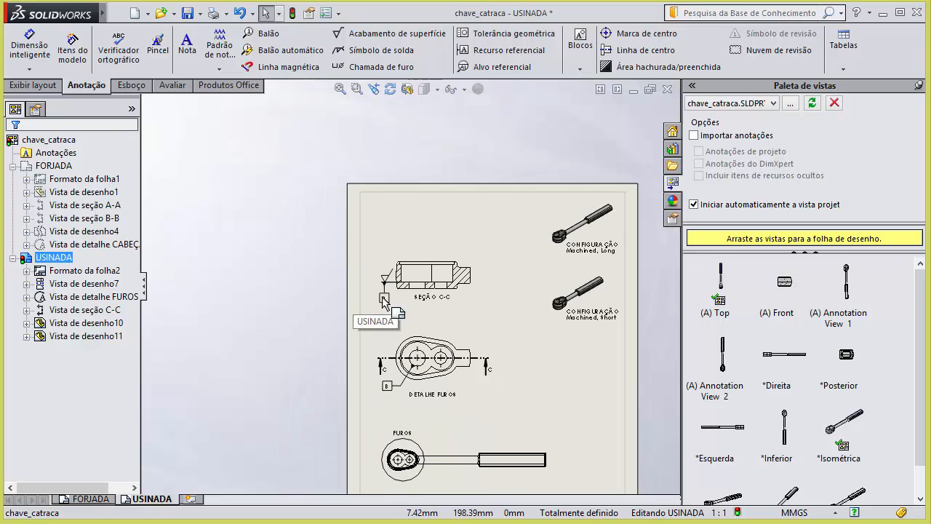
scroll(473, 280, "up", 3)
scroll(456, 305, "down", 2)
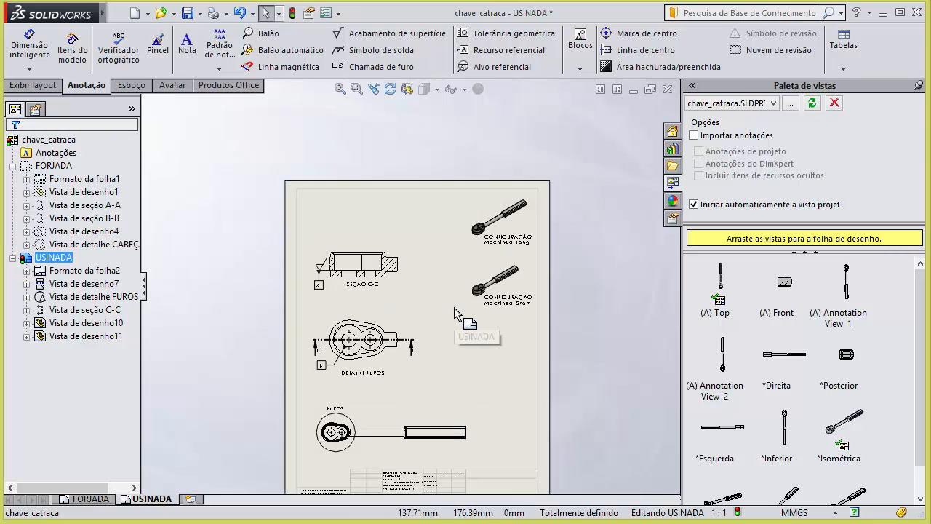
scroll(463, 277, "down", 3)
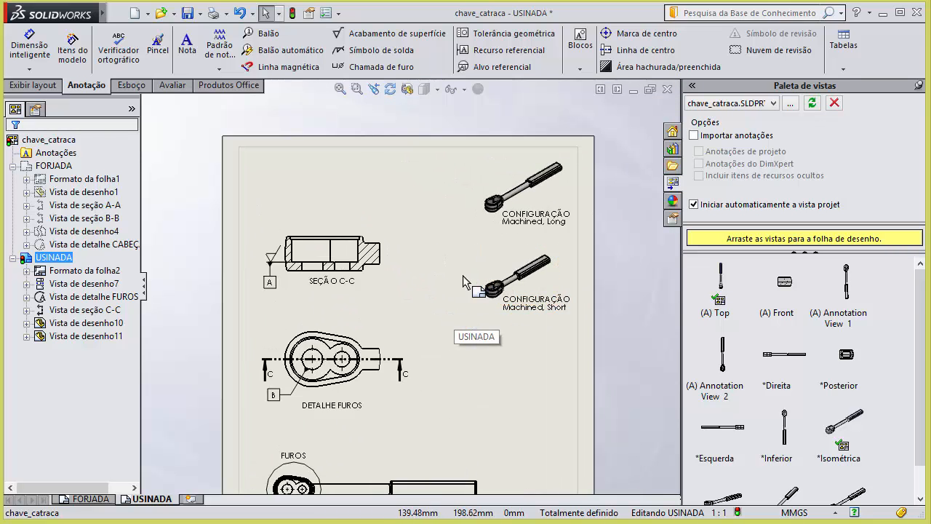
scroll(256, 249, "down", 4)
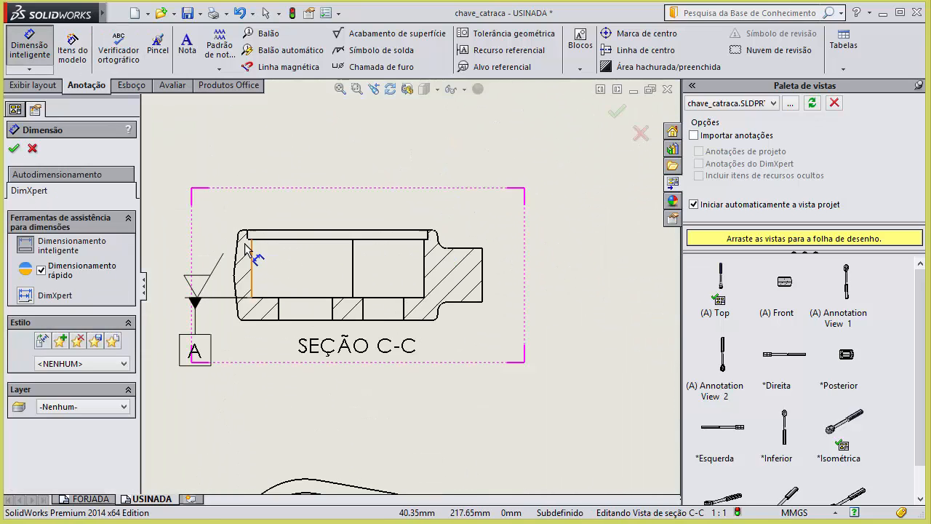
left_click(259, 259)
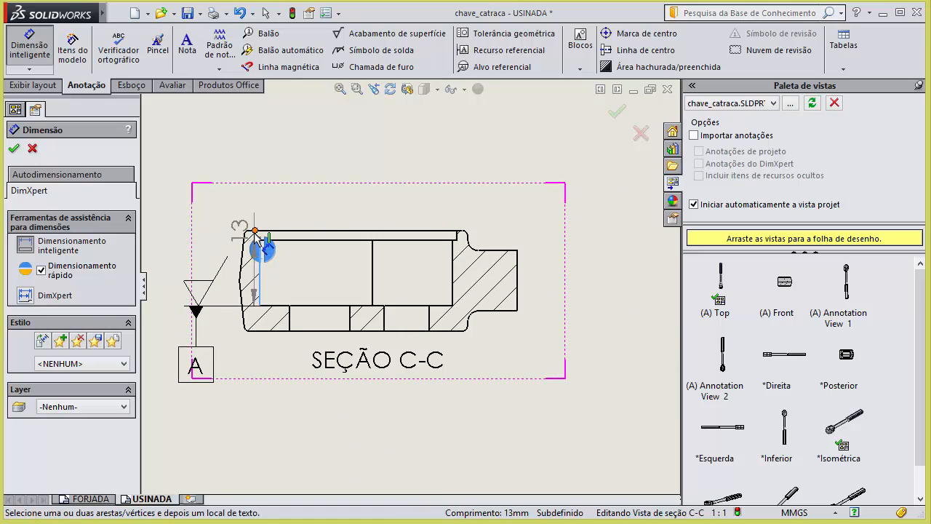
scroll(256, 244, "down", 3)
left_click(314, 259)
scroll(261, 189, "up", 2)
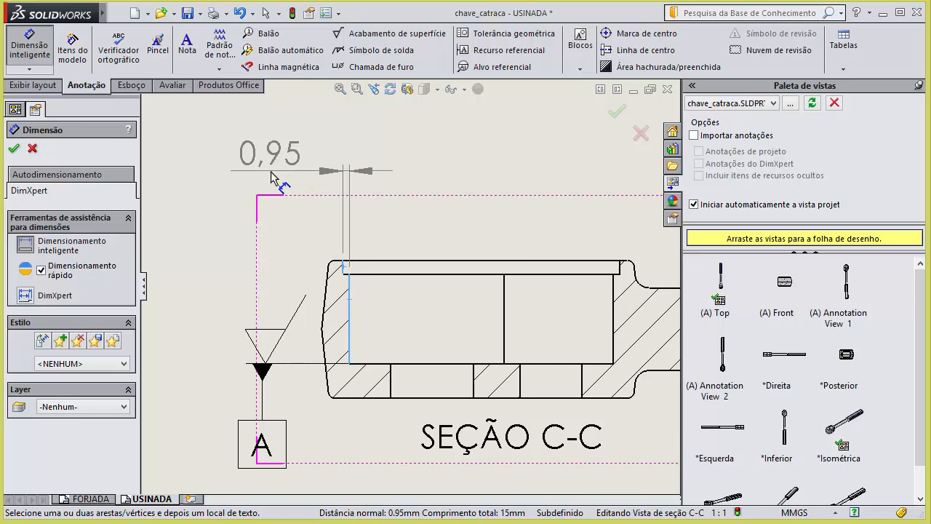
left_click(272, 177)
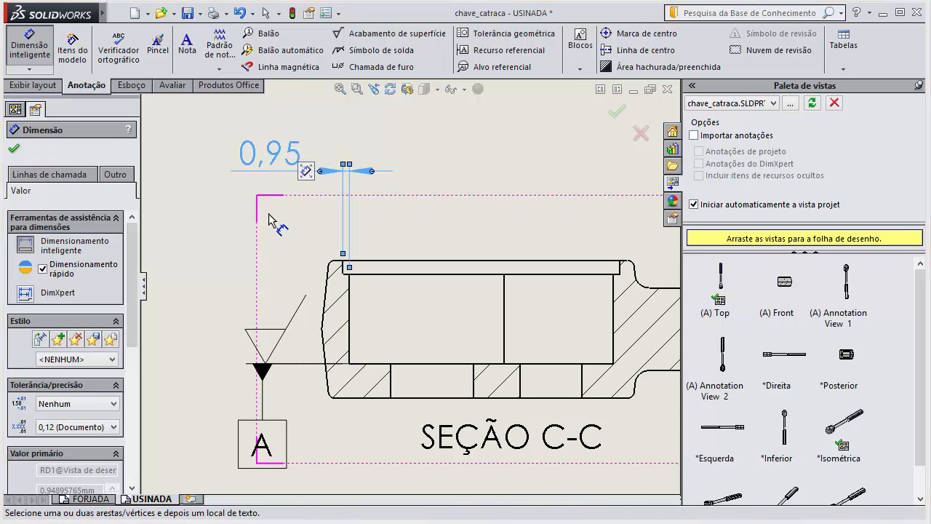
Dimension the pocket depth from ledge to floor and the upper recess depth in section C-C, placing both values above the part.
scroll(408, 286, "up", 2)
scroll(465, 291, "down", 2)
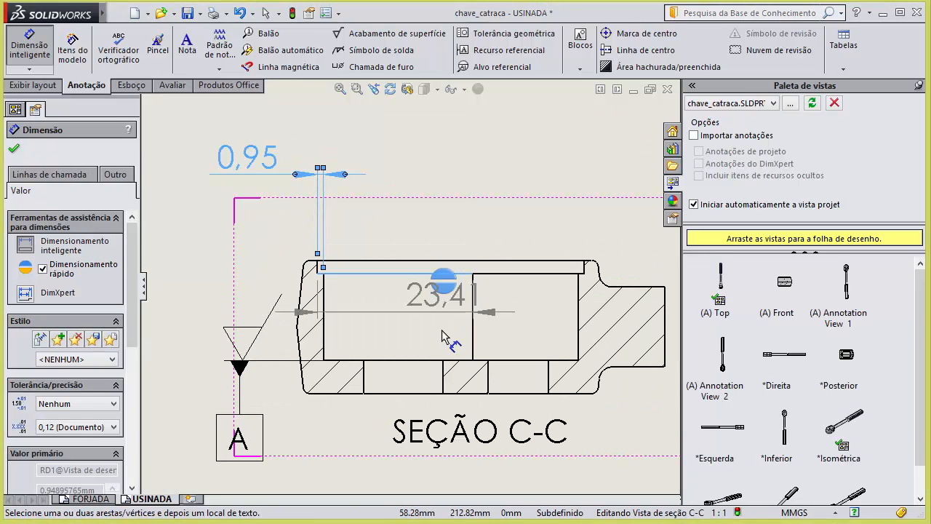
left_click(452, 360)
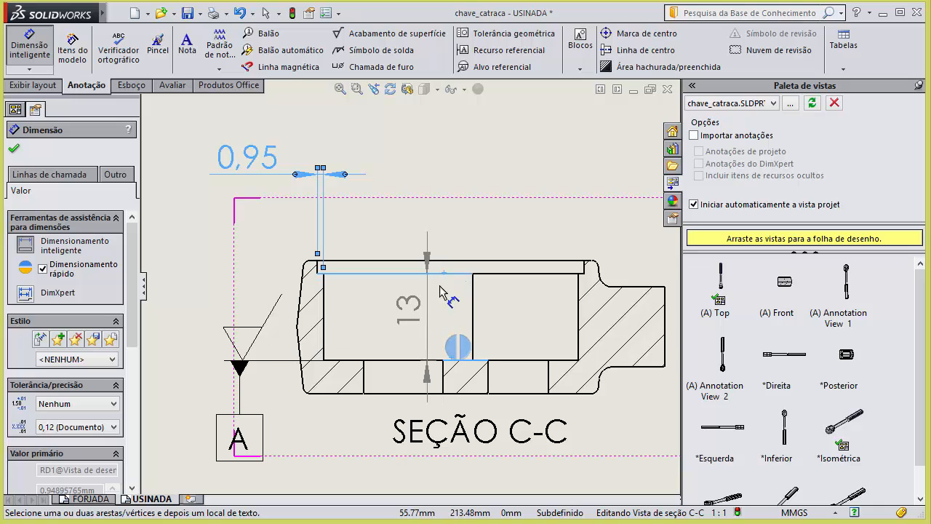
left_click(451, 234)
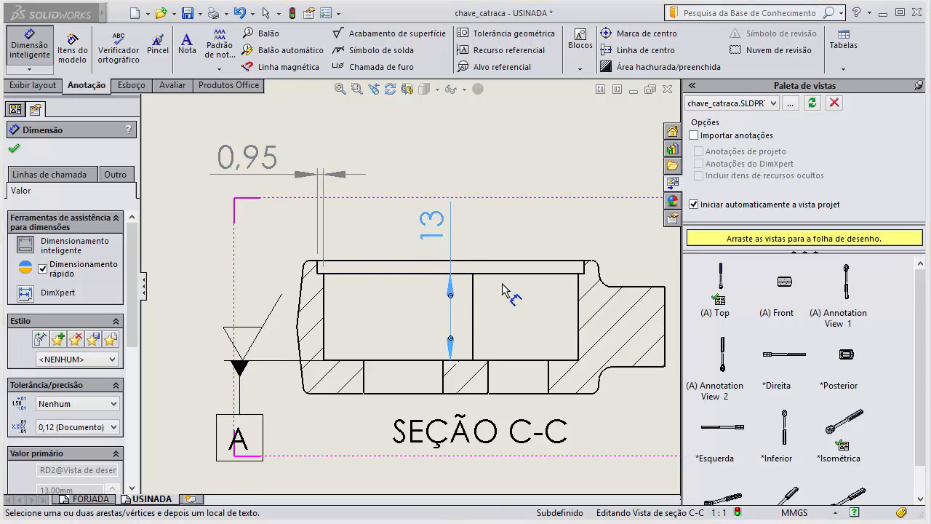
left_click(564, 273)
left_click(557, 261)
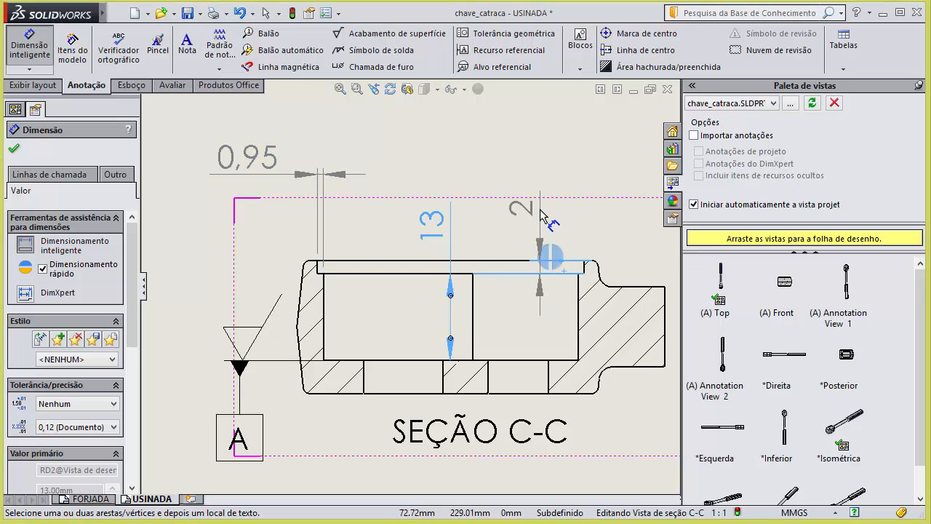
left_click(534, 218)
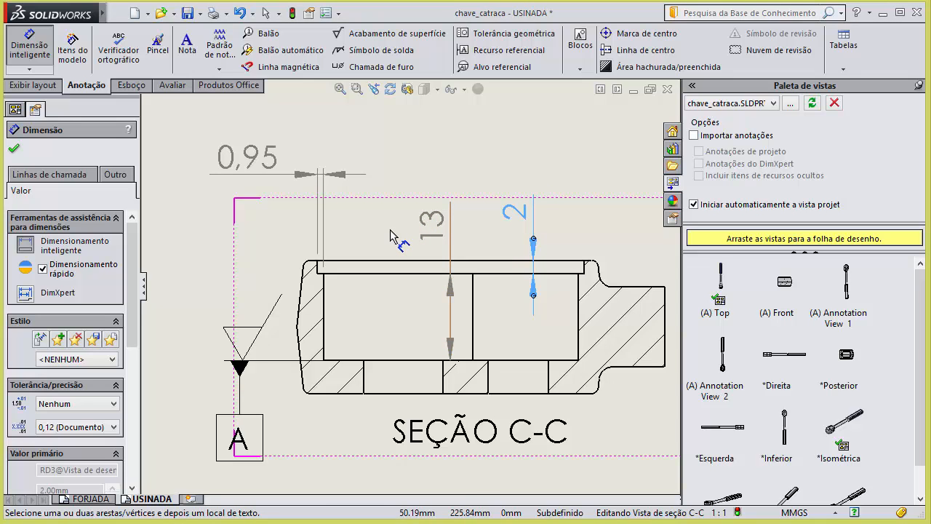
Dimension the diameters of the larger and smaller holes in the DETALHE FUROS view, placing both values above the part.
scroll(392, 230, "up", 3)
scroll(429, 338, "up", 4)
scroll(441, 389, "down", 2)
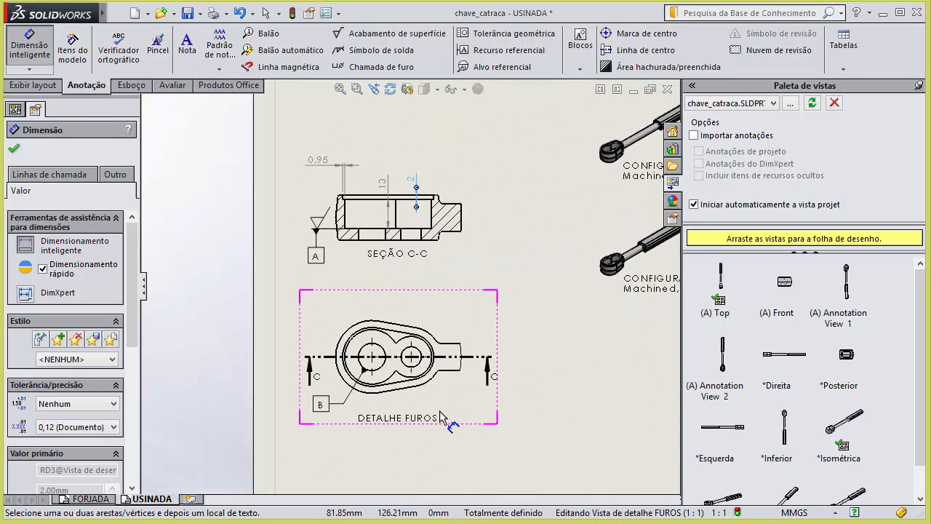
scroll(437, 421, "down", 1)
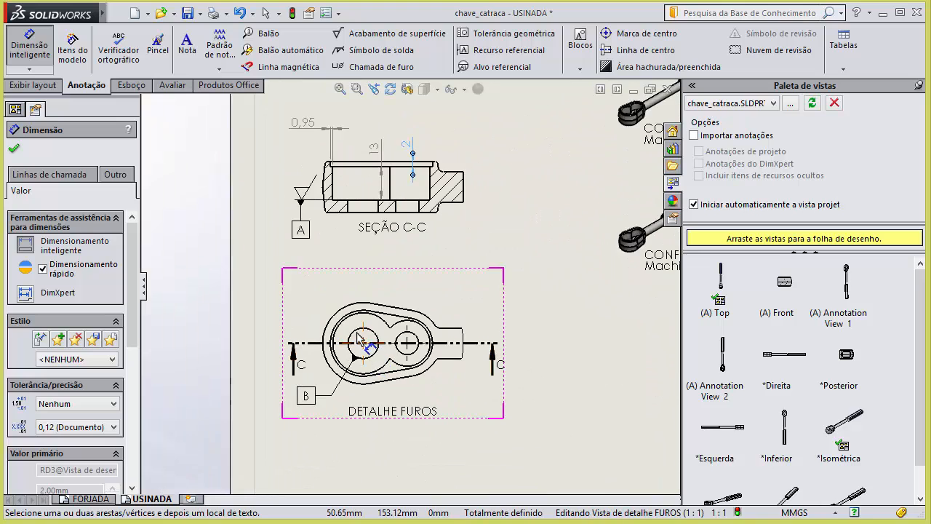
left_click(359, 339)
left_click(308, 281)
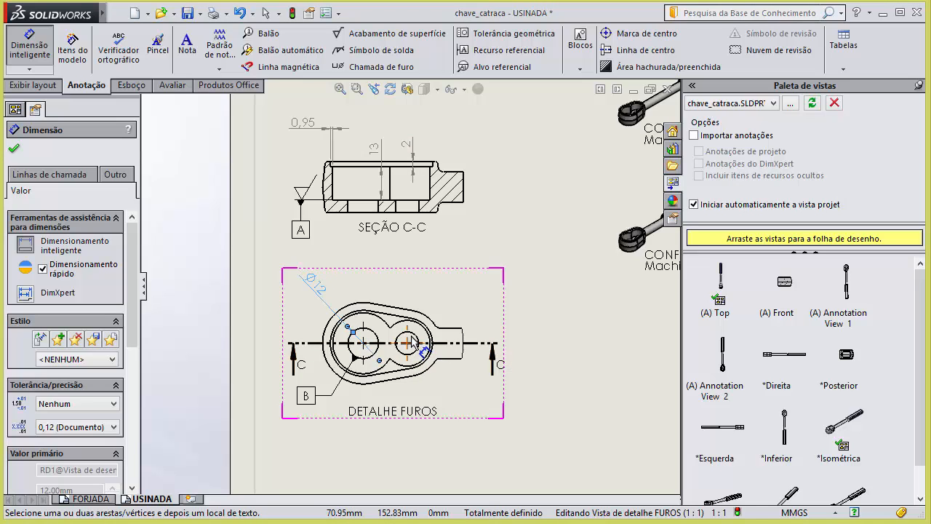
left_click(425, 347)
left_click(443, 289)
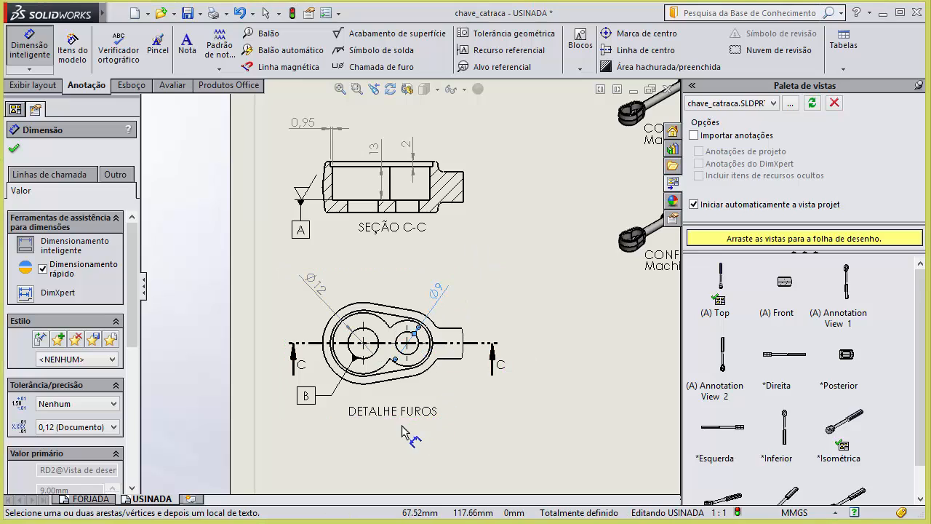
Dimension the radii of the larger and smaller pocket arcs in the DETALHE FUROS view, placing both values outside the part.
scroll(375, 407, "down", 2)
left_click(393, 348)
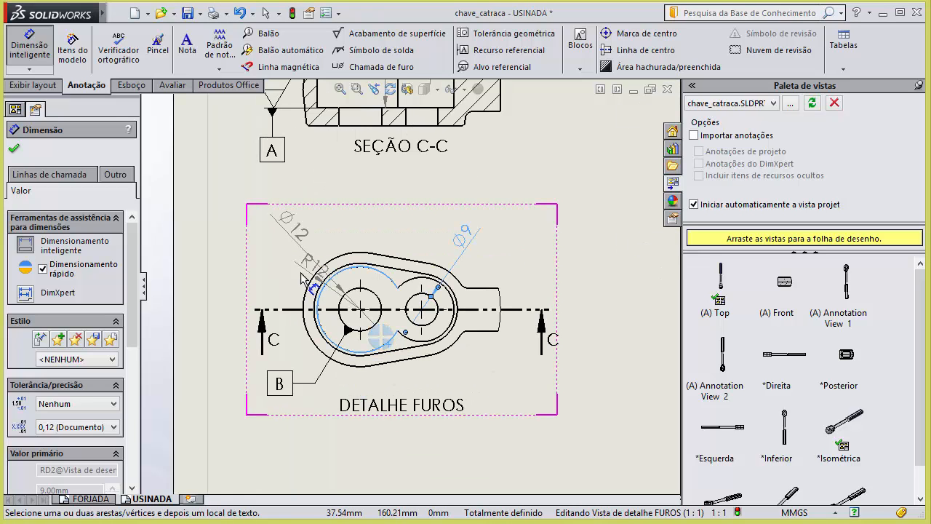
left_click(257, 274)
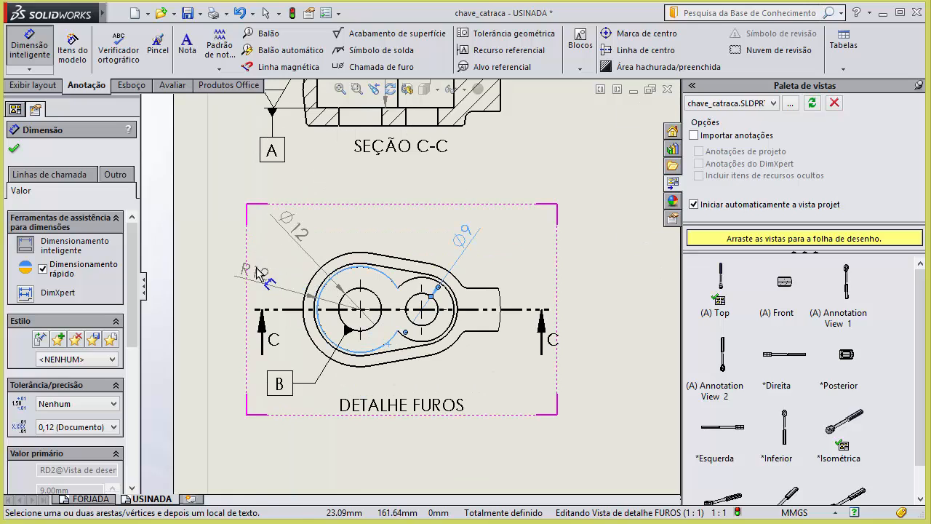
left_click(421, 341)
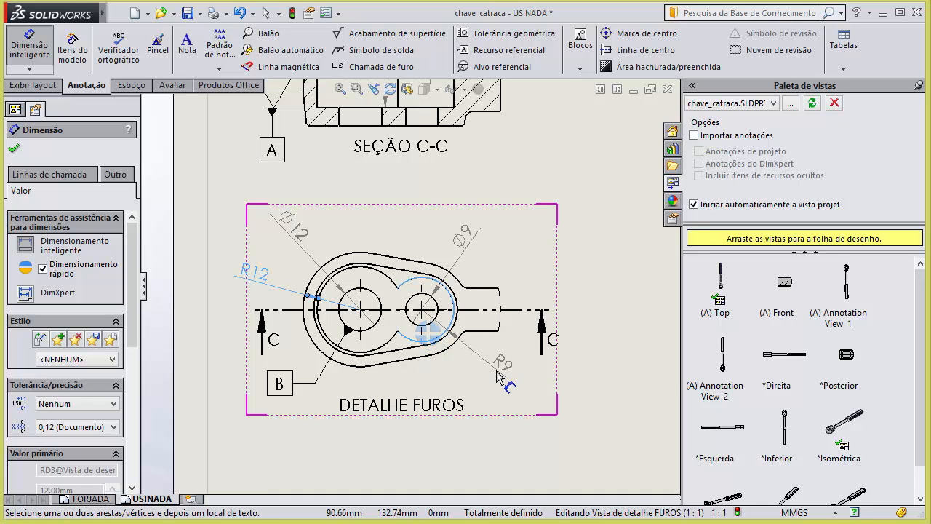
left_click(488, 373)
scroll(483, 389, "down", 3)
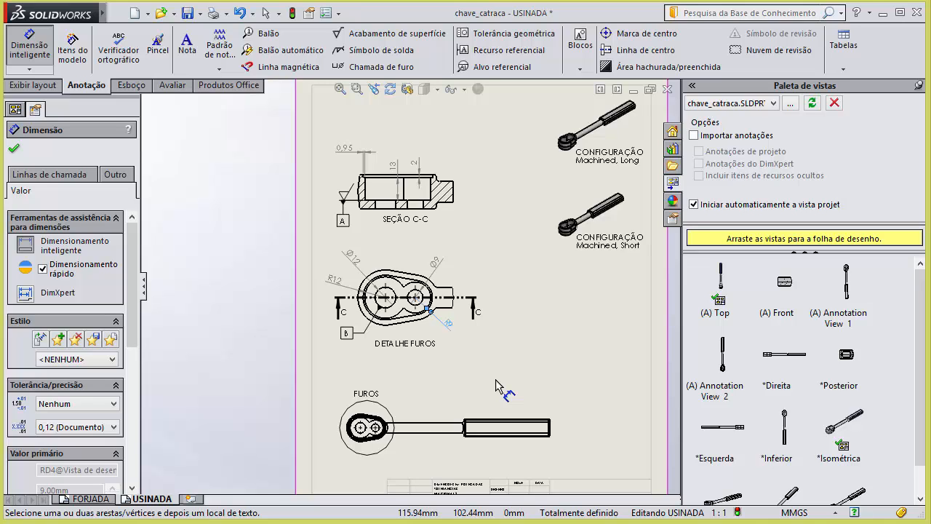
scroll(404, 343, "down", 2)
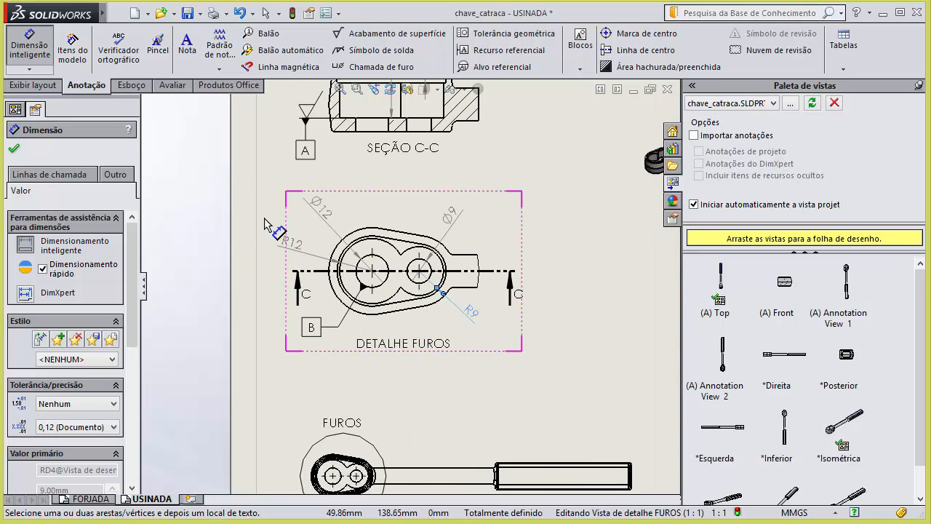
Change the larger pocket arc's radius dimension in the DETALHE FUROS view to a diameter display.
key("Escape")
scroll(378, 349, "down", 2)
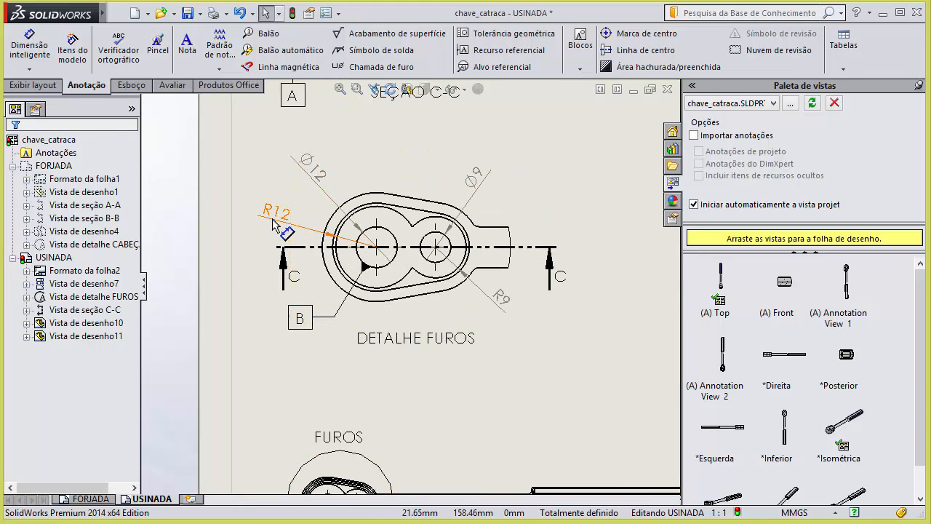
left_click(281, 220)
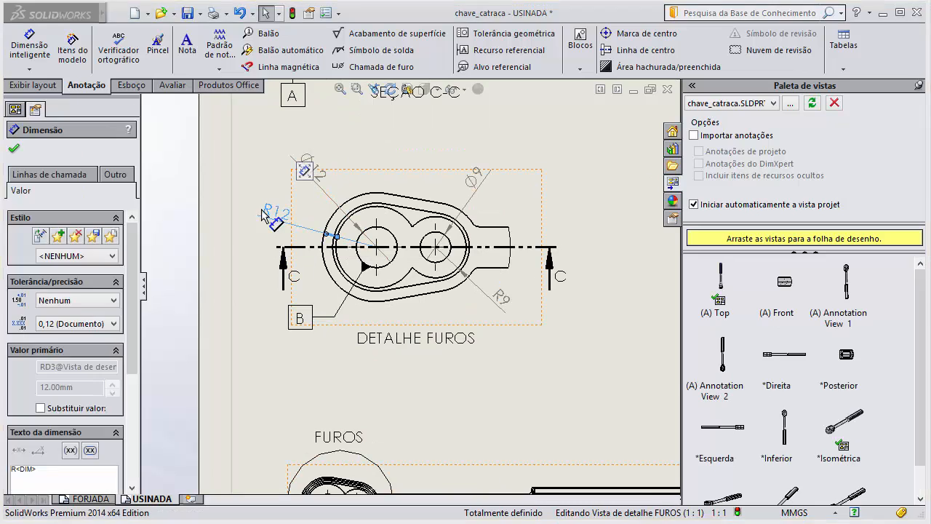
left_click(62, 178)
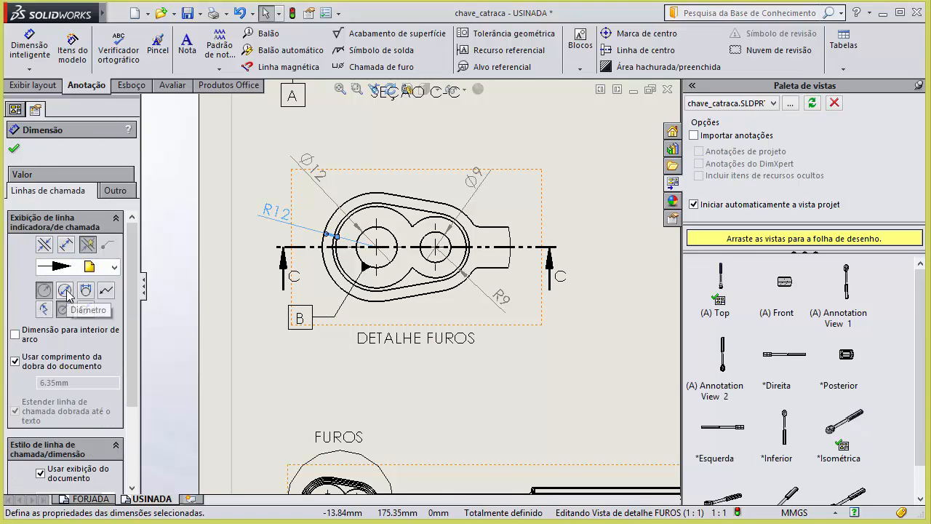
left_click(65, 290)
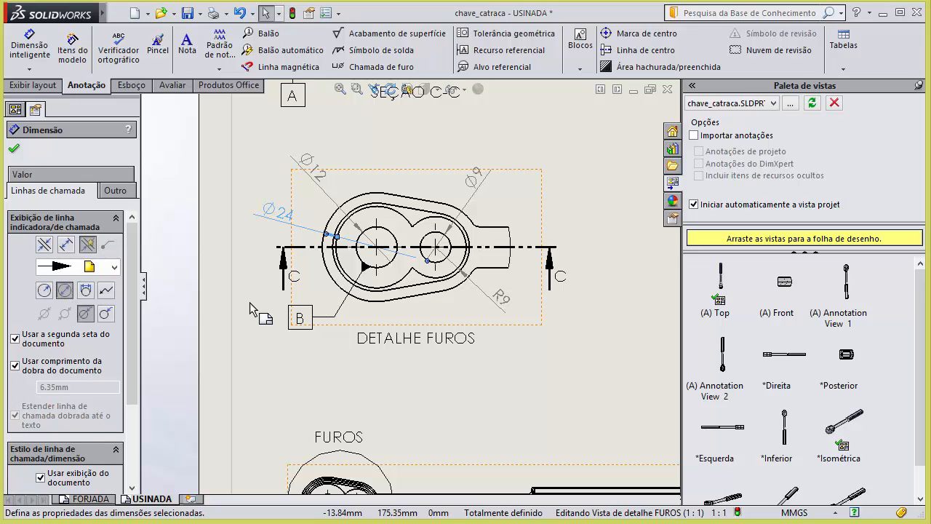
key("Escape")
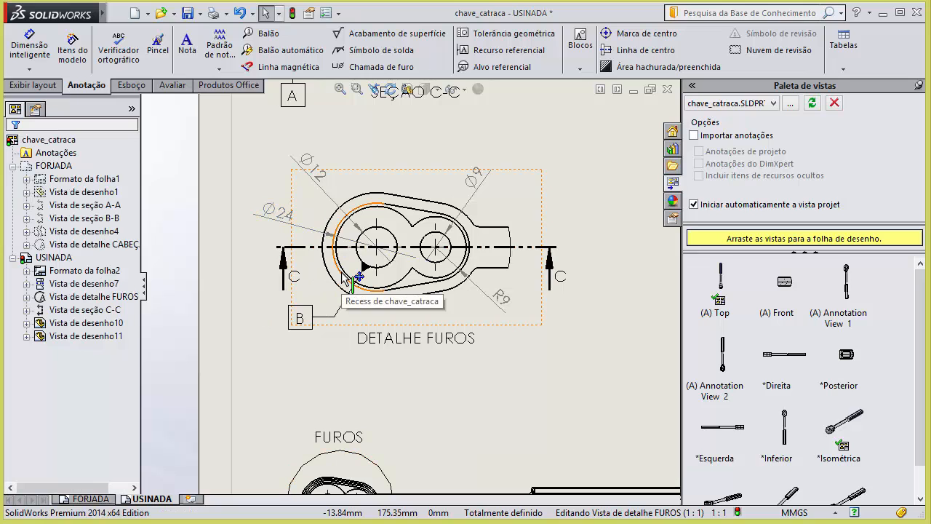
Apply a Limite tolerance of +0.1 mm and -0.2 mm to the horizontal offset dimension above section C-C.
scroll(357, 276, "up", 5)
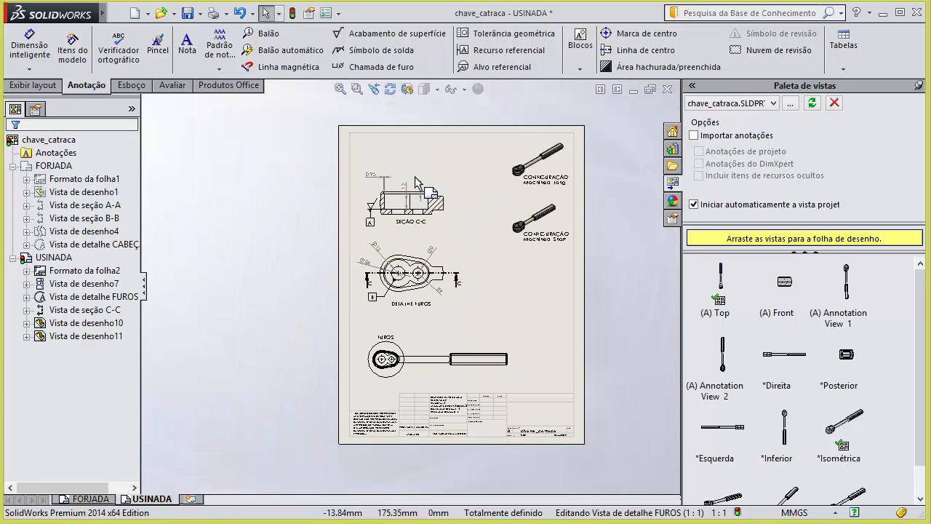
scroll(415, 216, "down", 5)
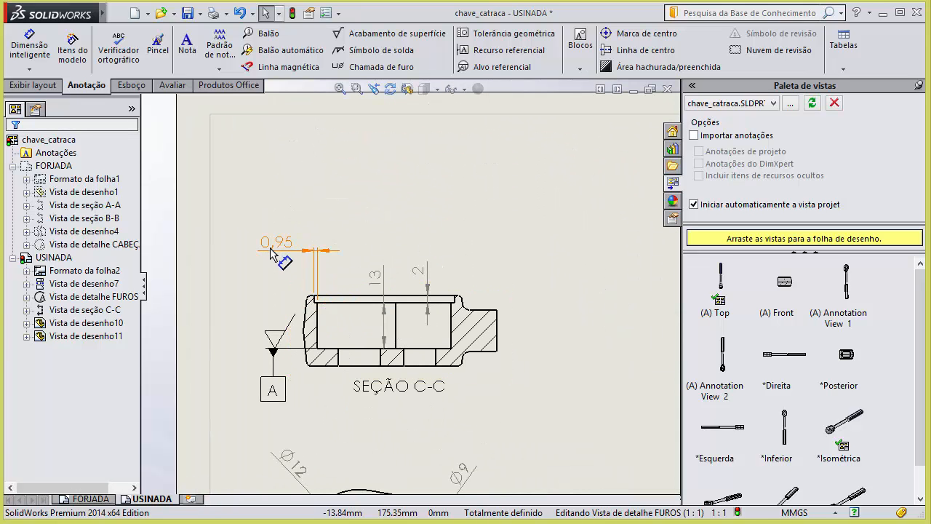
scroll(270, 251, "down", 2)
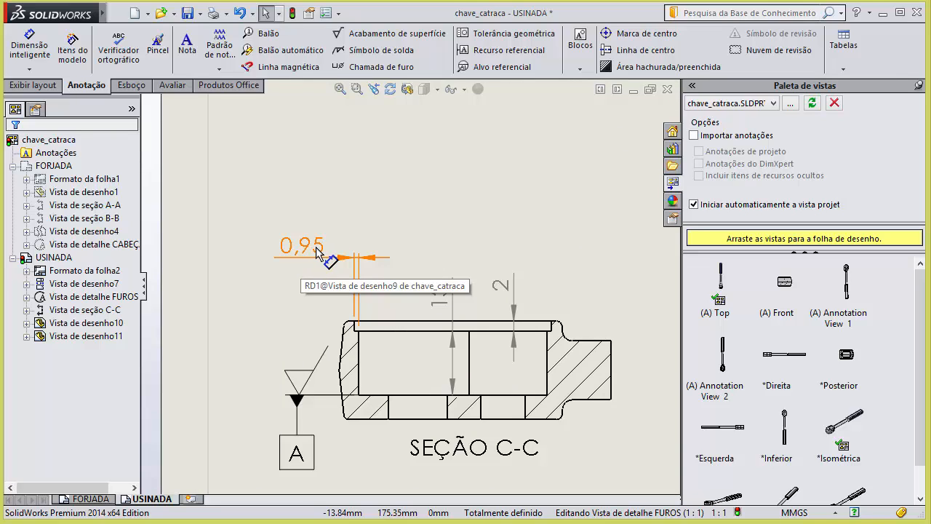
left_click(320, 251)
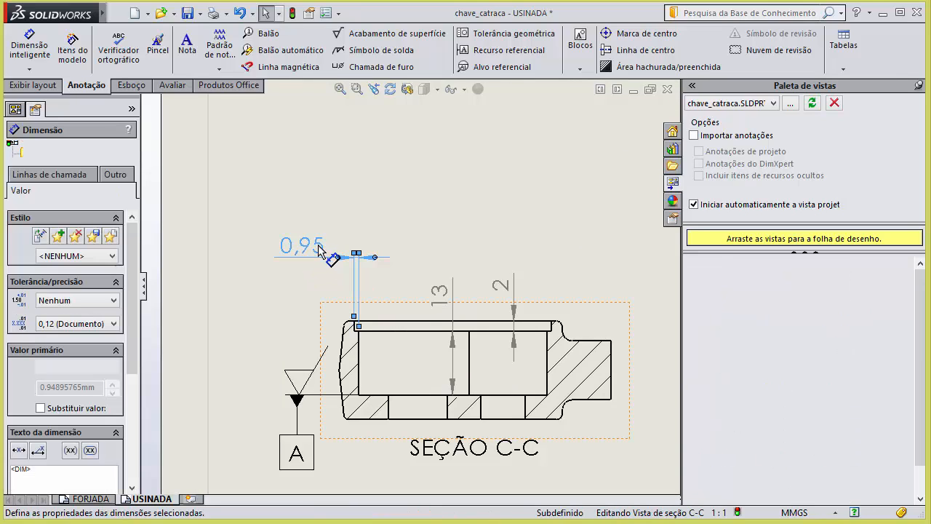
left_click(88, 302)
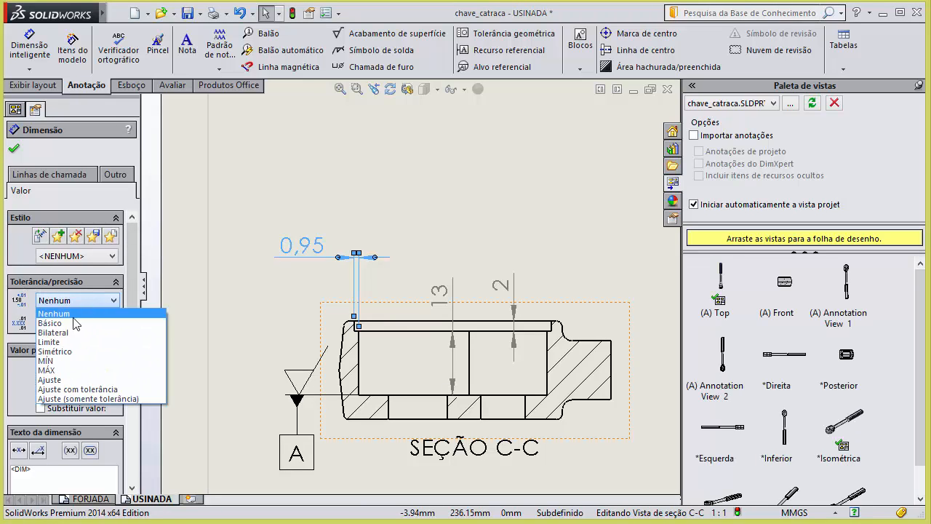
left_click(62, 339)
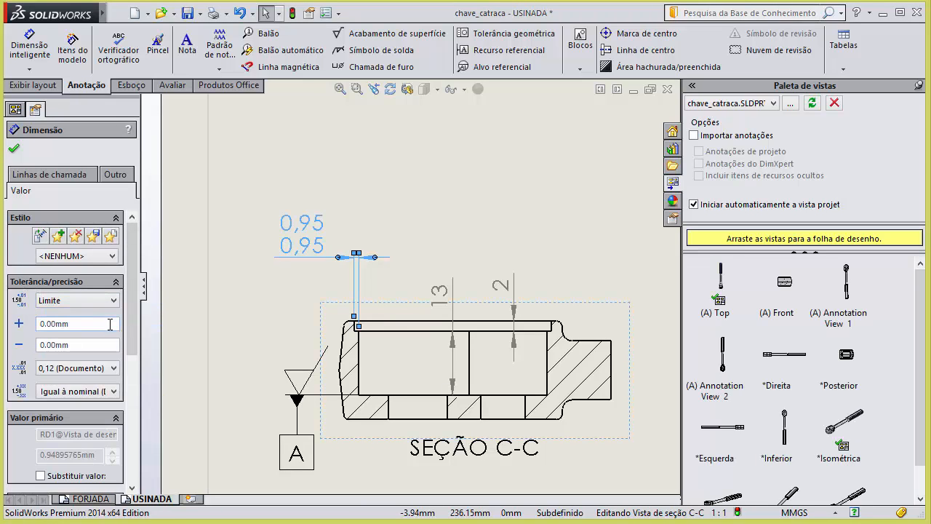
left_click(54, 325)
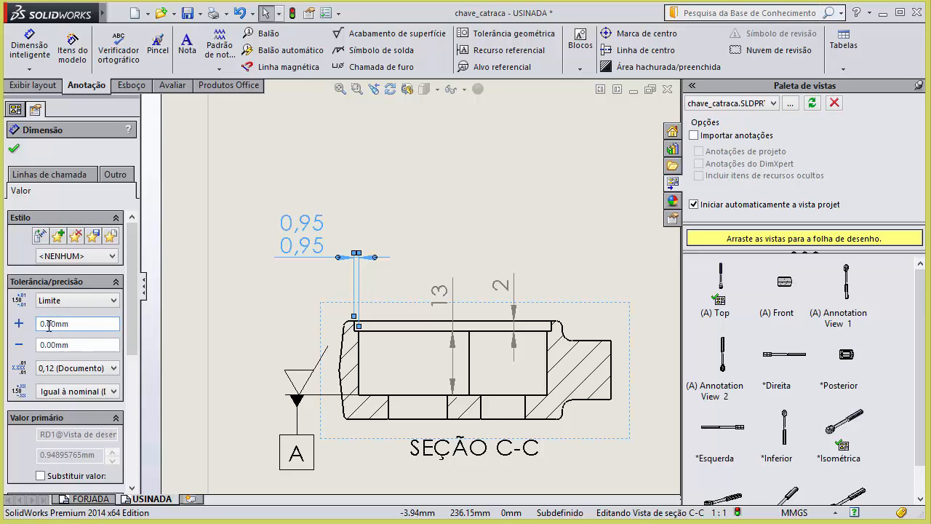
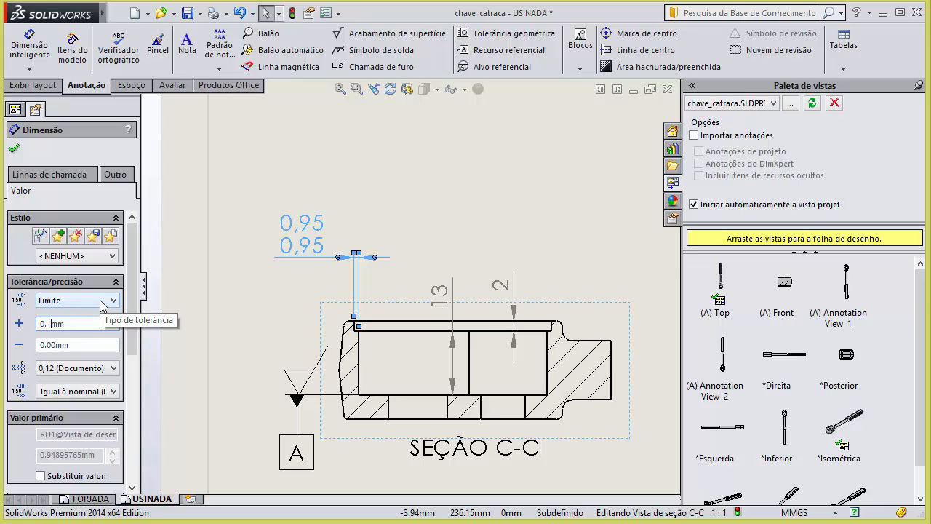
left_click(50, 345)
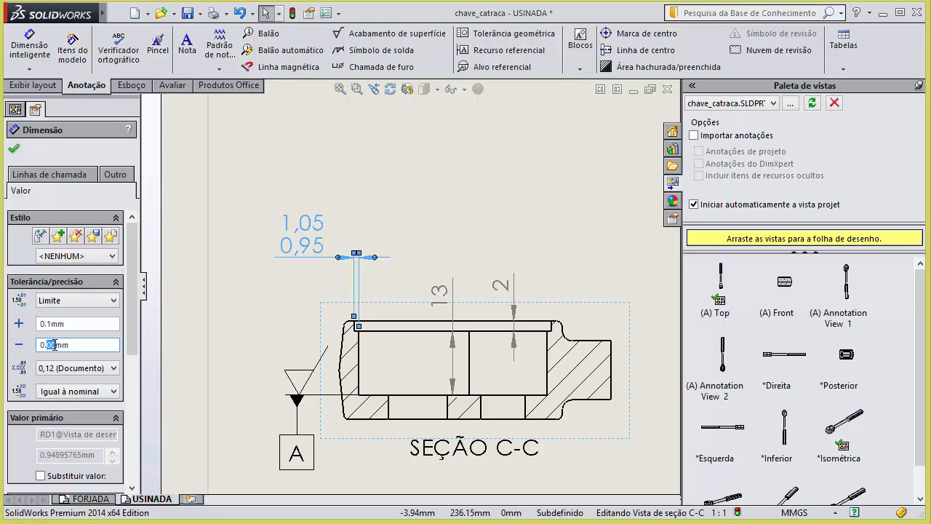
type("2")
Try the Básico tolerance type on the horizontal offset dimension and return it to Limite.
left_click(105, 300)
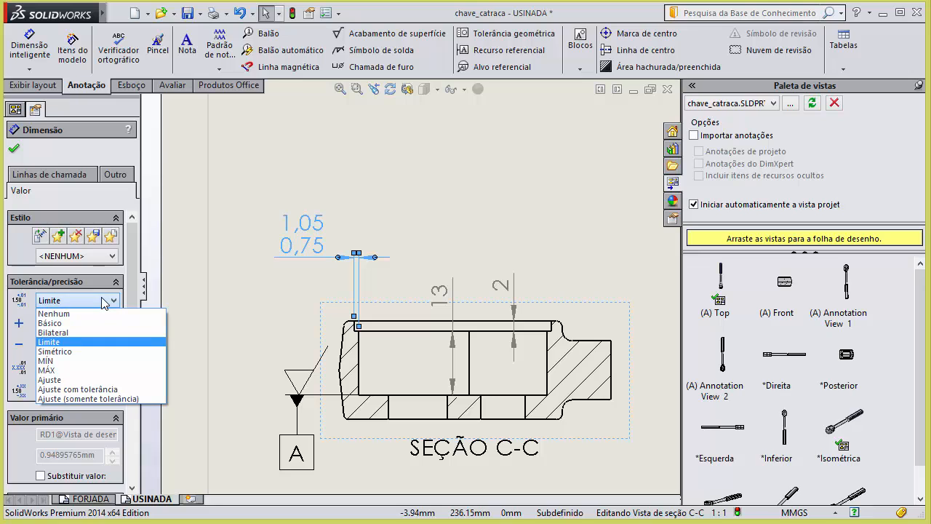
left_click(78, 332)
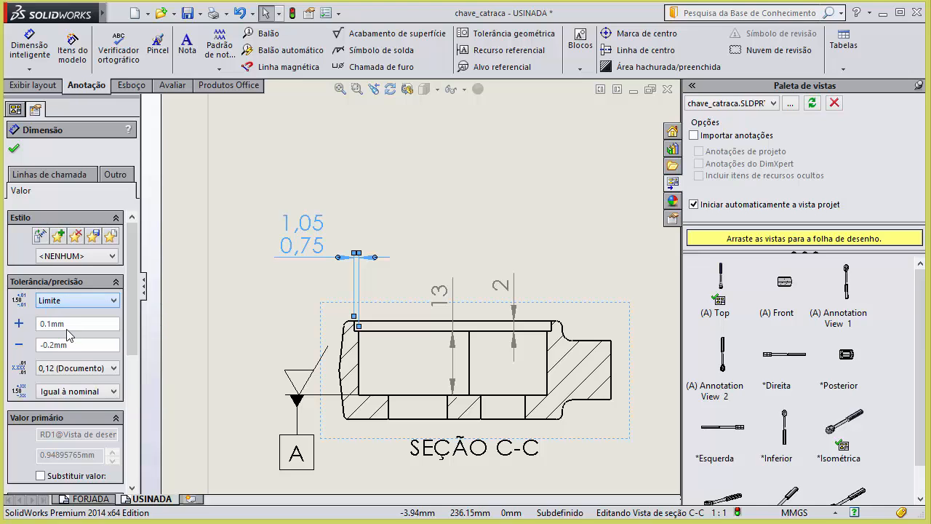
left_click(84, 300)
left_click(86, 311)
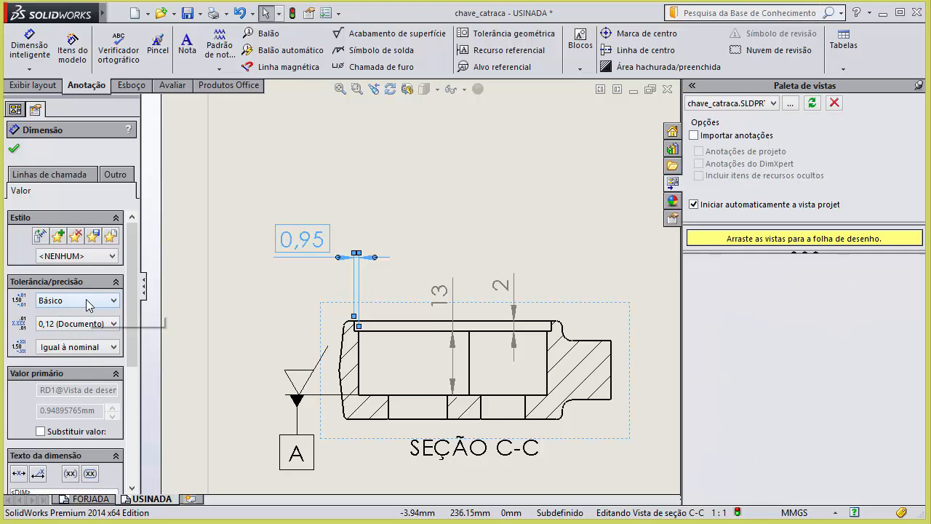
left_click(86, 302)
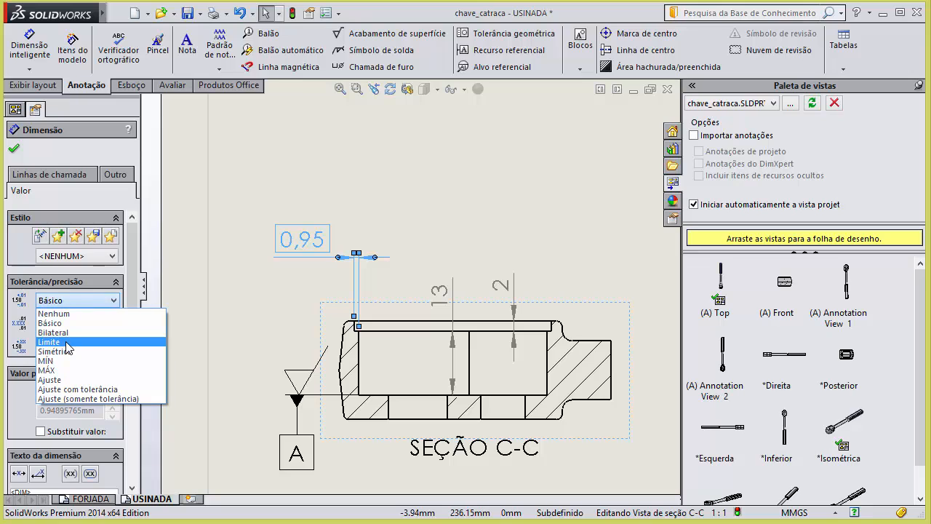
left_click(66, 343)
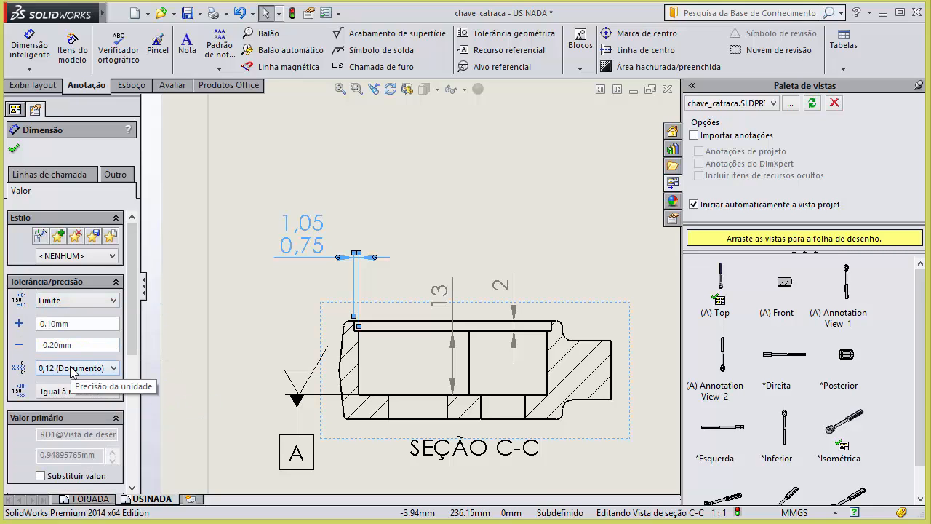
Set the horizontal offset dimension's unit precision to one decimal place (0,1), keeping the tolerance precision at Igual à nominal.
left_click(73, 369)
left_click(62, 388)
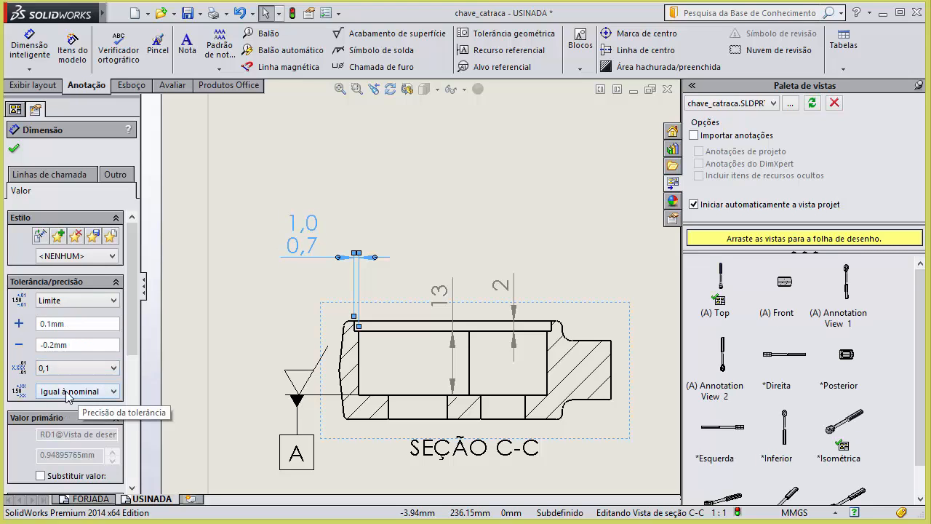
left_click(69, 392)
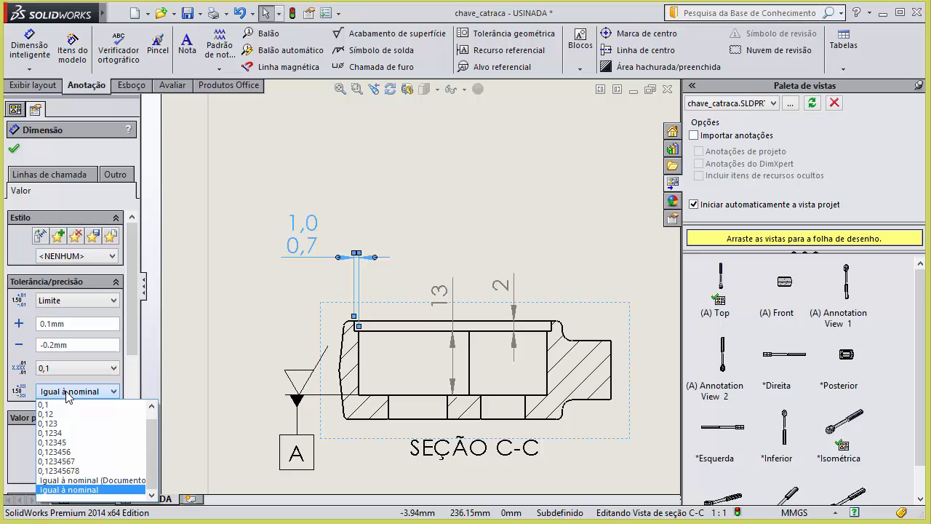
left_click(67, 393)
left_click(13, 149)
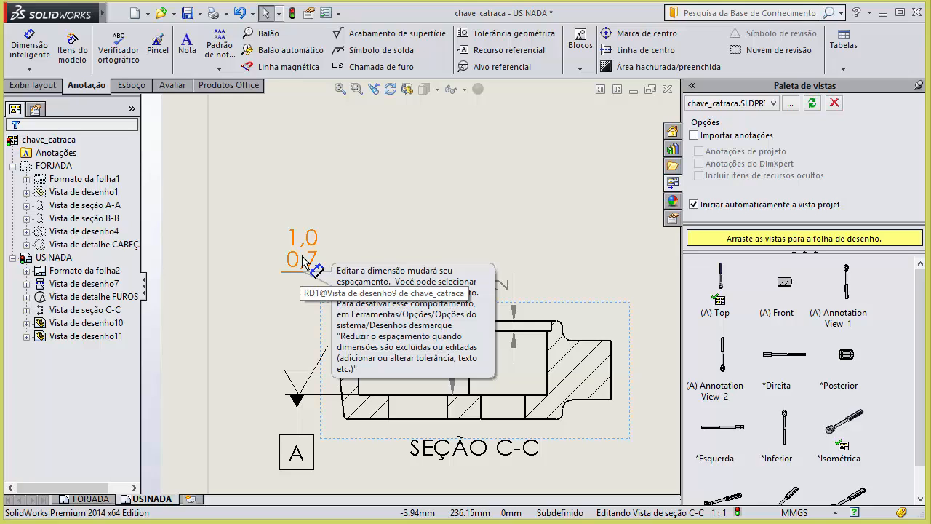
scroll(411, 286, "up", 2)
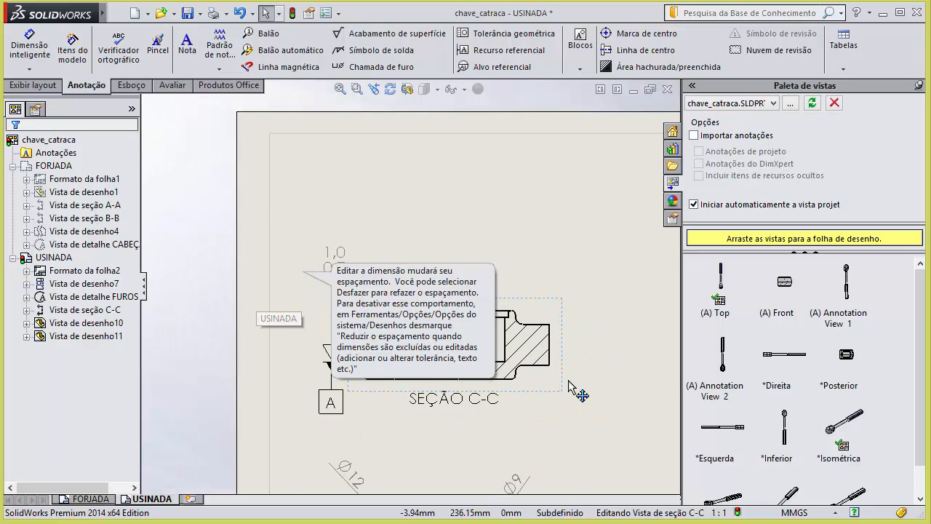
scroll(575, 391, "down", 2)
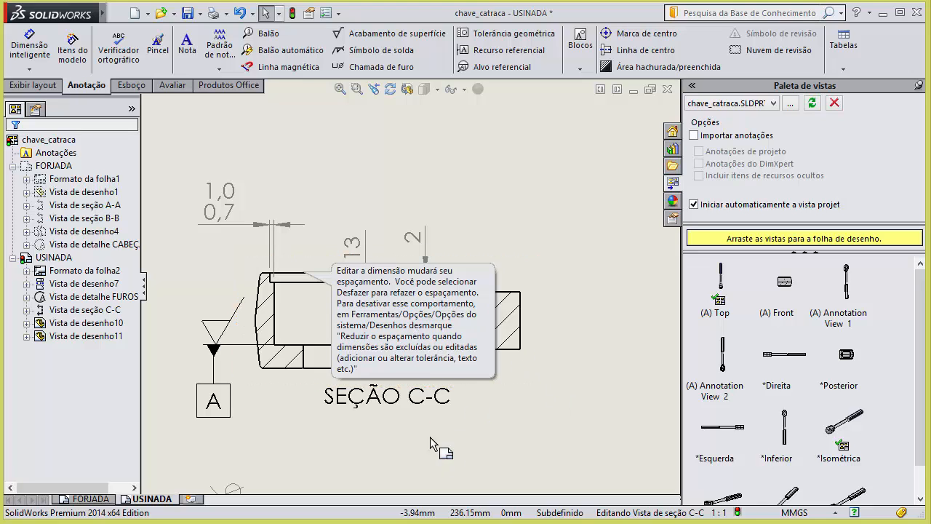
left_click(491, 417)
Start a geometric tolerance frame with the position symbol, a diameter sign and a first tolerance of 0.10.
scroll(553, 417, "up", 2)
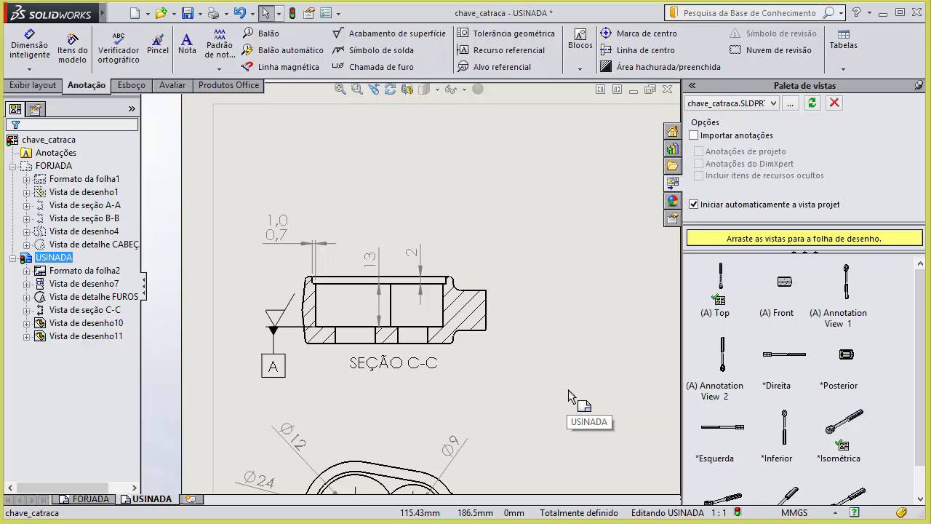
scroll(579, 350, "up", 5)
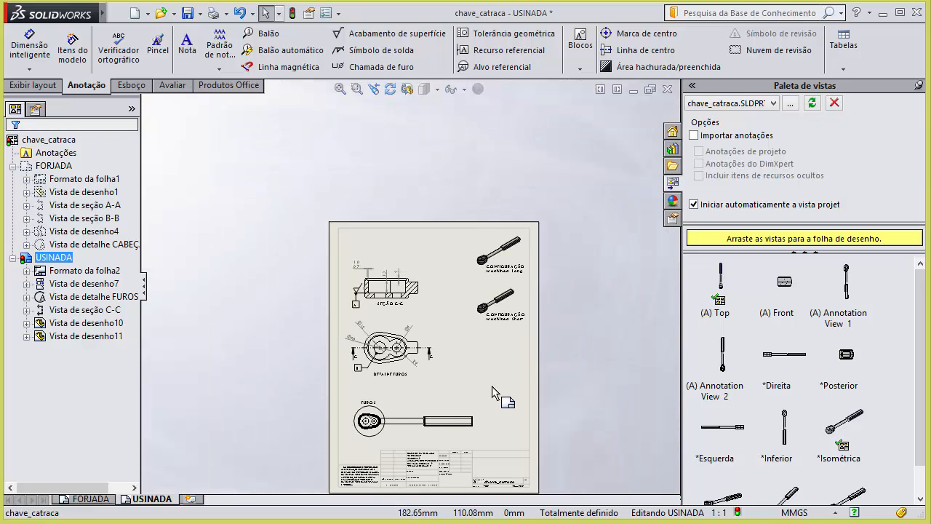
scroll(480, 385, "down", 1)
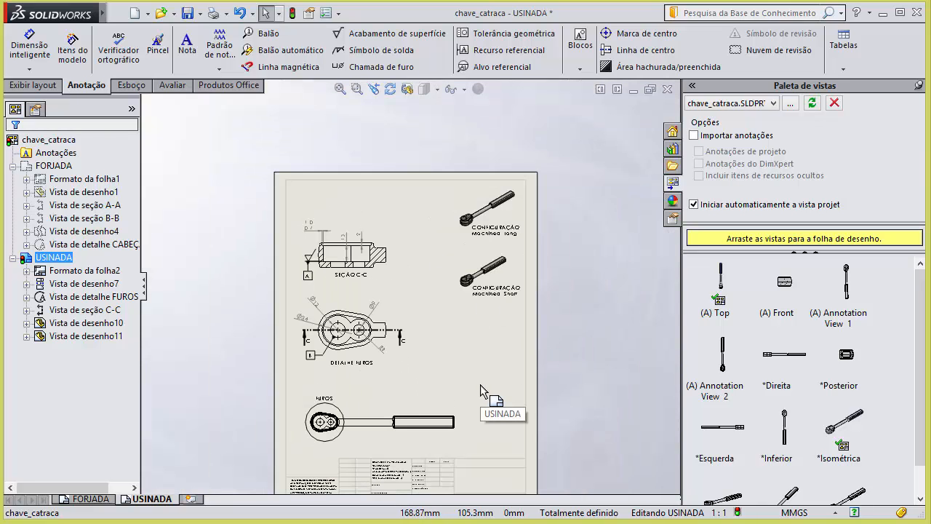
left_click(506, 36)
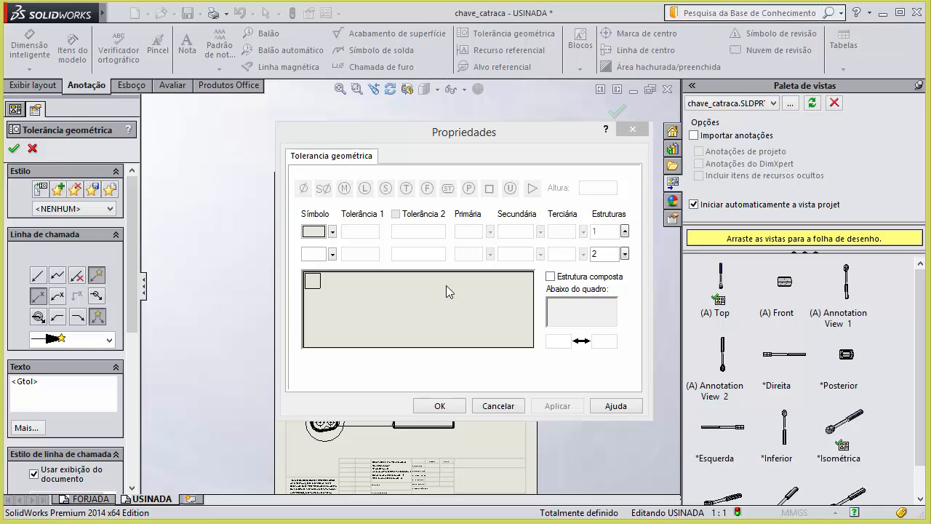
left_click(333, 232)
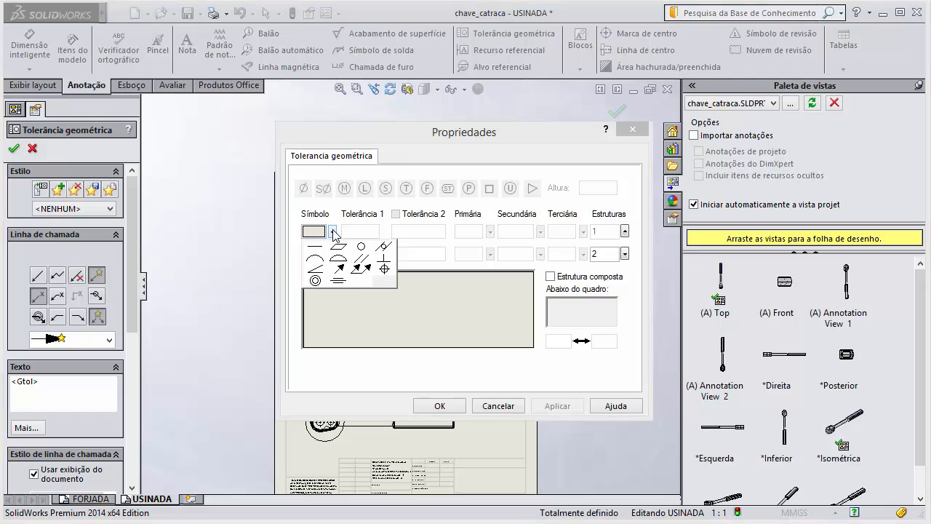
left_click(388, 272)
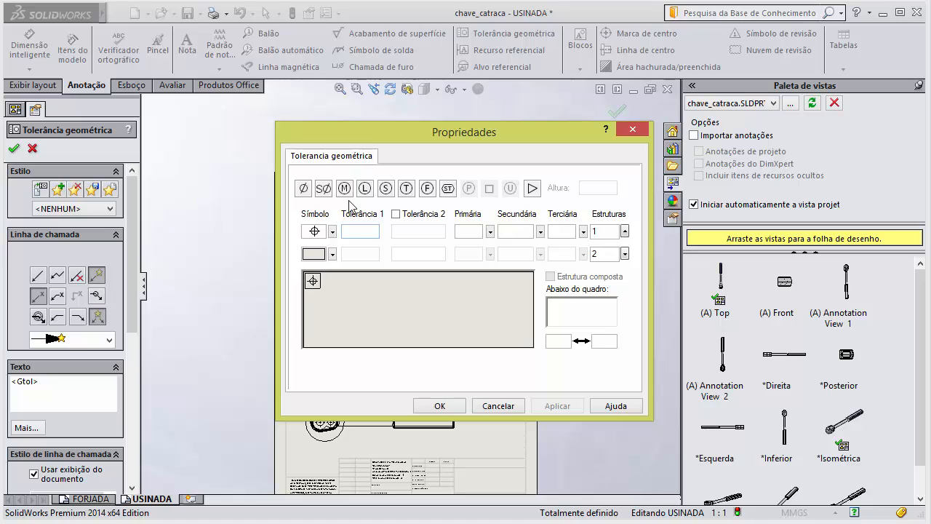
left_click(303, 188)
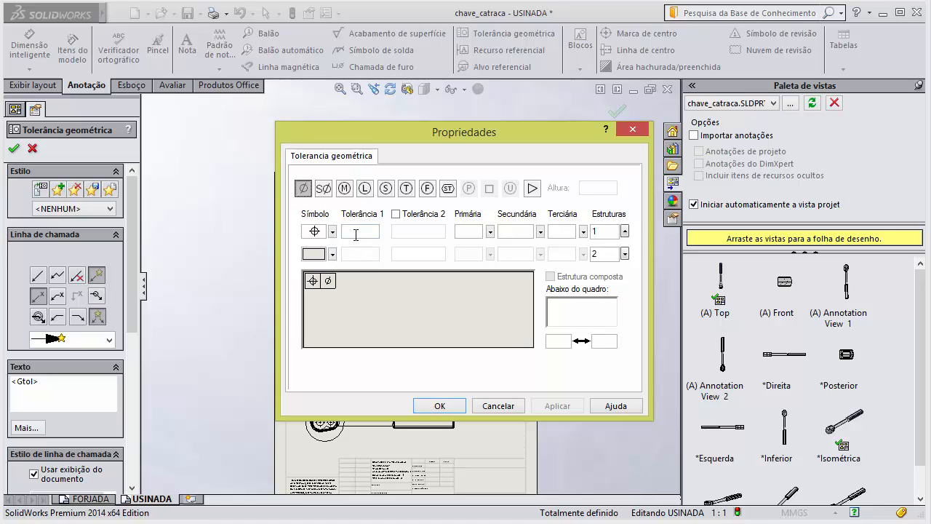
left_click(302, 191)
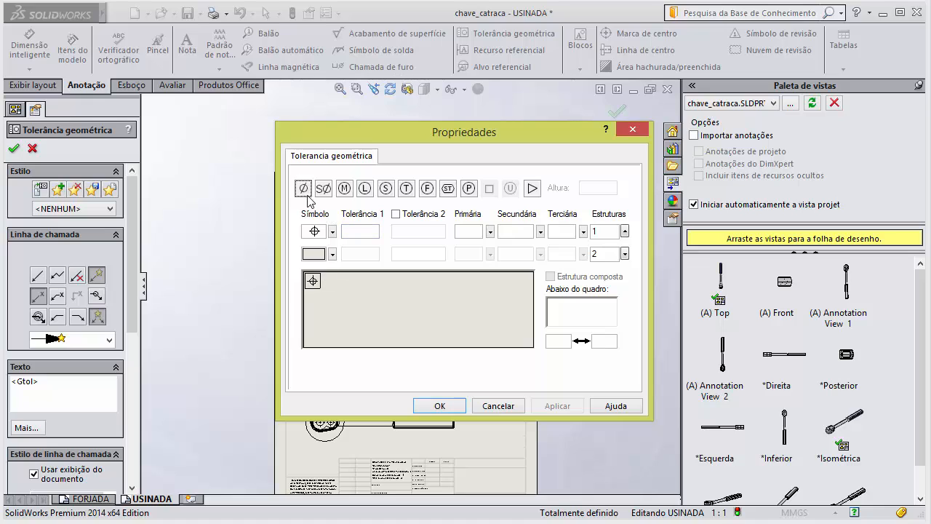
left_click(304, 188)
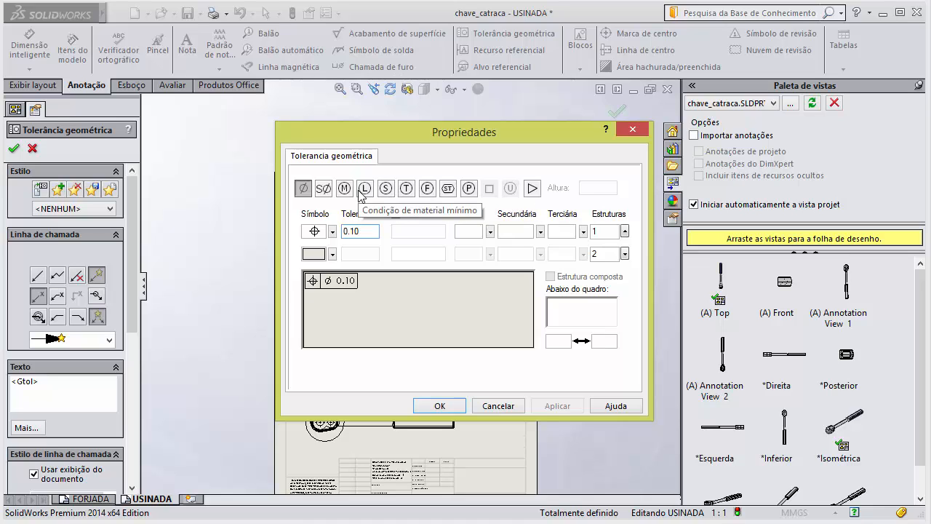
Change the first tolerance to 0.10B without the diameter sign, add the maximum material condition modifier, and place the frame above DETALHE FUROS.
left_click(333, 254)
left_click(334, 255)
left_click(333, 255)
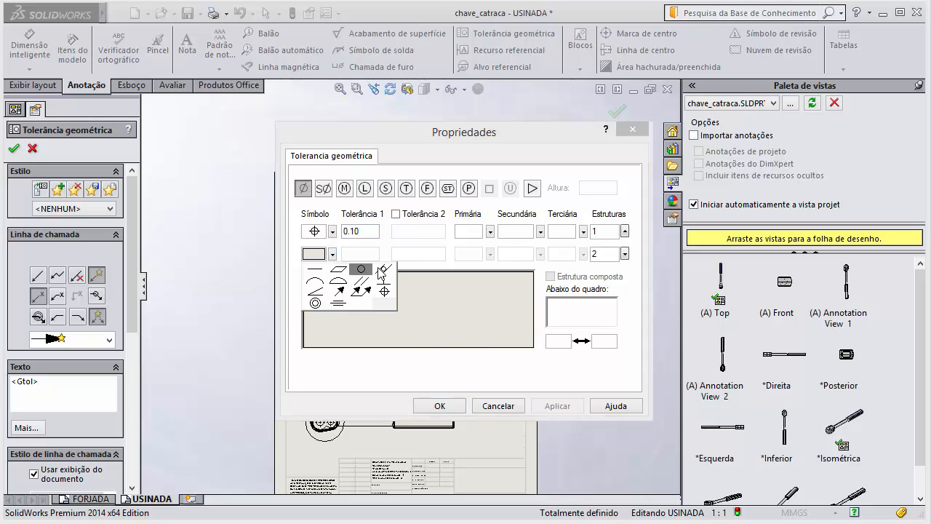
left_click(411, 236)
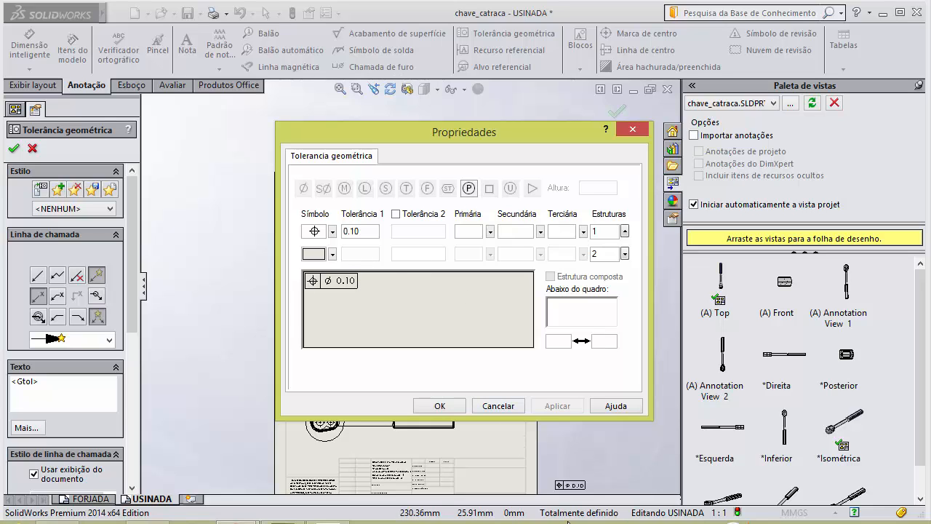
left_click(857, 470)
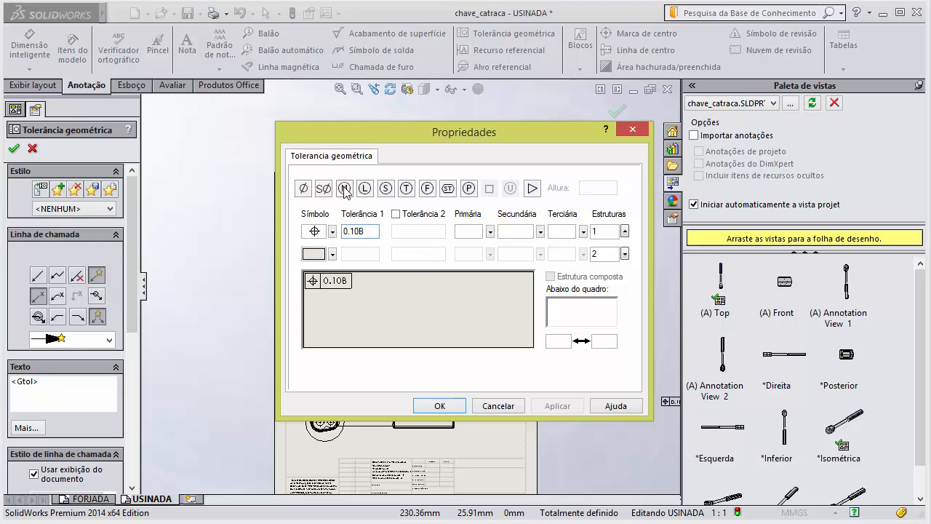
left_click(441, 406)
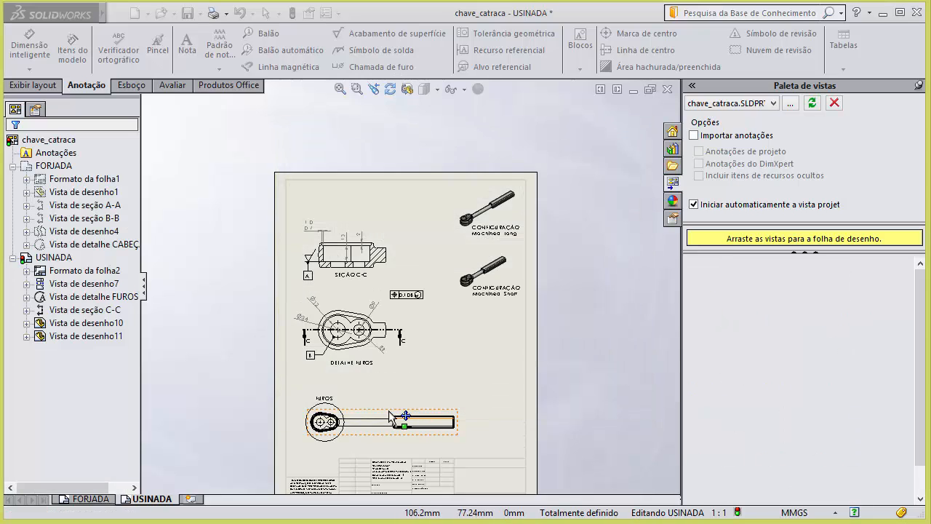
Attach the position tolerance frame to the Ø9 hole dimension in the DETALHE FUROS view.
scroll(404, 360, "down", 5)
scroll(430, 291, "down", 2)
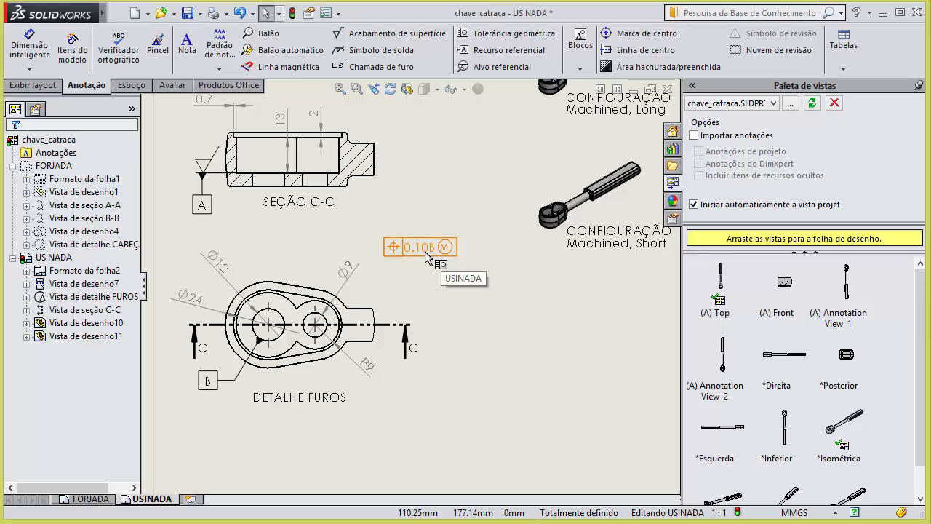
mouse_move(425, 256)
left_mouse_down()
mouse_move(350, 279)
mouse_move(353, 288)
mouse_move(360, 241)
left_mouse_up()
left_click(464, 307)
scroll(411, 269, "down", 3)
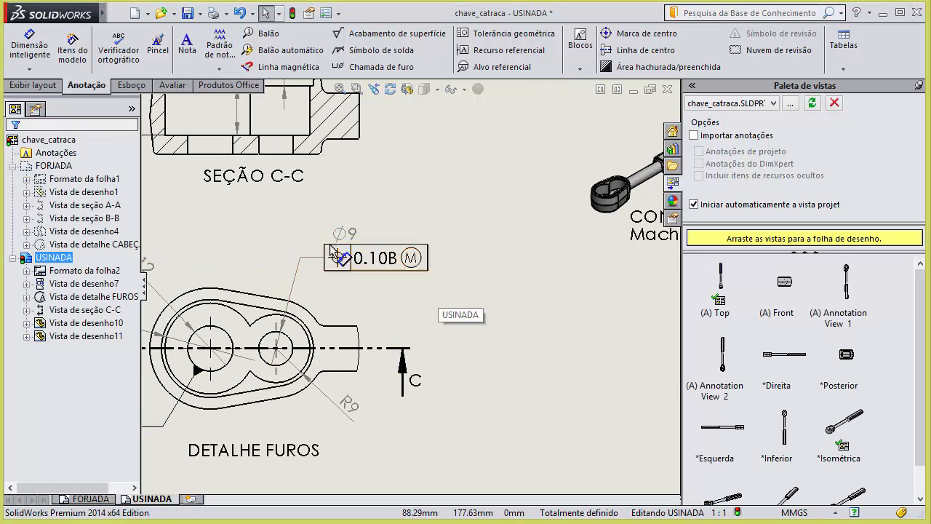
Change the document's overall drafting standard to ANSI.
scroll(485, 285, "up", 3)
scroll(392, 288, "down", 1)
scroll(378, 287, "up", 4)
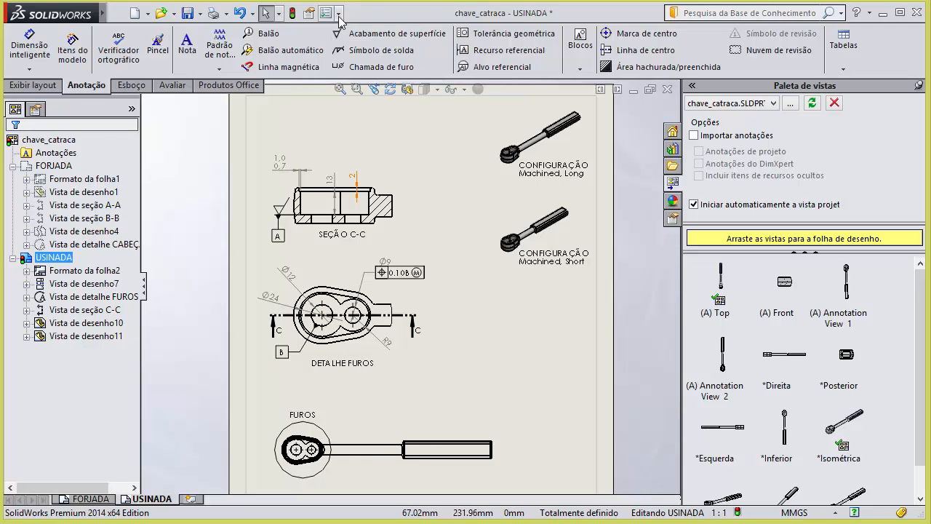
left_click(339, 13)
left_click(355, 26)
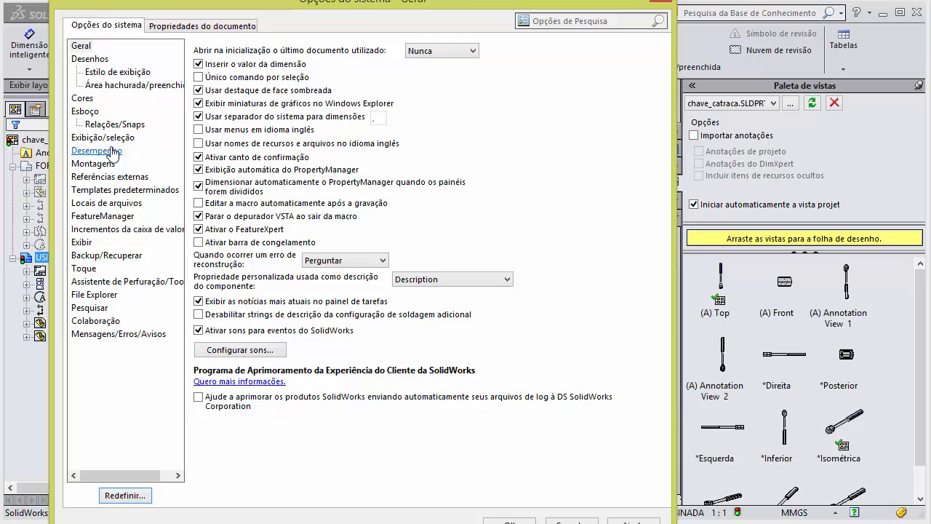
left_click(183, 27)
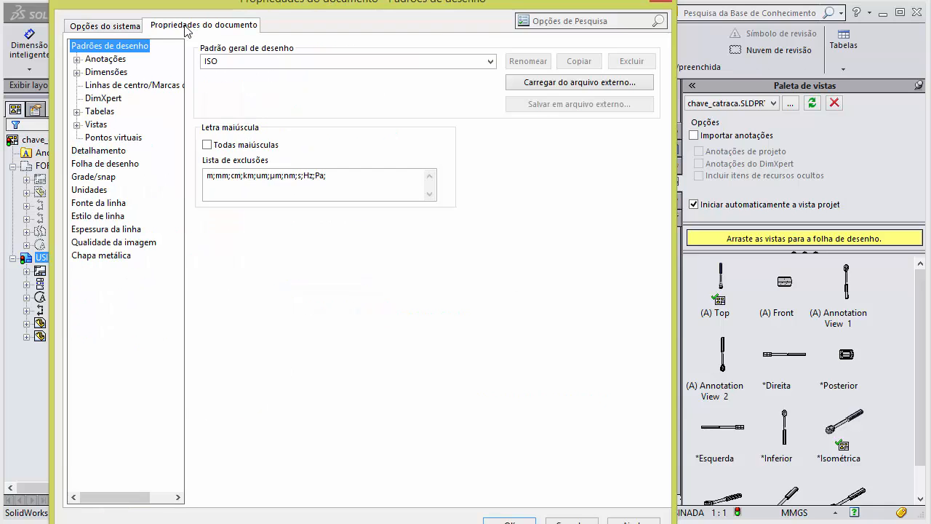
left_click(103, 72)
left_click(111, 46)
left_click(324, 64)
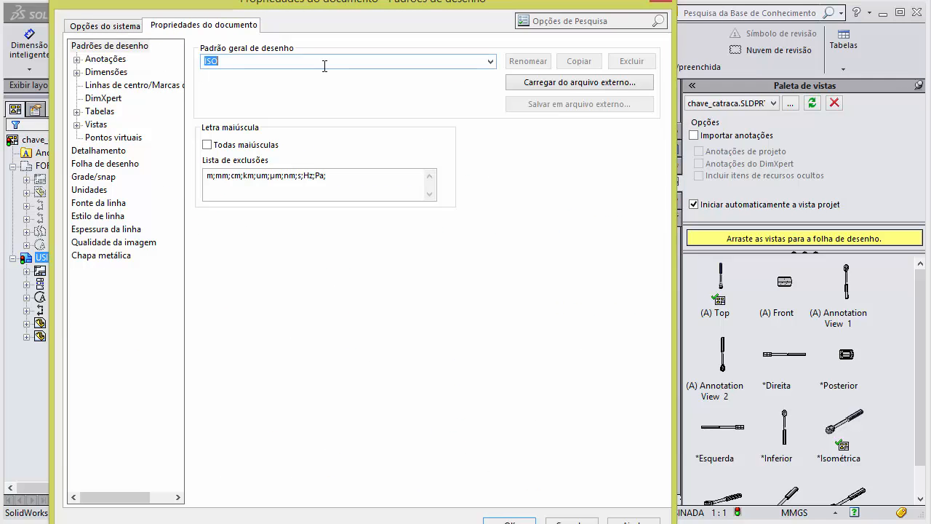
left_click(491, 63)
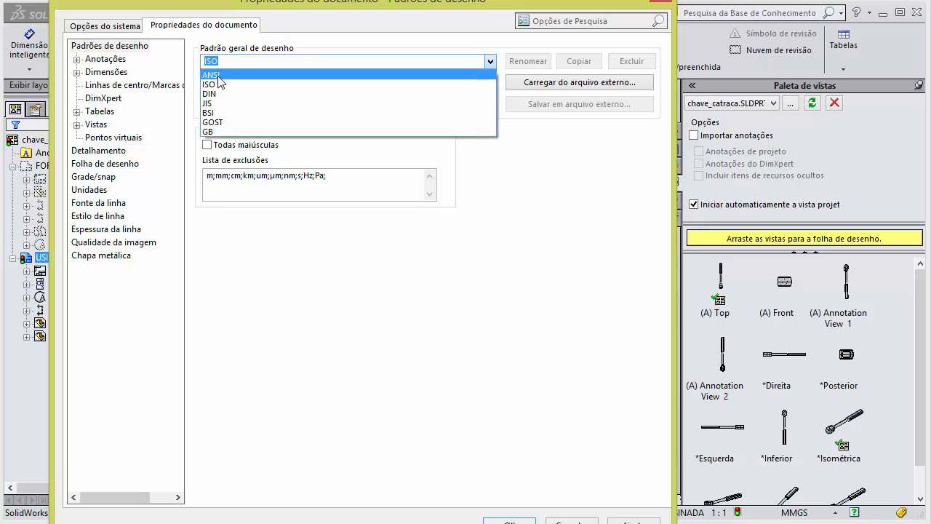
left_click(219, 79)
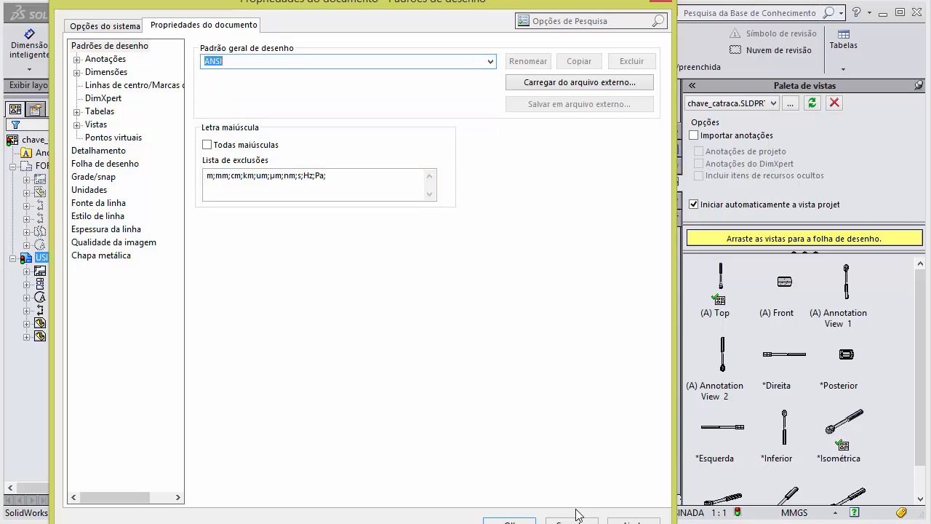
left_click(509, 521)
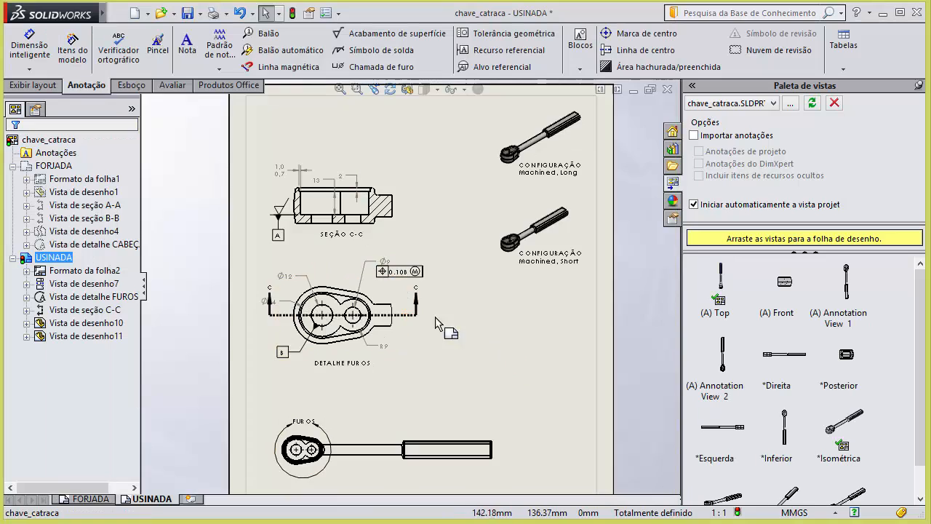
scroll(436, 287, "down", 3)
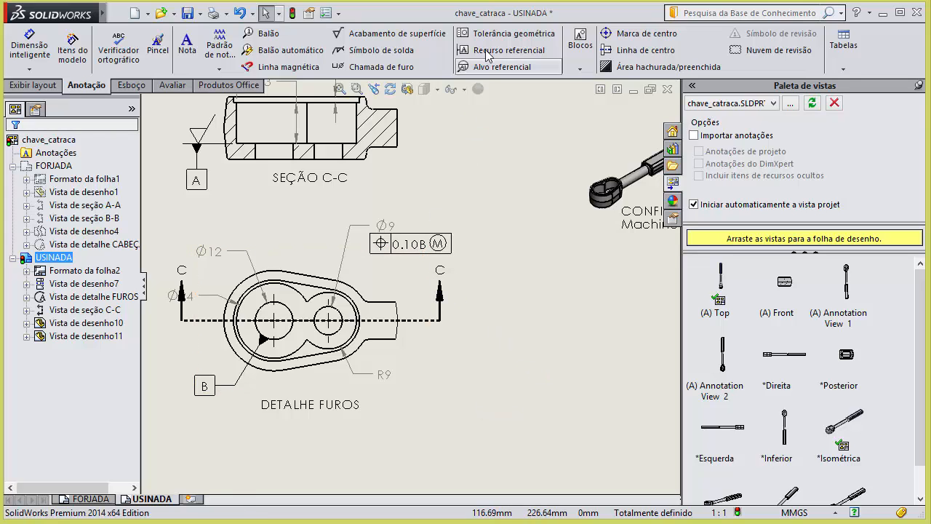
left_click(506, 34)
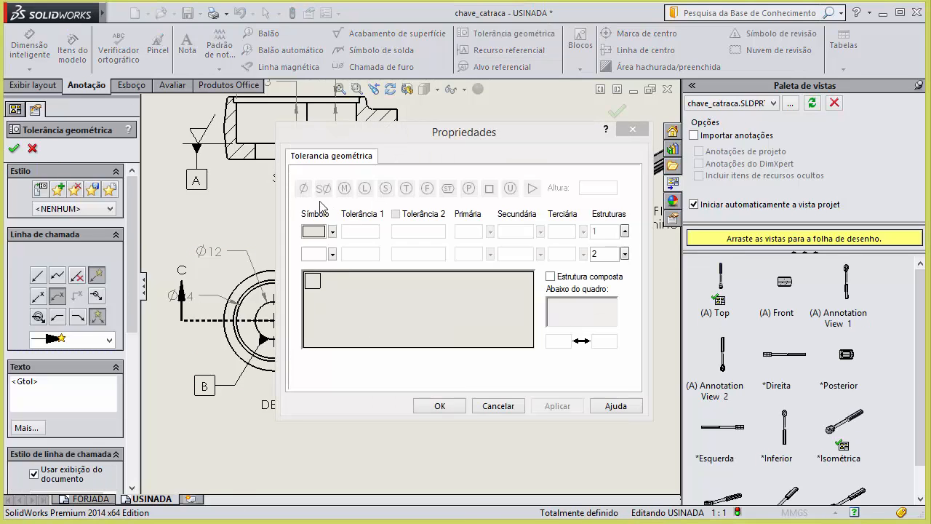
left_click(331, 231)
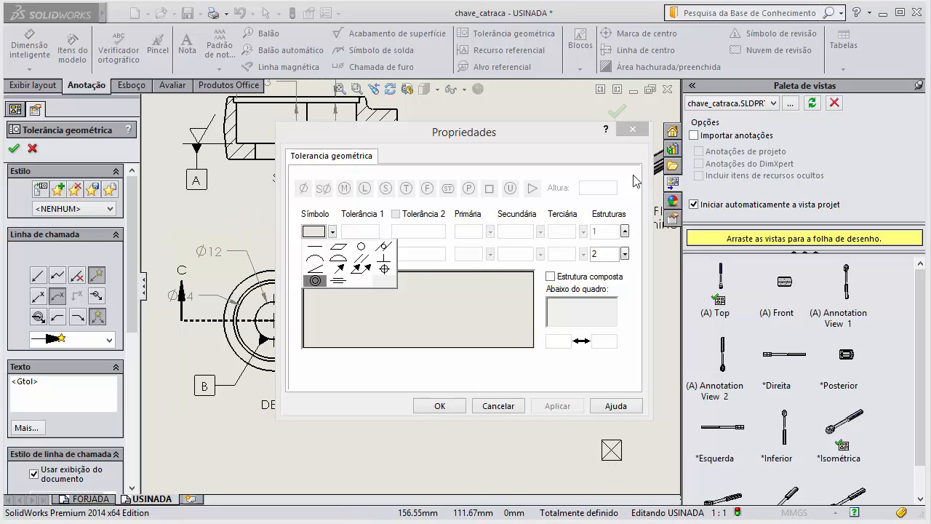
left_click(640, 136)
Look over the USINADA sheet, including the section and detail views, the two configuration views and the title block.
scroll(327, 331, "up", 3)
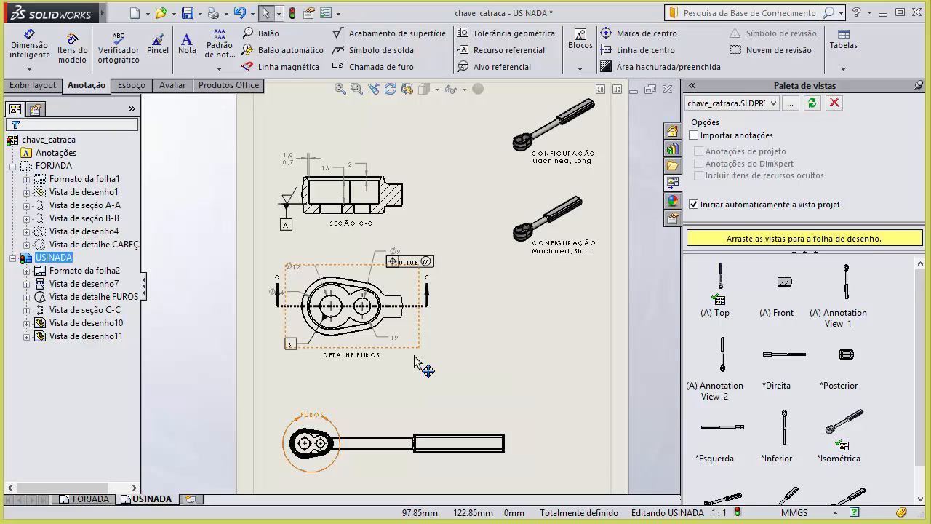
scroll(523, 294, "up", 5)
scroll(511, 198, "down", 4)
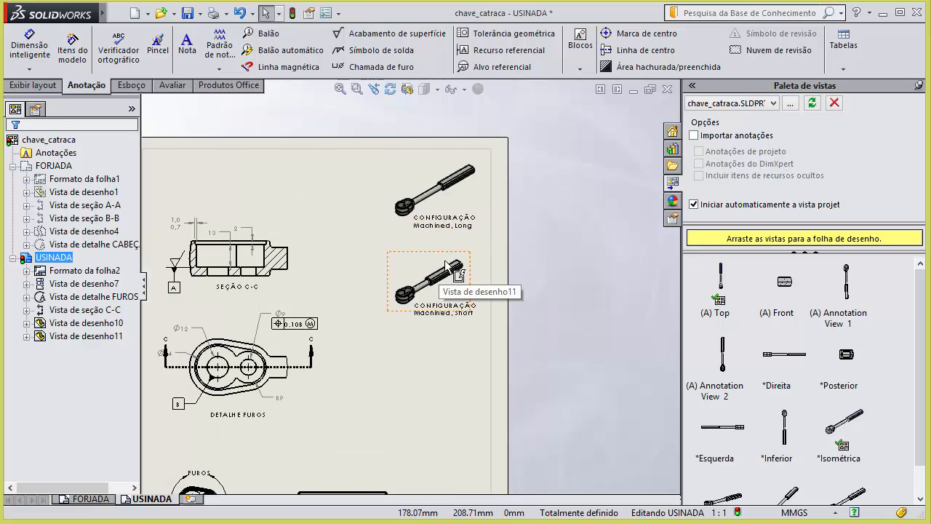
scroll(451, 233, "up", 3)
scroll(348, 361, "down", 1)
scroll(361, 364, "up", 2)
scroll(349, 394, "down", 5)
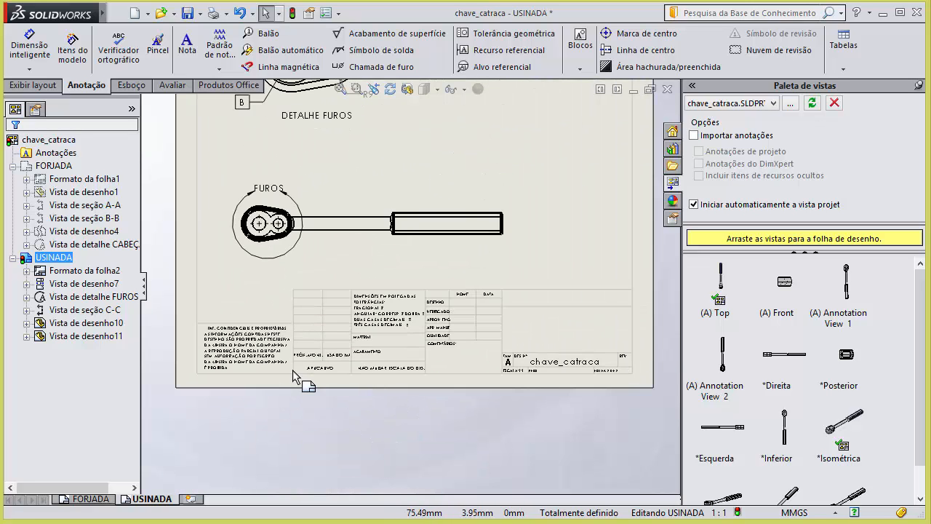
scroll(263, 415, "up", 3)
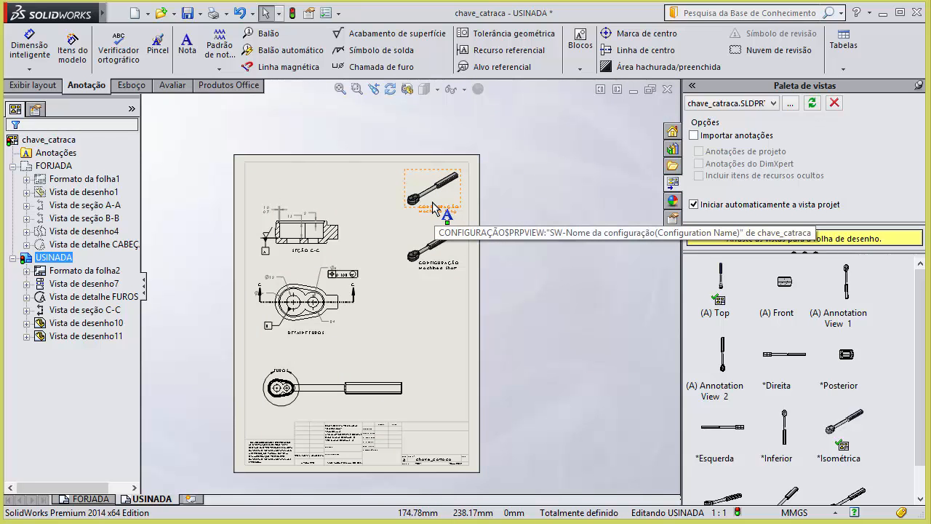
double_click(434, 207)
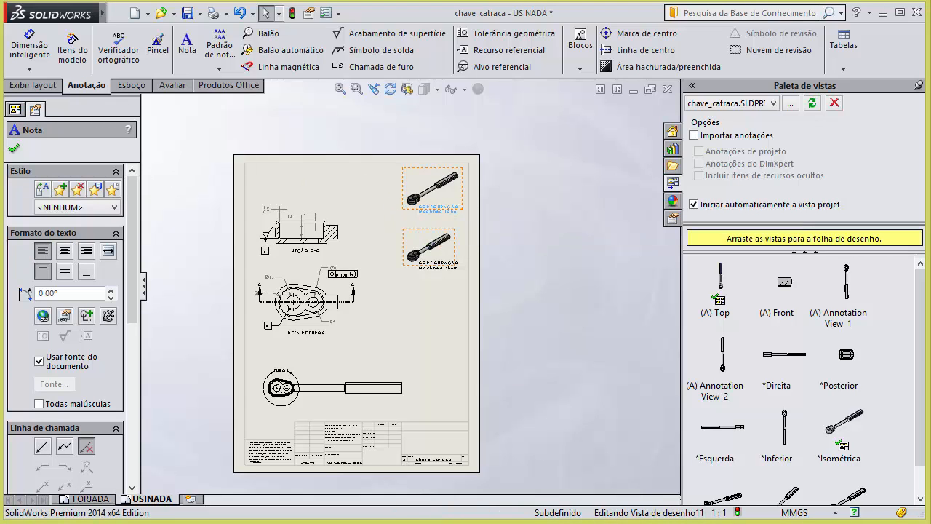
left_click(443, 241)
scroll(447, 219, "down", 3)
left_click(14, 148)
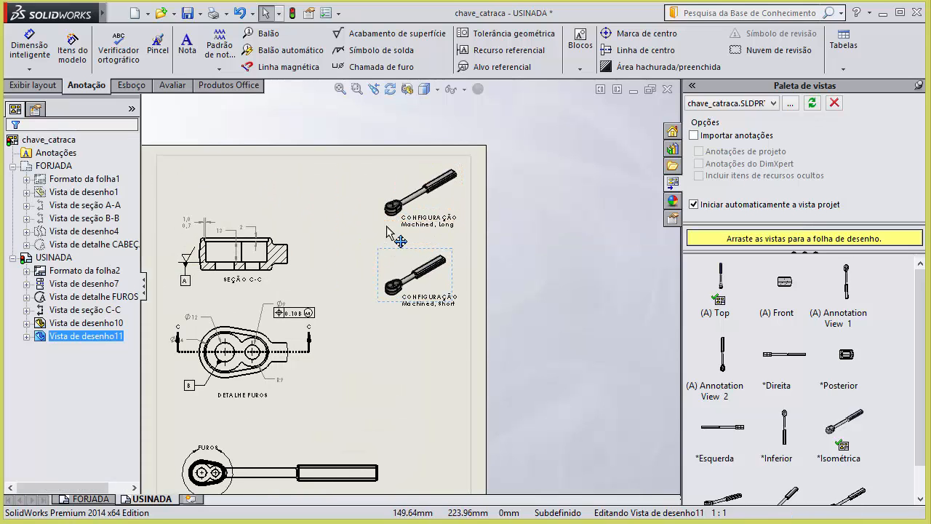
left_click(416, 195)
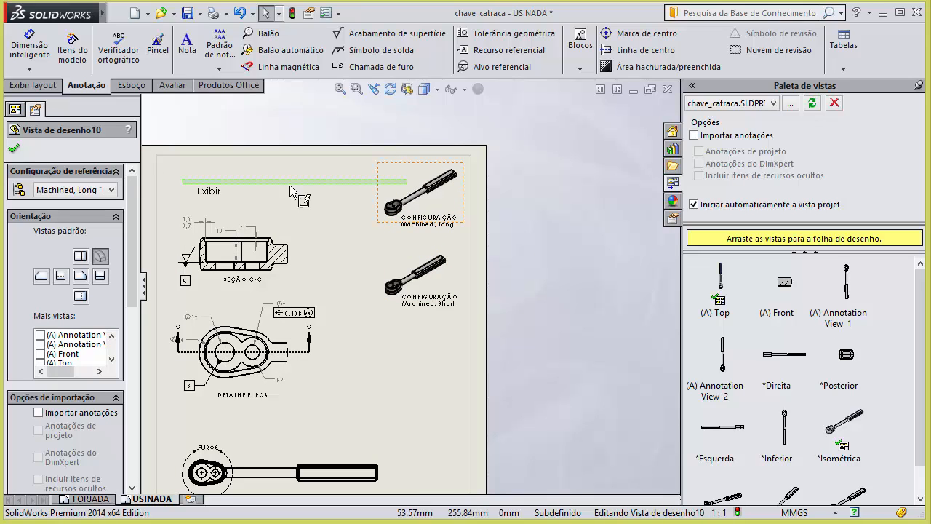
left_click(348, 196)
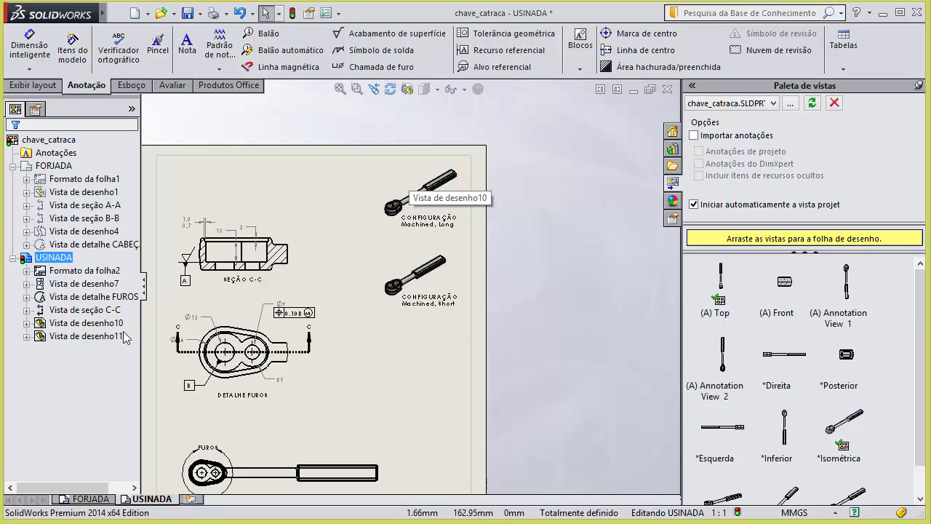
Move the Machined, Long isometric view (Vista de desenho10) from the USINADA sheet to the FORJADA sheet.
left_click(93, 323)
left_click(90, 336, "ctrl")
left_click(89, 336)
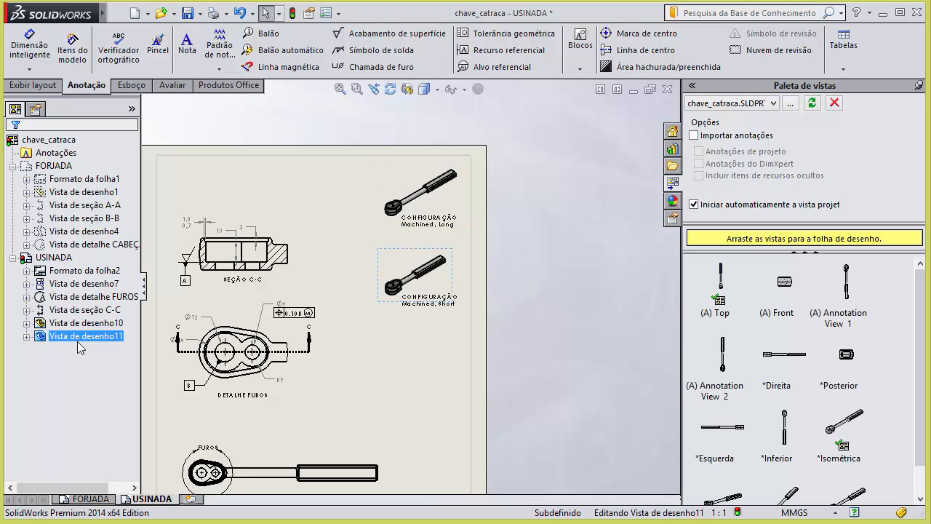
left_click(84, 327)
left_click_drag(80, 329, 54, 165)
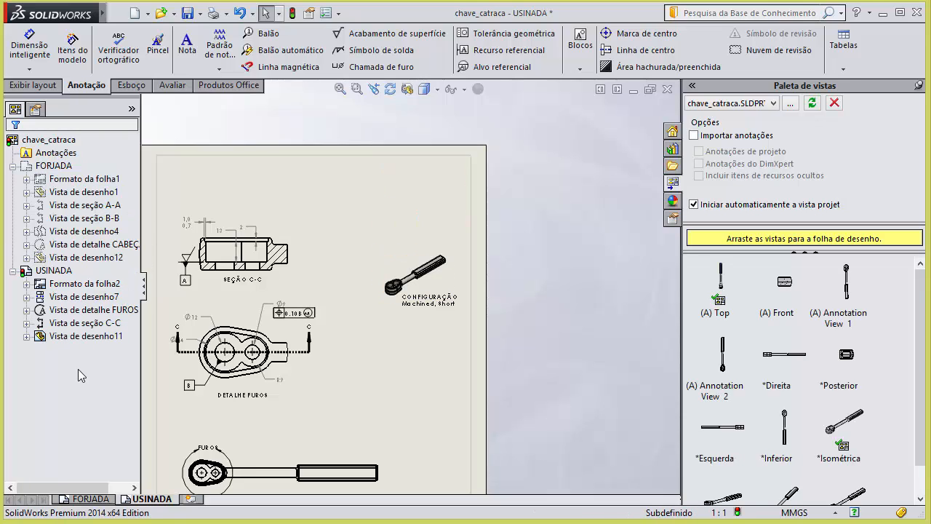
Undo the last view move and copy the Machined, Short isometric view (Vista de desenho11) from the USINADA sheet to the FORJADA sheet.
left_click(240, 13)
left_click(96, 323)
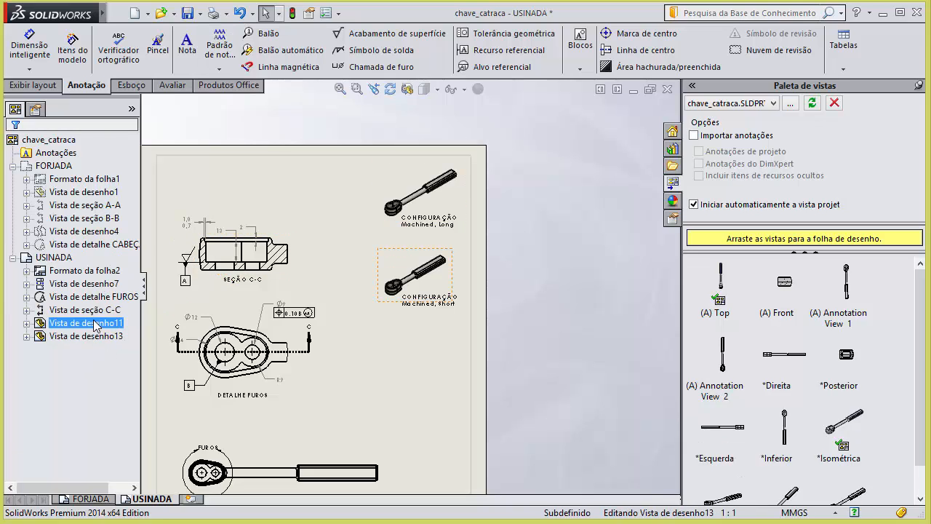
right_click(96, 326)
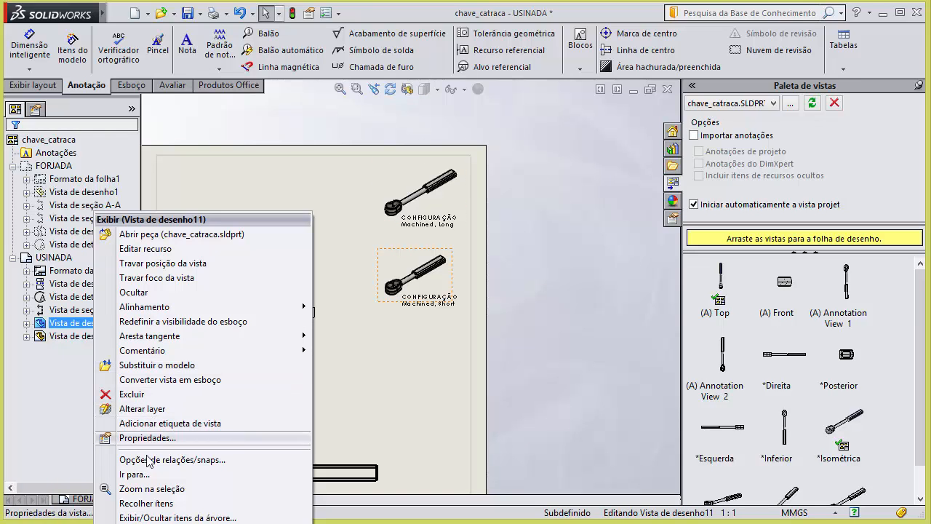
left_click(79, 325)
left_click(79, 325)
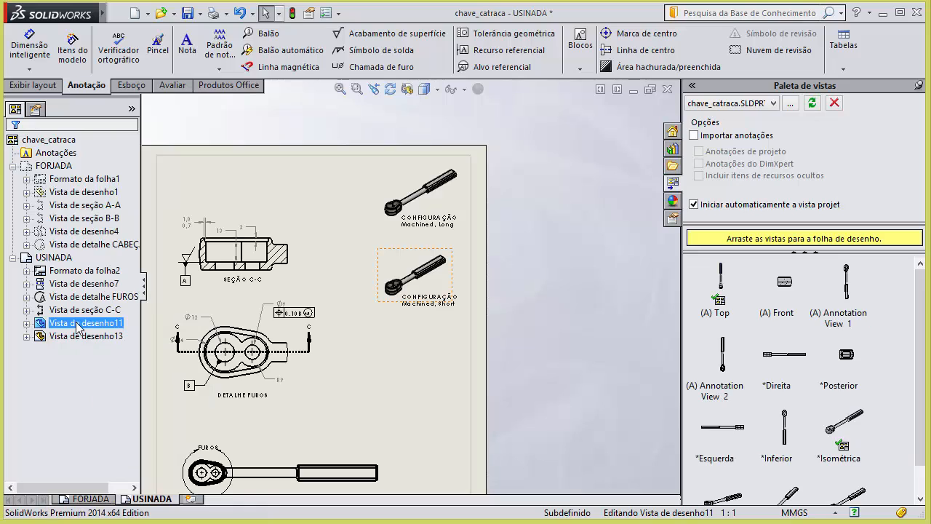
key("Escape")
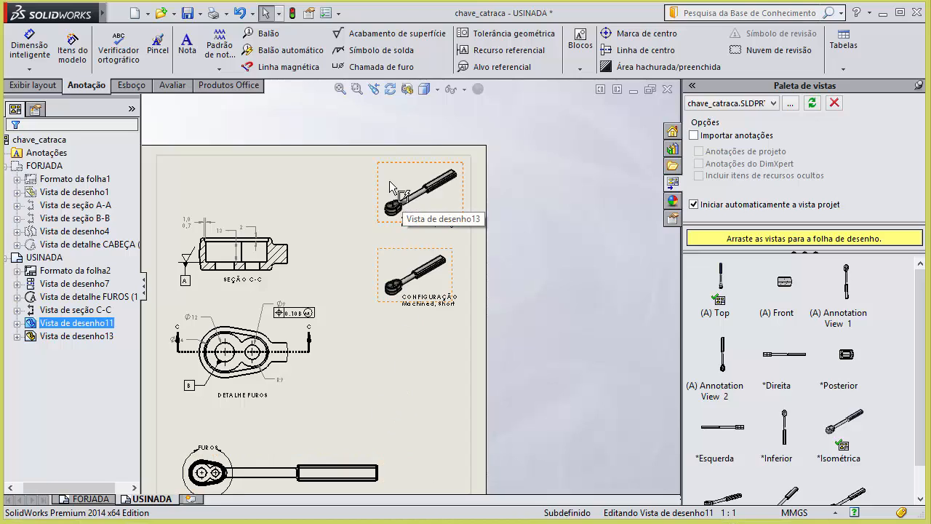
mouse_move(154, 272)
left_mouse_down()
mouse_move(73, 329)
mouse_move(51, 297)
mouse_move(54, 167)
left_mouse_up()
left_click(76, 349, "ctrl")
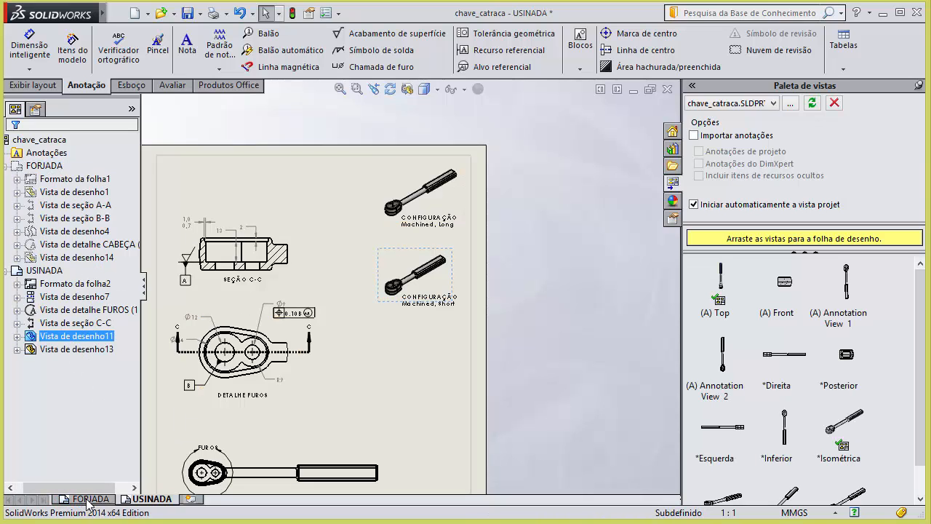
On the FORJADA sheet, set the copied isometric view's reference configuration to Forged, Short.
scroll(571, 248, "down", 2)
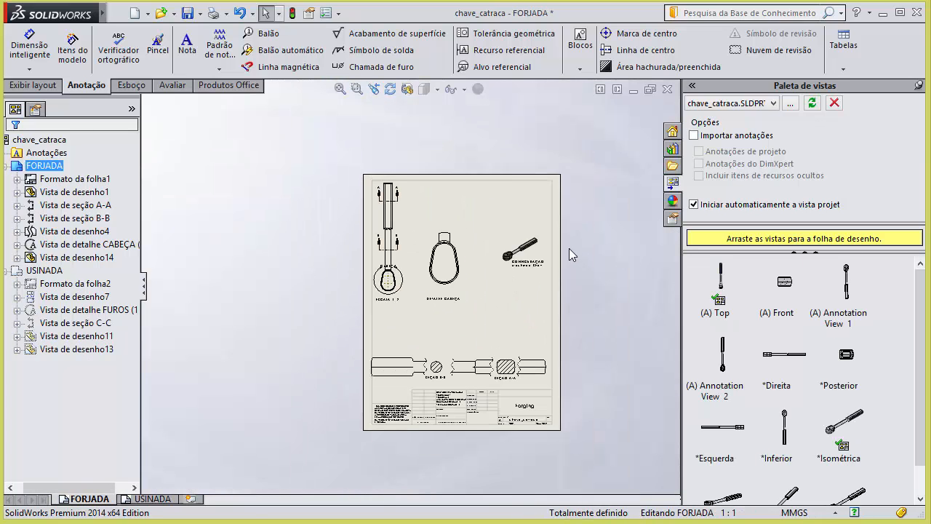
left_click(465, 187)
left_click_drag(464, 186, 483, 211)
scroll(485, 214, "down", 2)
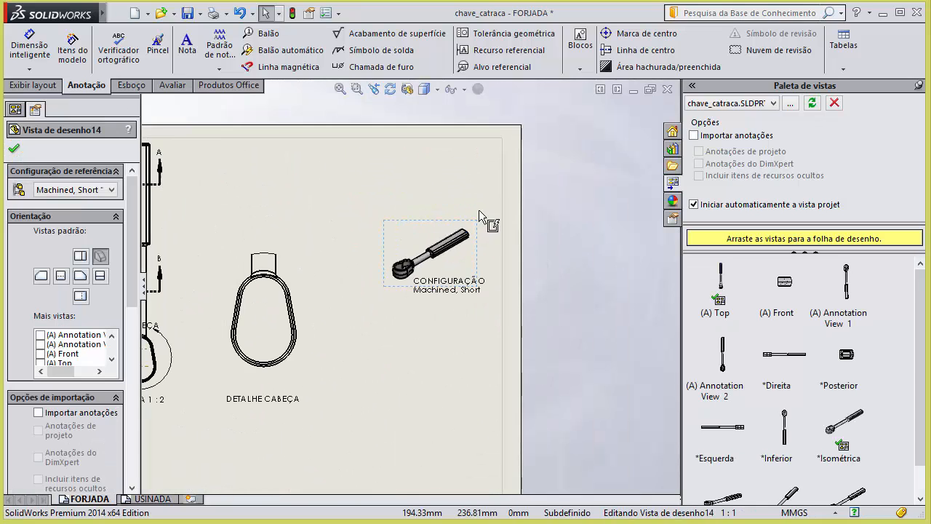
left_click(110, 189)
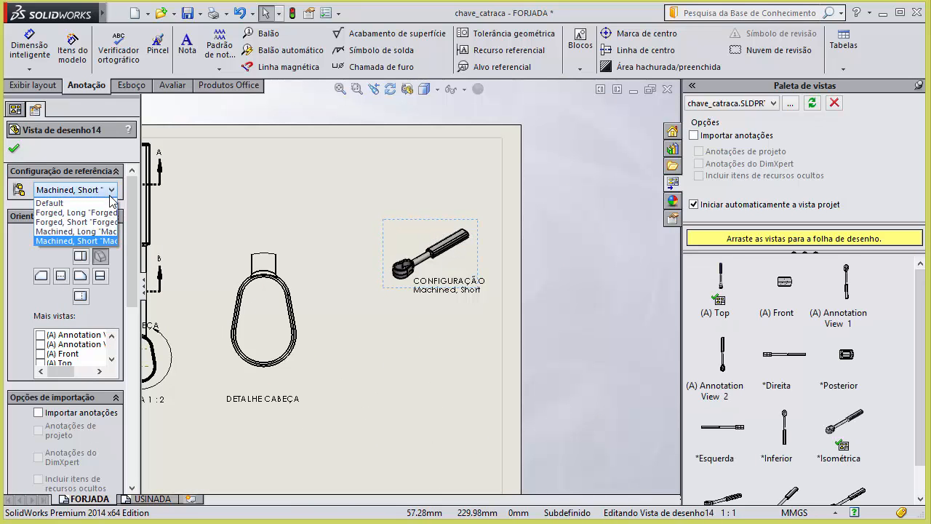
left_click(74, 221)
left_click(415, 347)
scroll(486, 241, "down", 2)
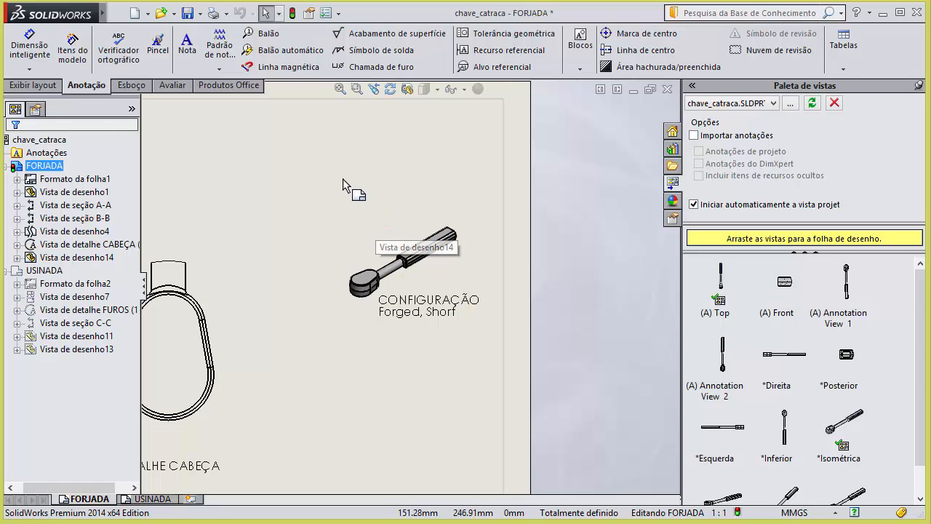
Duplicate the Forged, Short isometric view on the FORJADA sheet and place the copy just above the original.
left_click(179, 246)
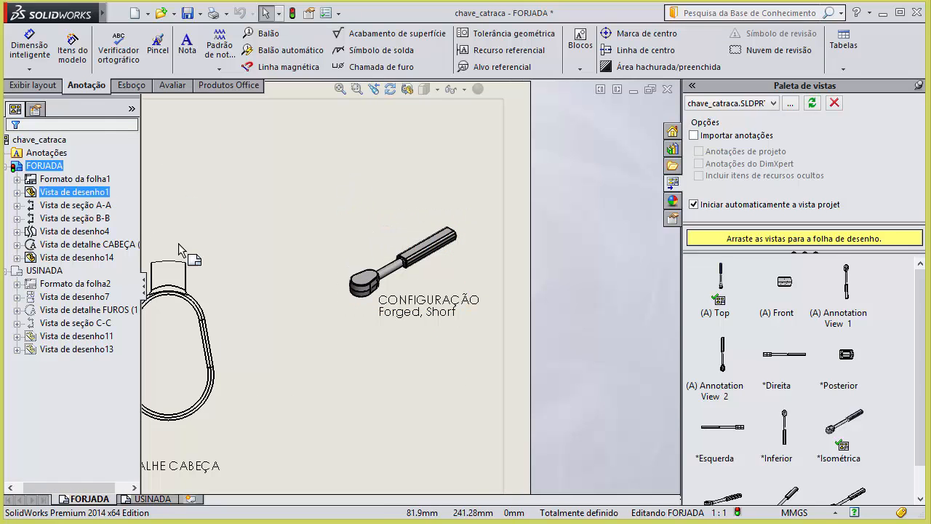
left_click(374, 232)
right_click(374, 233)
left_click(307, 233)
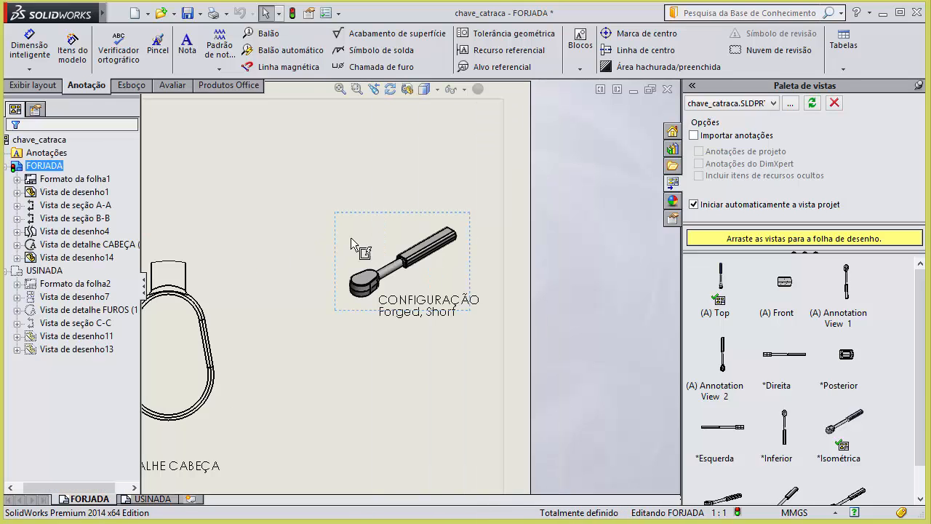
left_click(355, 229)
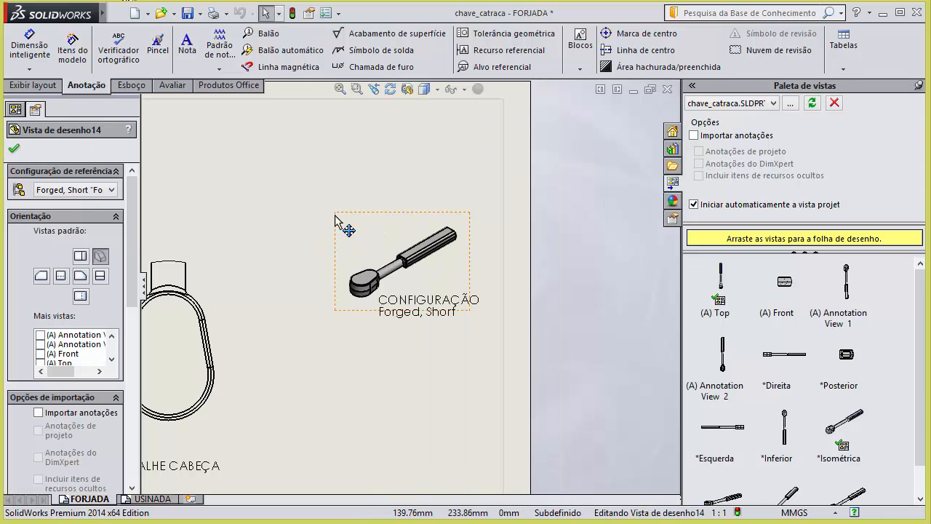
left_click(393, 166)
key("ctrl+v")
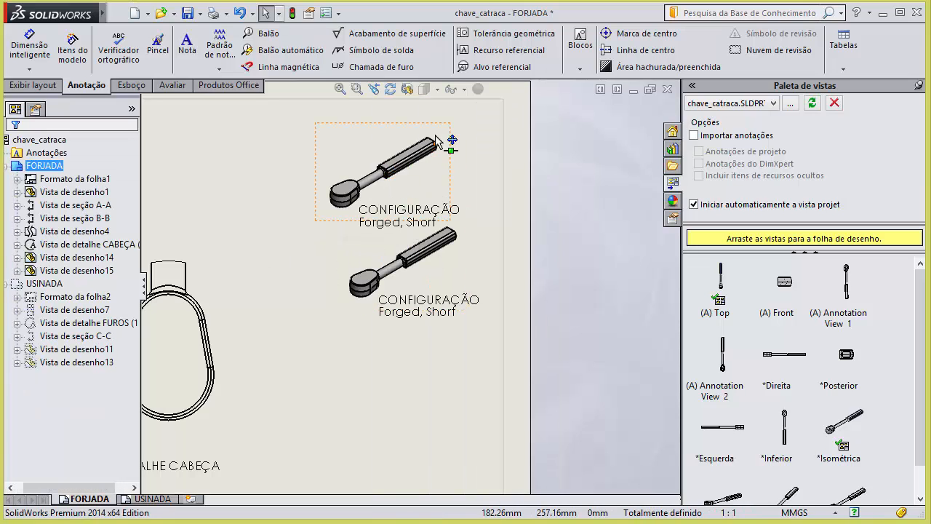
left_click_drag(434, 128, 448, 119)
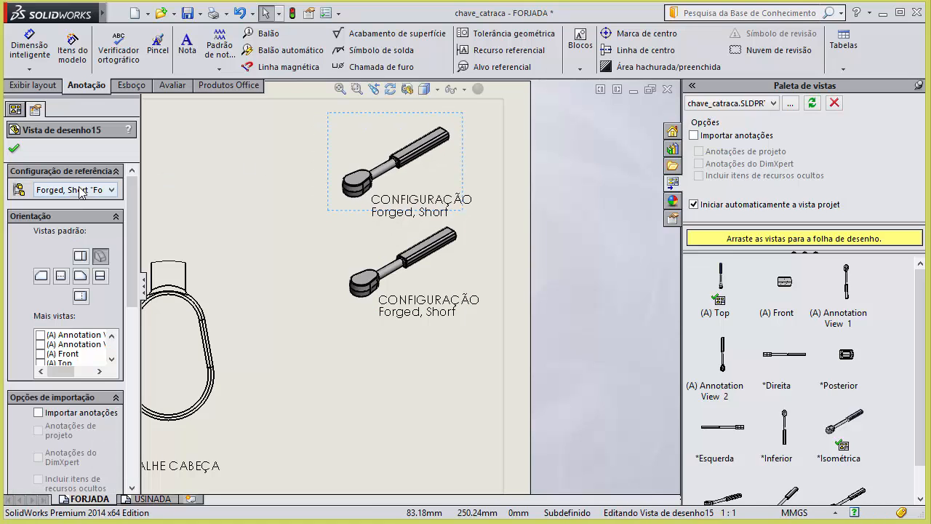
Set the upper isometric view's reference configuration to Forged, Long.
left_click(81, 190)
left_click(60, 211)
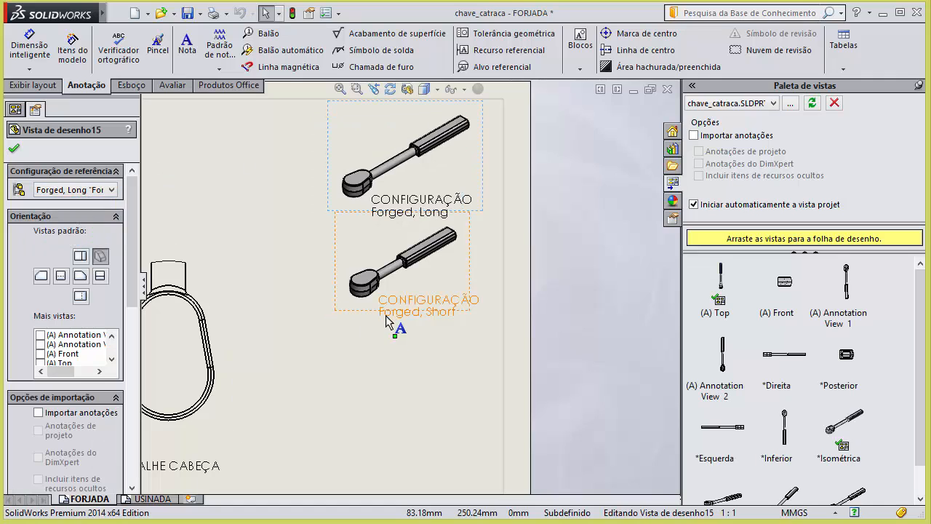
scroll(386, 317, "up", 2)
left_click(384, 355)
scroll(384, 265, "up", 4)
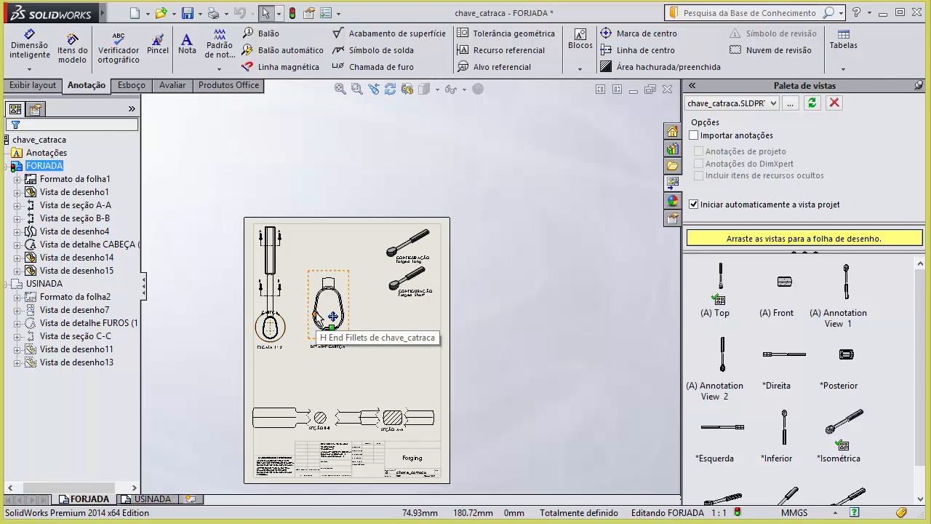
Dimension the height of the handle's end segment beside section A-A in the broken view.
scroll(325, 318, "down", 4)
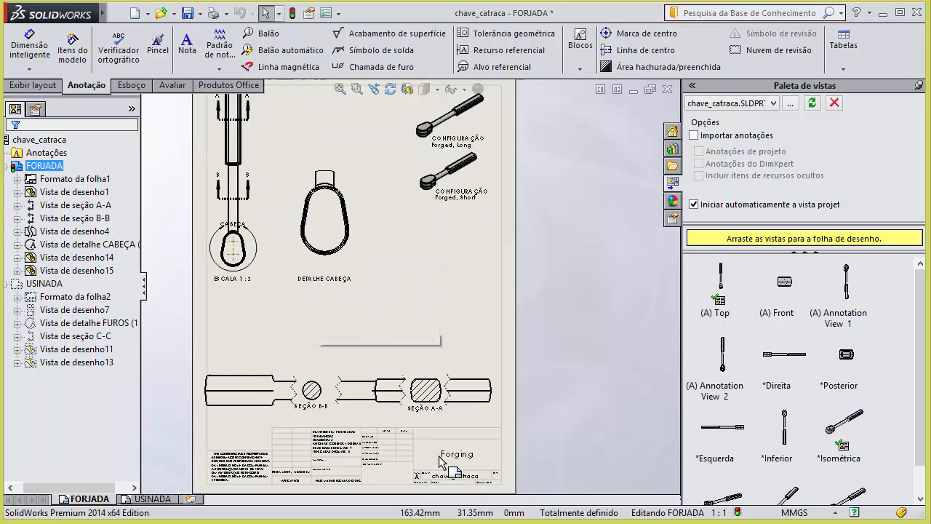
left_click(29, 46)
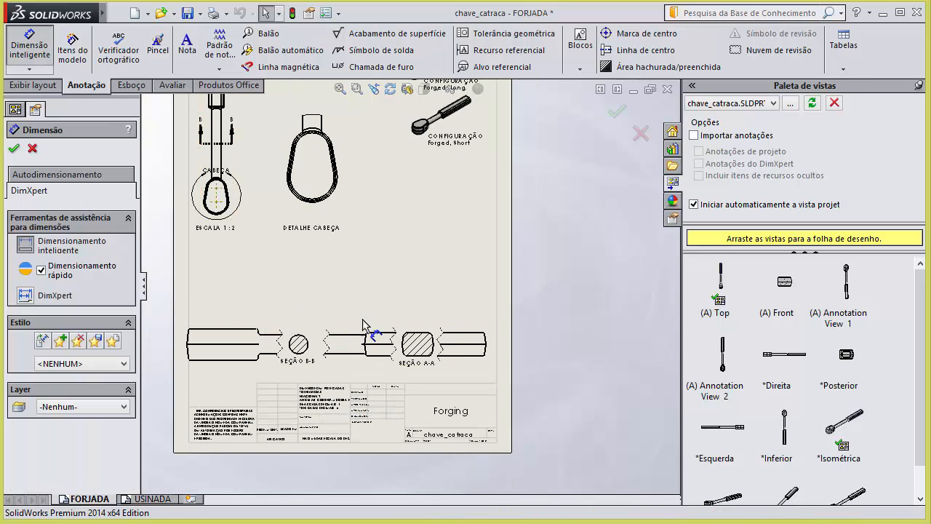
scroll(496, 355, "down", 2)
scroll(496, 355, "down", 2)
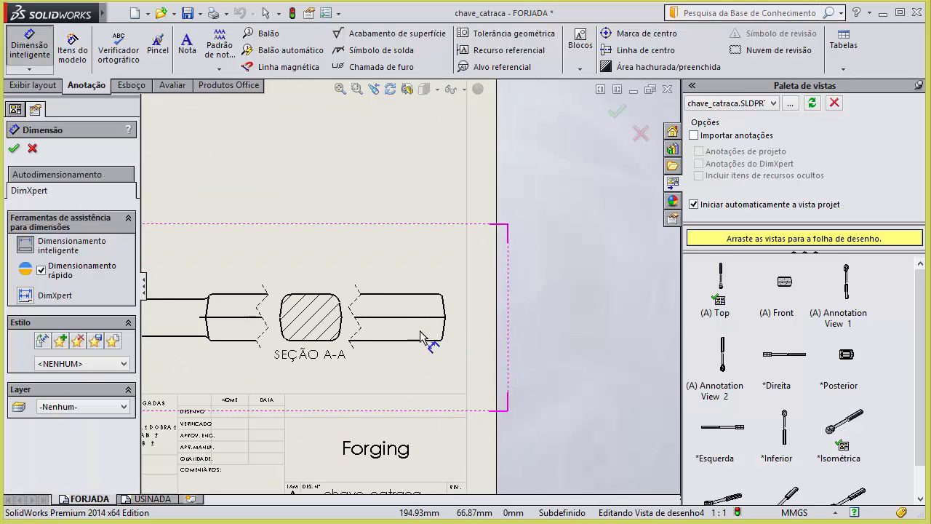
left_click(420, 340)
left_click(404, 295)
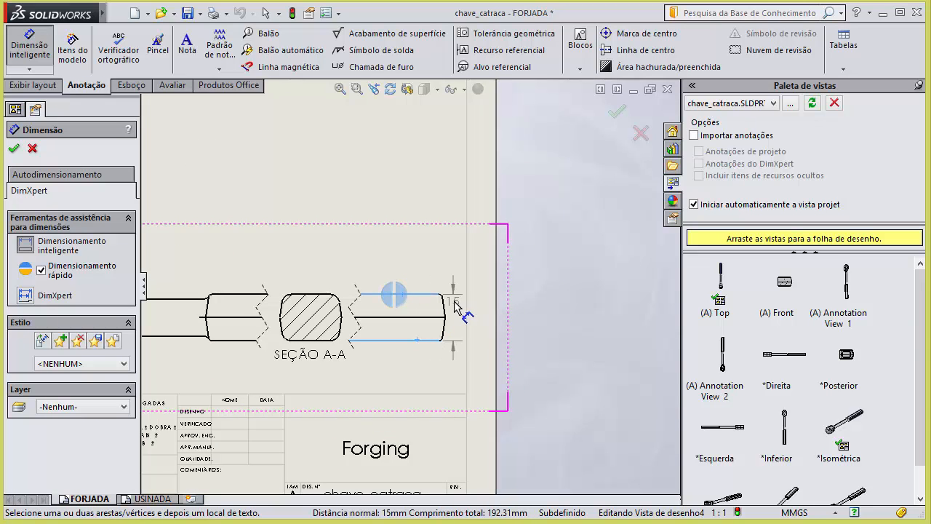
left_click(457, 325)
Add radius dimensions to the two fillets where the head meets the shank in the broken view, beside section B-B.
scroll(457, 323, "up", 3)
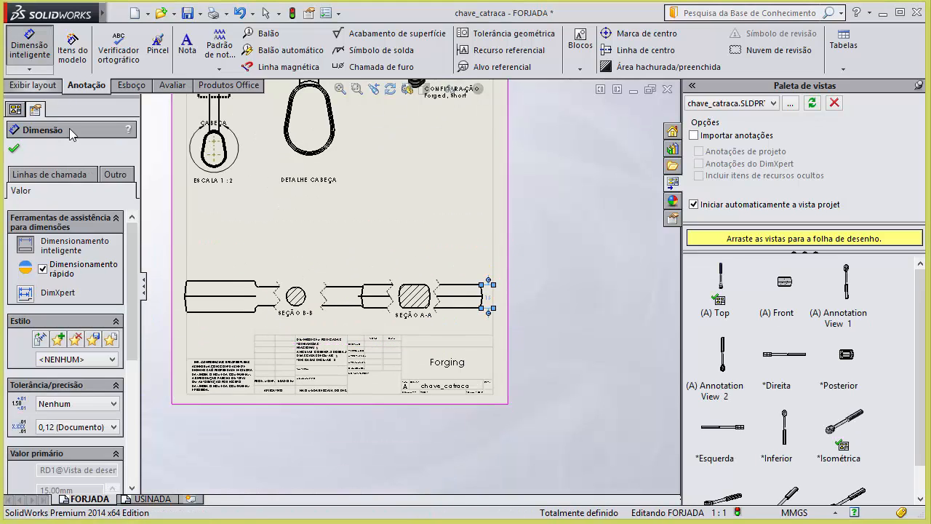
scroll(315, 312, "down", 1)
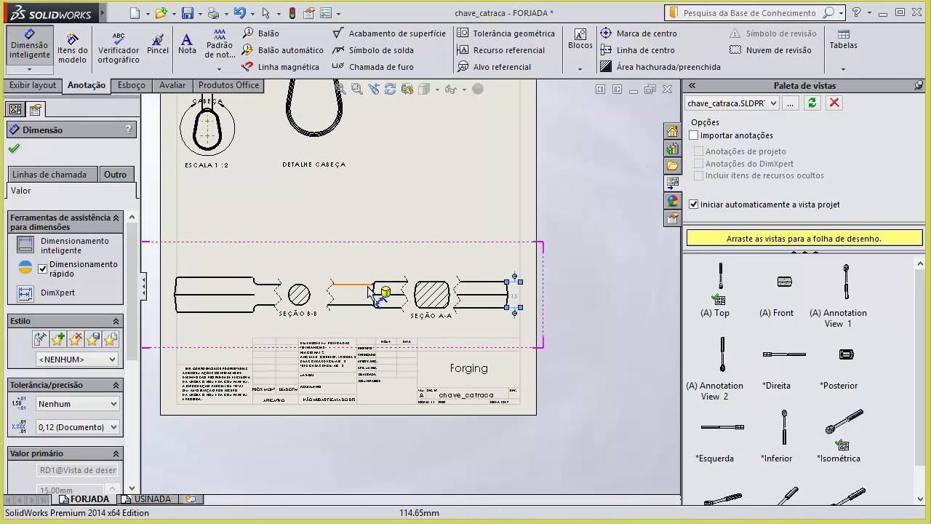
scroll(374, 292, "down", 5)
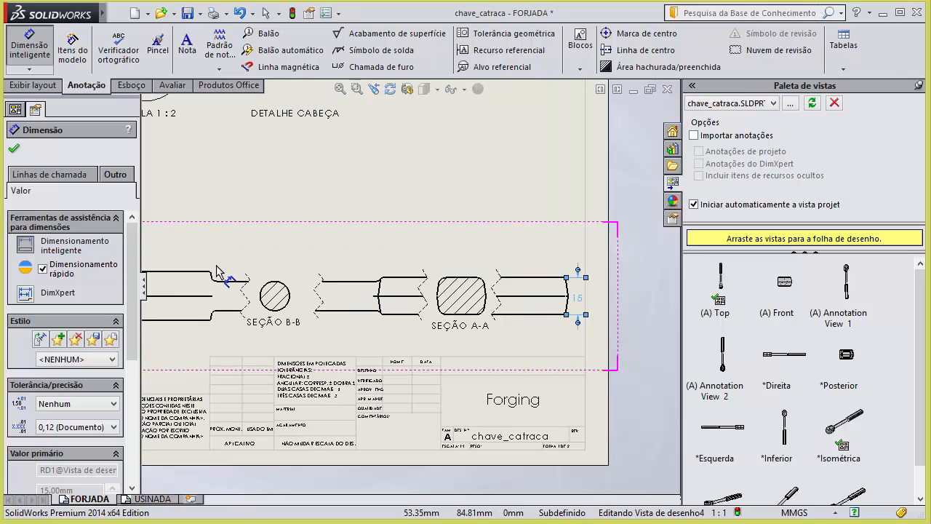
scroll(248, 295, "down", 3)
left_click(350, 281)
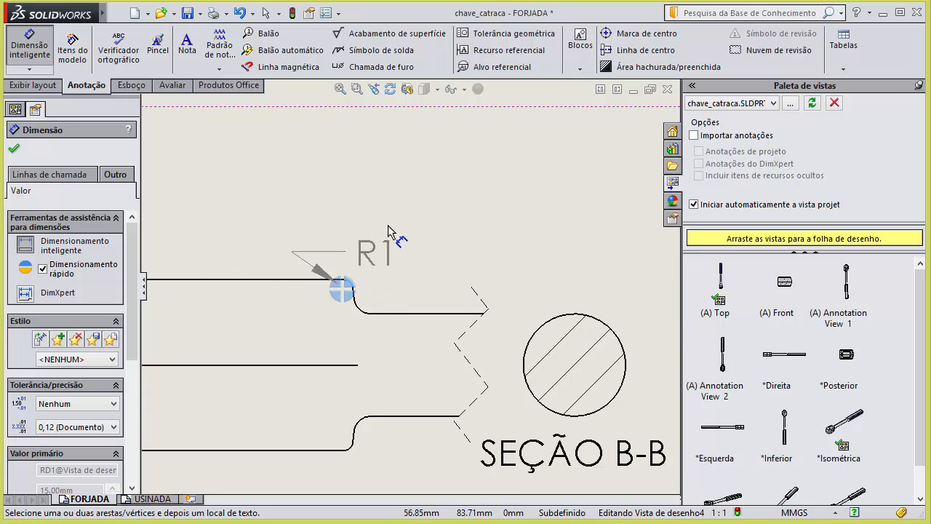
left_click(473, 199)
left_click(364, 307)
left_click(502, 247)
Dimension the wrench's length in the 1:2 view from the handle's end edge to the centre of the head's large arc.
scroll(339, 250, "up", 4)
scroll(353, 254, "up", 6)
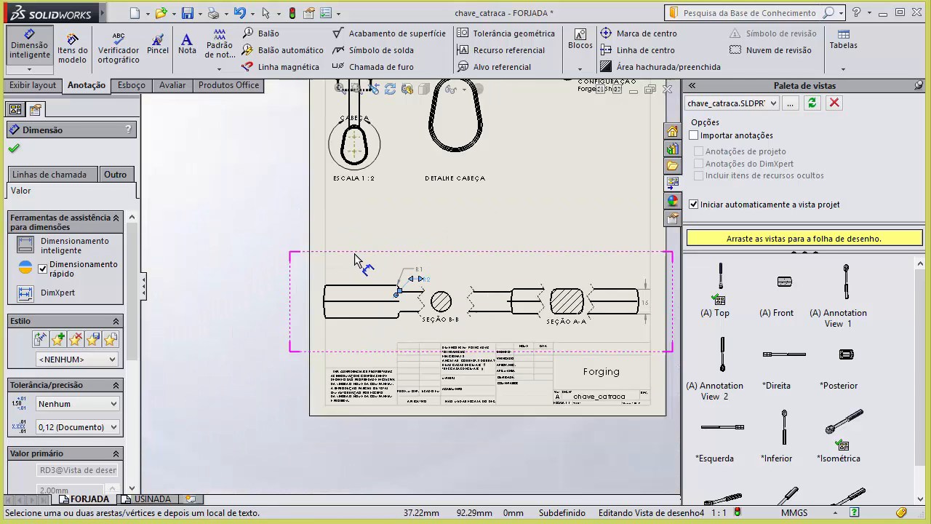
scroll(448, 211, "down", 3)
scroll(410, 201, "up", 1)
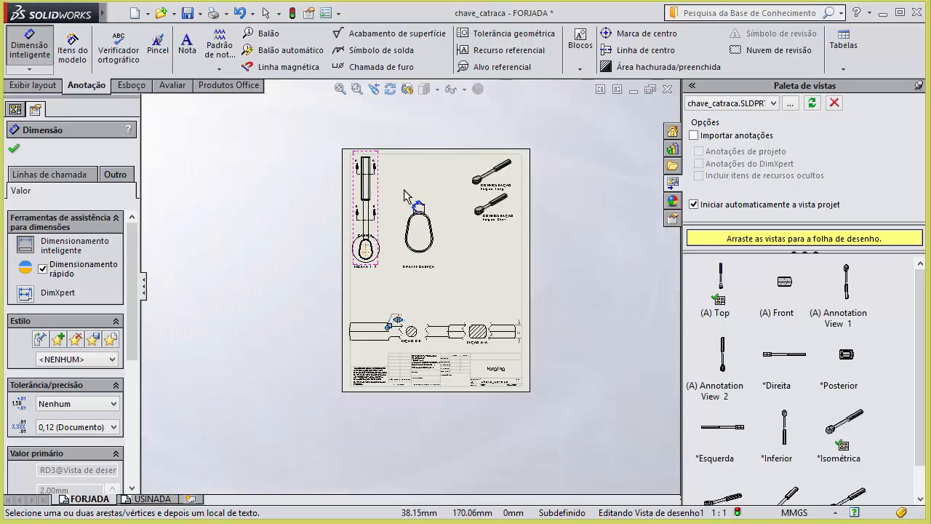
scroll(376, 270, "down", 5)
scroll(352, 326, "down", 3)
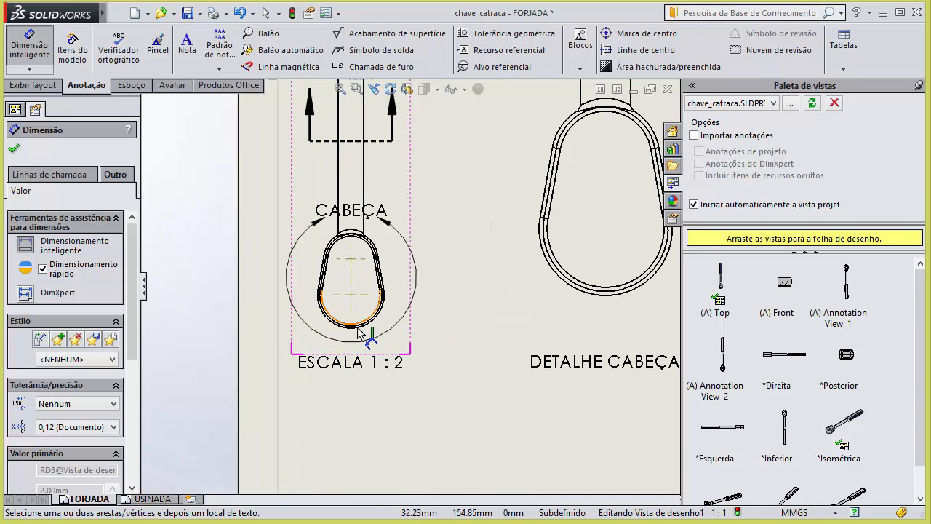
scroll(336, 333, "up", 3)
scroll(428, 265, "up", 3)
scroll(425, 232, "down", 2)
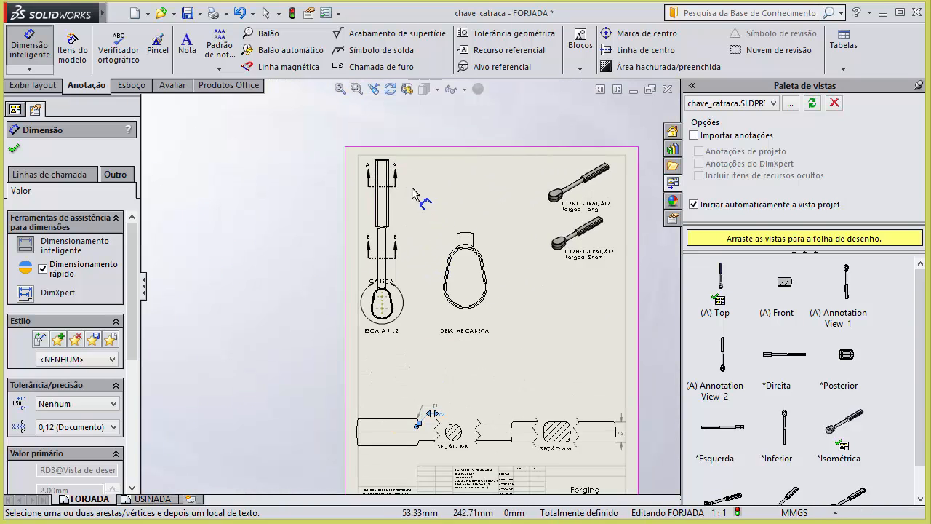
scroll(364, 179, "down", 3)
scroll(351, 179, "down", 1)
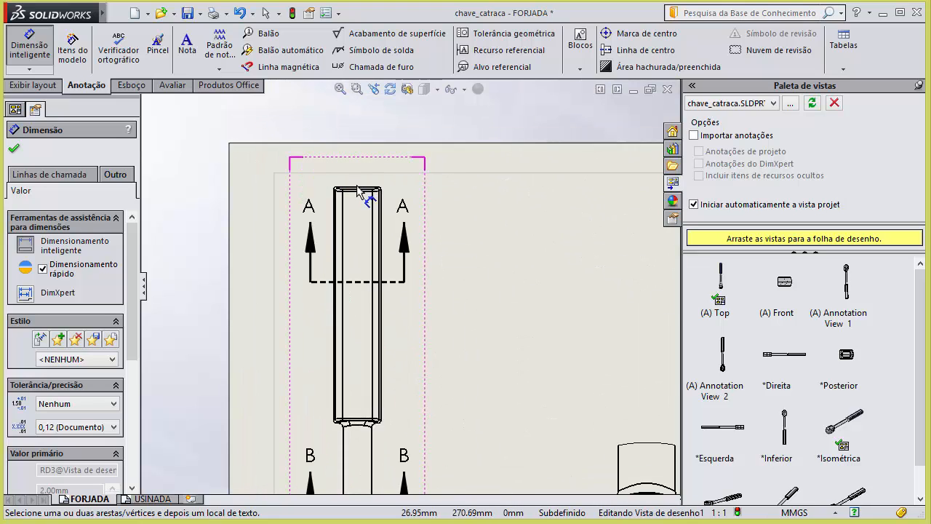
scroll(358, 186, "down", 2)
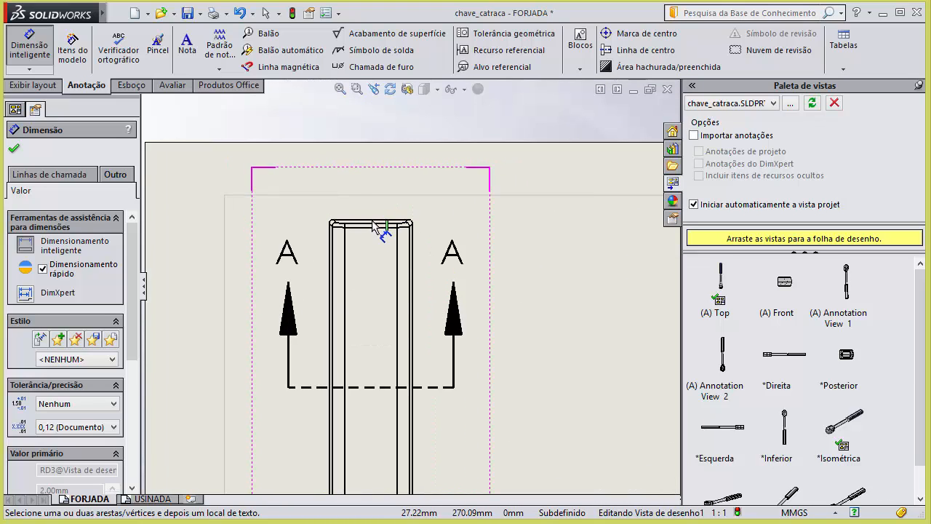
left_click(373, 224)
scroll(357, 219, "up", 4)
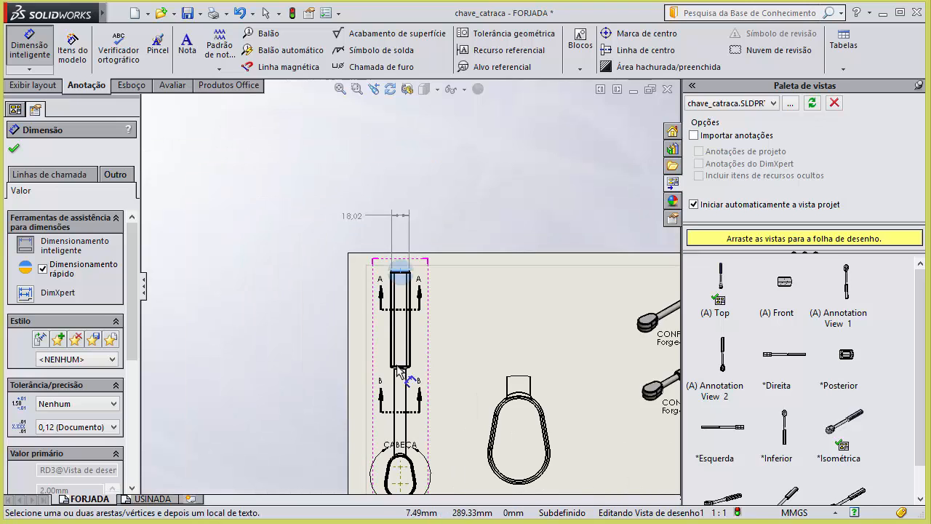
scroll(393, 436, "down", 4)
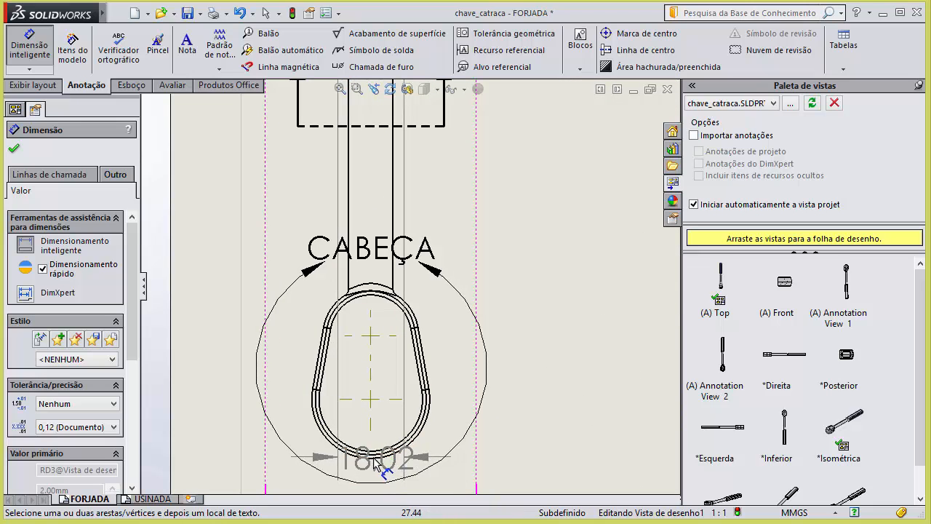
left_click(373, 455)
scroll(434, 349, "up", 3)
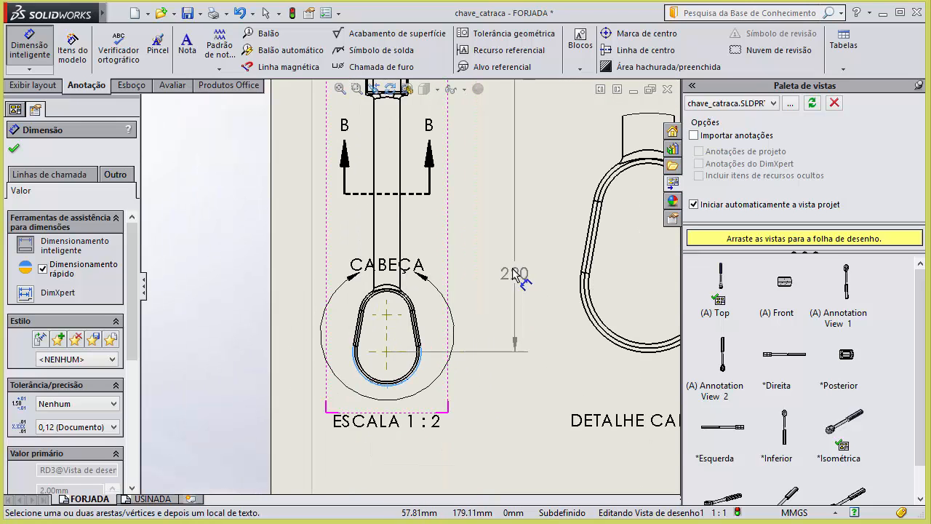
scroll(494, 218, "up", 2)
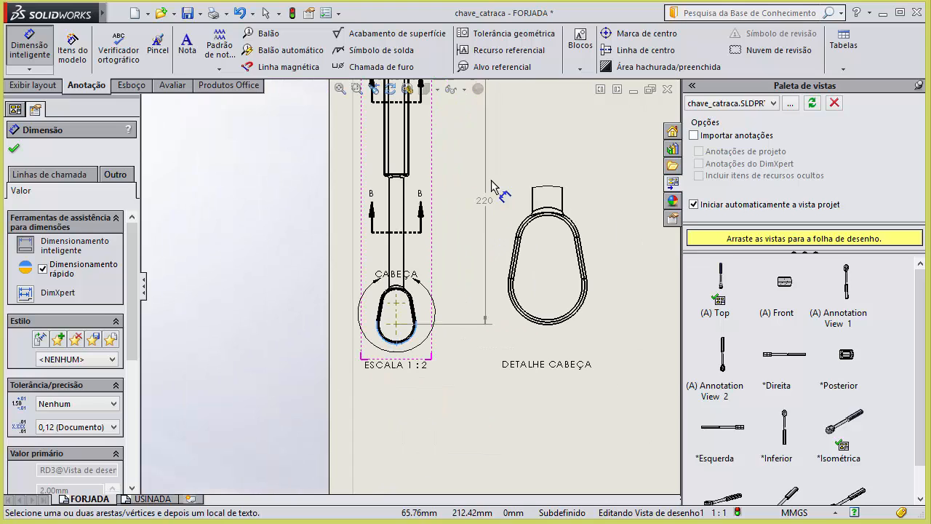
left_click(442, 161)
scroll(462, 219, "up", 3)
scroll(478, 351, "down", 5)
scroll(356, 322, "down", 3)
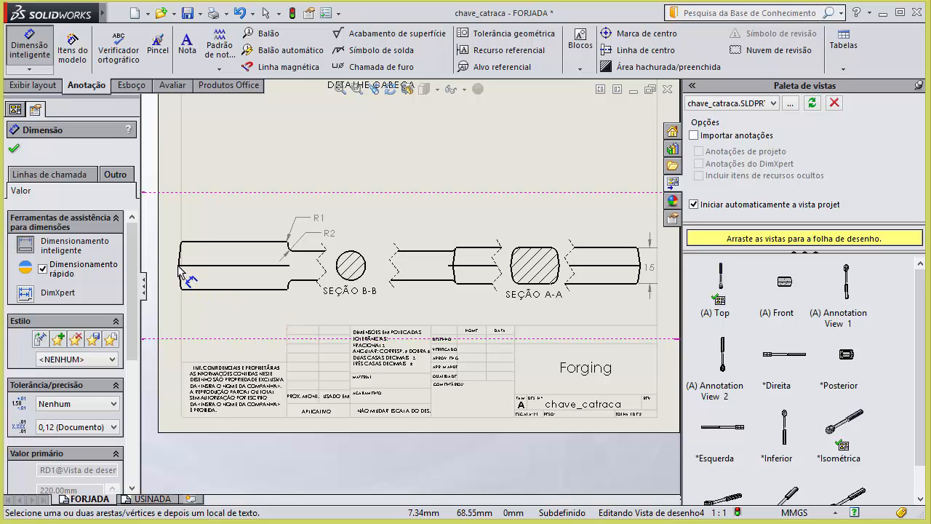
Dimension the overall length of the broken view between its two end vertices, placing the dimension above the view.
scroll(286, 280, "down", 5)
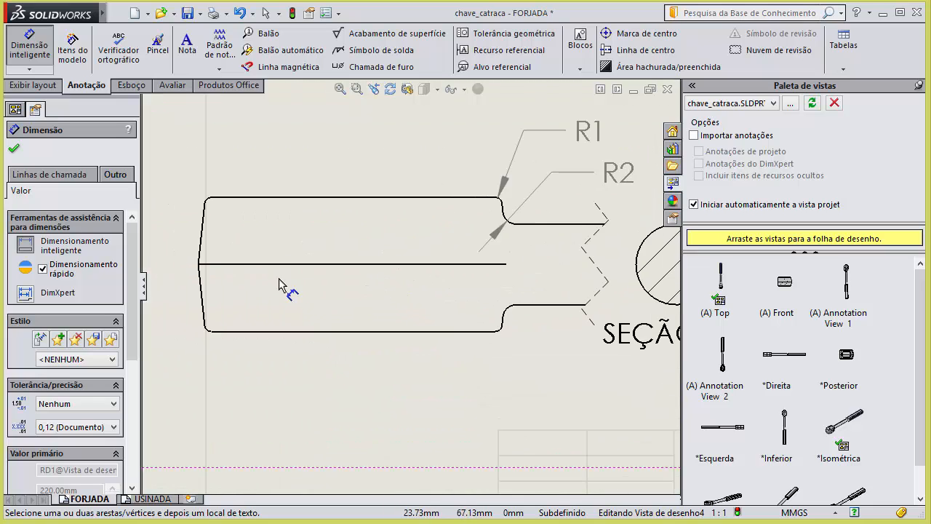
scroll(255, 273, "up", 3)
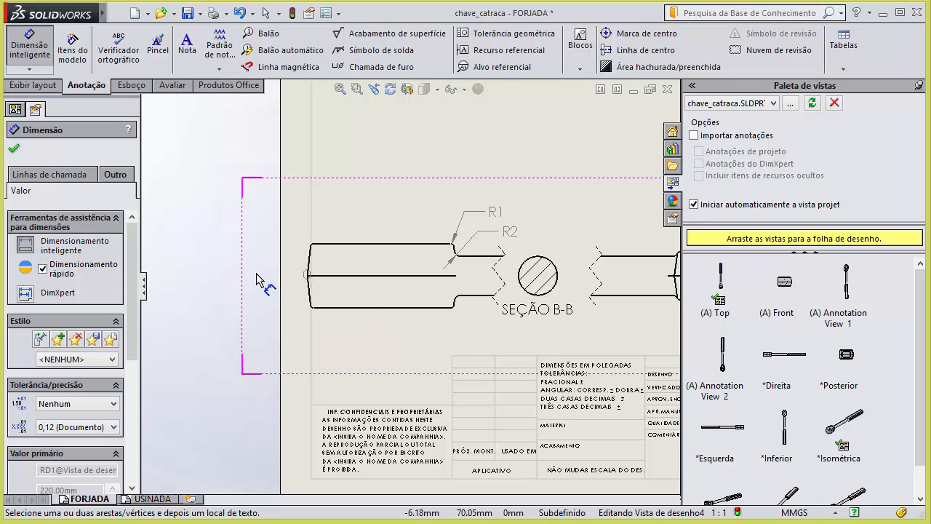
scroll(260, 276, "up", 5)
scroll(590, 305, "down", 6)
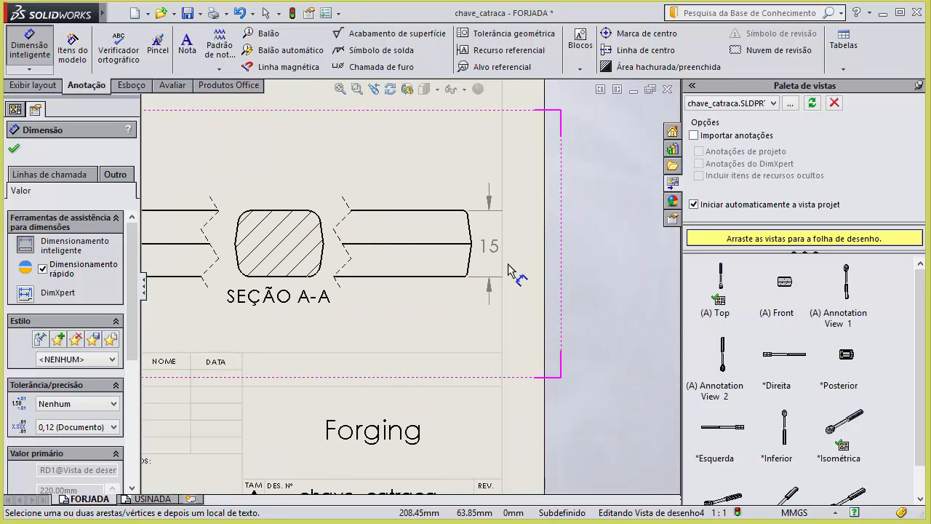
left_click(472, 243)
scroll(458, 291, "up", 2)
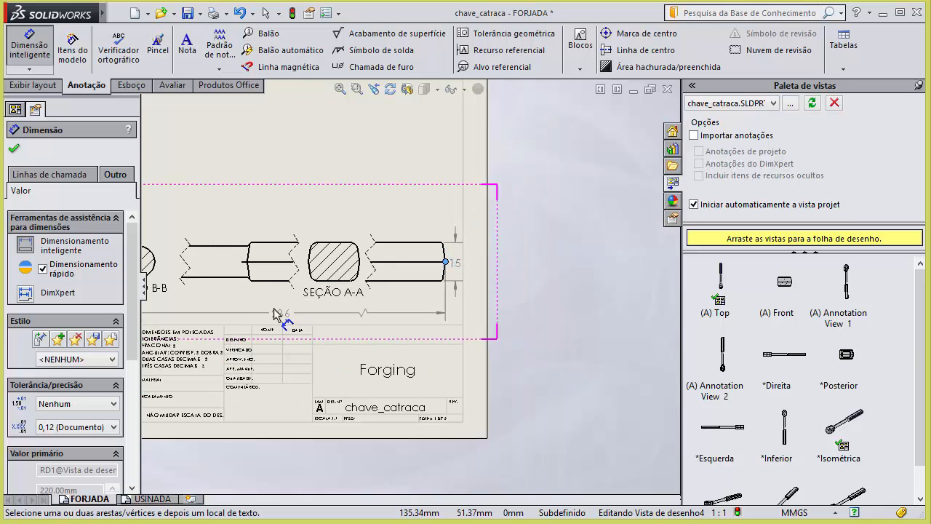
scroll(262, 311, "up", 2)
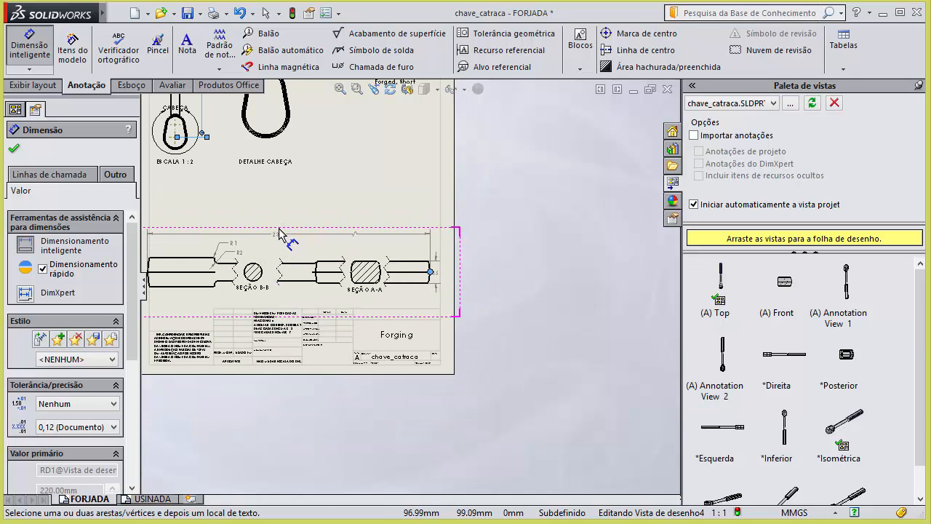
left_click(280, 230)
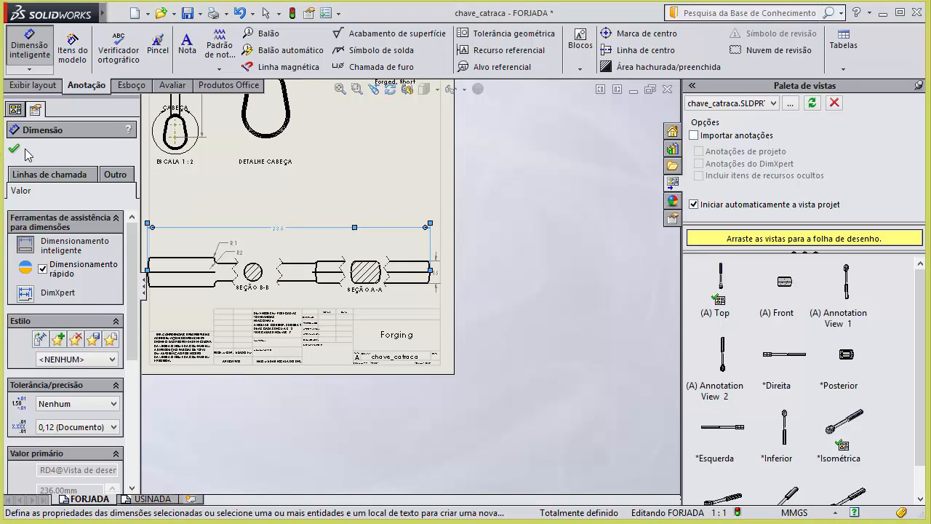
scroll(319, 224, "down", 3)
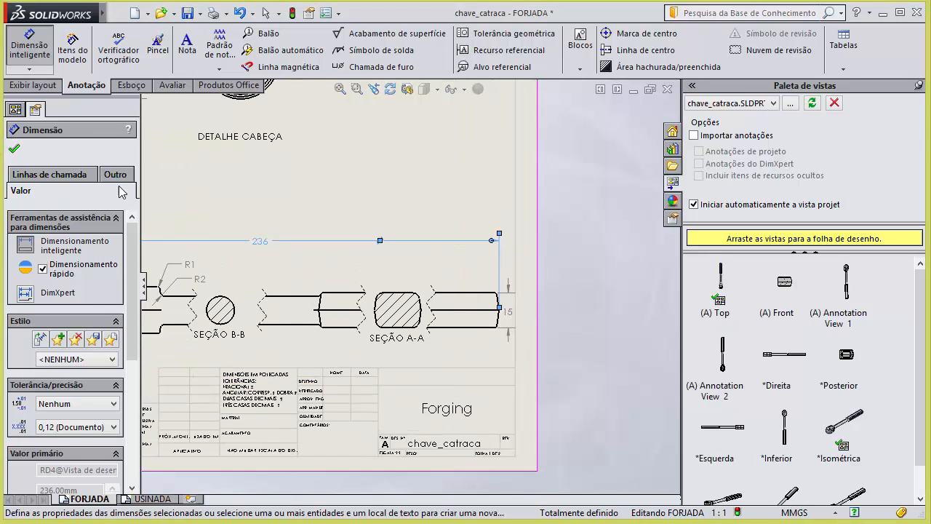
left_click(13, 149)
Shift the break line beside section B-B in the broken view to shorten it, and re-centre section A-A within its gap.
scroll(385, 255, "down", 1)
scroll(388, 241, "up", 2)
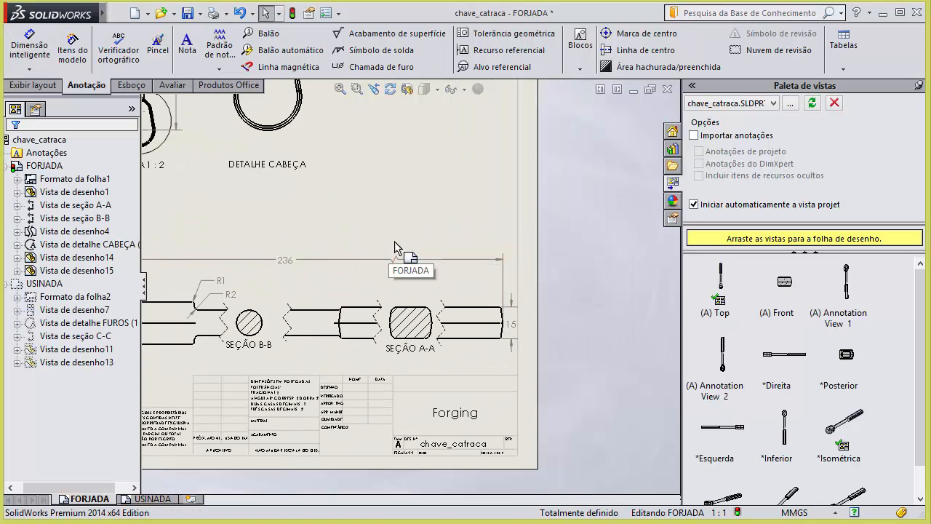
scroll(332, 290, "up", 1)
scroll(369, 305, "down", 2)
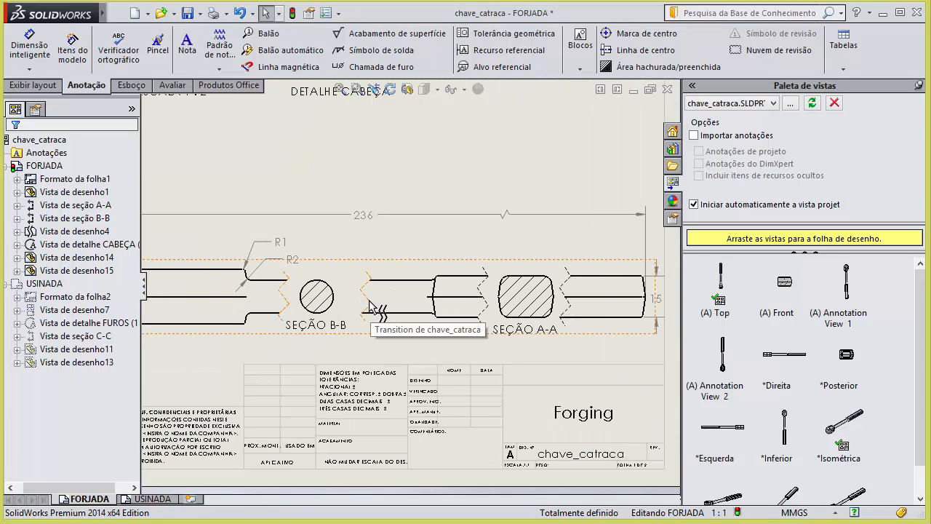
left_click(400, 305)
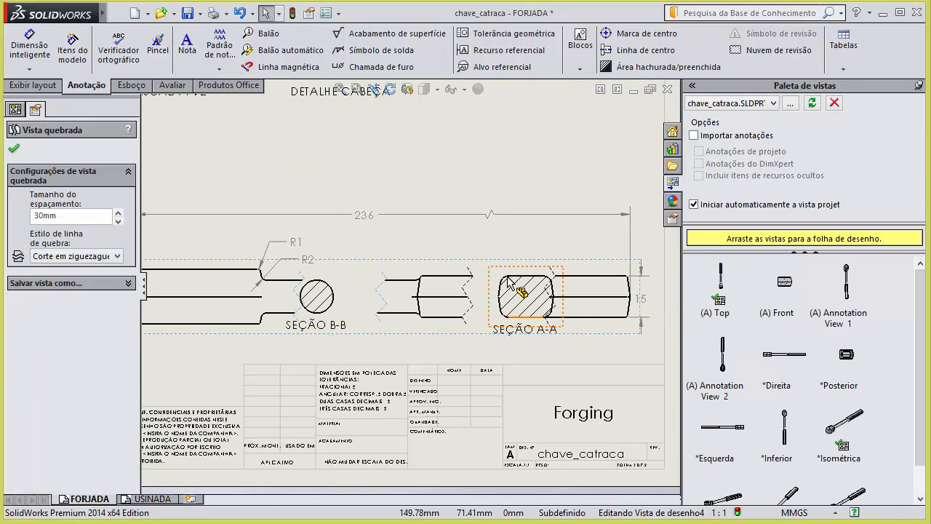
left_click_drag(505, 266, 487, 269)
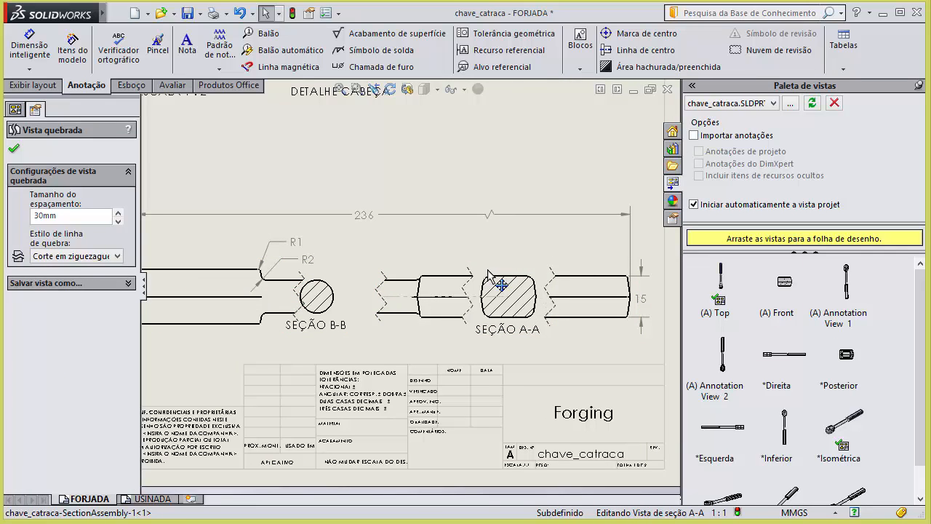
scroll(483, 295, "up", 2)
scroll(392, 308, "down", 2)
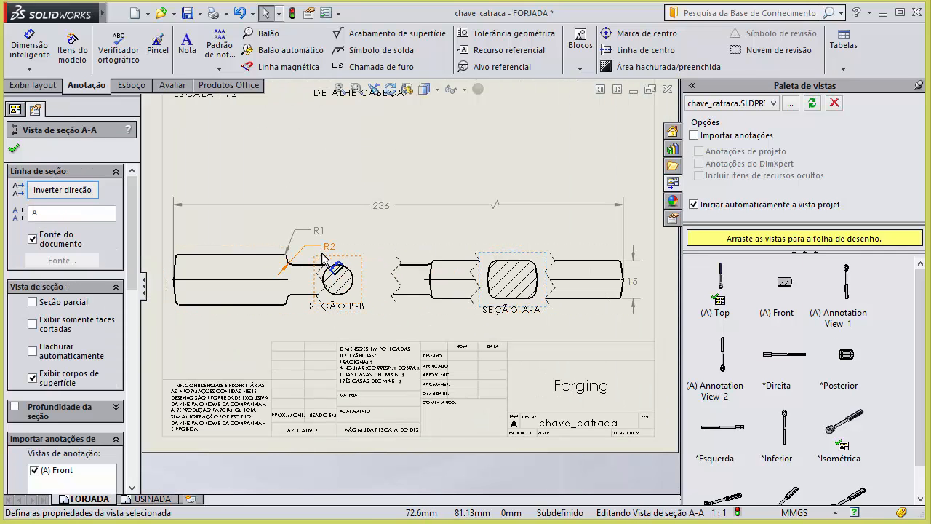
Move the same break line a little further toward the handle and centre section B-B between its two break lines.
scroll(317, 269, "down", 2)
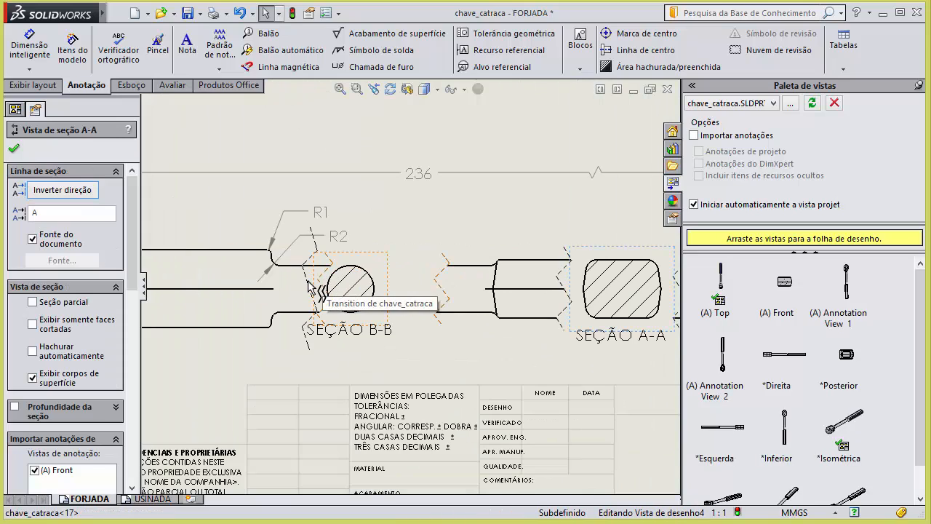
left_click_drag(436, 286, 453, 291)
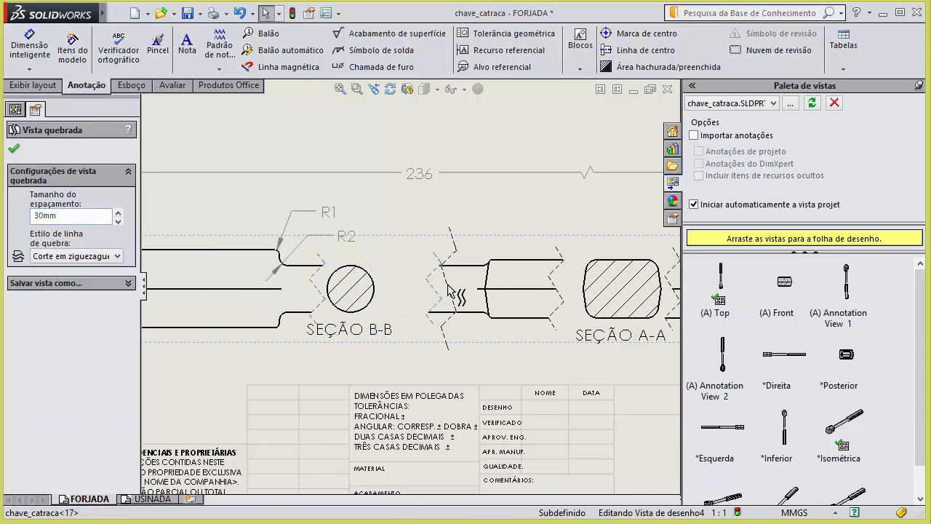
left_click_drag(384, 262, 416, 260)
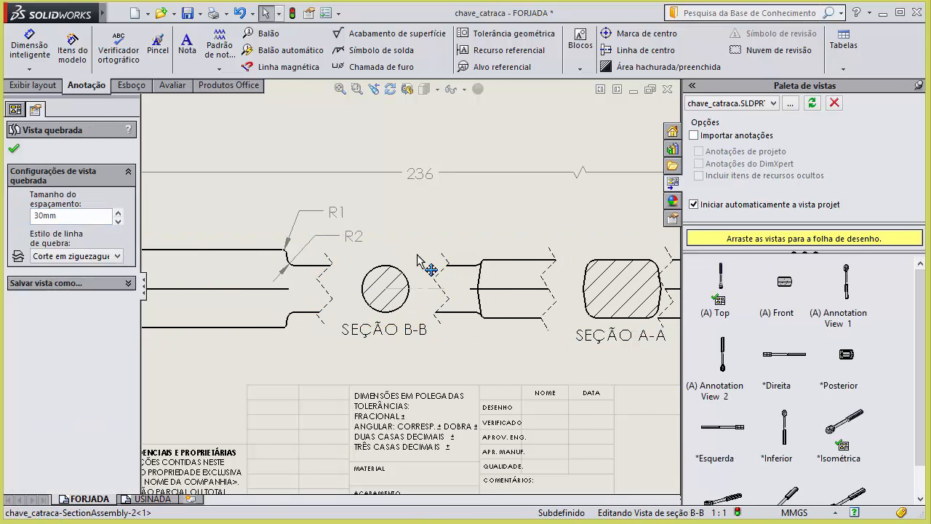
Move section A-A slightly toward the head so it sits centred between its break lines, and clear the selection.
scroll(391, 246, "up", 3)
scroll(402, 291, "down", 3)
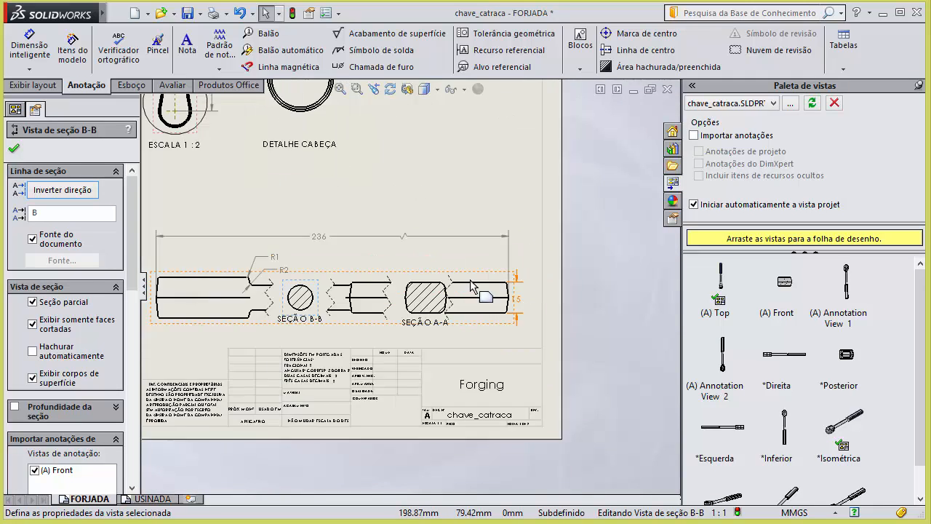
scroll(409, 290, "down", 2)
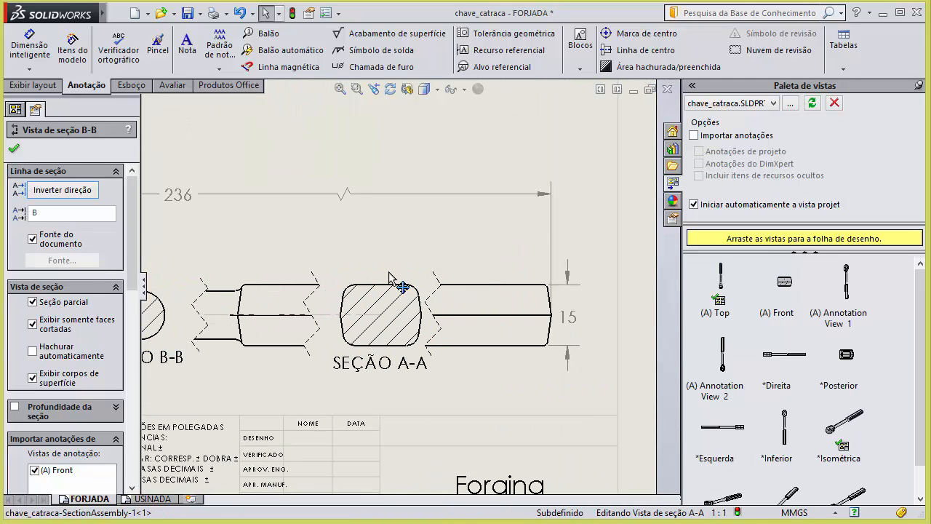
left_click(386, 287)
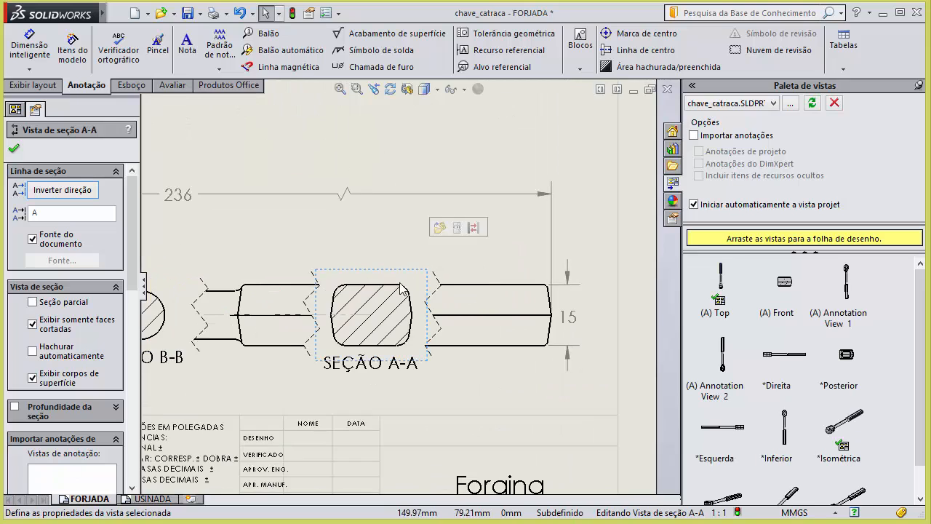
scroll(390, 284, "up", 5)
left_click(399, 203)
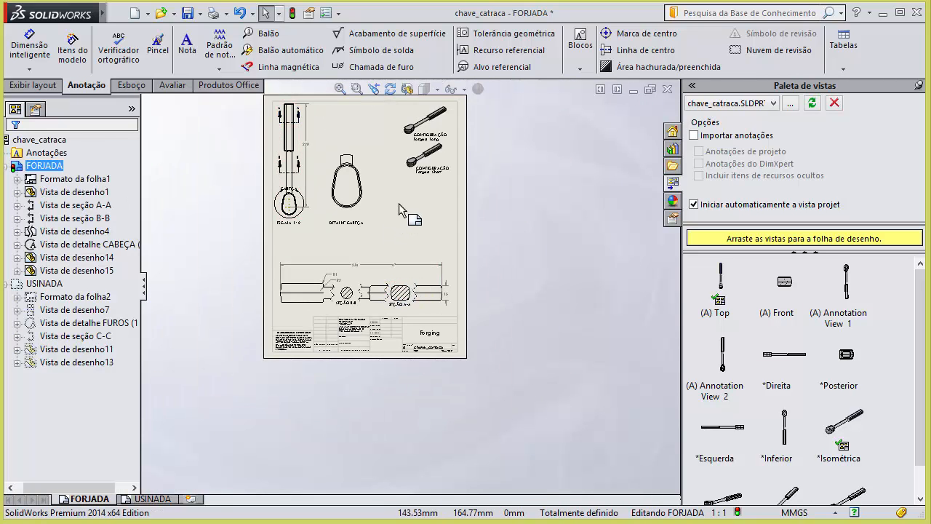
Dimension the angle between the head's outer slanted sides in DETALHE CABEÇA without decimals, placing it just above the view label.
scroll(378, 196, "down", 4)
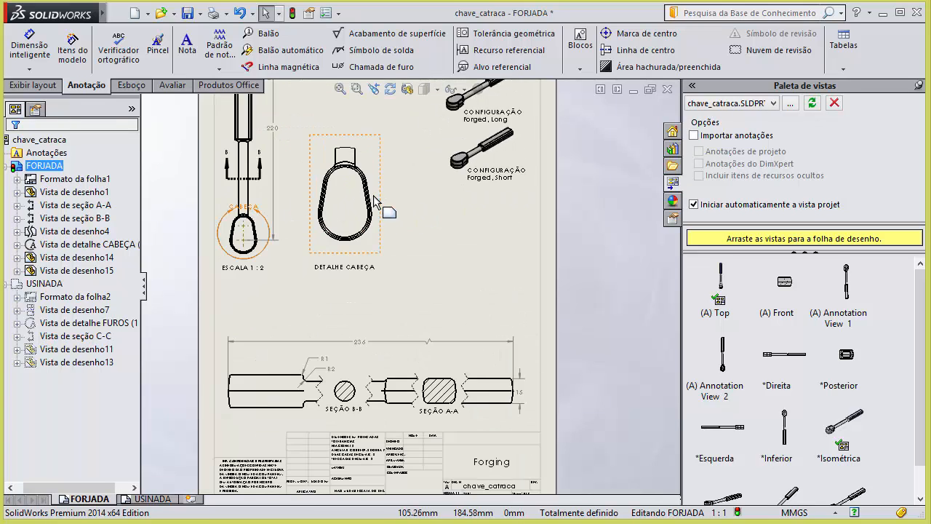
left_click(29, 45)
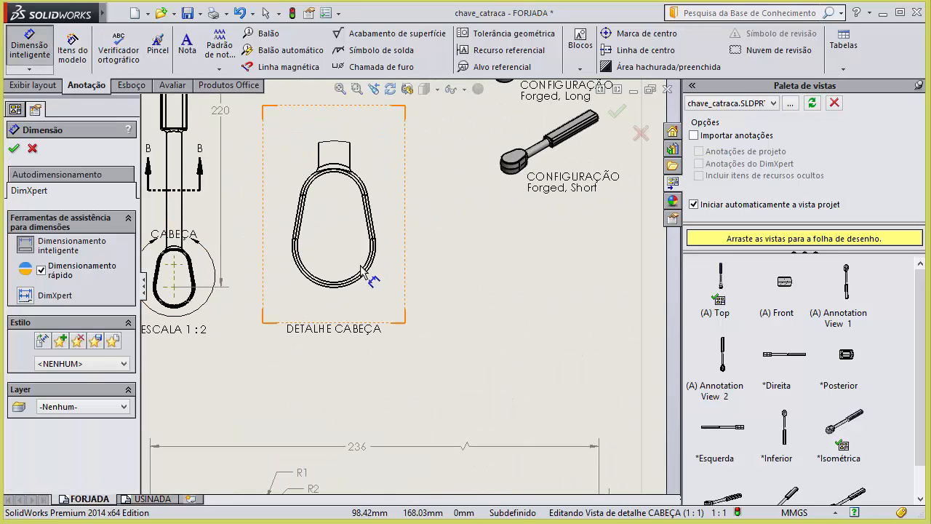
scroll(266, 214, "down", 3)
left_click(264, 211)
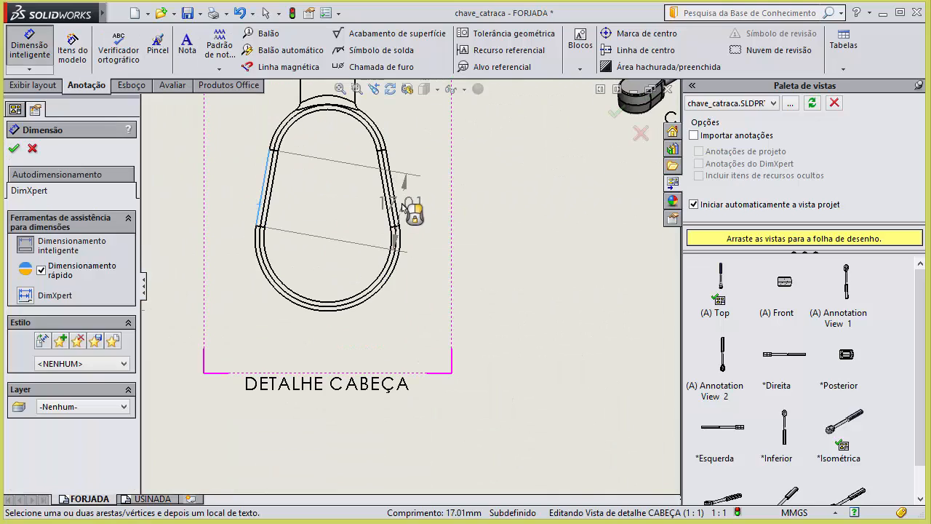
left_click(397, 212)
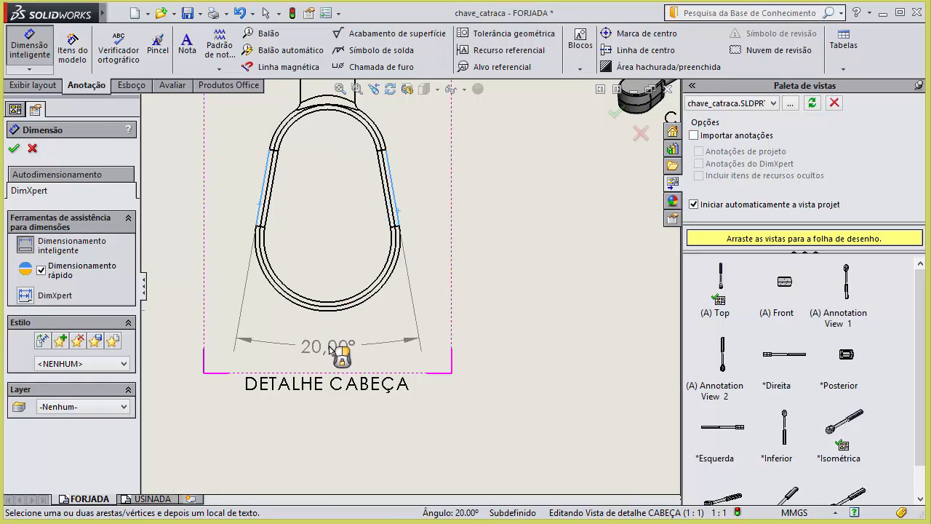
left_click(331, 351)
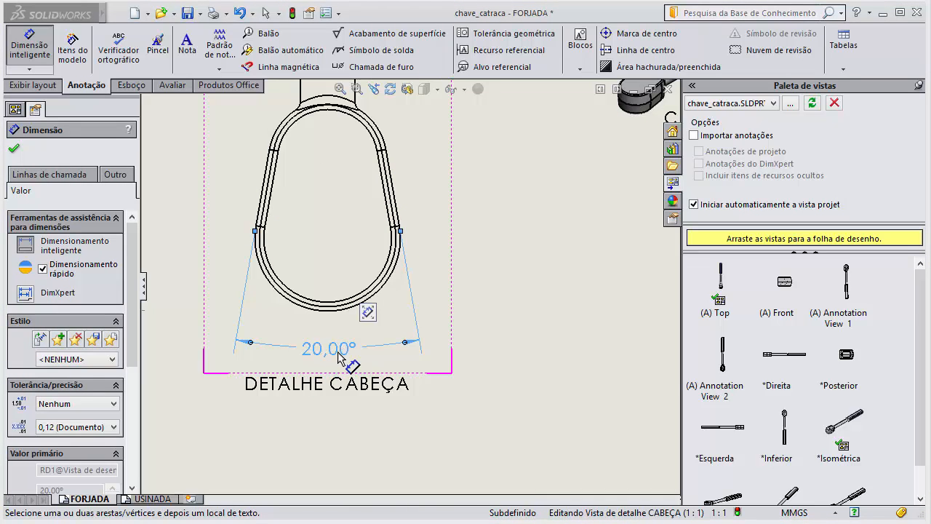
left_click(76, 427)
left_click(58, 439)
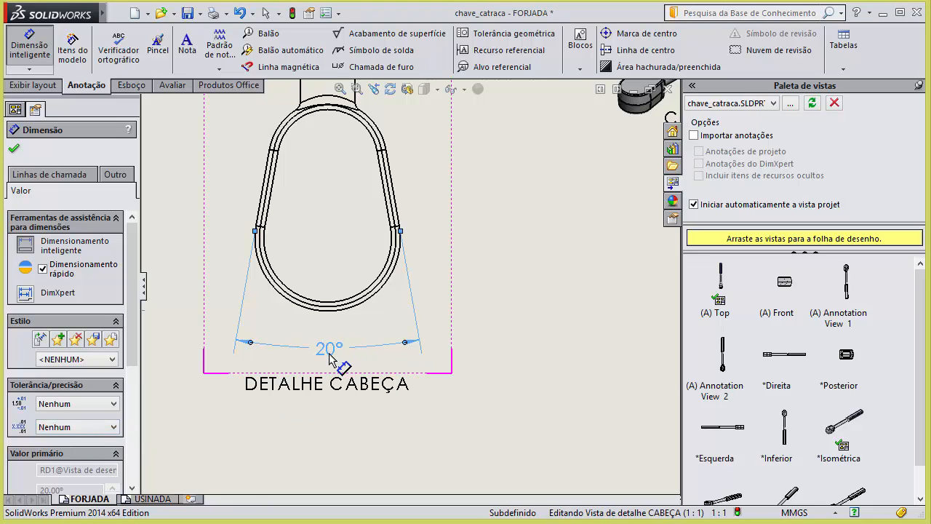
left_click_drag(329, 356, 321, 360)
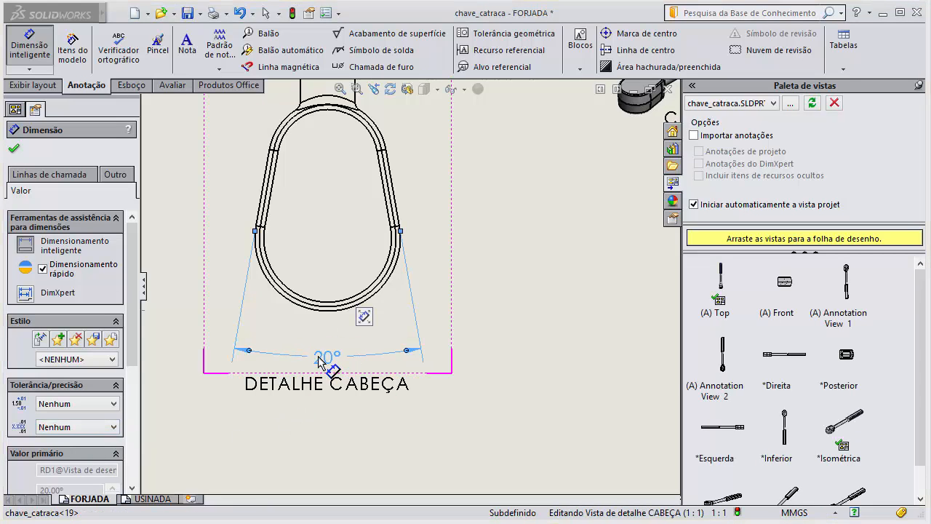
Add a radius dimension to the head's outer arc near the shank in DETALHE CABEÇA, placing it outside the outline.
scroll(318, 362, "up", 2)
scroll(392, 218, "down", 4)
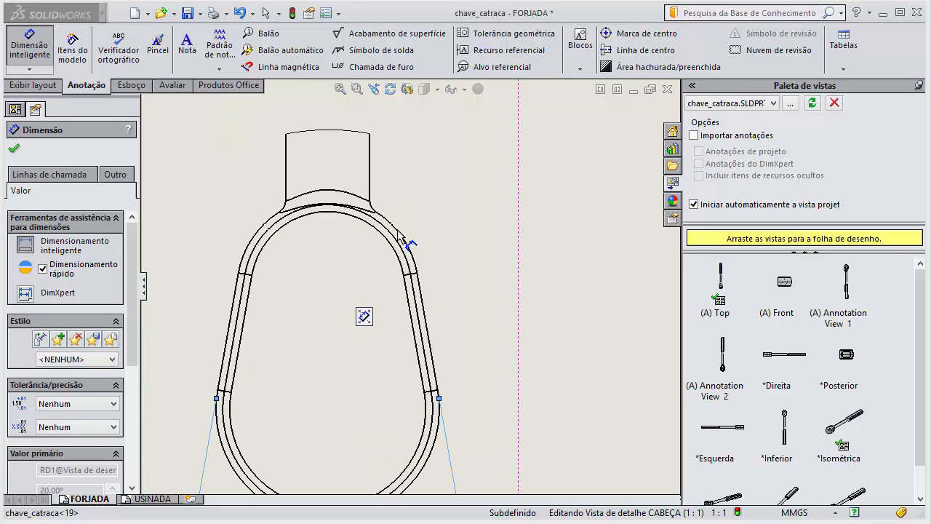
left_click(399, 233)
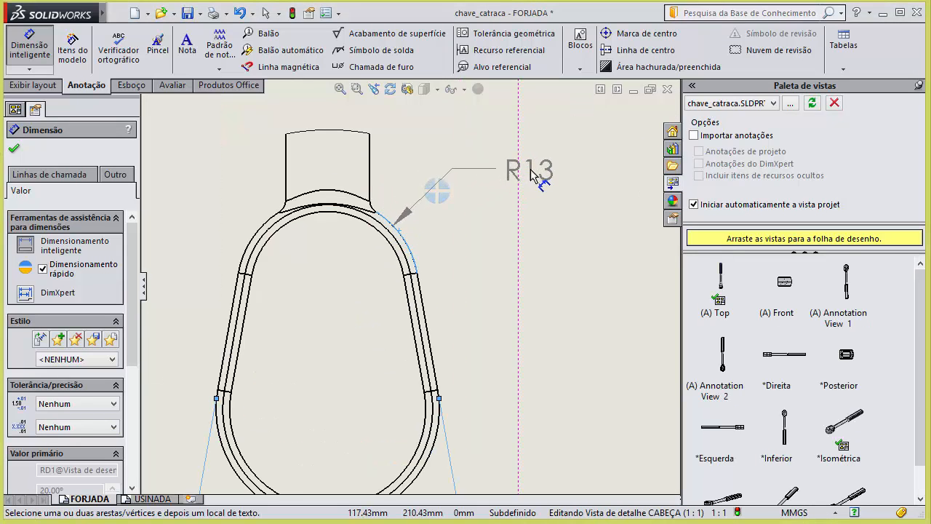
left_click(523, 174)
scroll(333, 239, "up", 5)
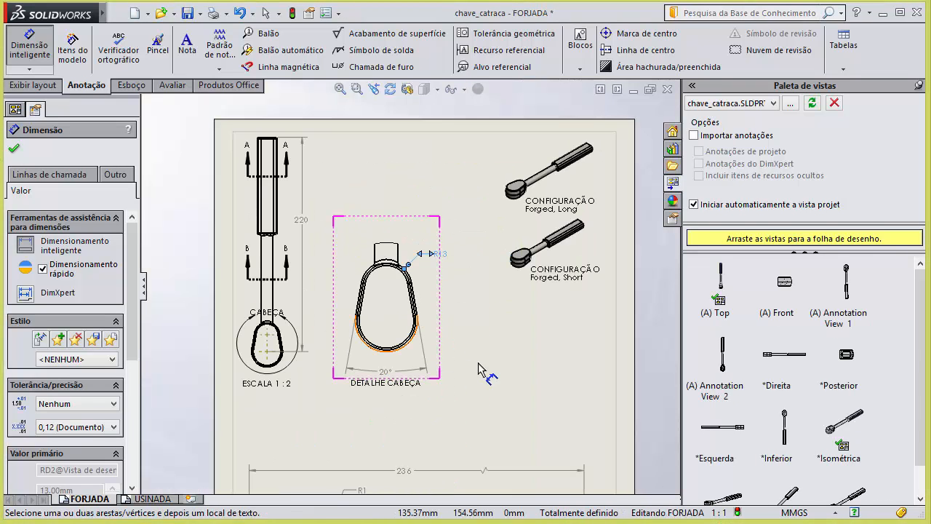
scroll(453, 395, "down", 2)
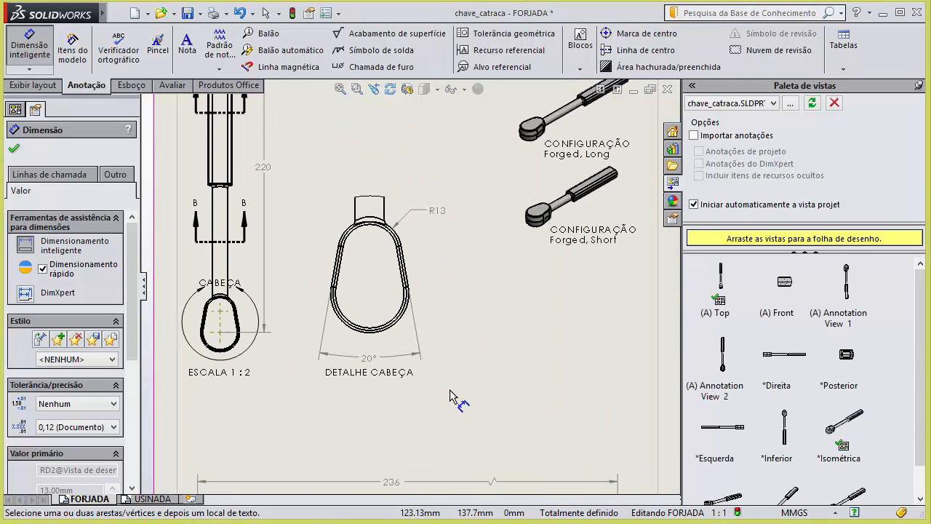
scroll(542, 392, "up", 4)
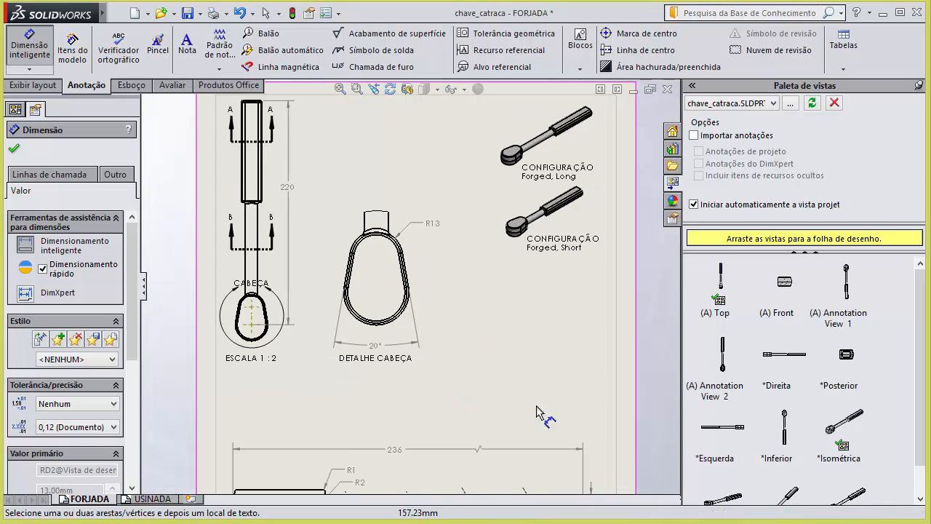
scroll(546, 394, "down", 2)
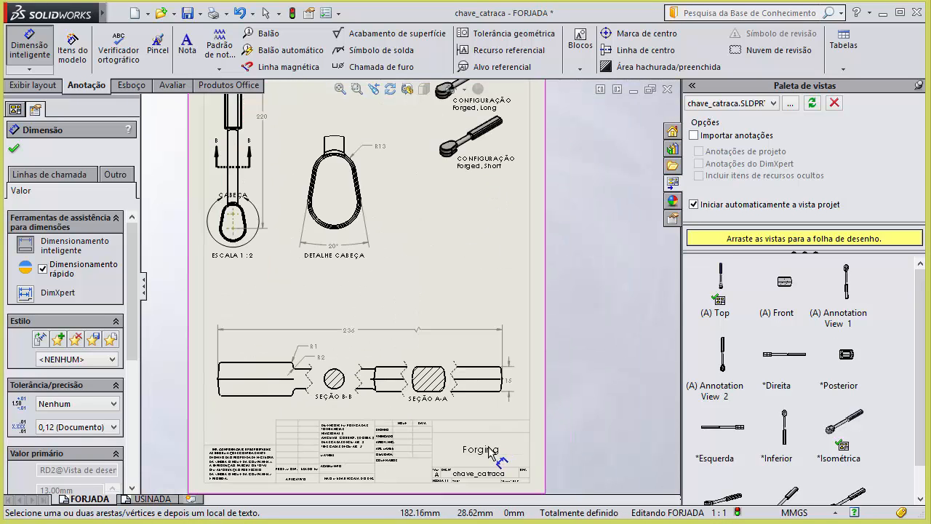
scroll(391, 393, "down", 2)
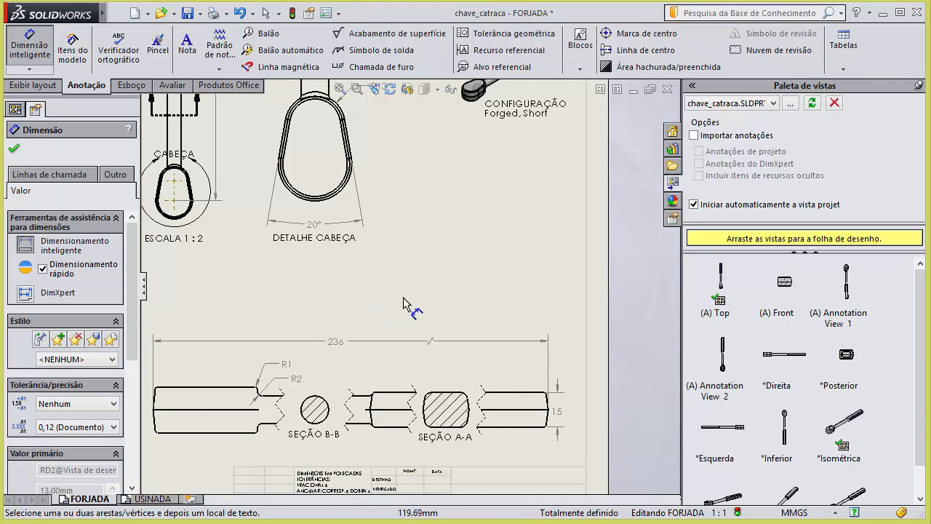
scroll(388, 304, "up", 4)
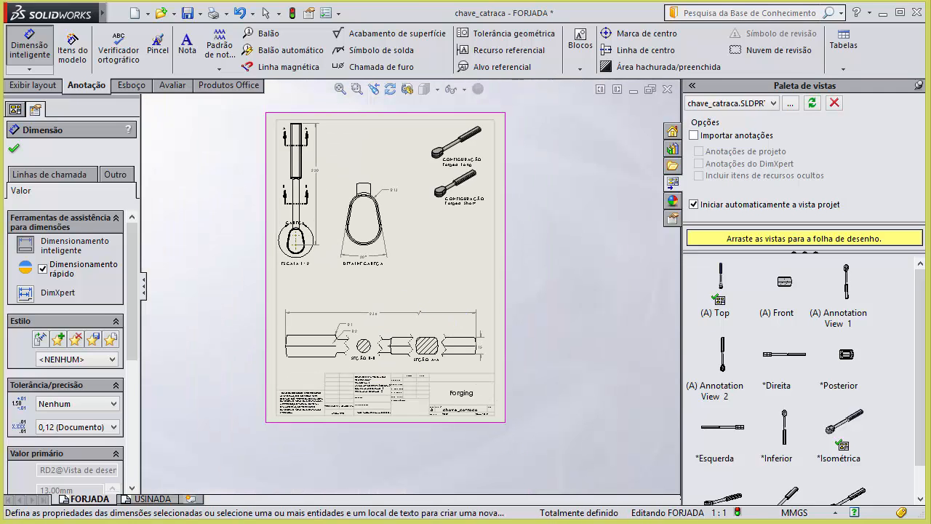
left_click(733, 522)
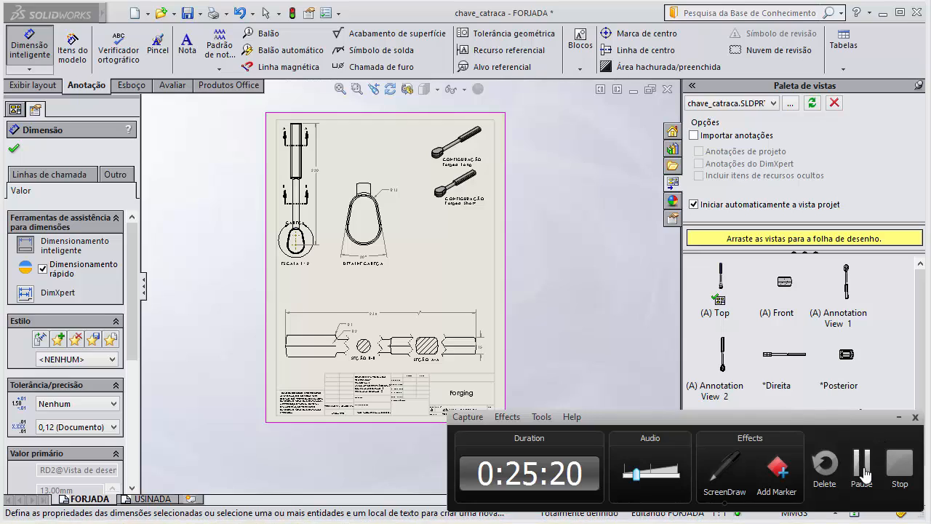